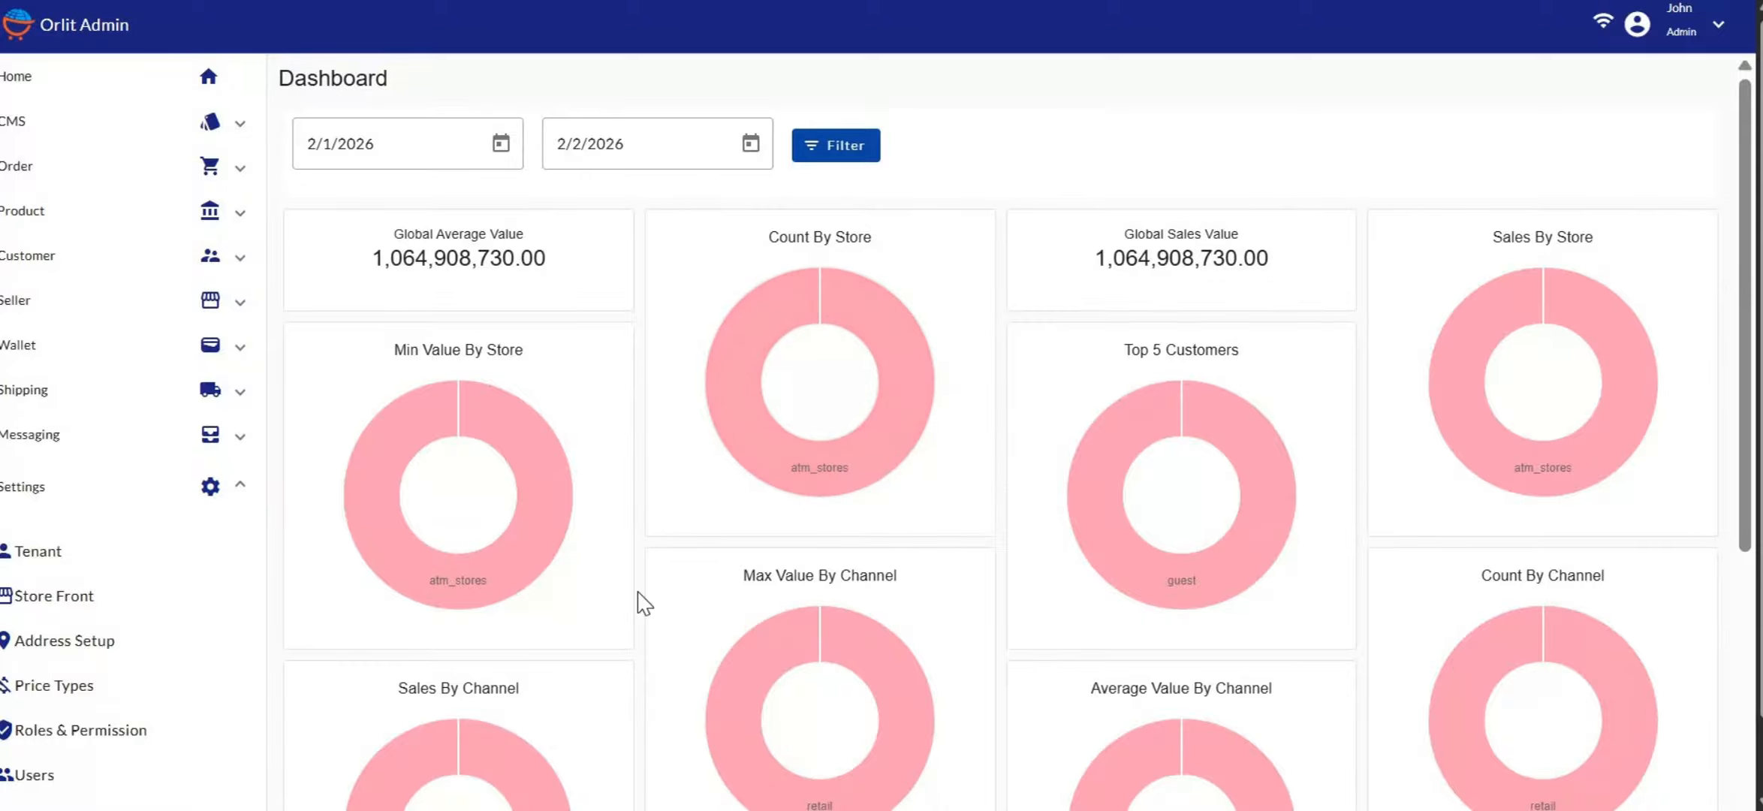
# Go to Settings > Price Types and start a new price type form
pyautogui.click(56, 679)
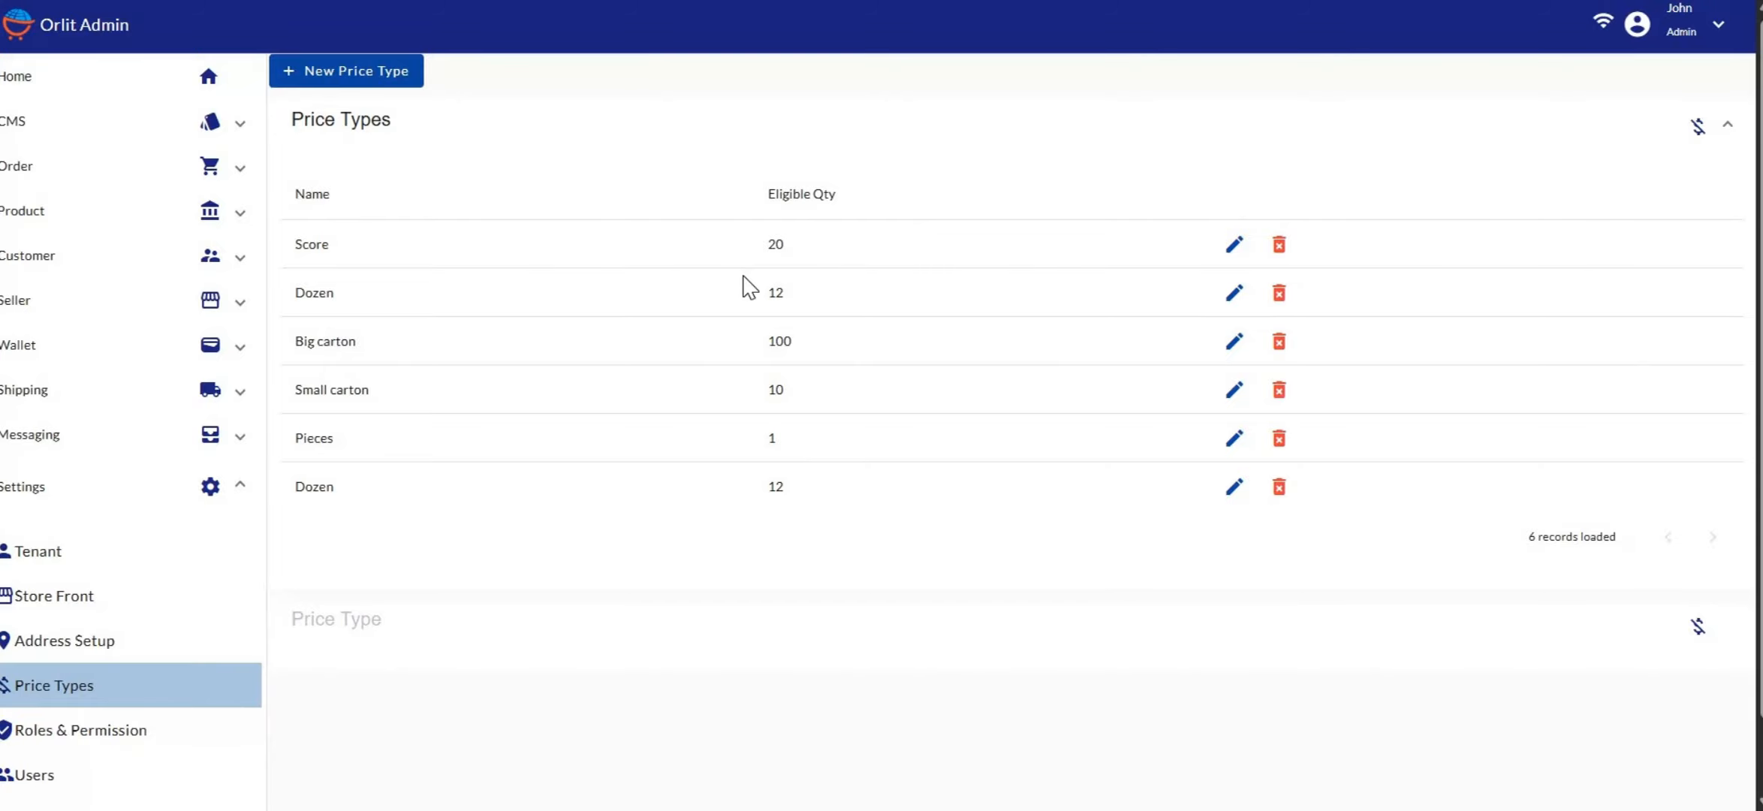
pyautogui.click(367, 77)
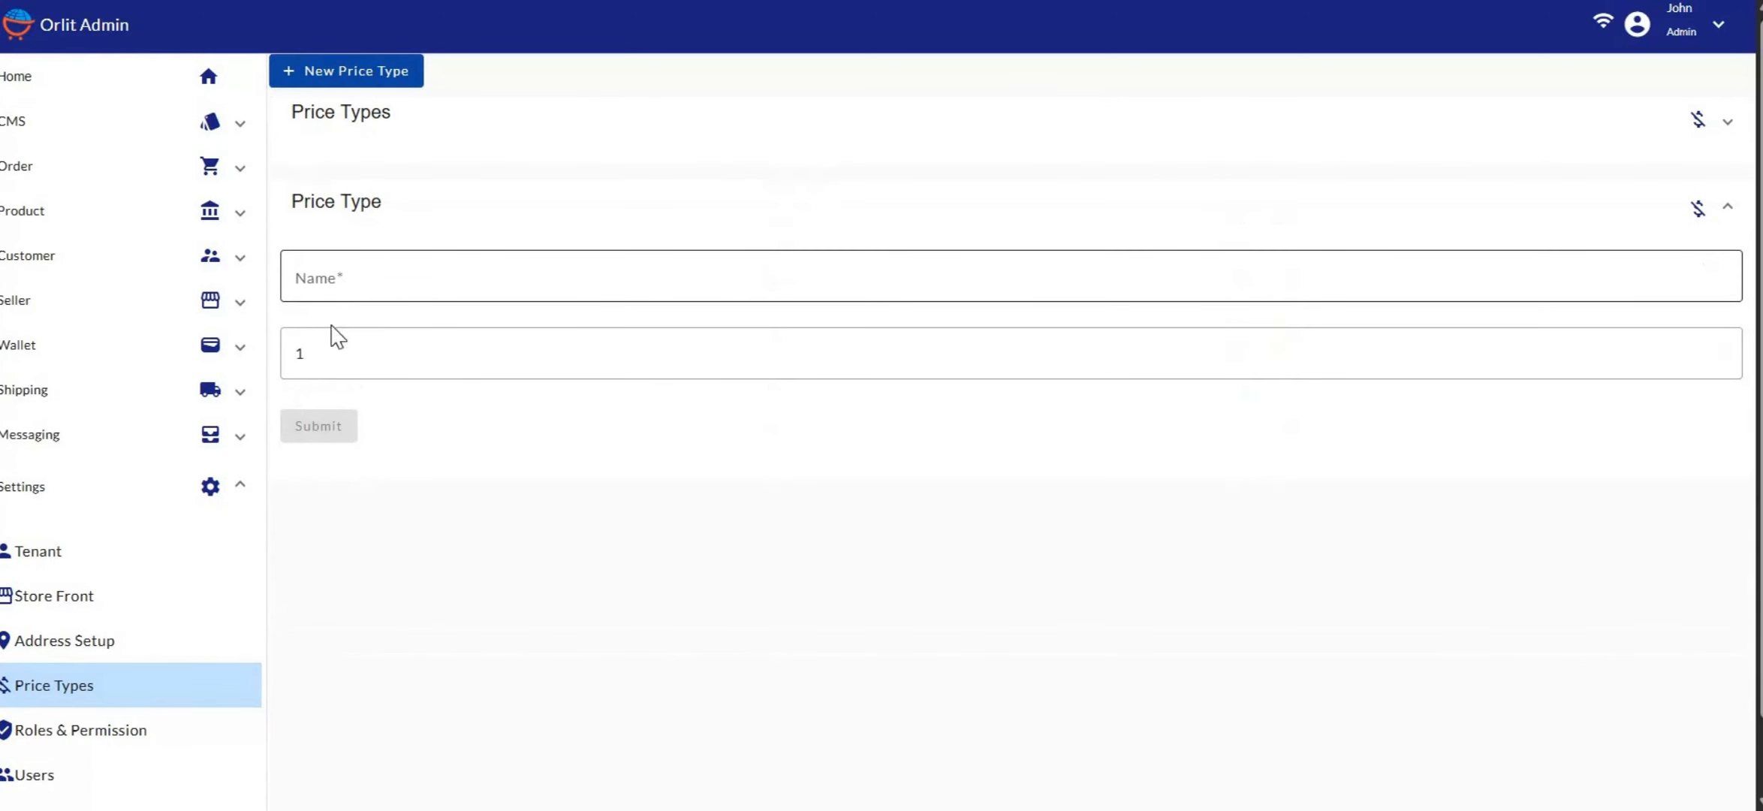
# Enter the name 'Medium carton' and an eligible quantity of 20
pyautogui.click(343, 351)
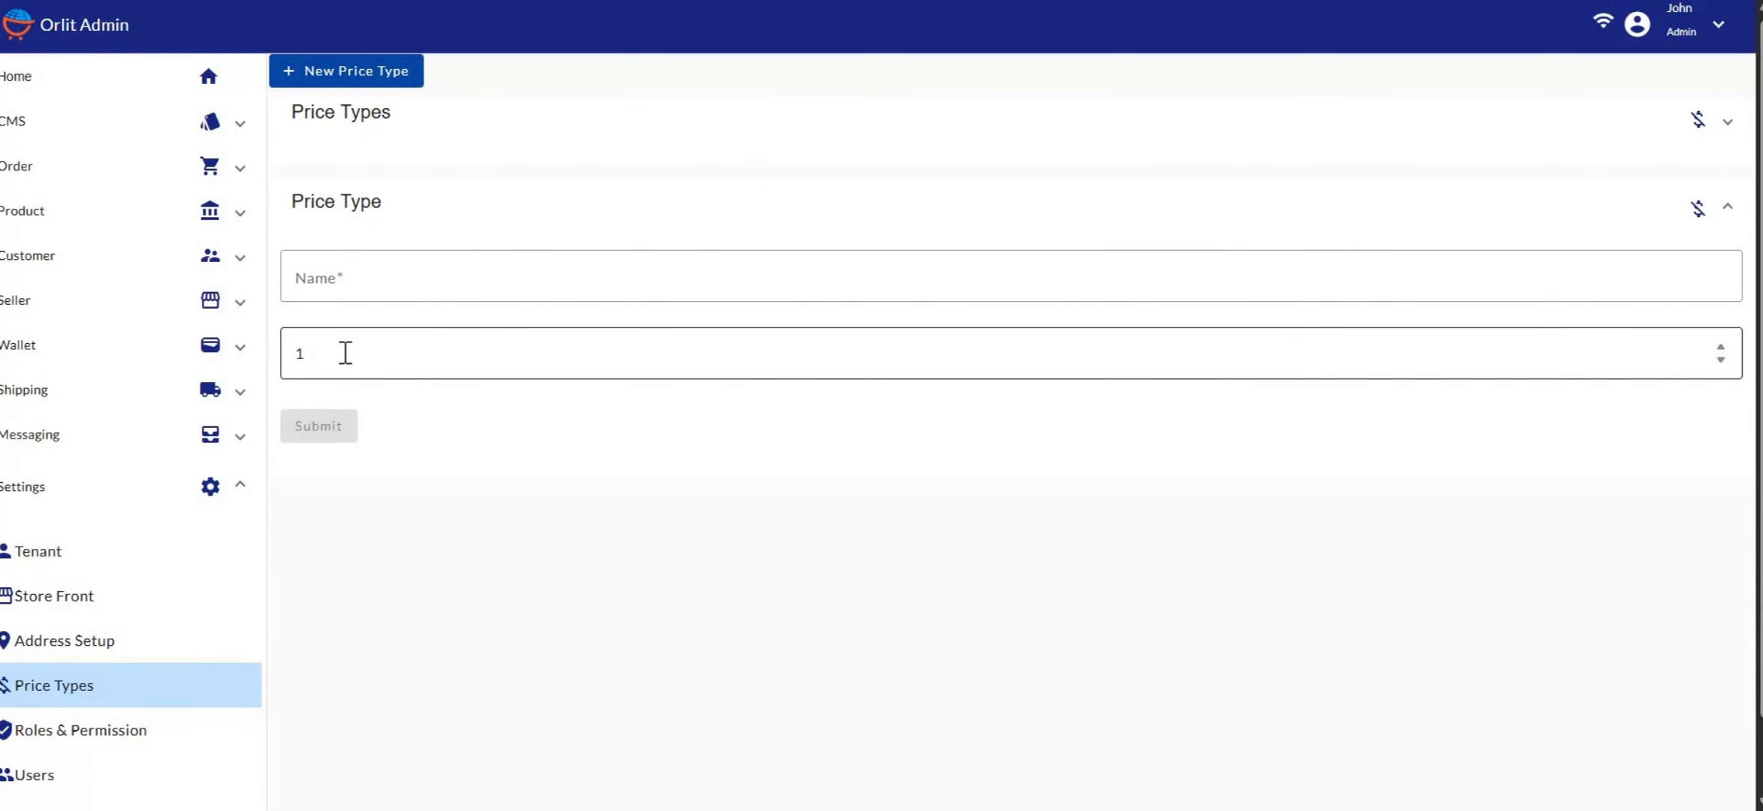
pyautogui.click(367, 303)
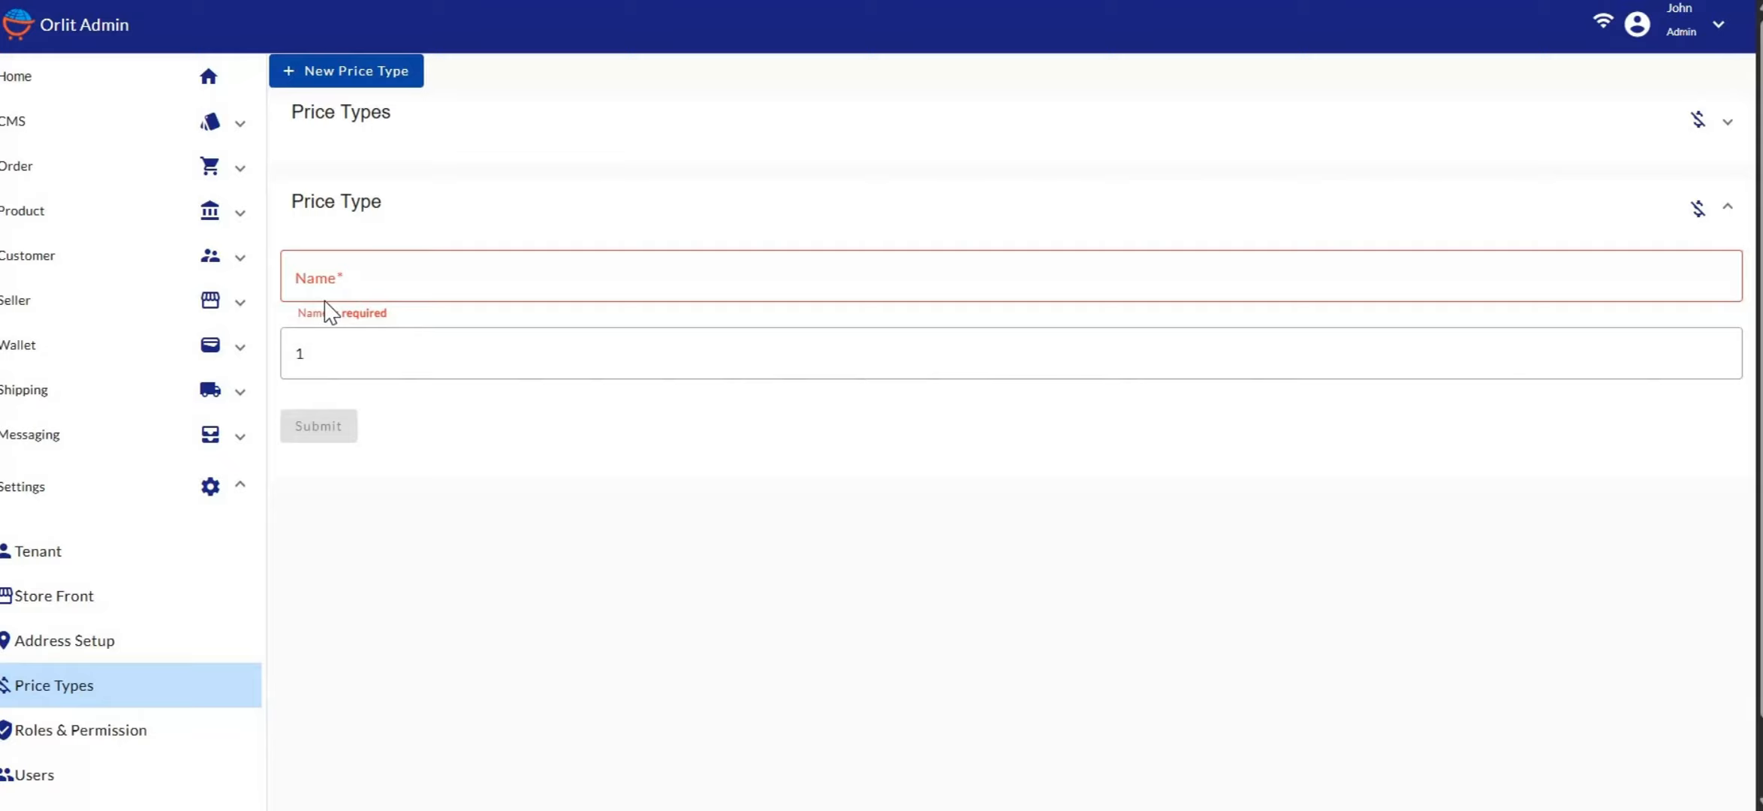
pyautogui.click(335, 274)
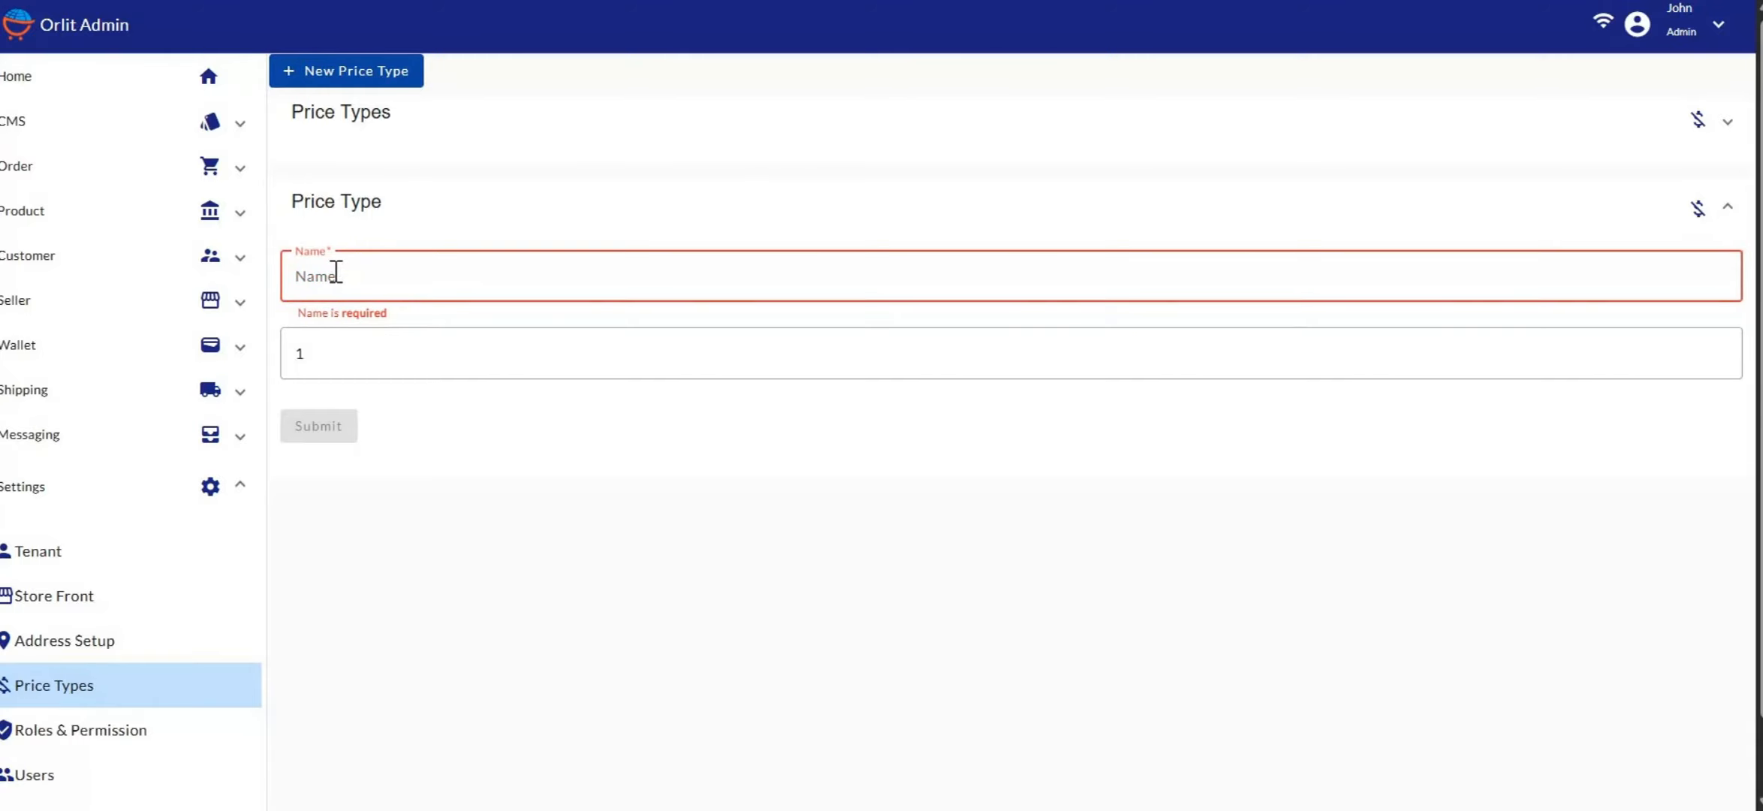
pyautogui.write('Medium')
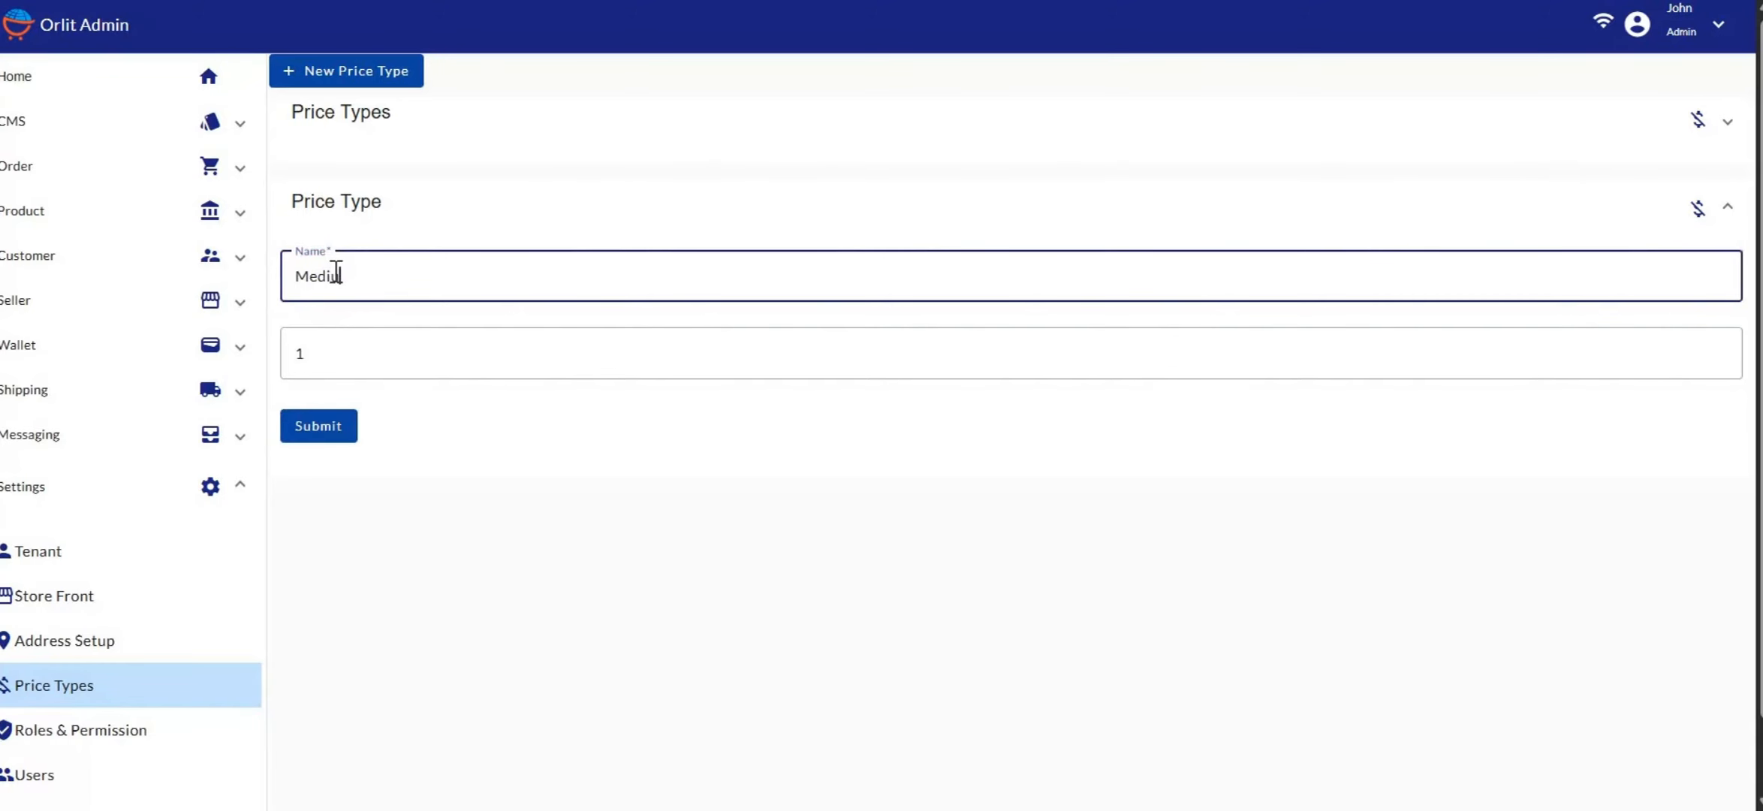
pyautogui.write(' Carton')
pyautogui.press('BackSpace')
pyautogui.press('BackSpace')
pyautogui.press('BackSpace')
pyautogui.press('BackSpace')
pyautogui.press('BackSpace')
pyautogui.press('BackSpace')
pyautogui.write('carton')
pyautogui.click(348, 357)
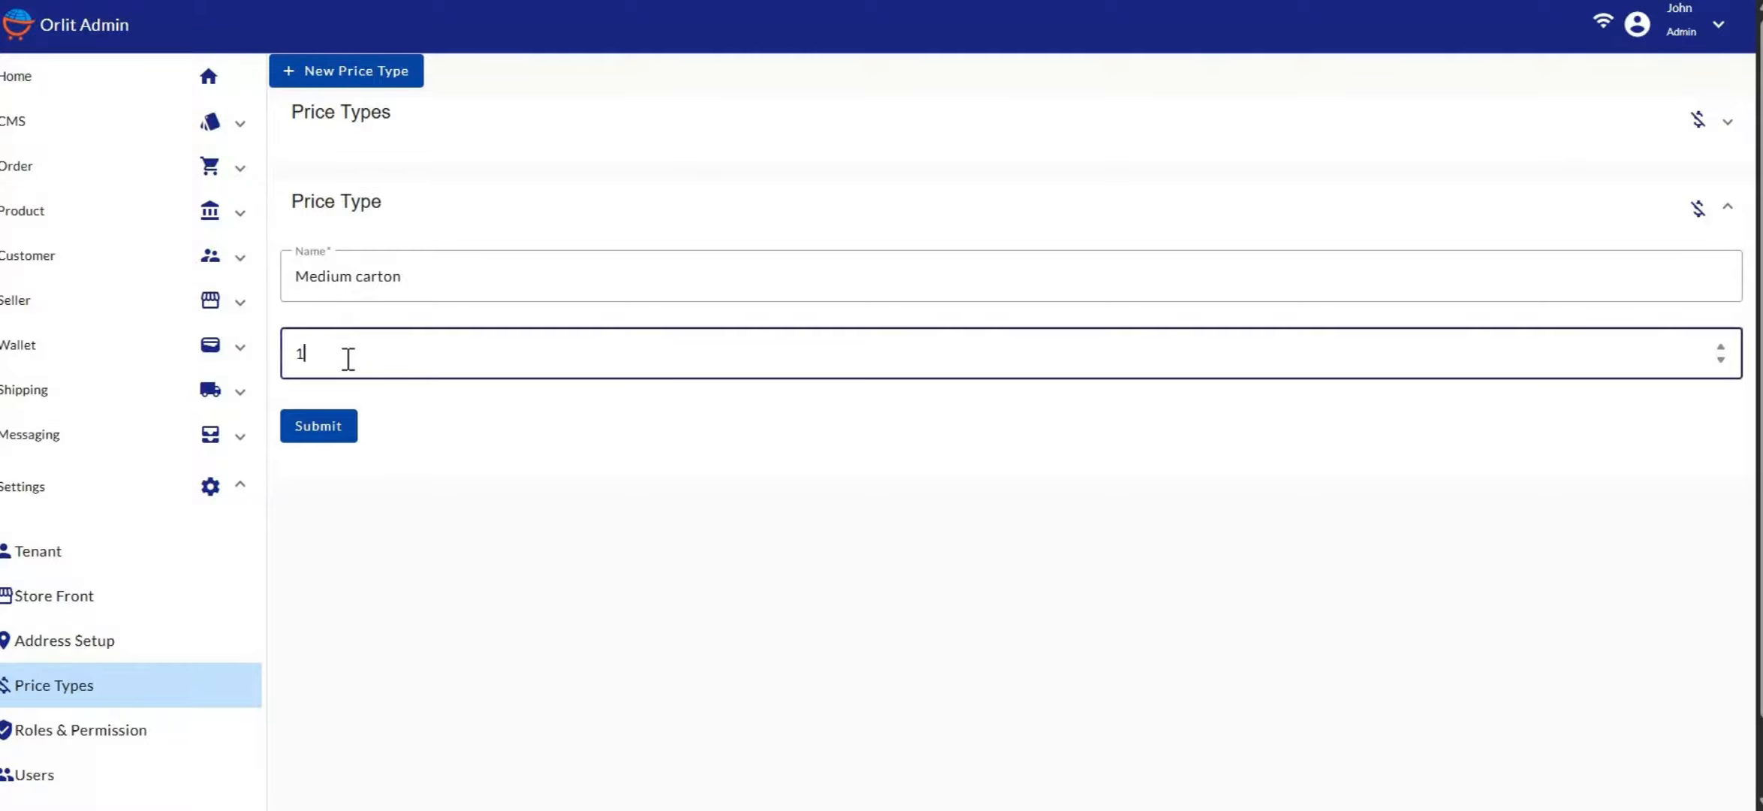
pyautogui.press('BackSpace')
pyautogui.write('20')
# Submit the Medium carton price type and expand the Price Types list to check it
pyautogui.click(318, 427)
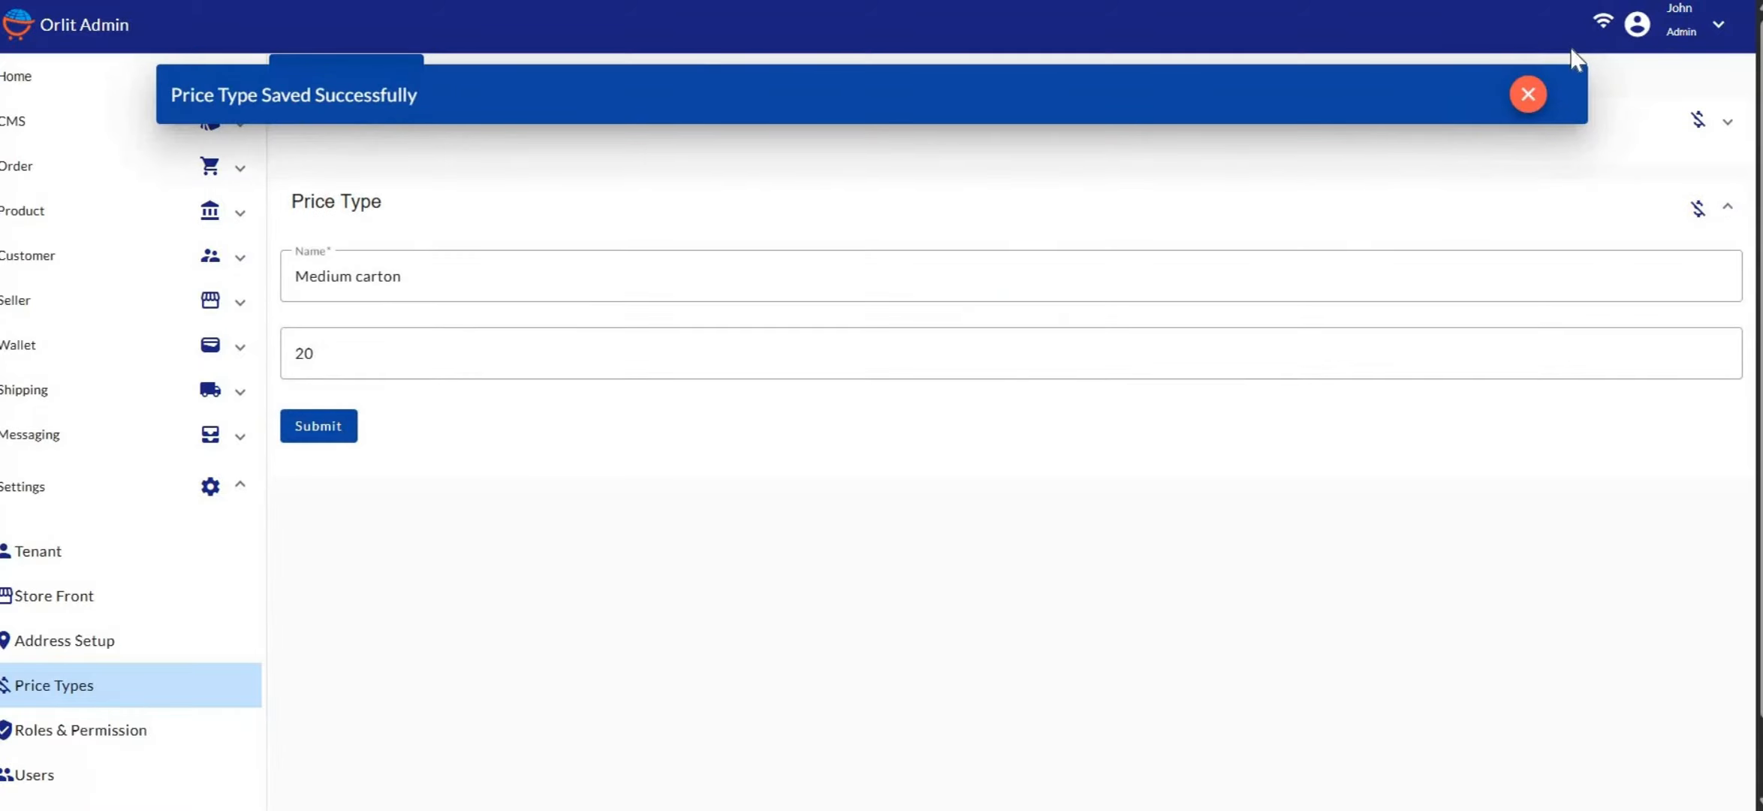
pyautogui.click(1529, 97)
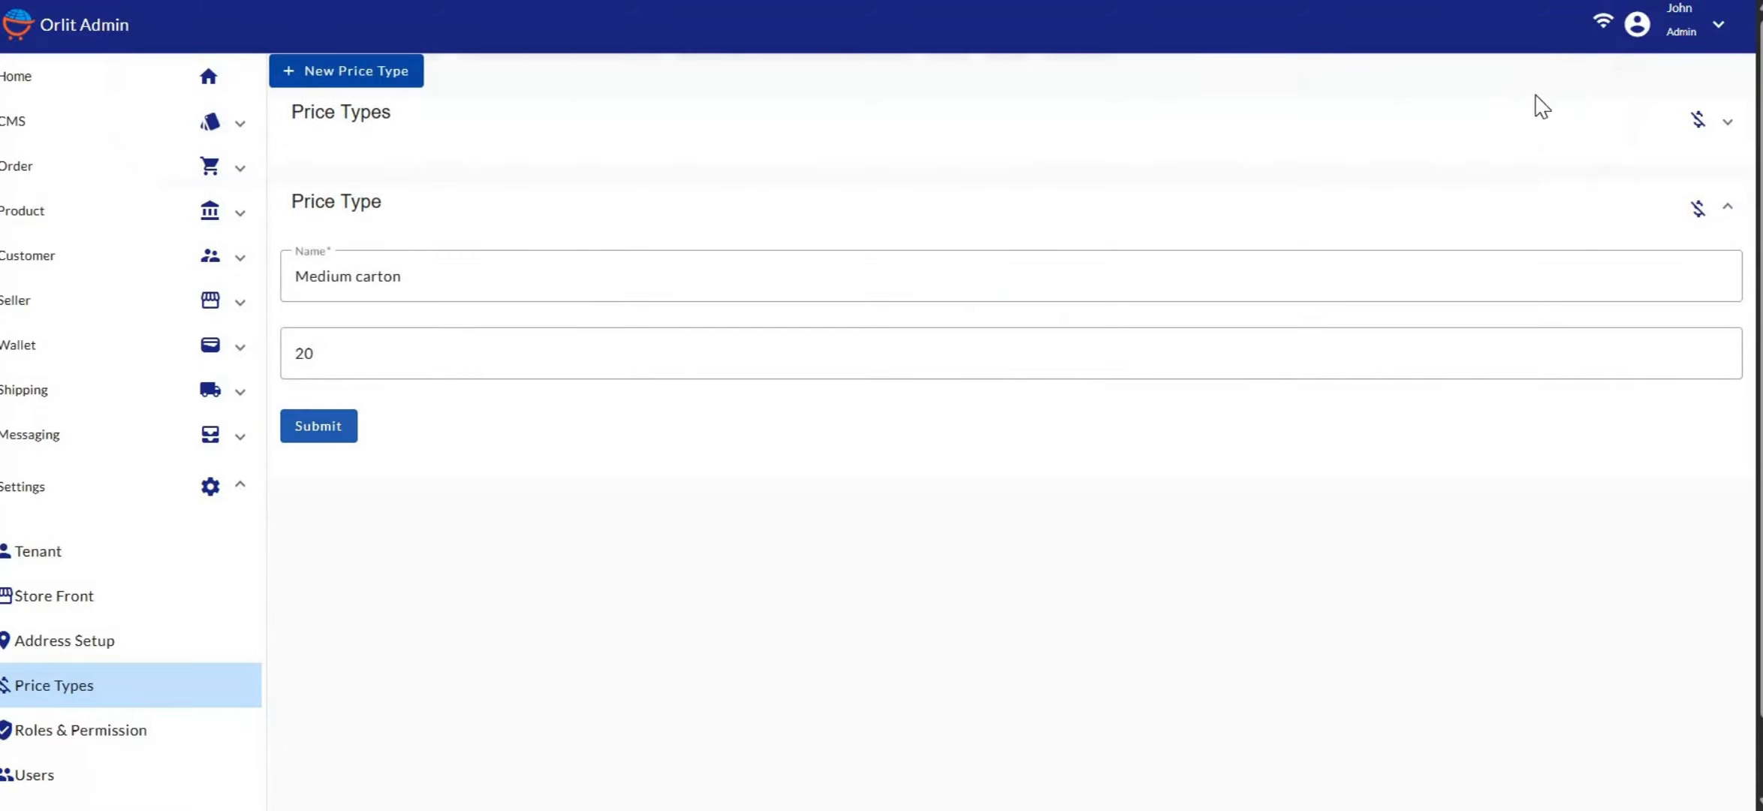
pyautogui.click(873, 131)
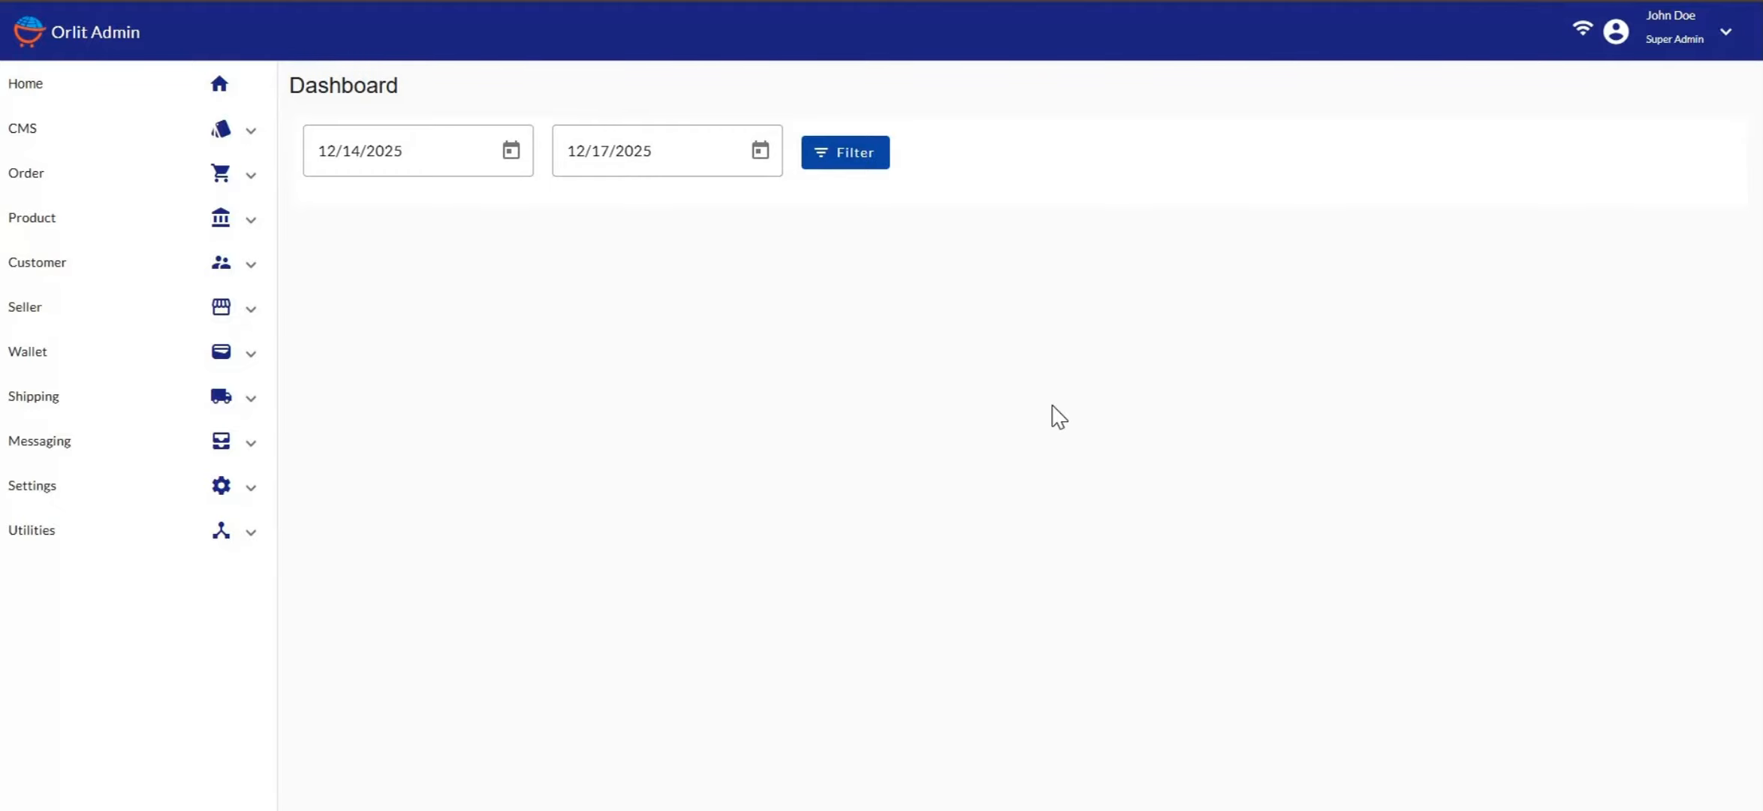
# Go to Seller > Seller Outlets and start a new seller outlet form
pyautogui.click(86, 329)
pyautogui.click(90, 473)
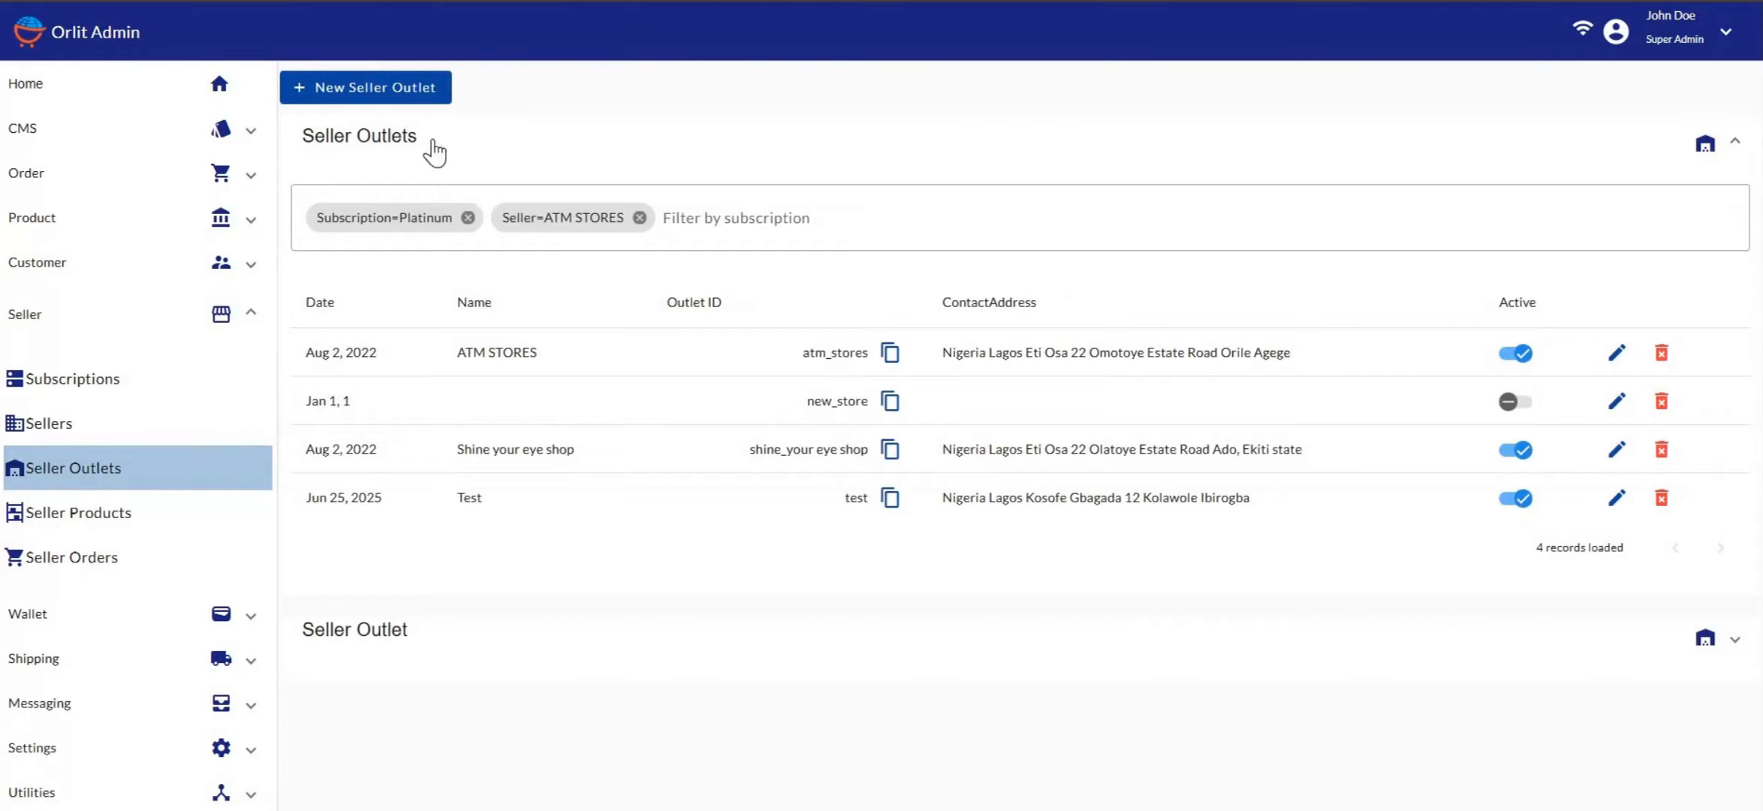
pyautogui.click(405, 94)
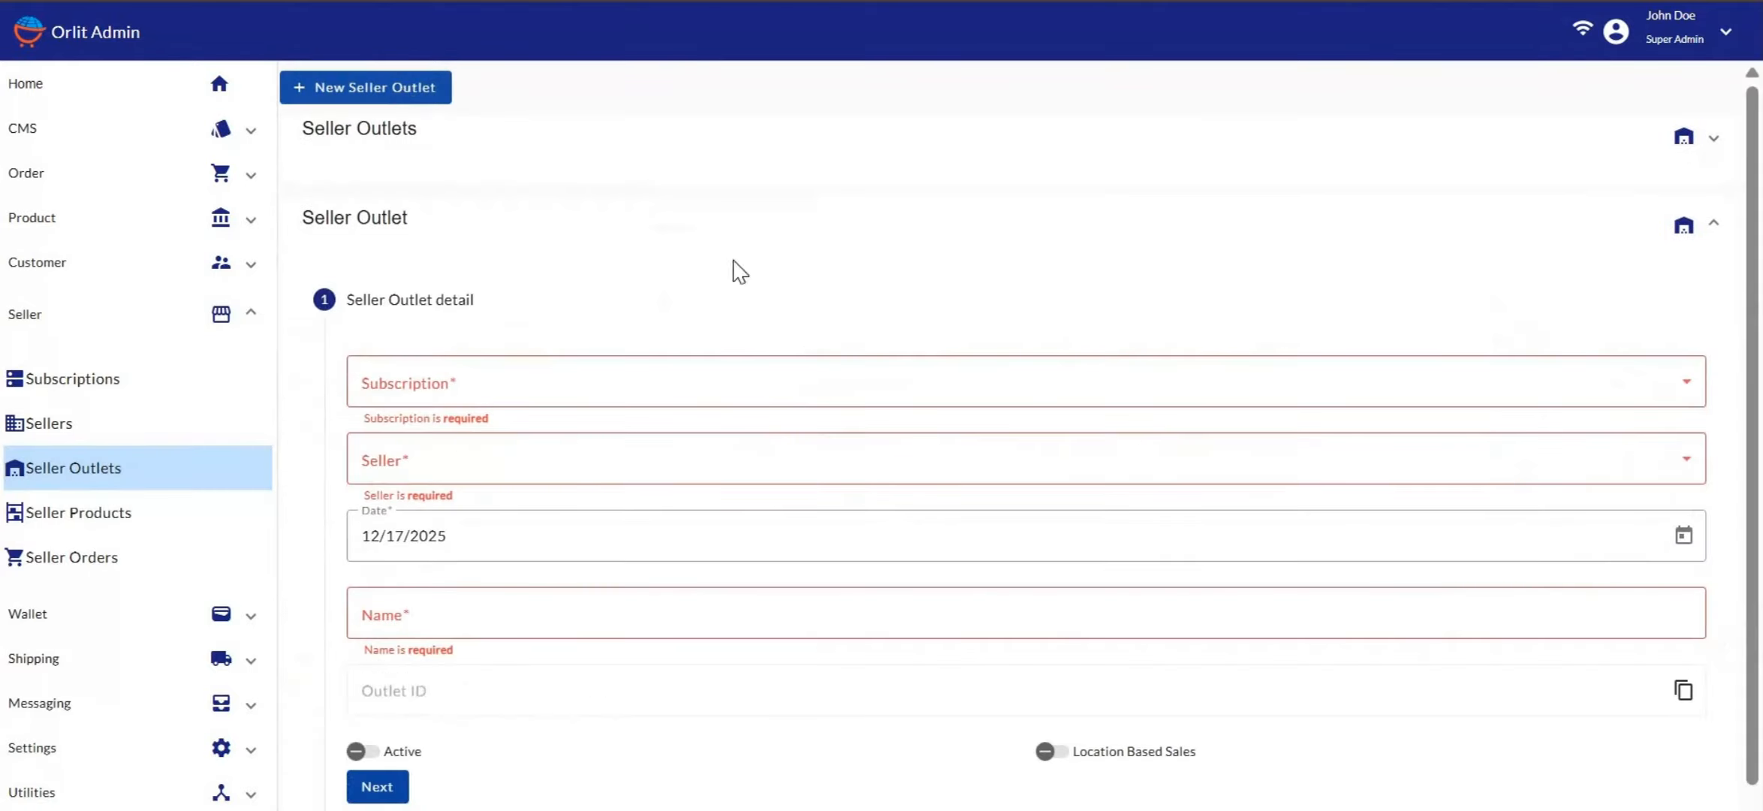
# Choose the Platinum subscription and DOE STORES as the seller
pyautogui.click(463, 400)
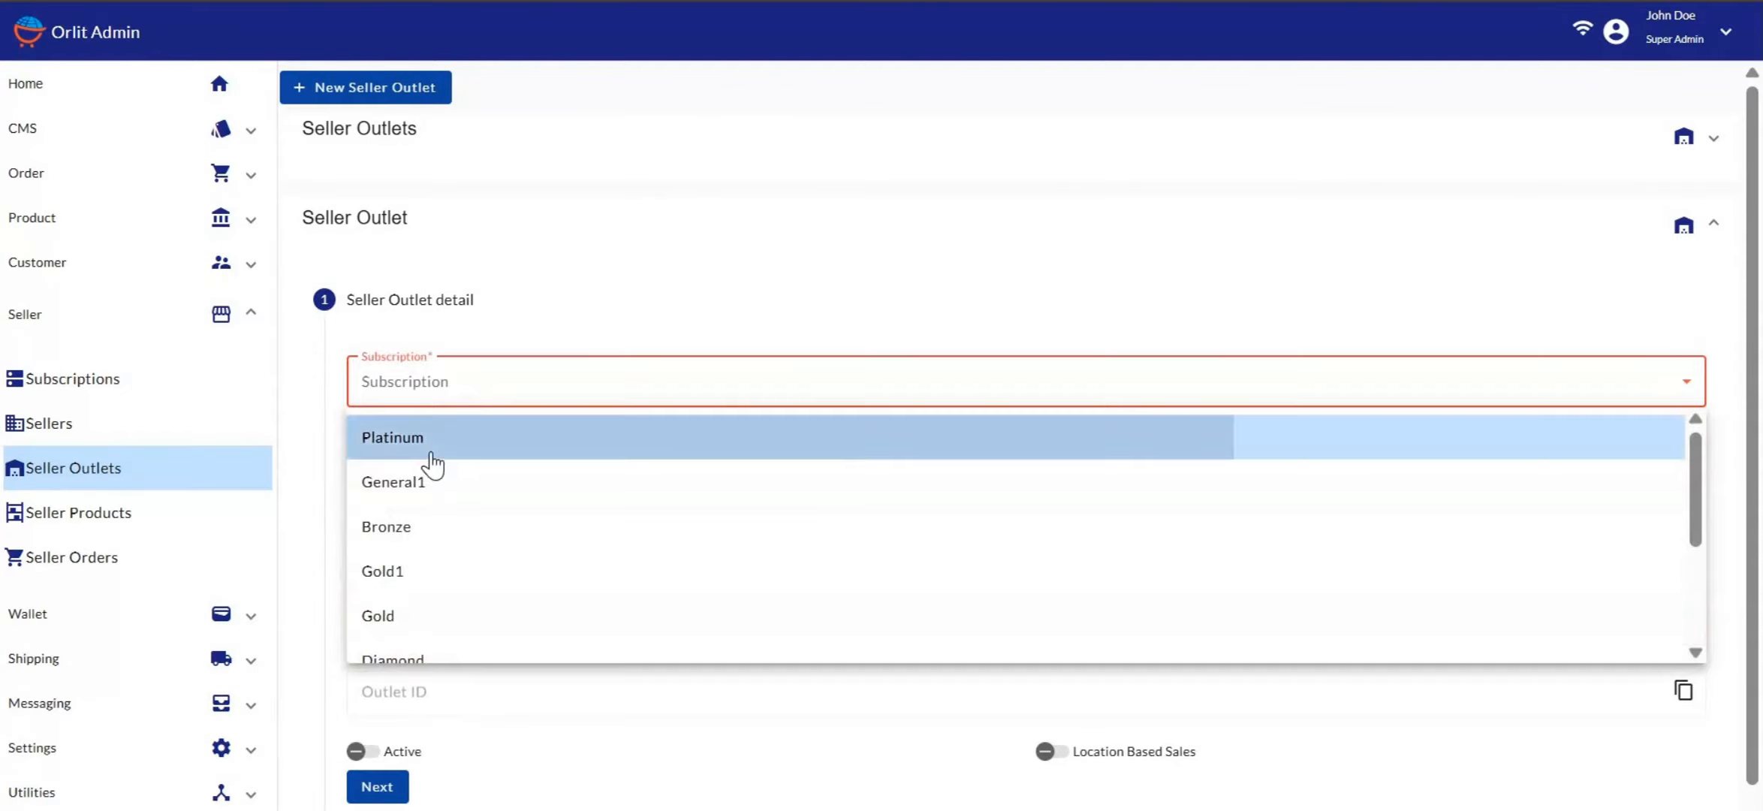
pyautogui.click(409, 463)
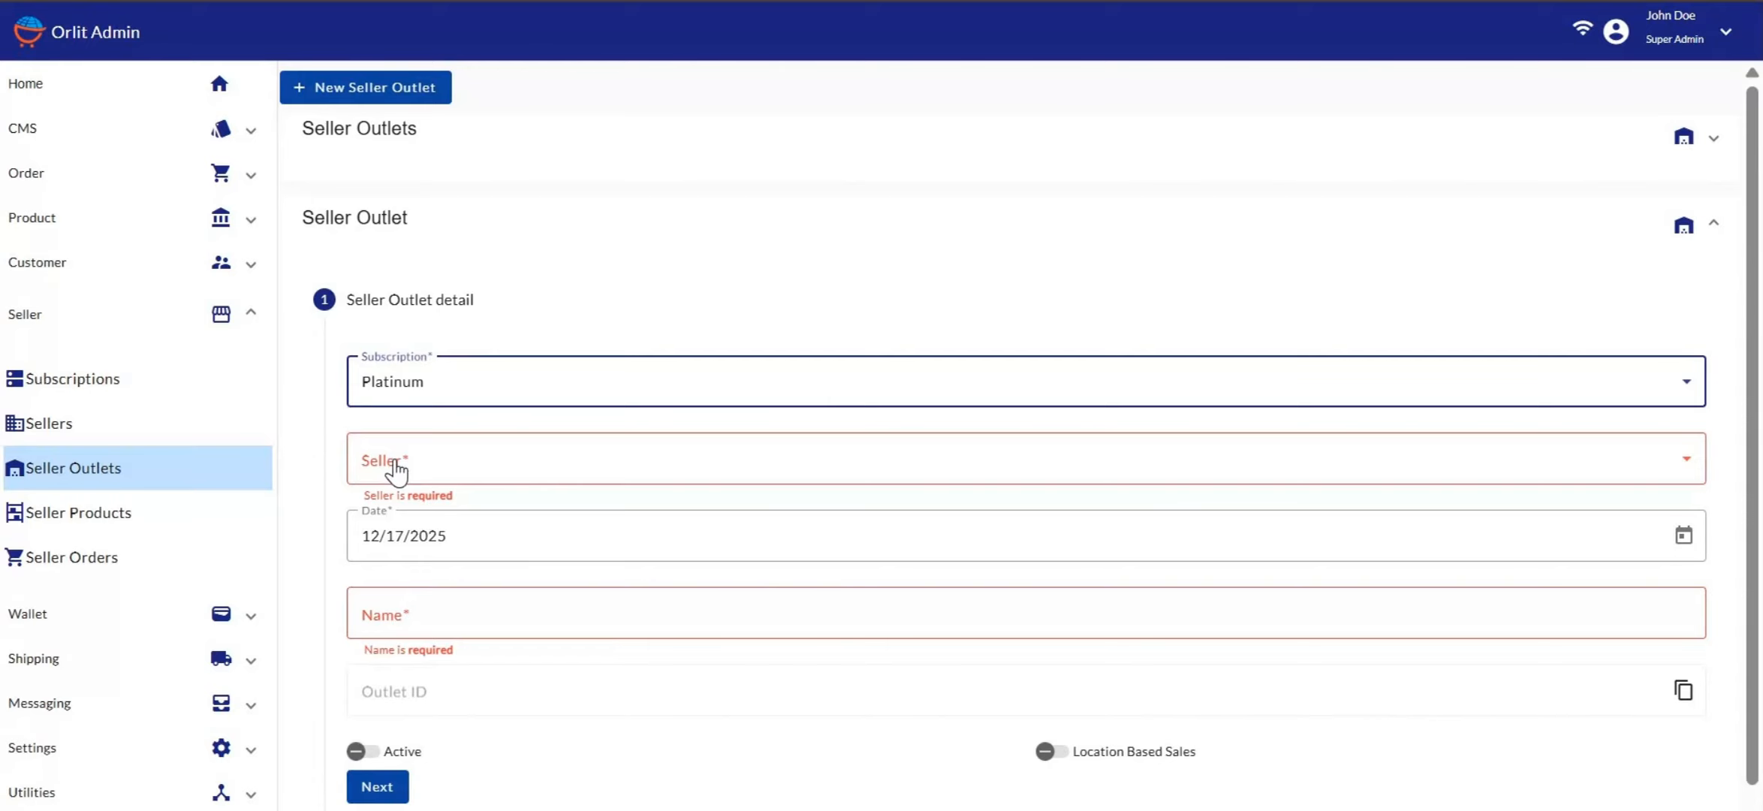
pyautogui.click(394, 466)
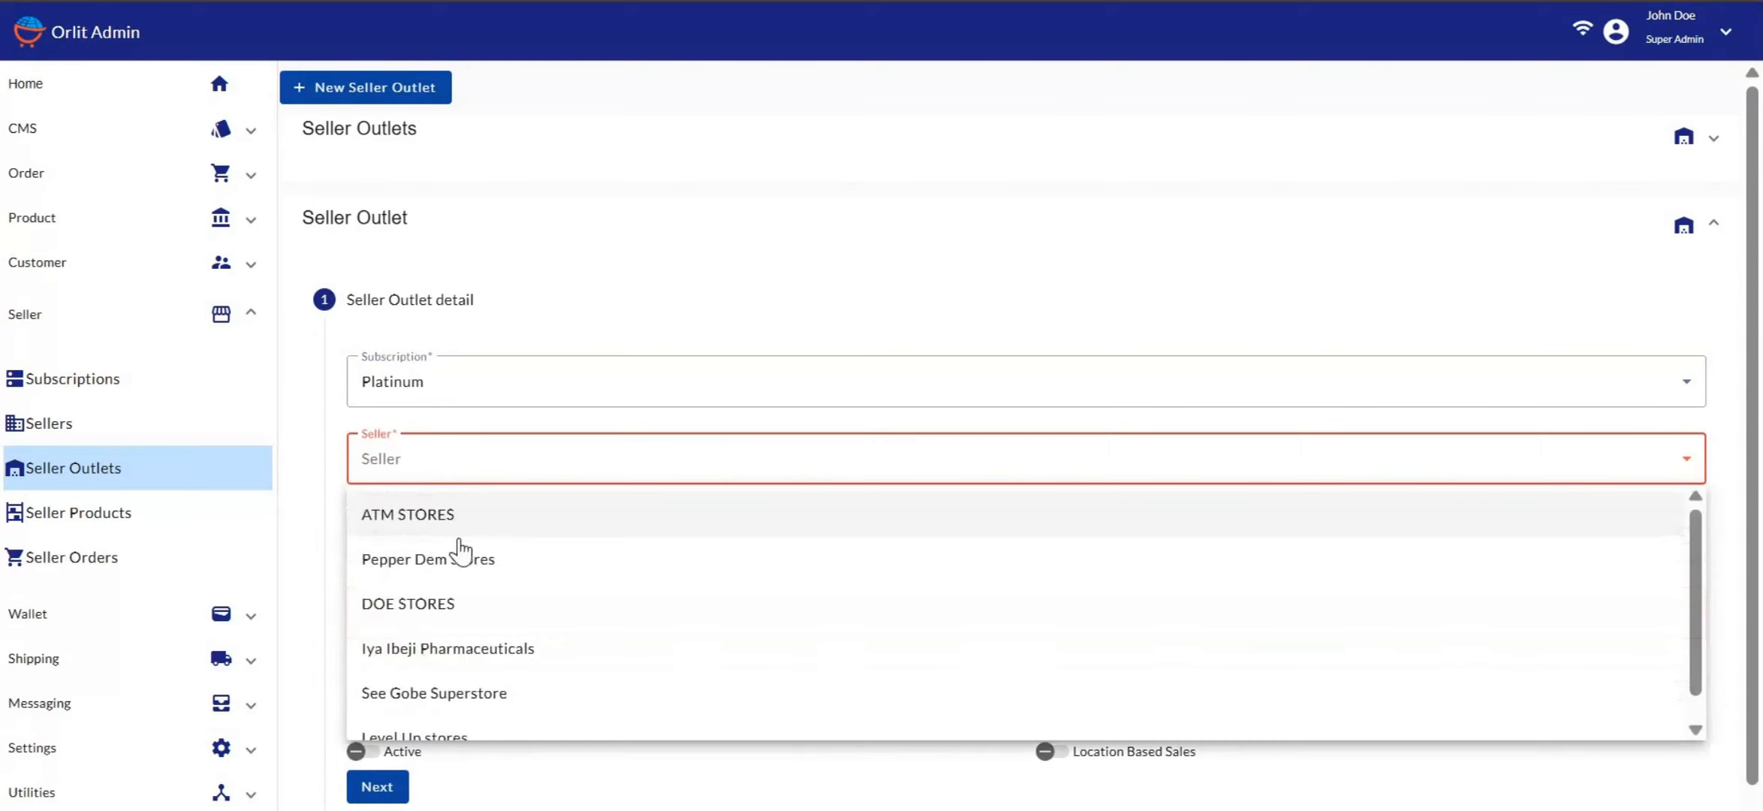
pyautogui.click(412, 620)
# Name the outlet 'Malady's Electronics'
pyautogui.scroll(-2, 421, 533)
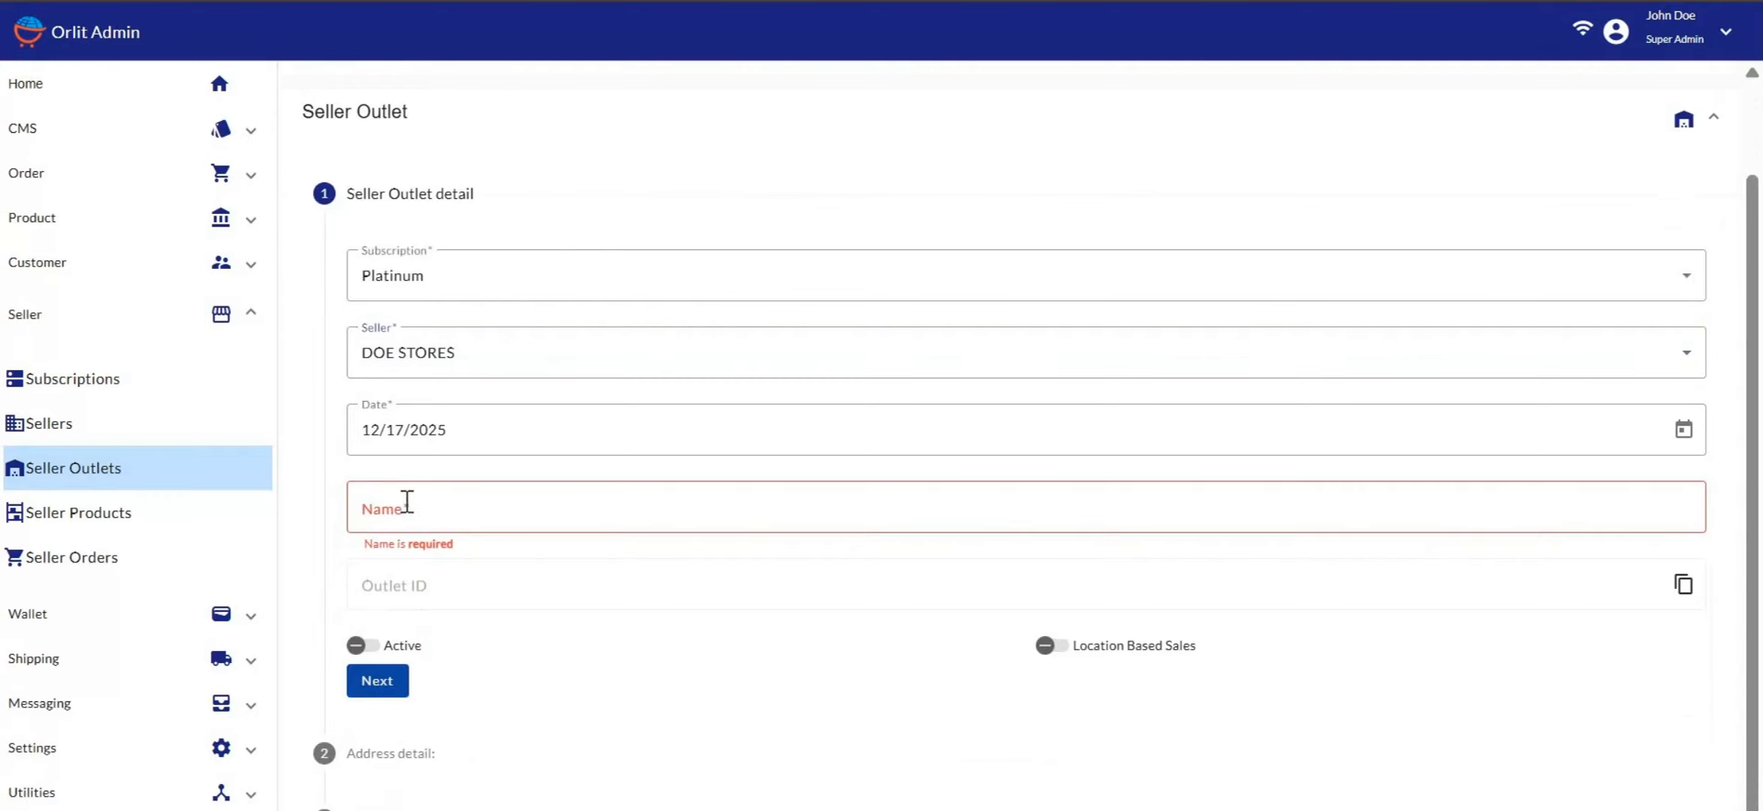
pyautogui.click(406, 502)
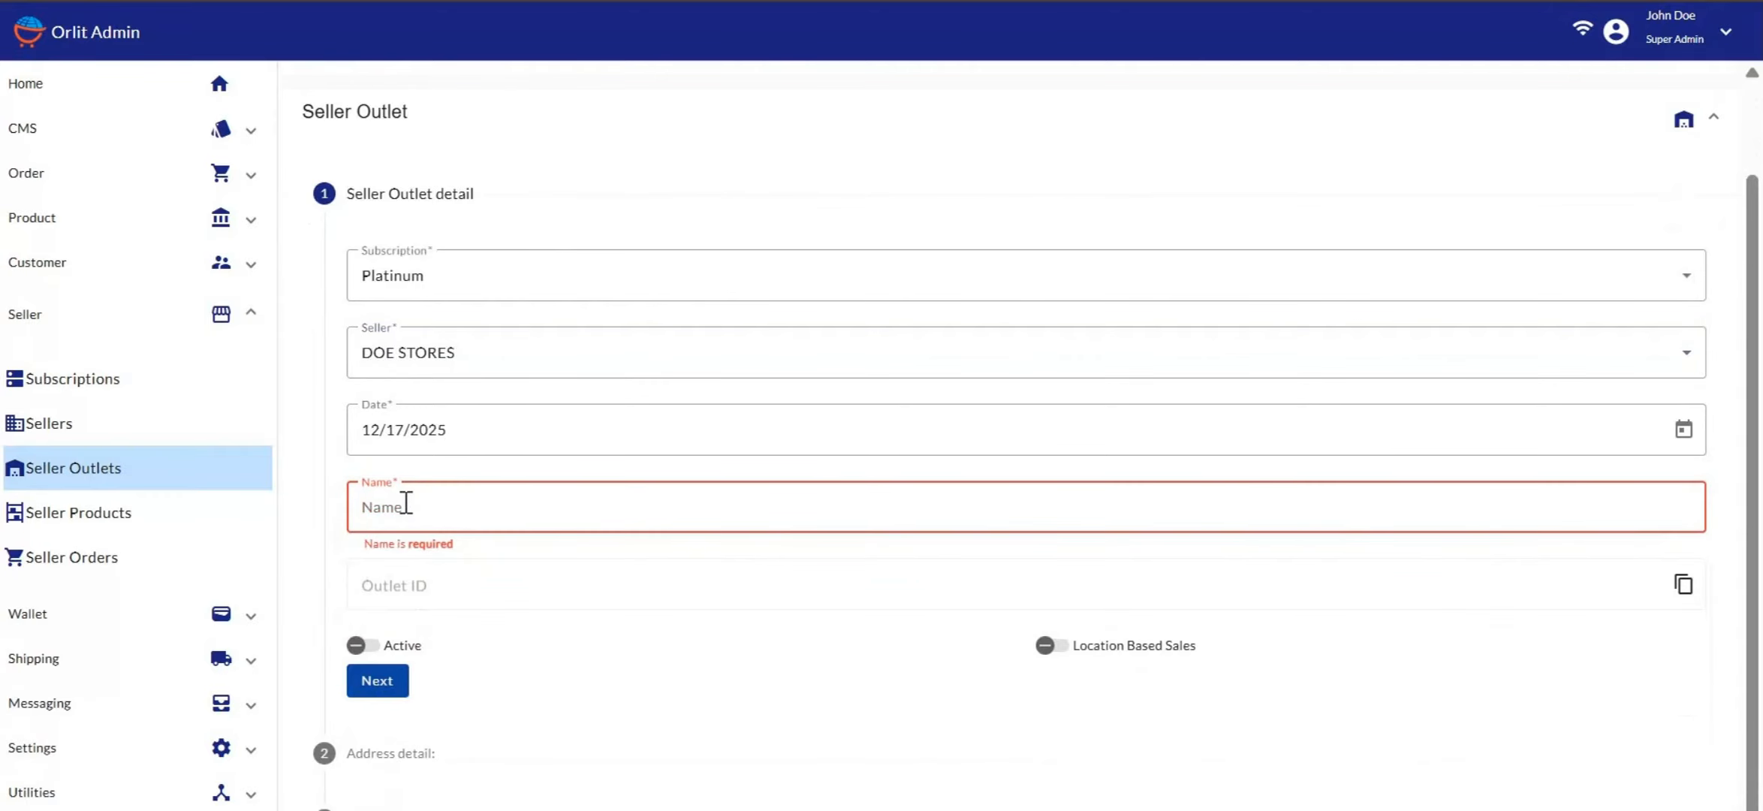
pyautogui.write('Maid')
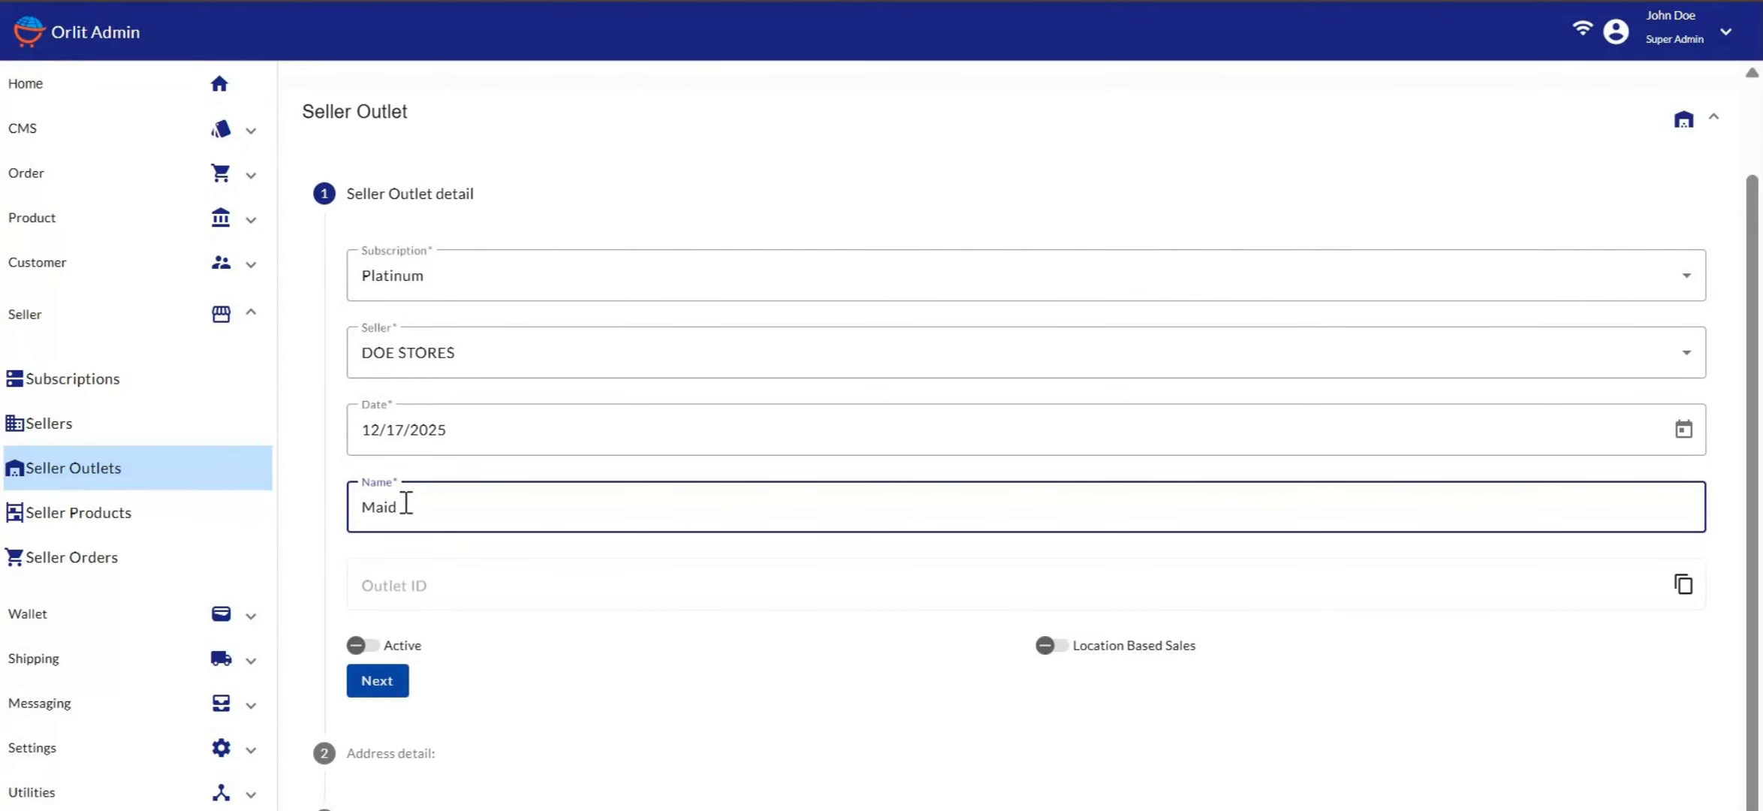
pyautogui.press('BackSpace')
pyautogui.press('BackSpace')
pyautogui.write("dy's Electronics")
pyautogui.scroll(-1, 545, 549)
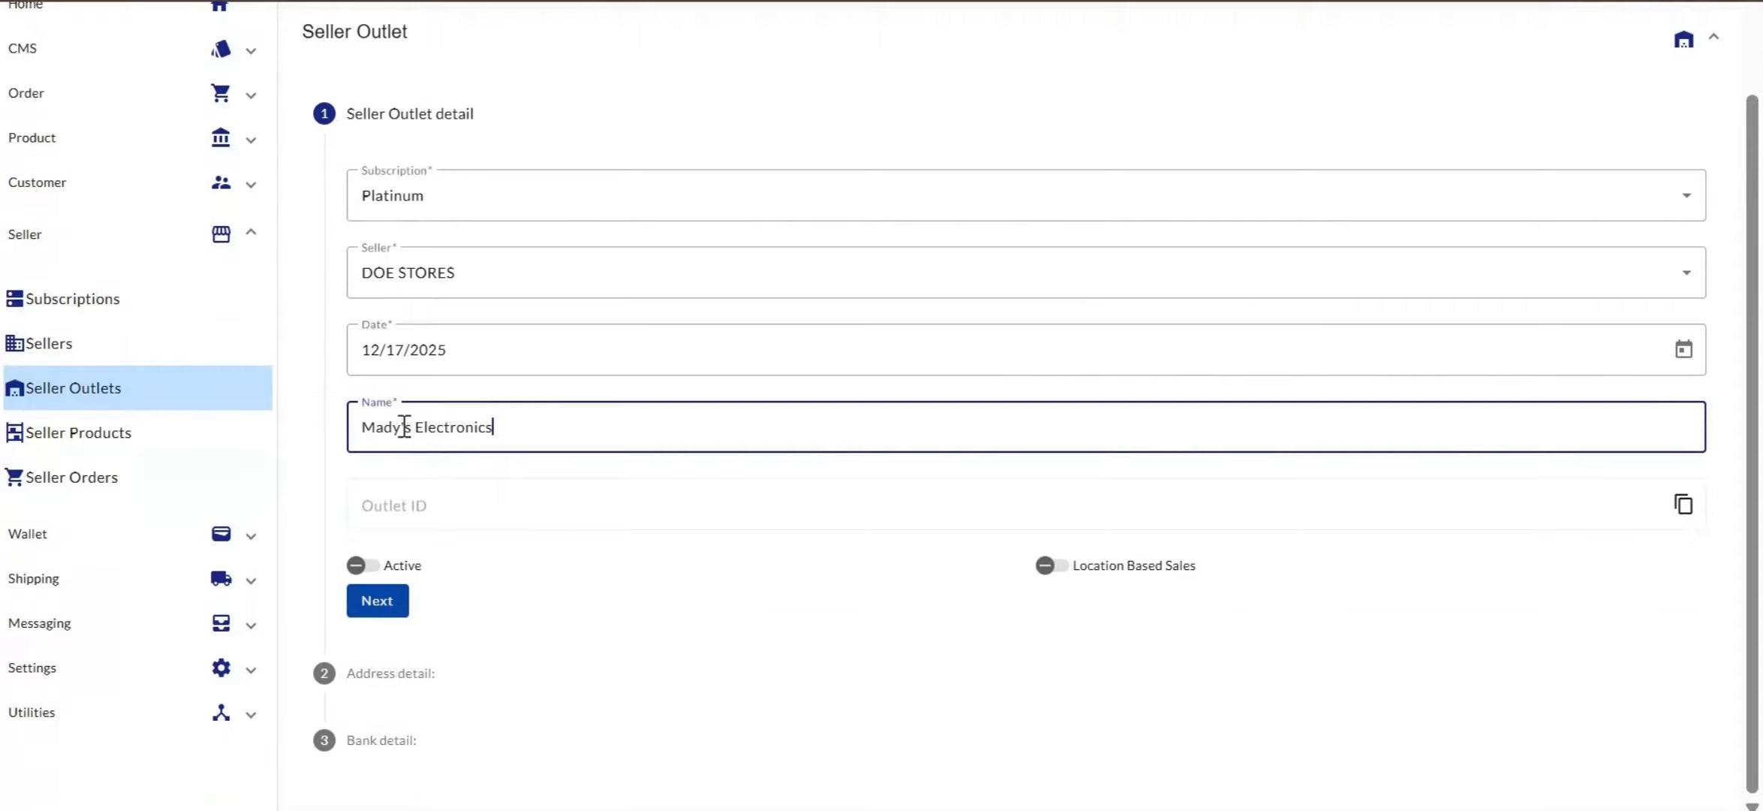
pyautogui.scroll(1, 448, 431)
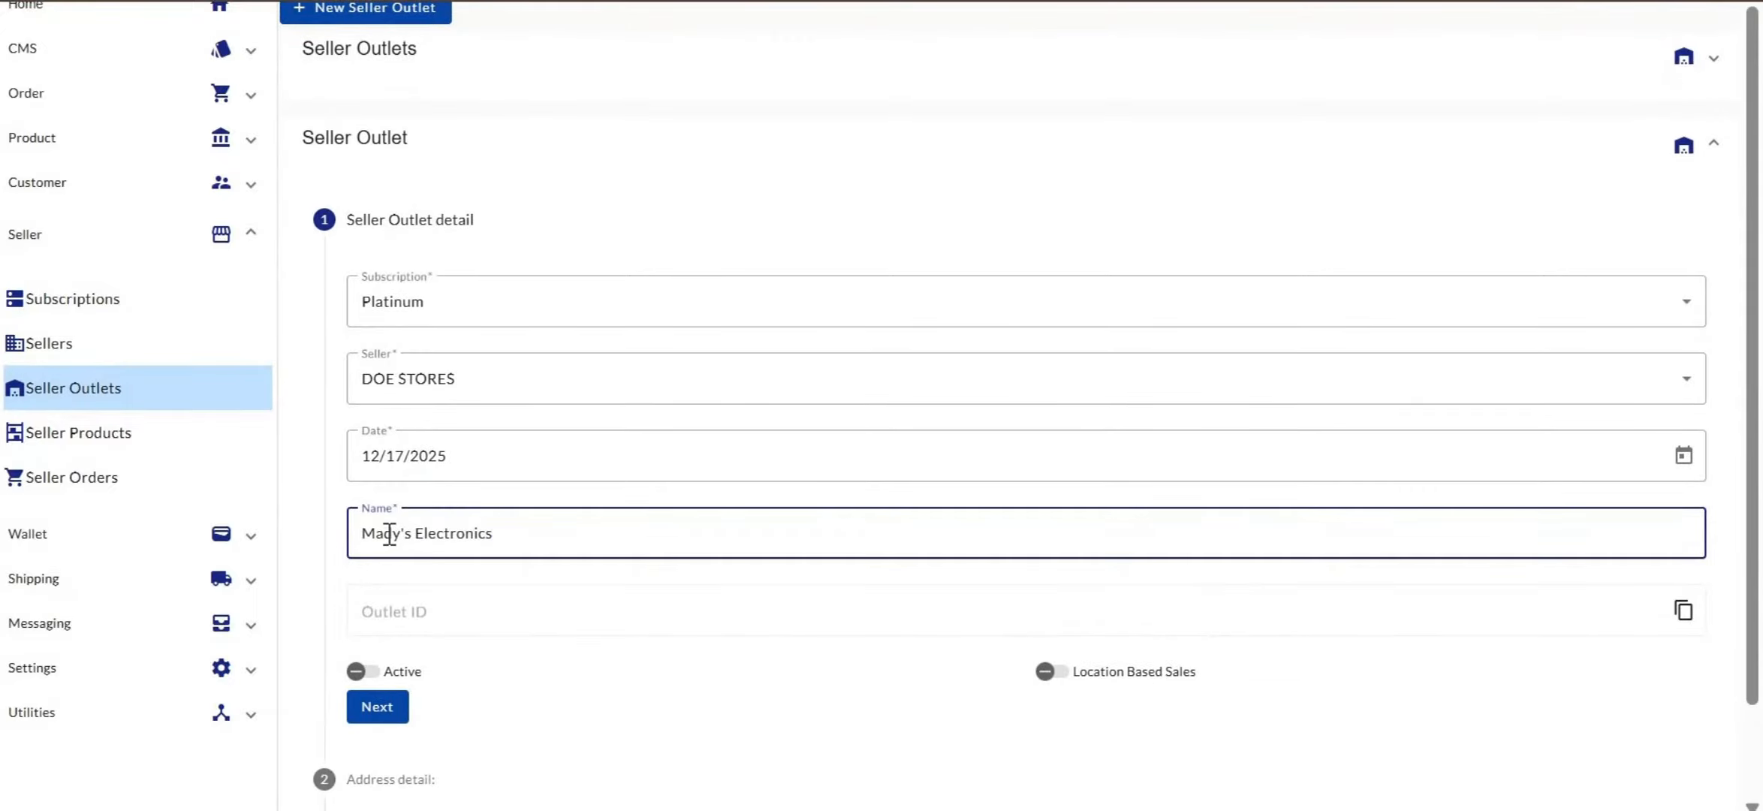
pyautogui.press('BackSpace')
pyautogui.write('lad')
# Turn on the Location Based Sales and Active toggles for the outlet
pyautogui.scroll(-2, 495, 629)
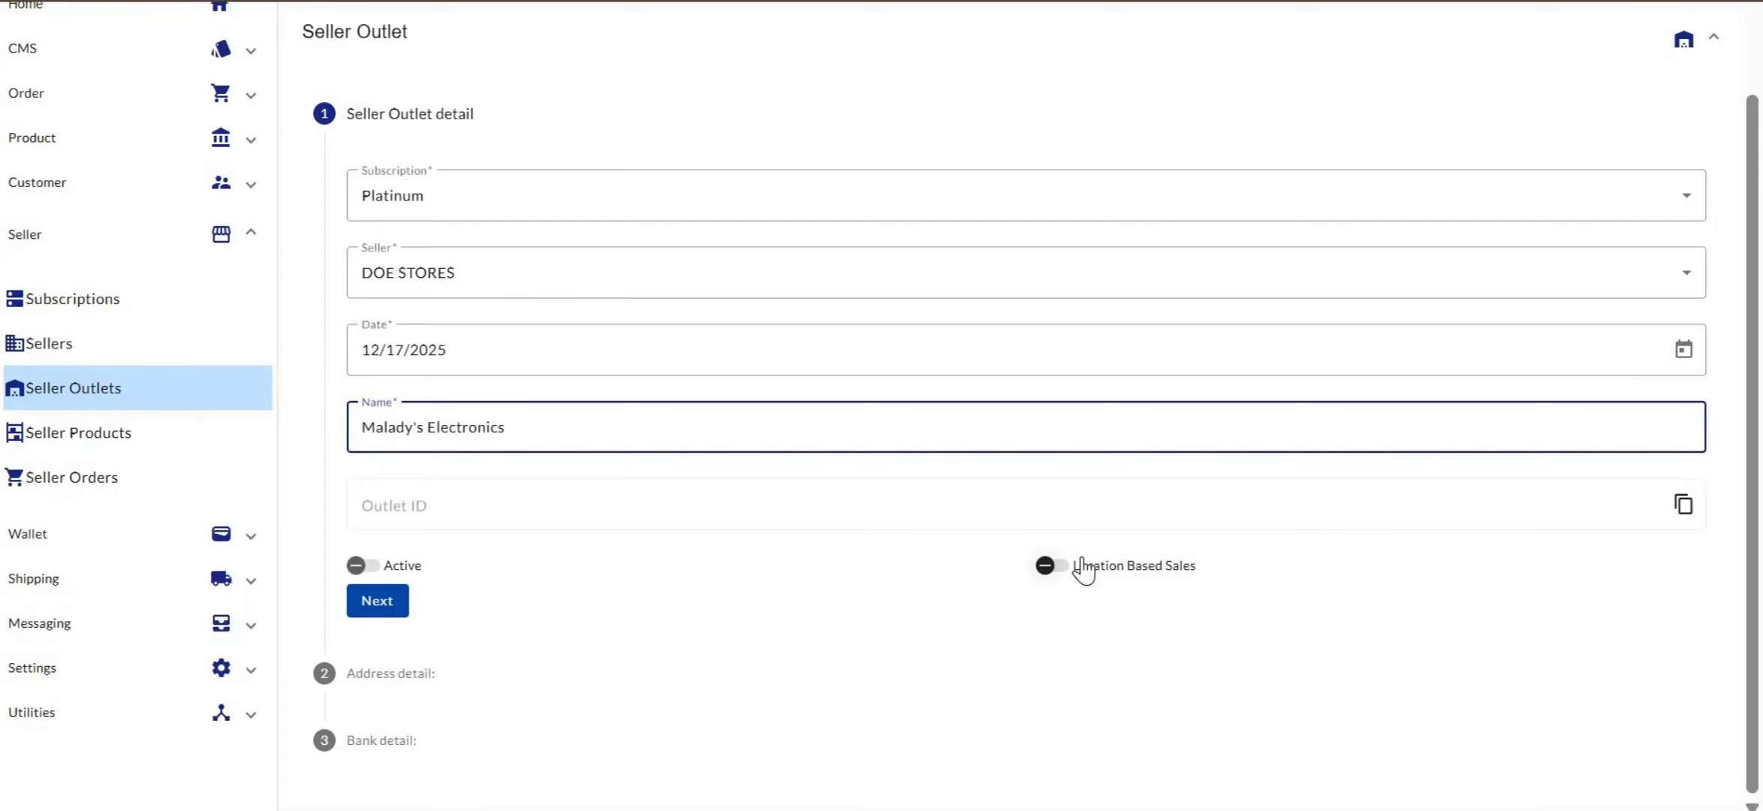
pyautogui.click(1051, 565)
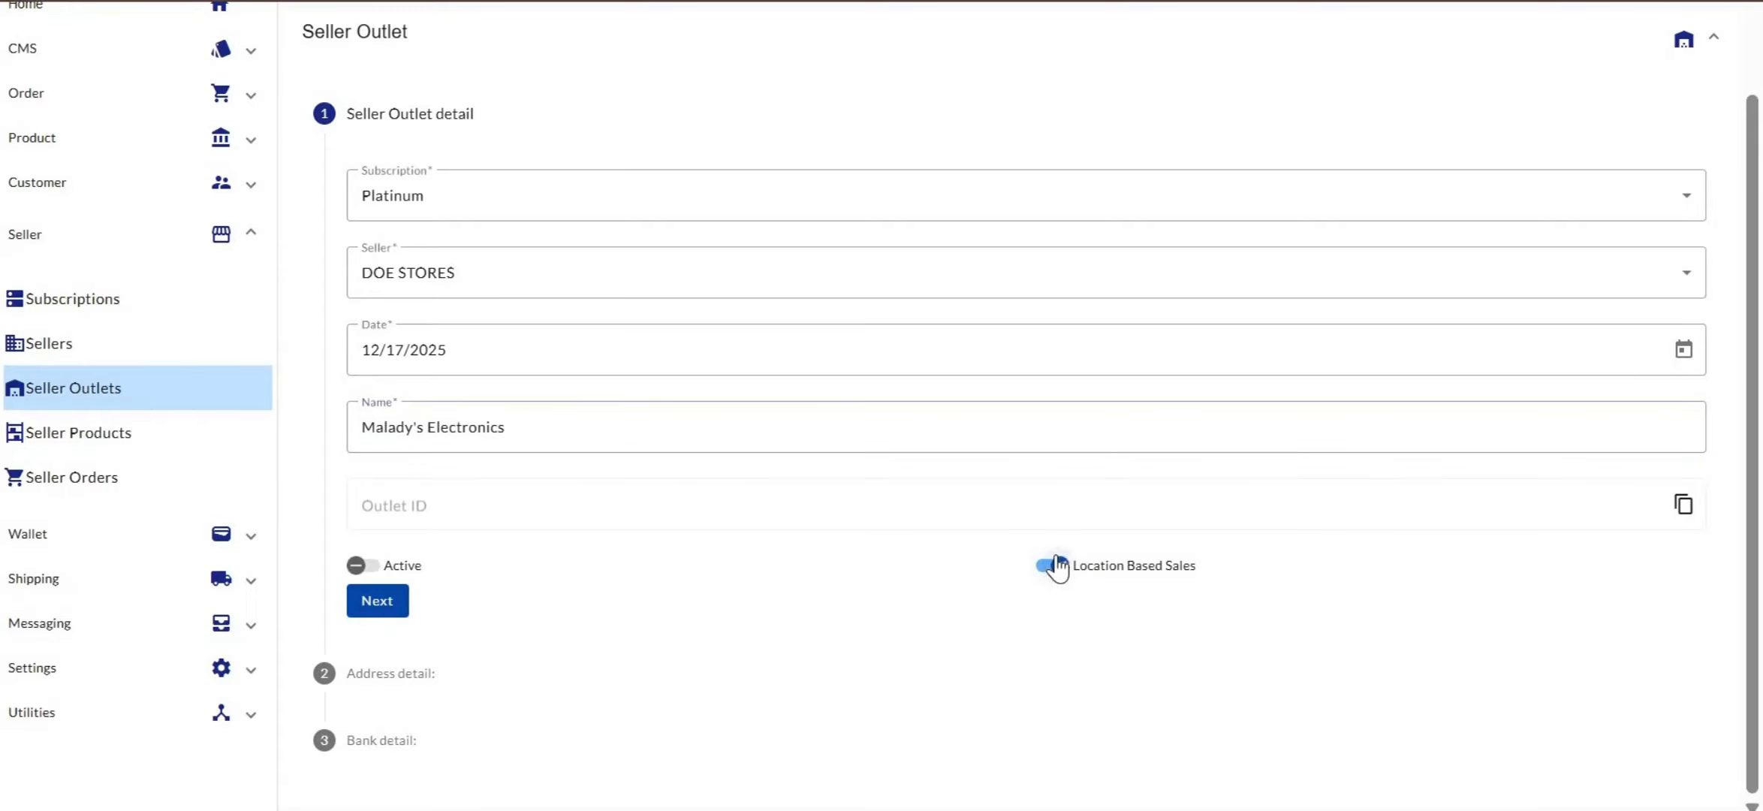
pyautogui.click(355, 566)
# Advance to Address detail and enter the contact person's name and e-mail address
pyautogui.click(377, 602)
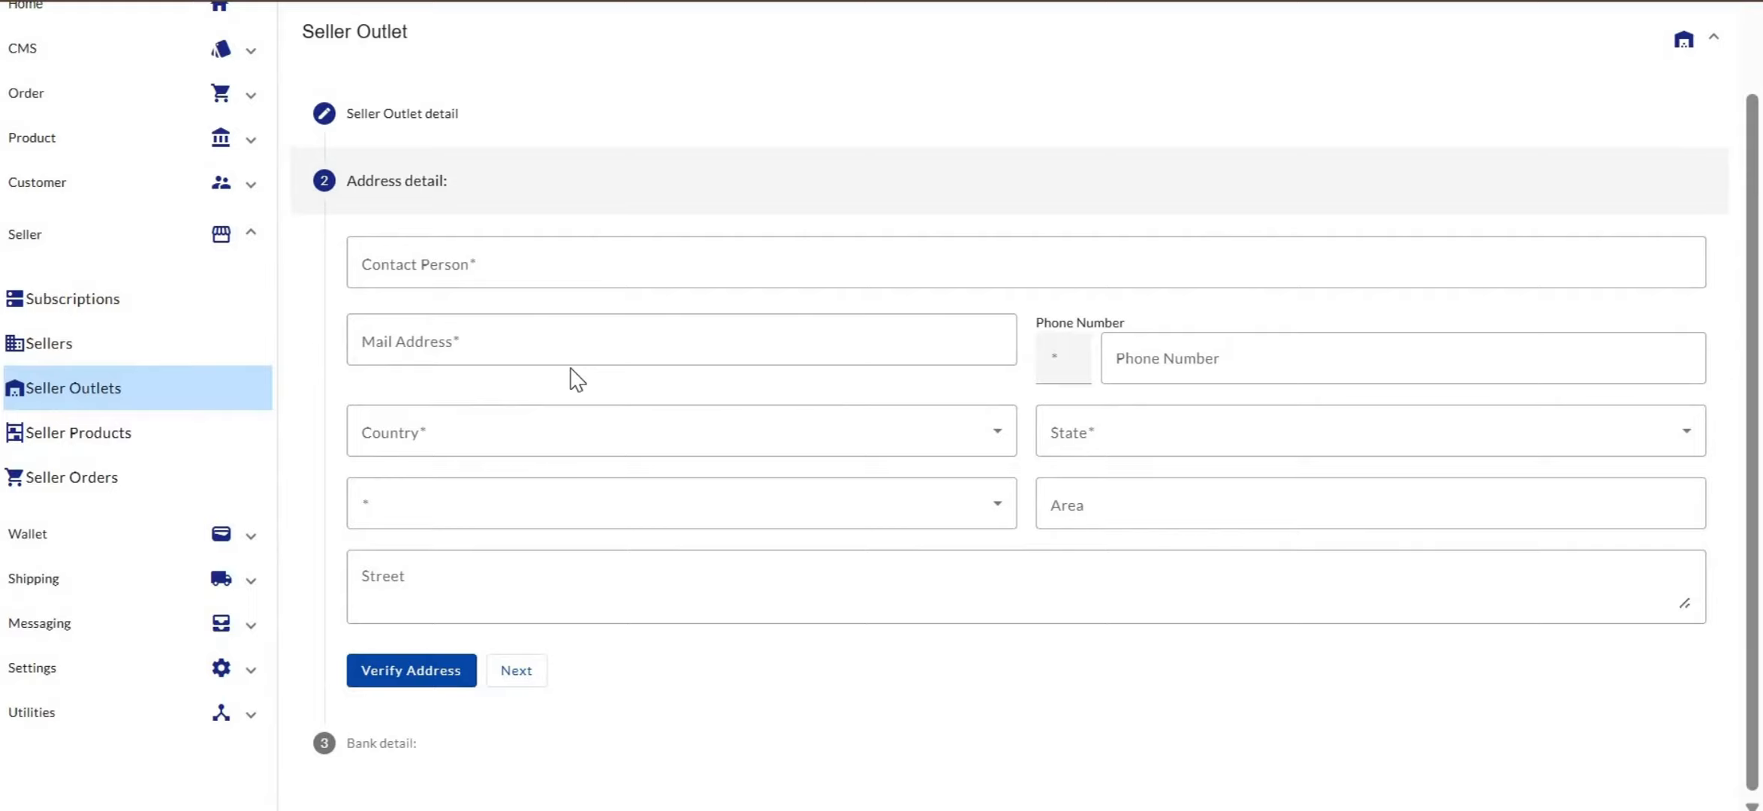
pyautogui.click(556, 264)
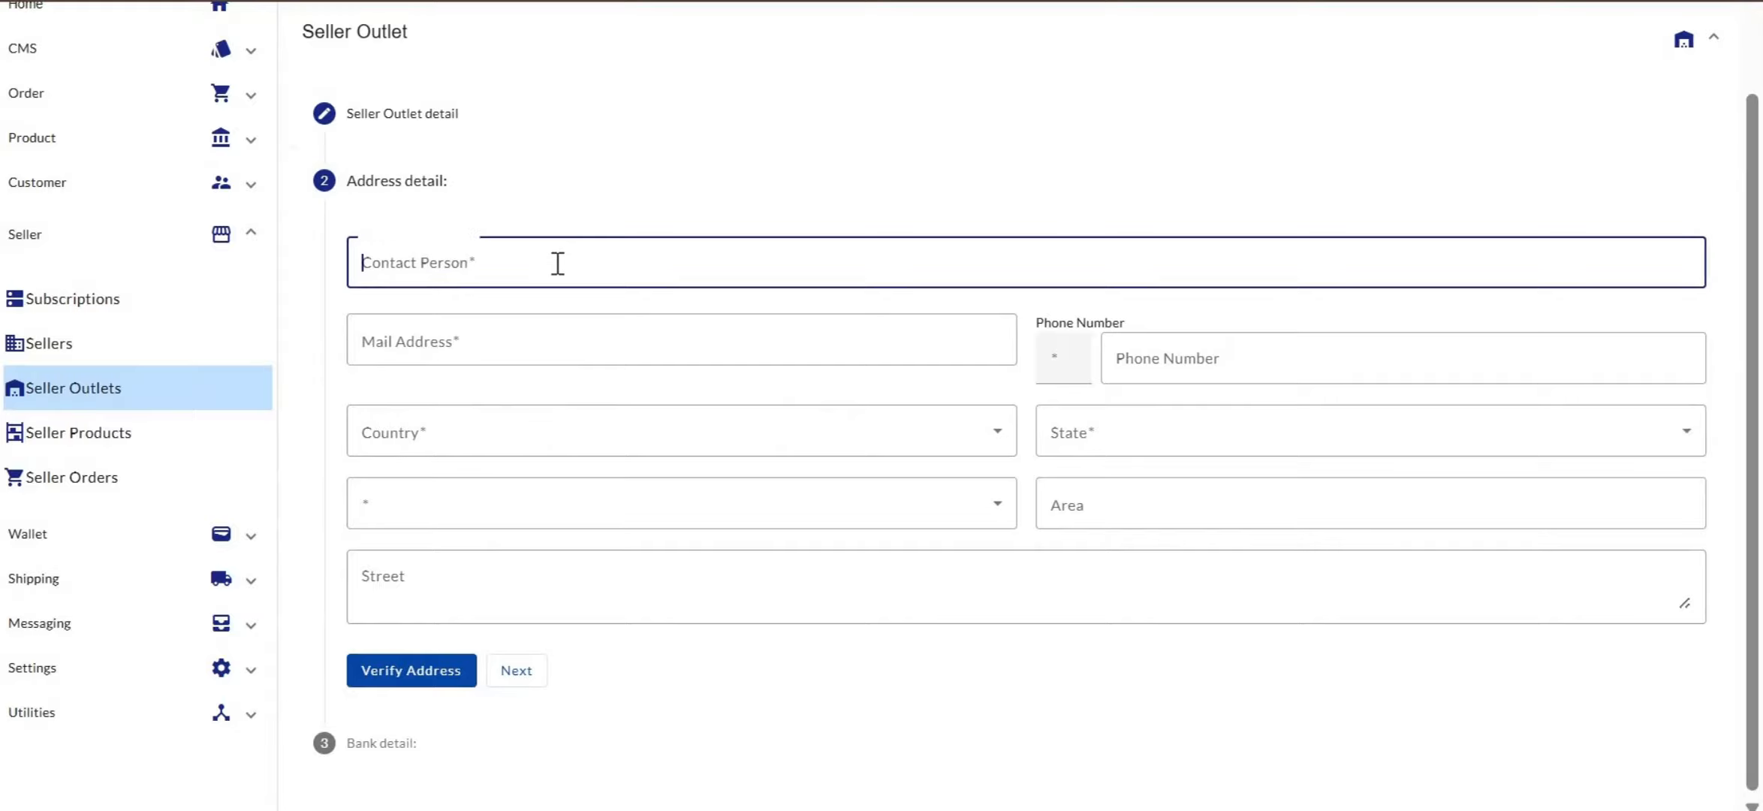
pyautogui.write('J')
pyautogui.press('BackSpace')
pyautogui.write('John Doe')
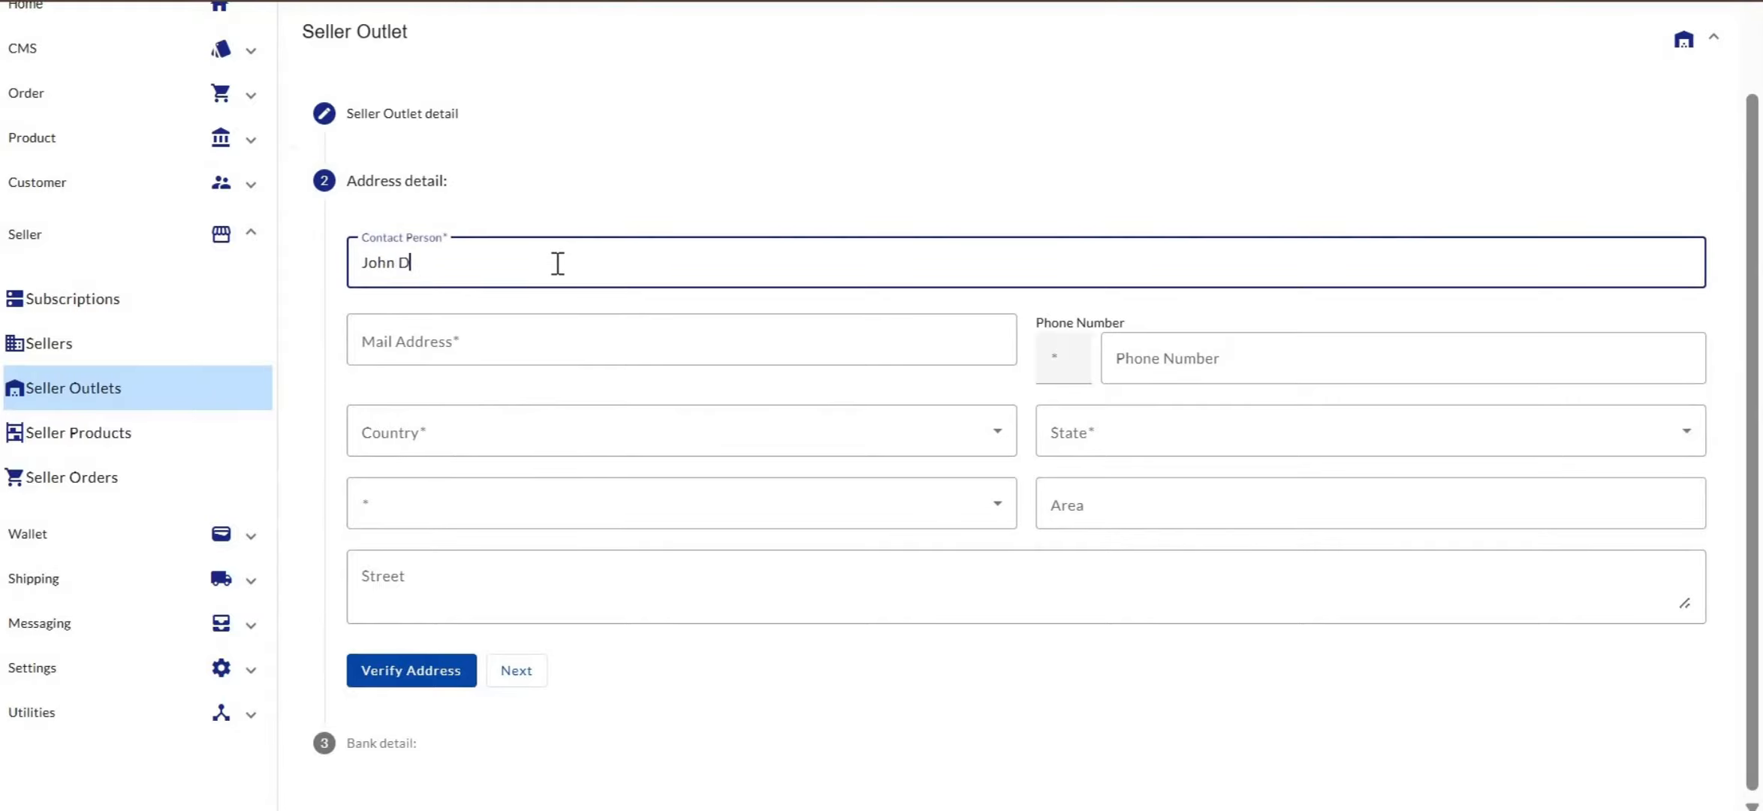
pyautogui.click(517, 340)
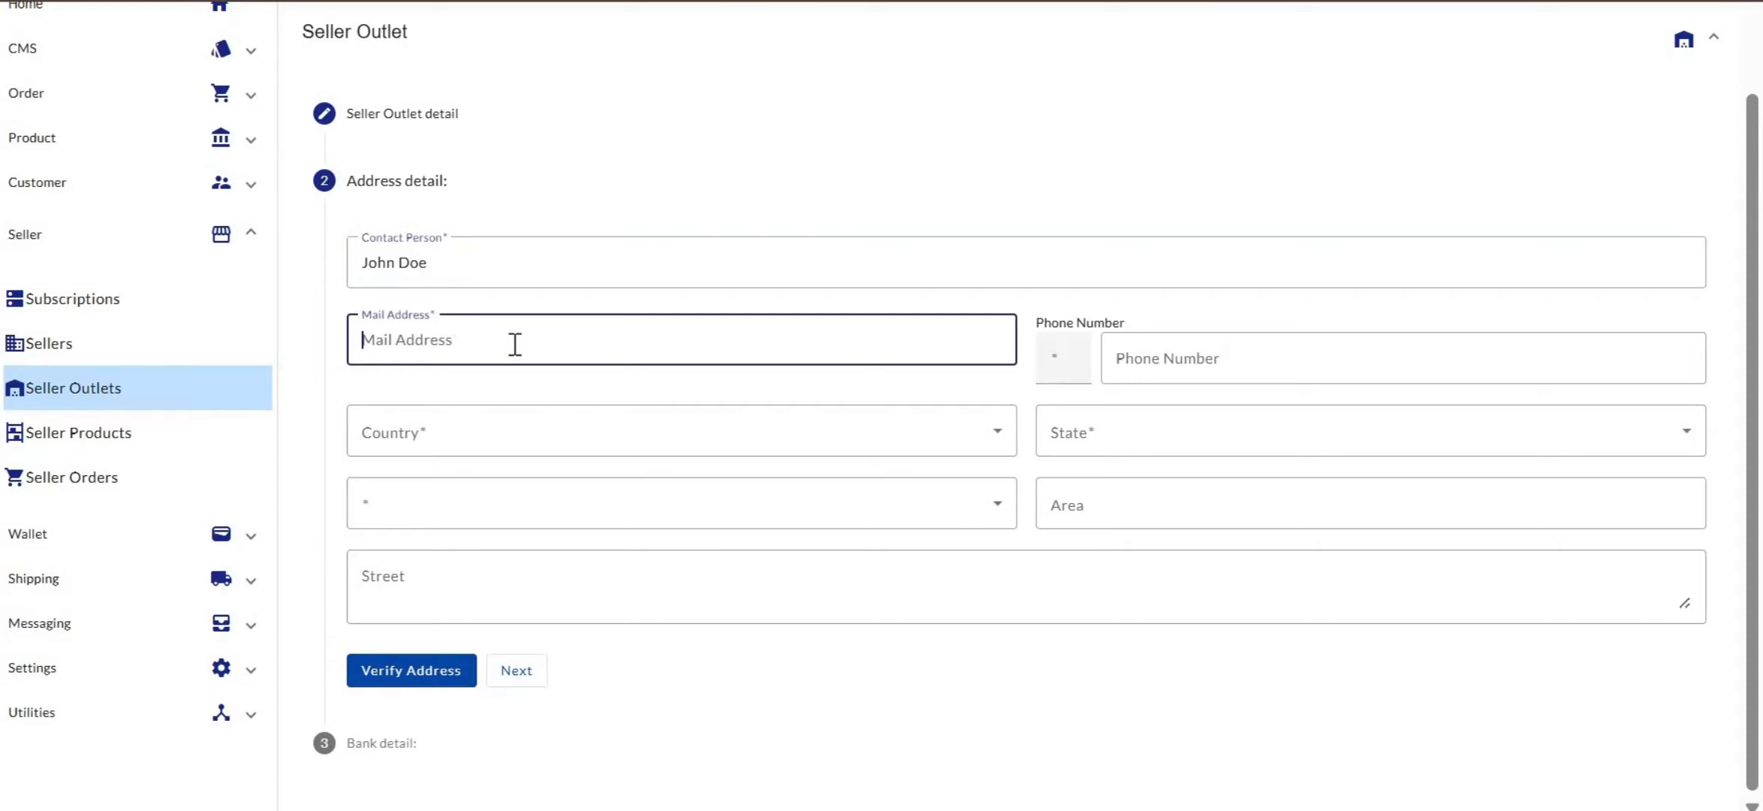
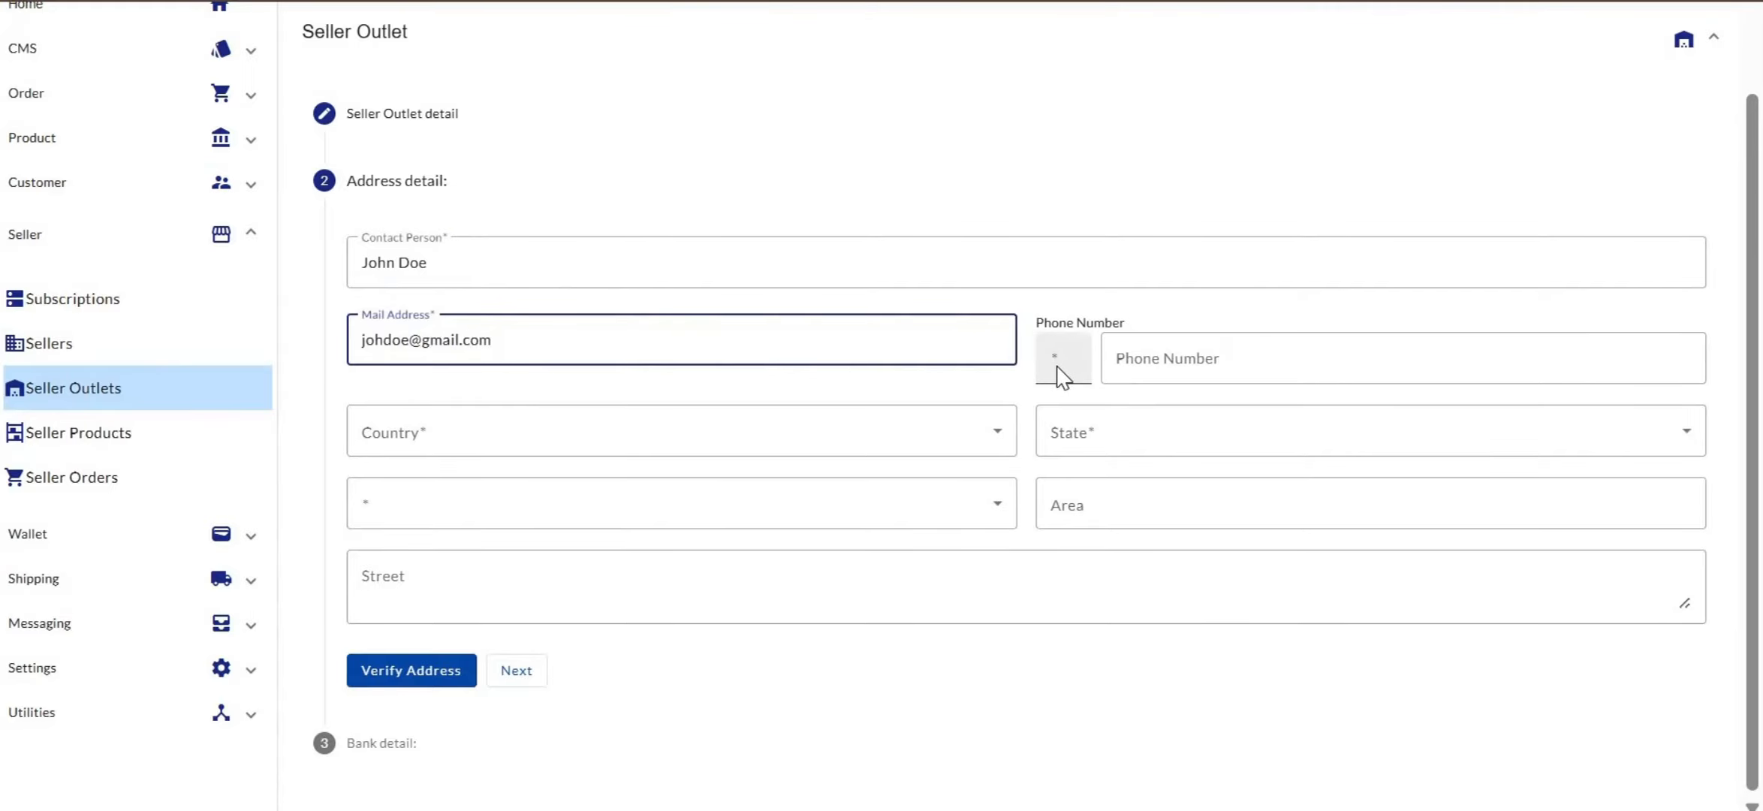
# Set the phone country code to NG and enter the contact's phone number
pyautogui.click(1062, 375)
pyautogui.click(1056, 409)
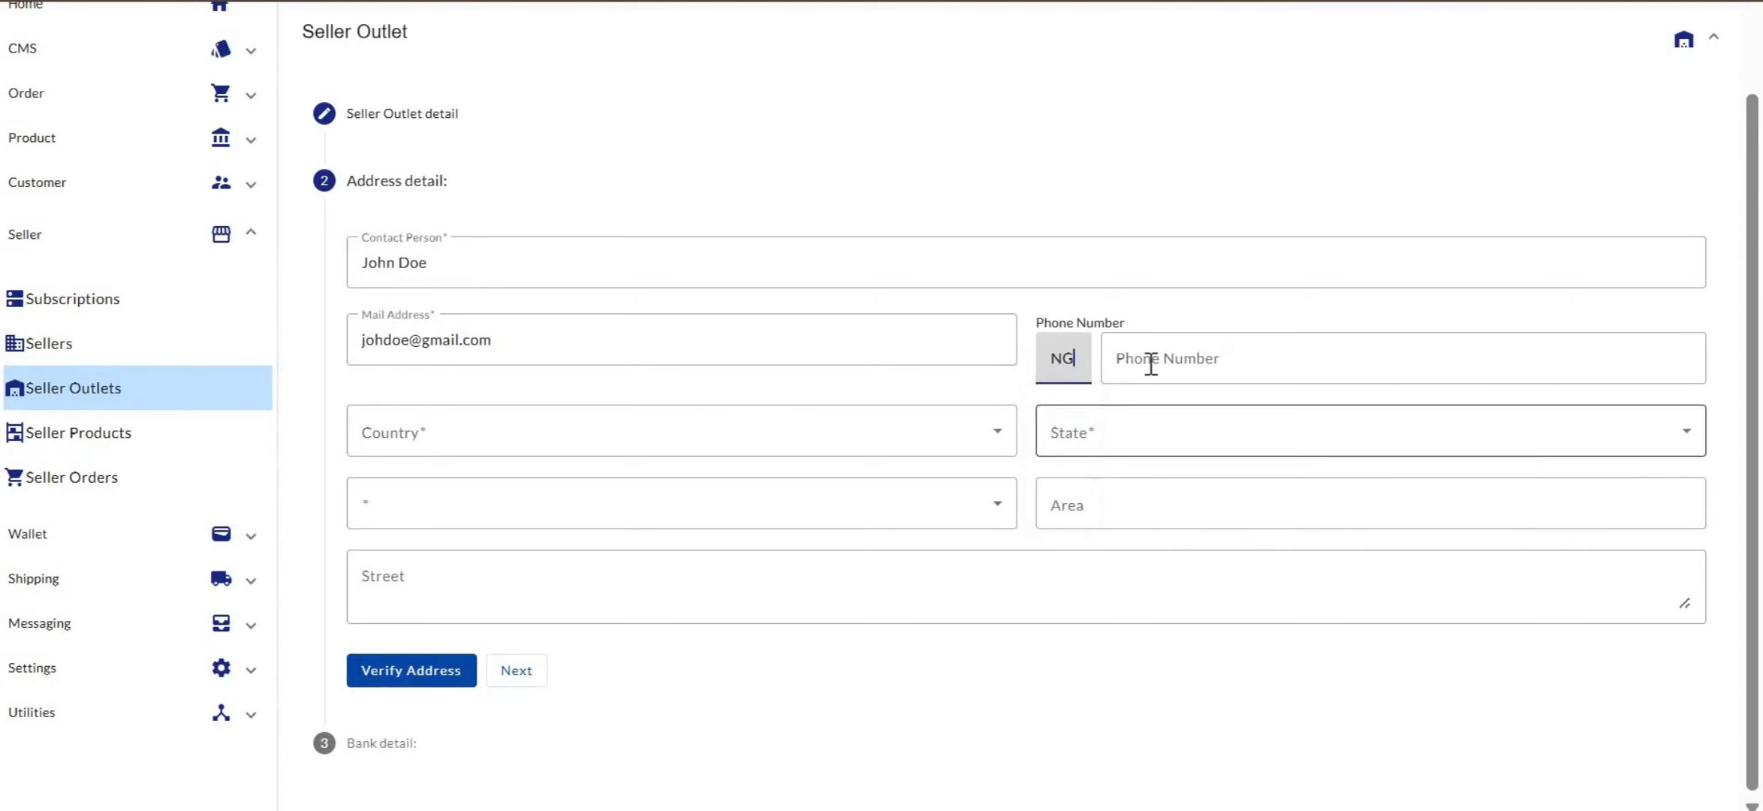
pyautogui.click(1150, 363)
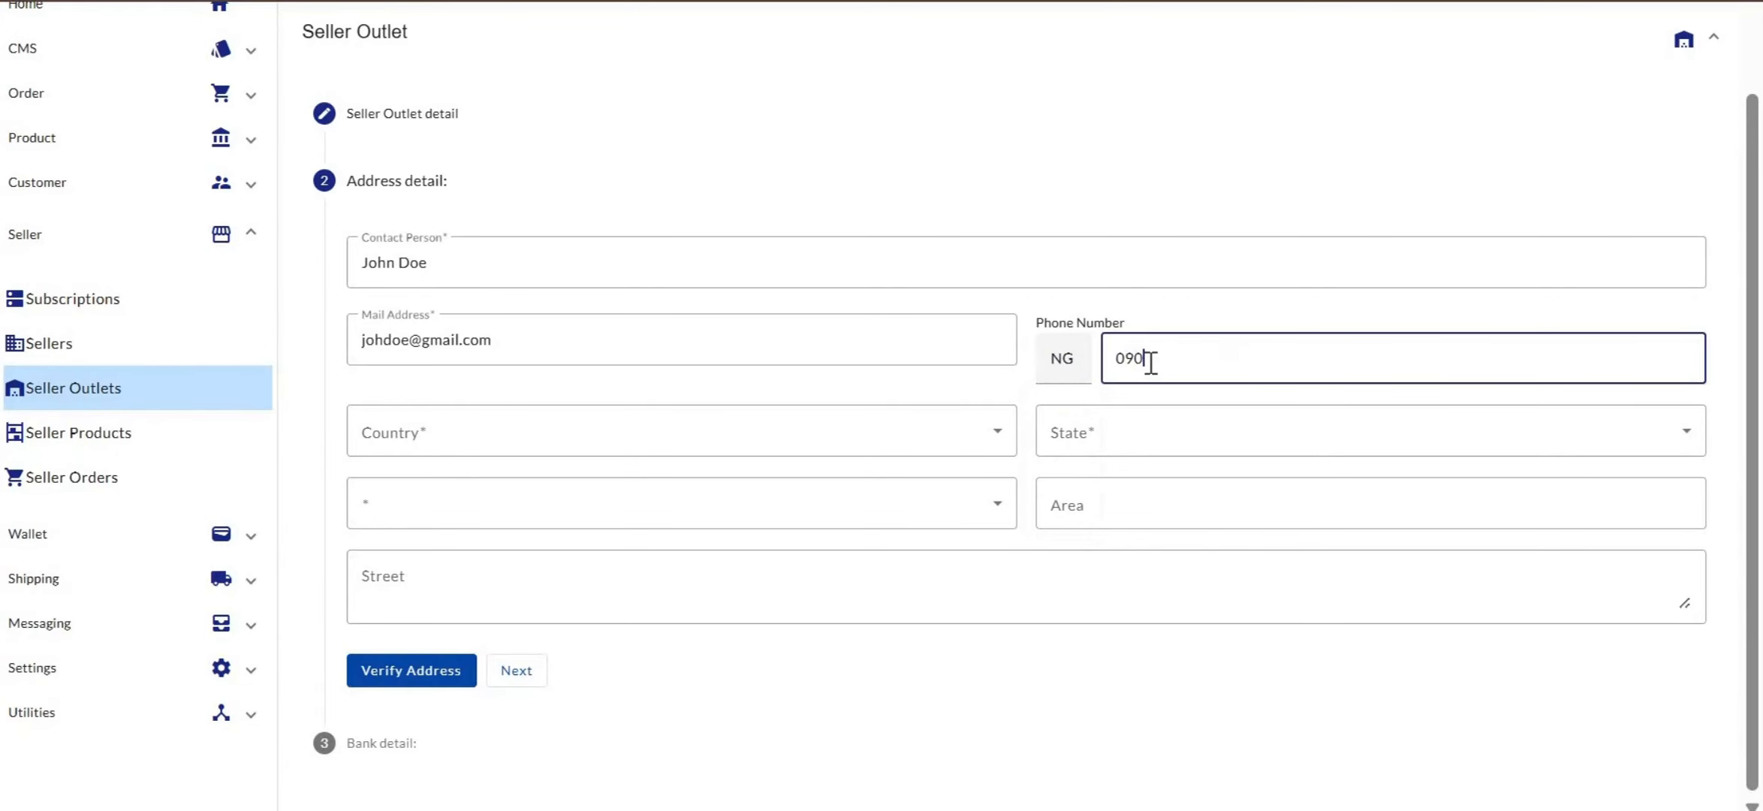
# Set the browser page zoom to 75%
pyautogui.scroll(-7, 1150, 364)
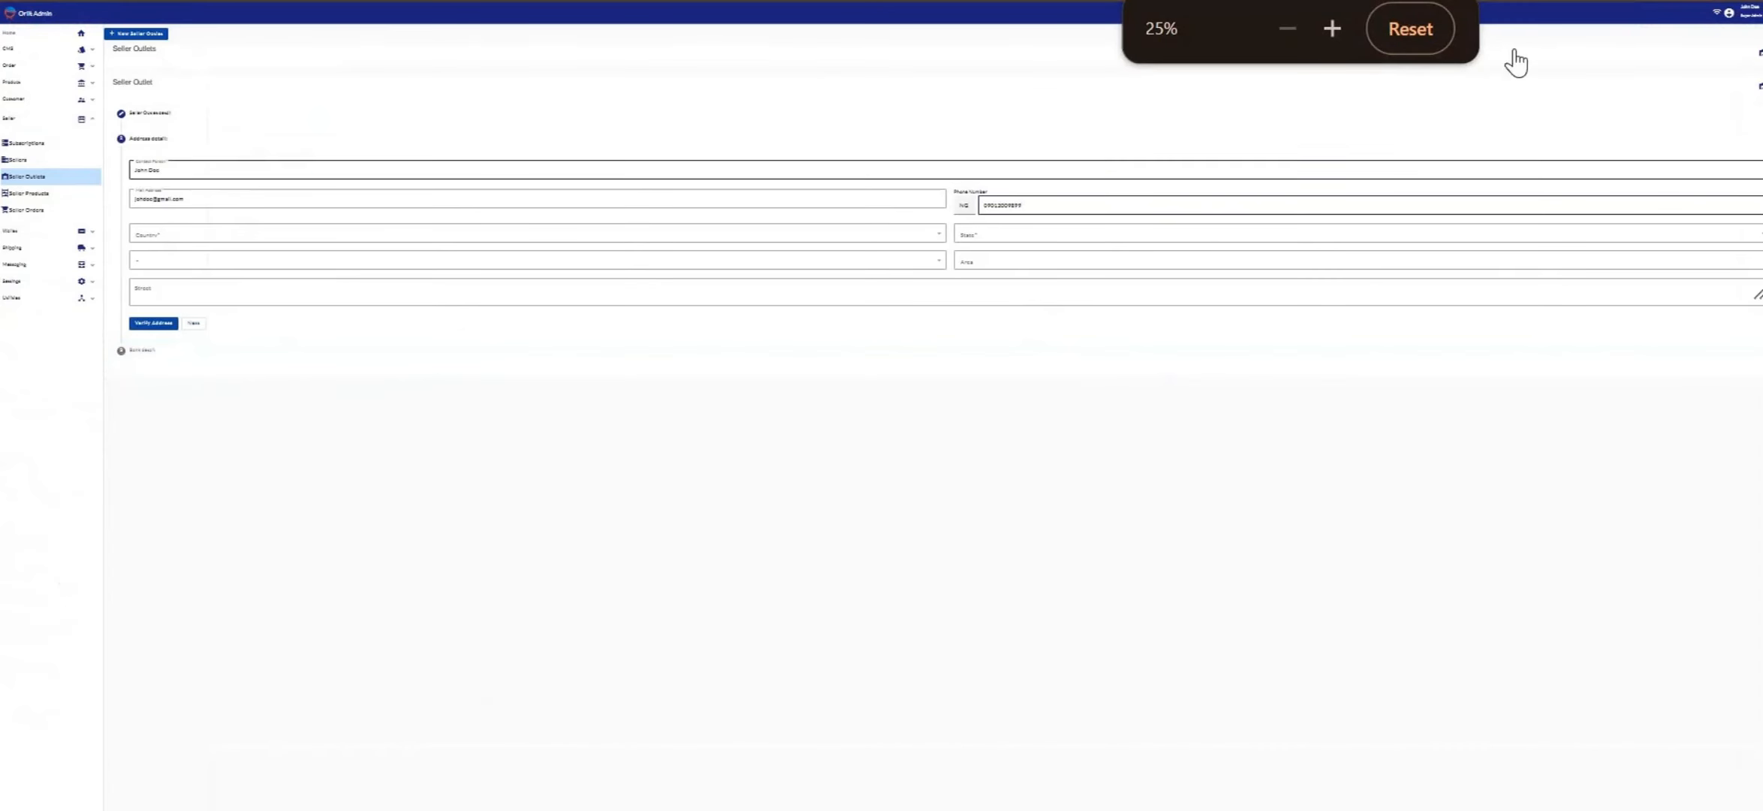
pyautogui.click(1412, 30)
pyautogui.click(1293, 30)
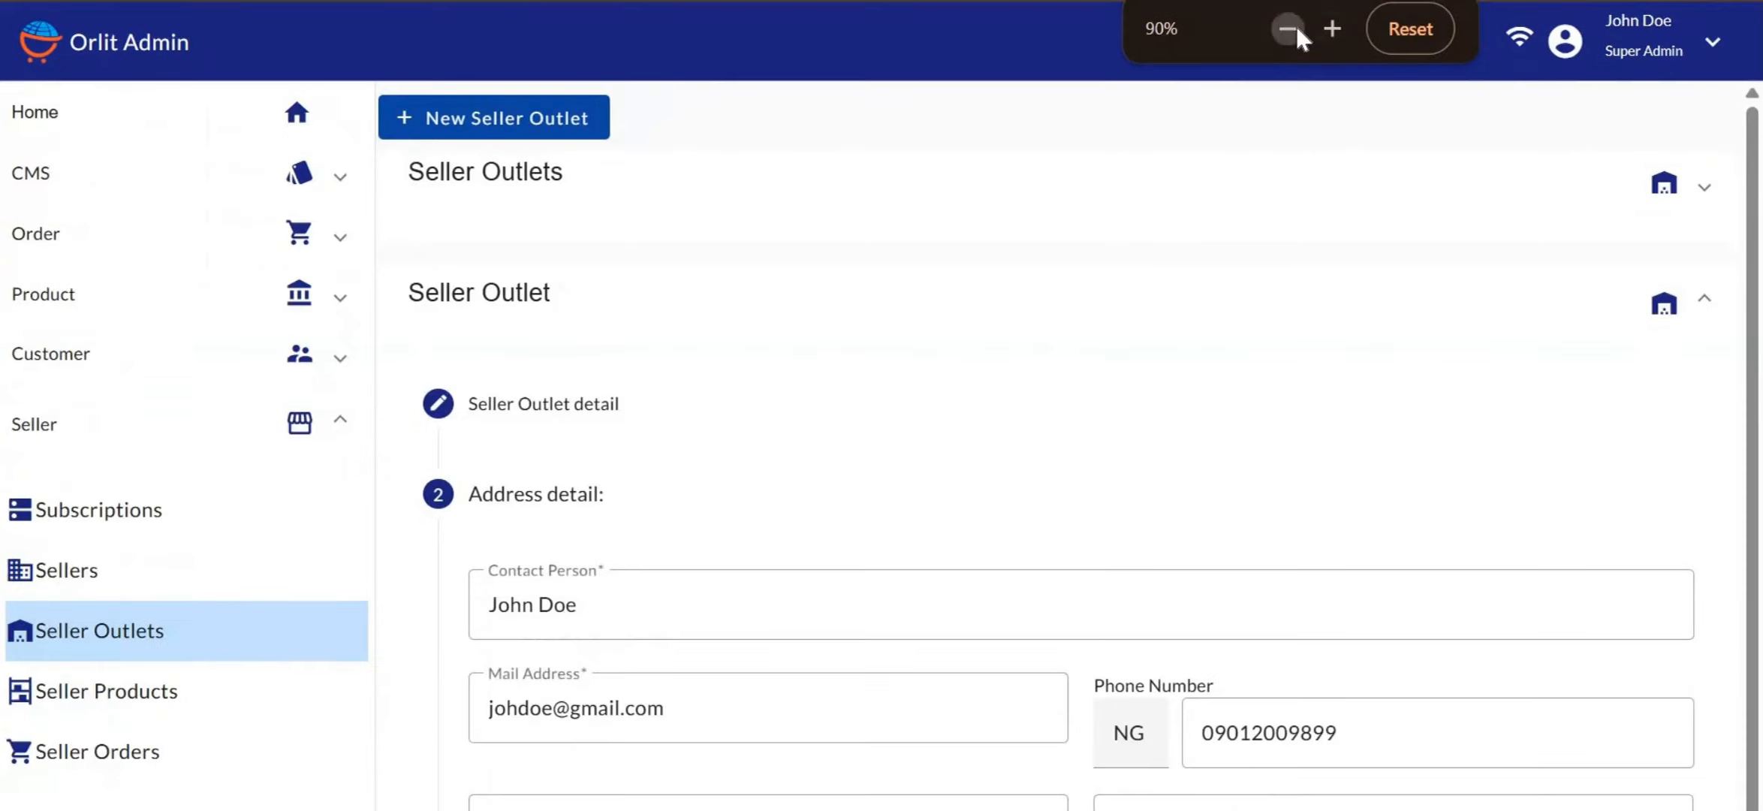
pyautogui.click(1290, 30)
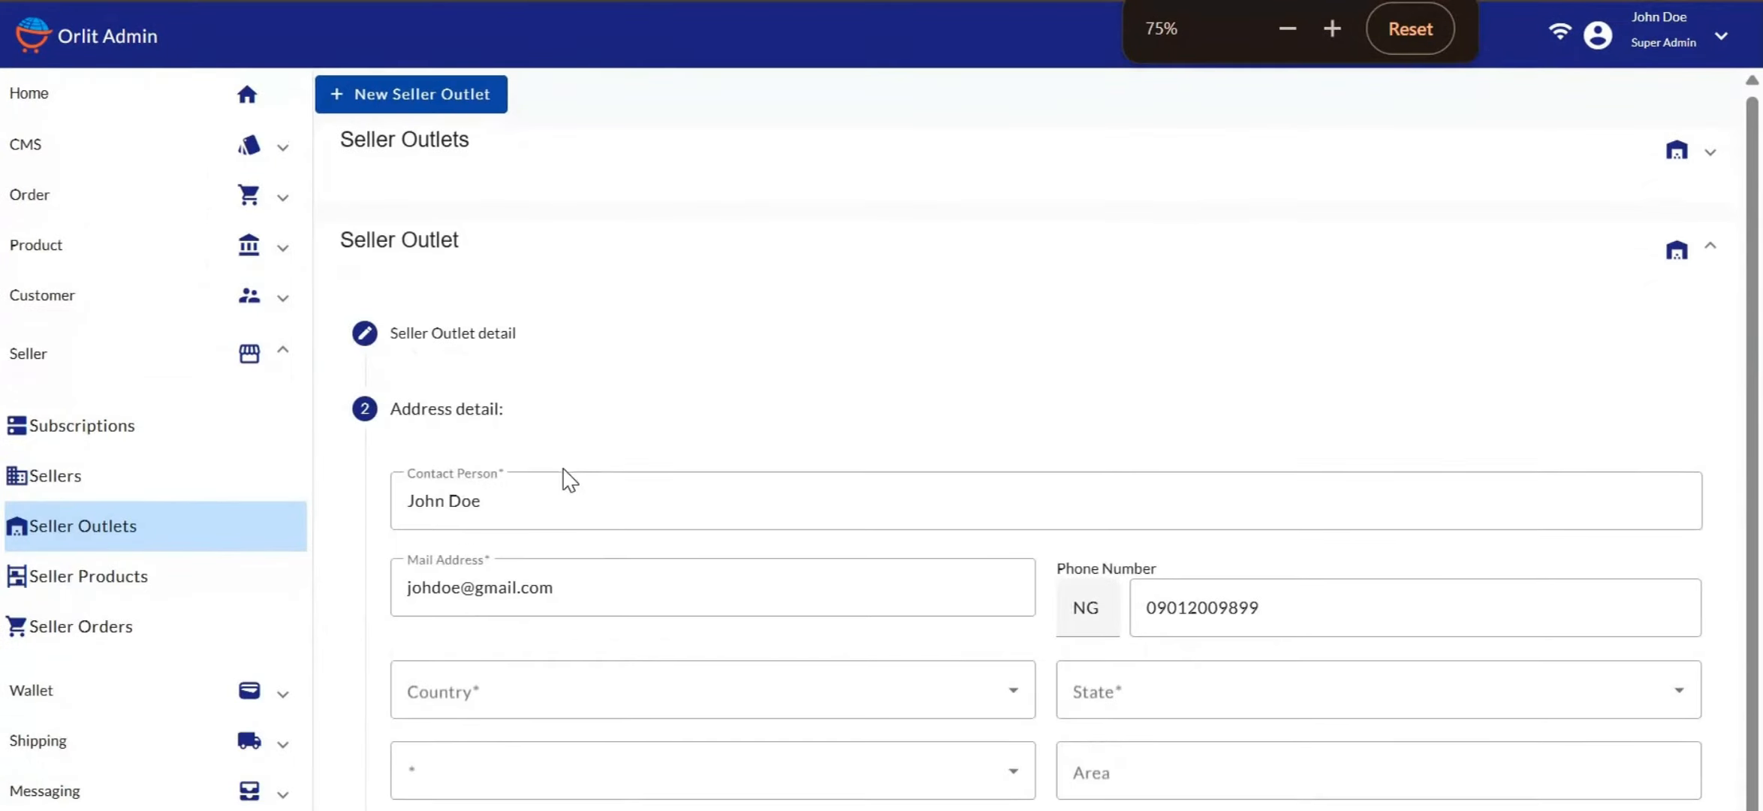
# Select Nigeria as country, Lagos as state and Kosofe as local government area
pyautogui.scroll(-2, 472, 555)
pyautogui.click(471, 556)
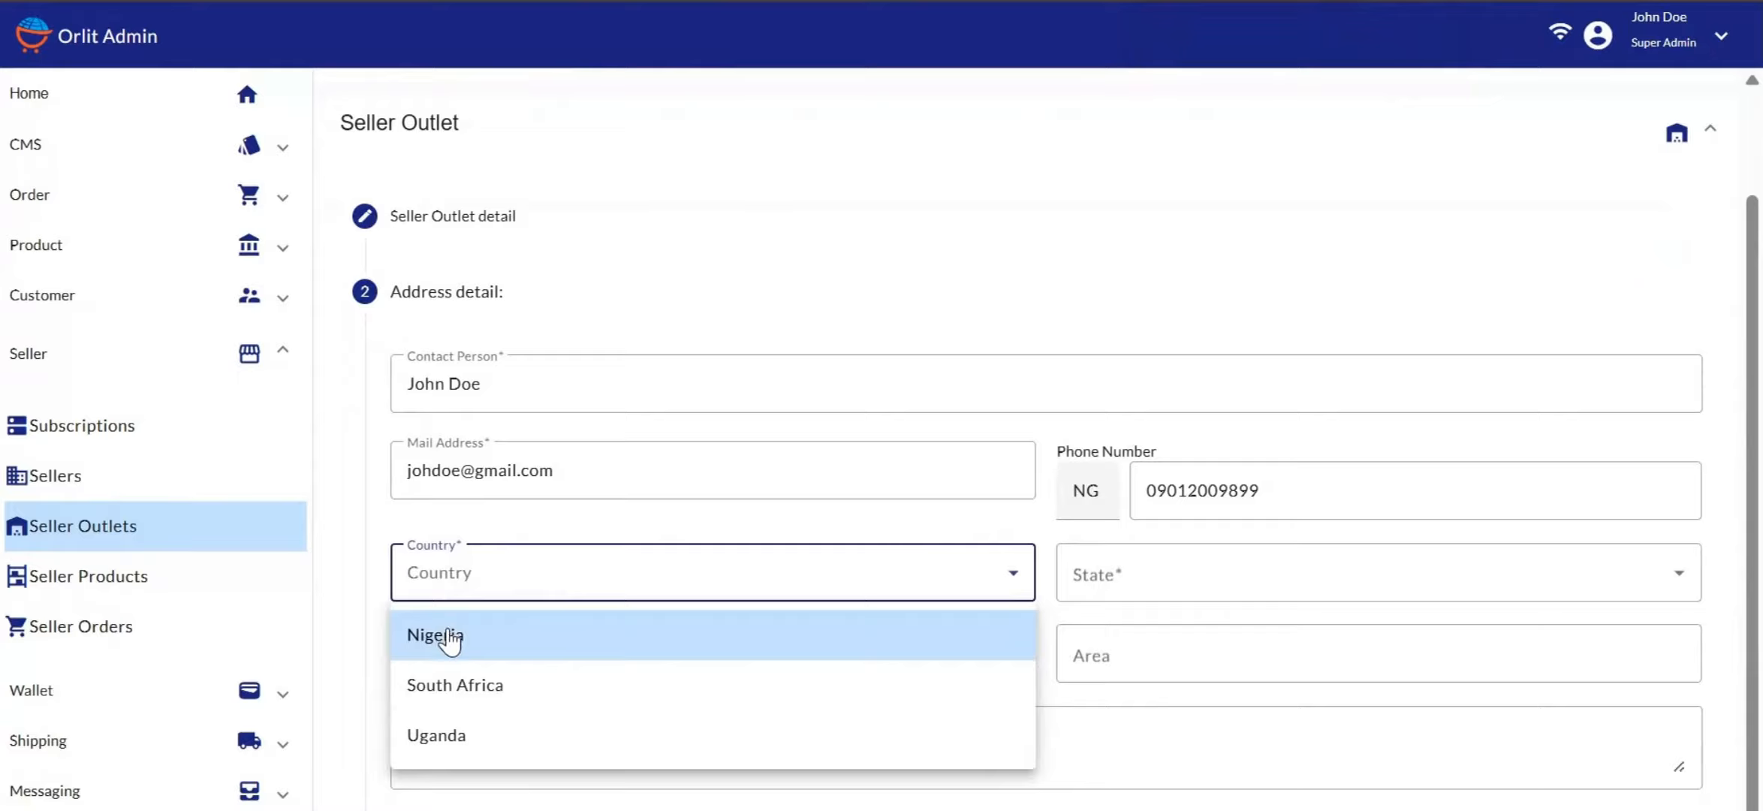
pyautogui.click(450, 640)
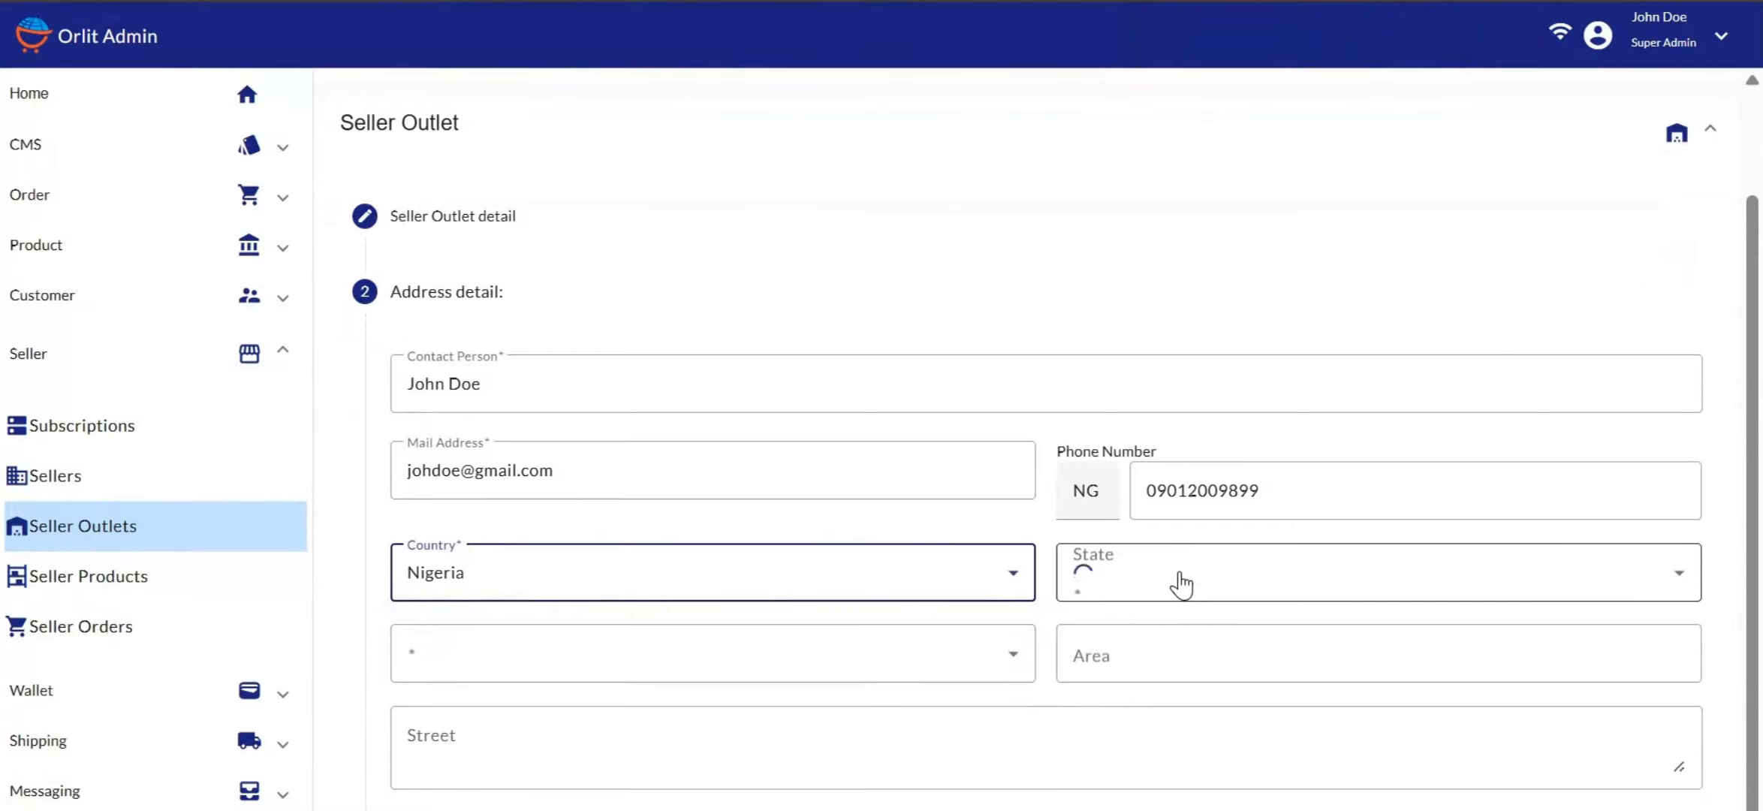
pyautogui.scroll(-3, 1181, 584)
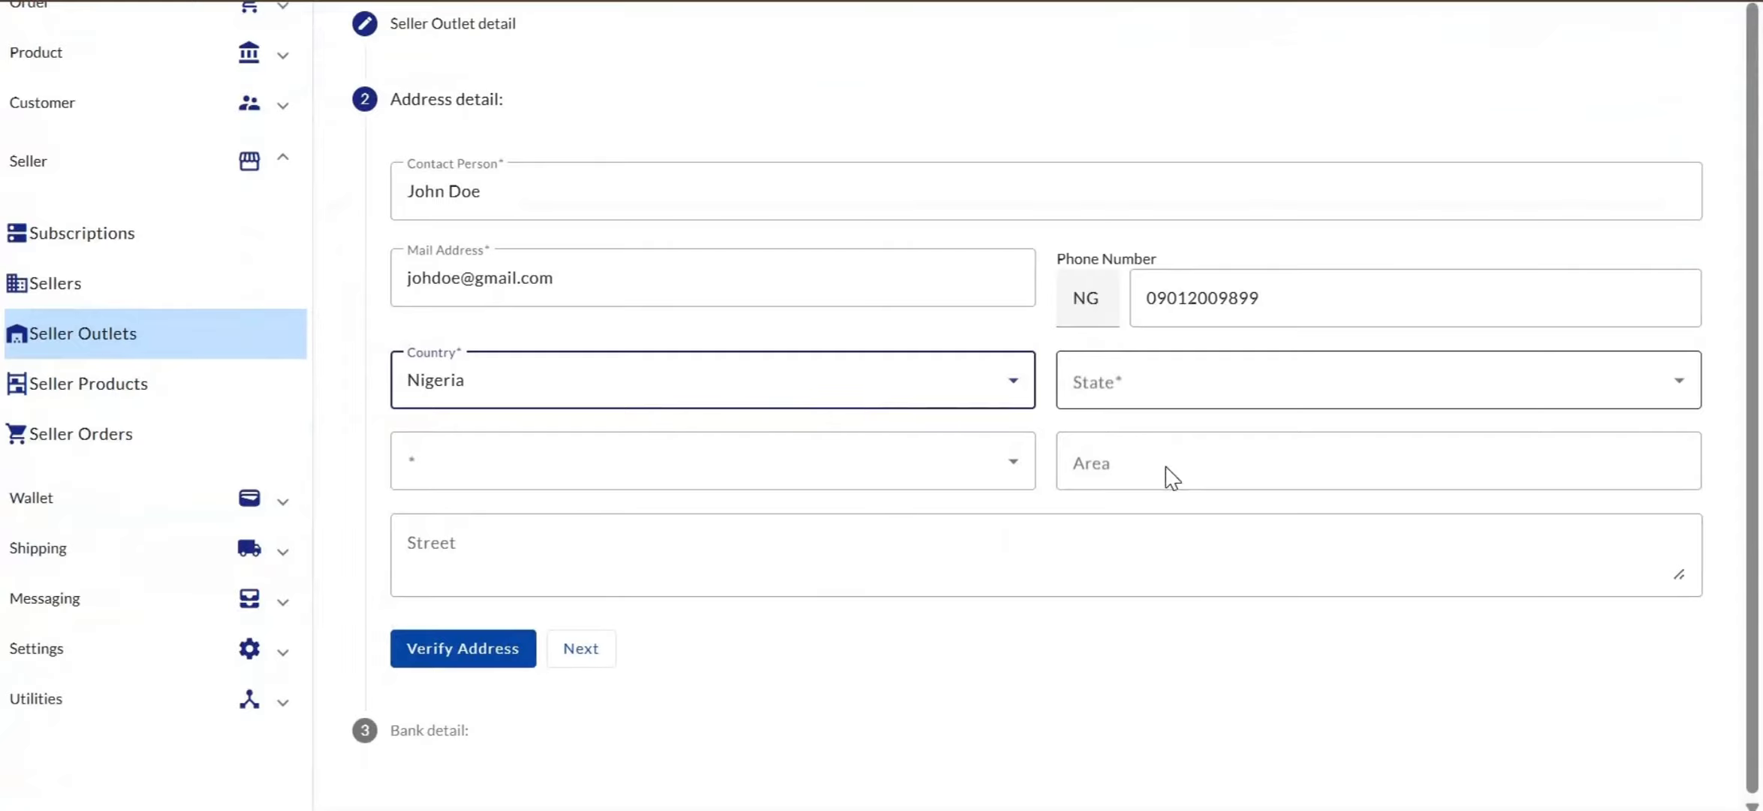
pyautogui.click(1156, 394)
pyautogui.scroll(-10, 1111, 569)
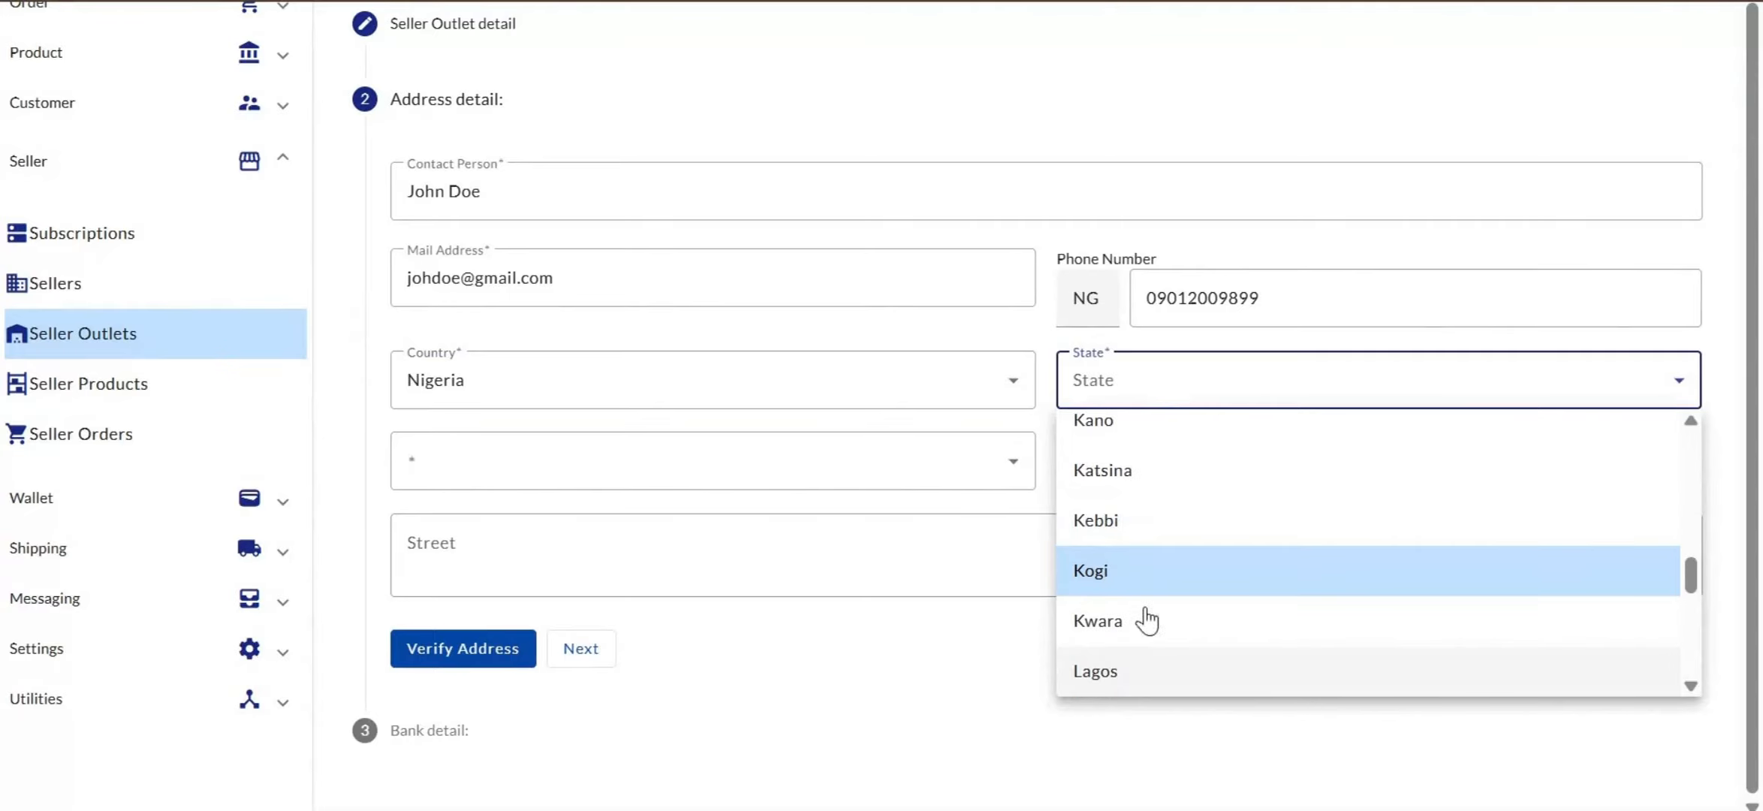
pyautogui.click(1122, 676)
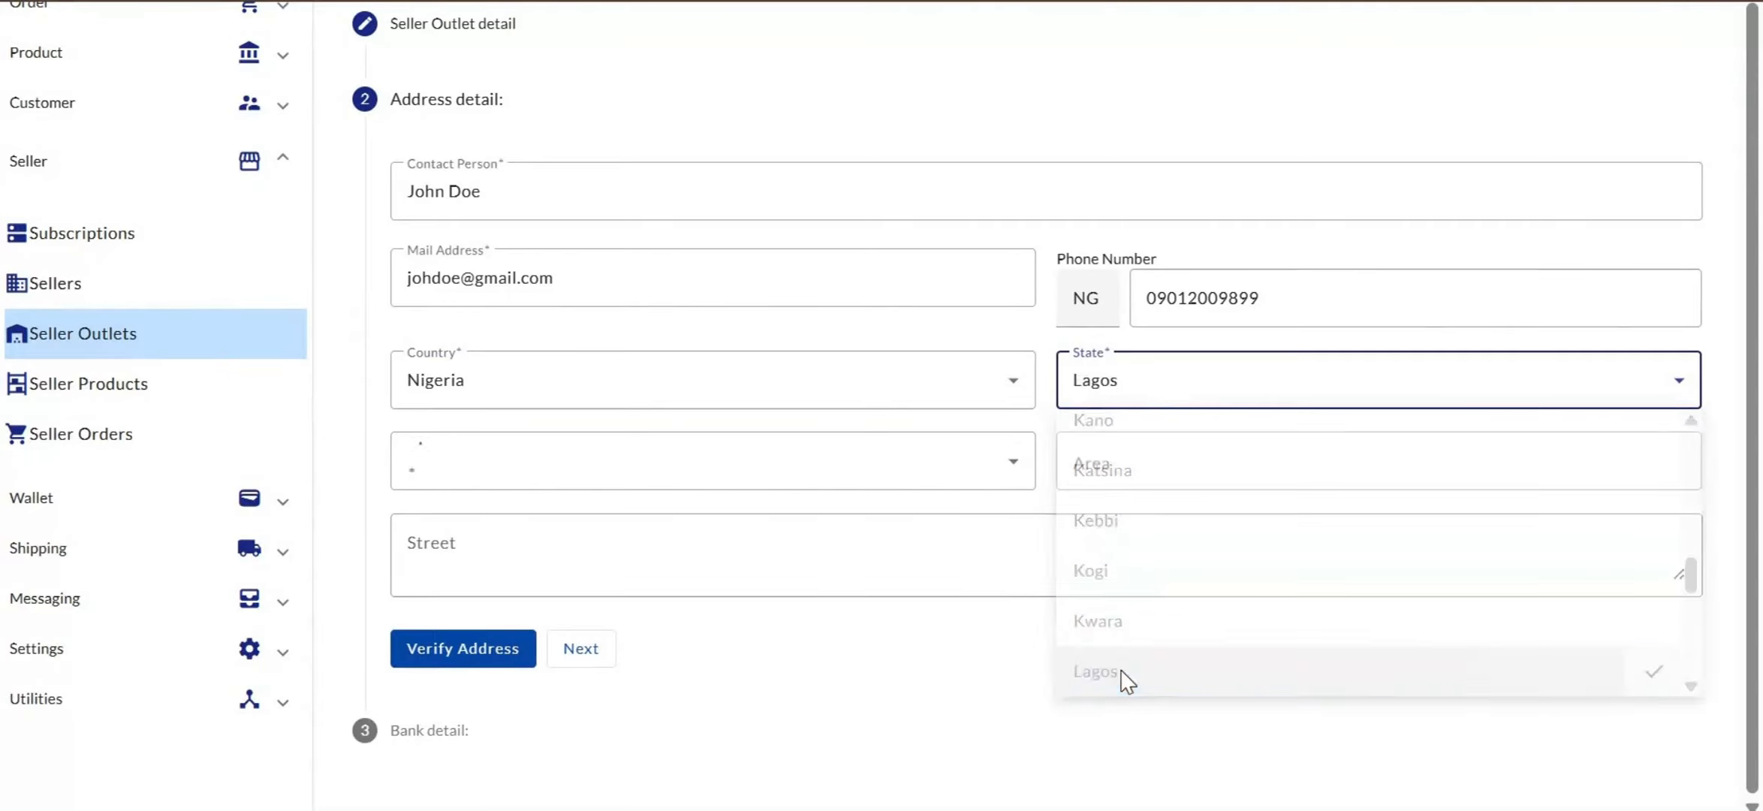
pyautogui.click(523, 460)
pyautogui.scroll(-5, 475, 603)
pyautogui.scroll(-2, 475, 602)
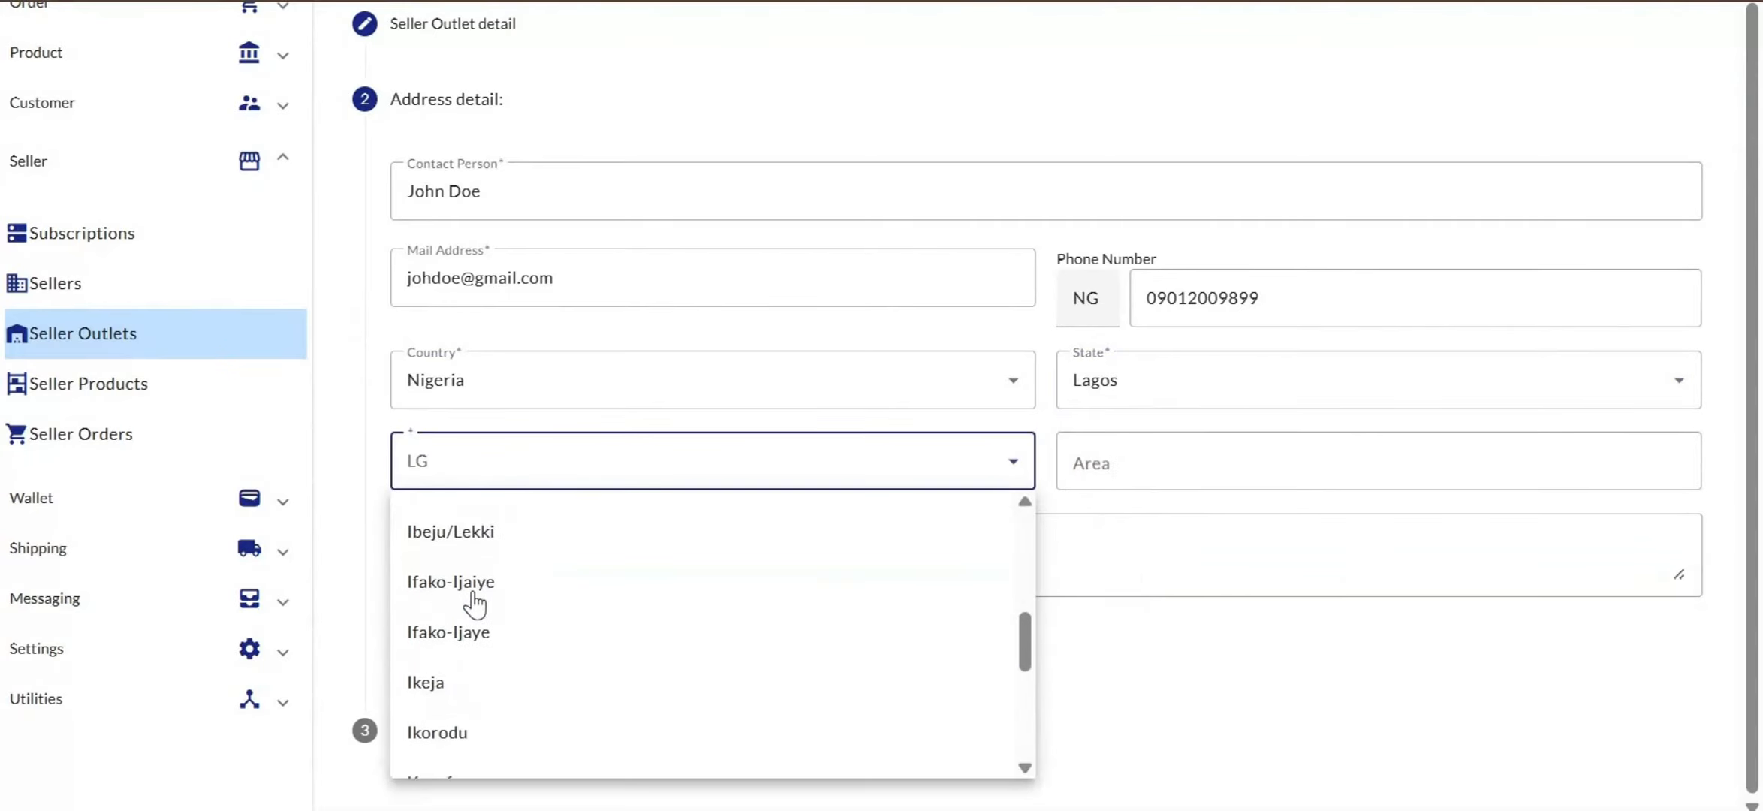
pyautogui.click(449, 706)
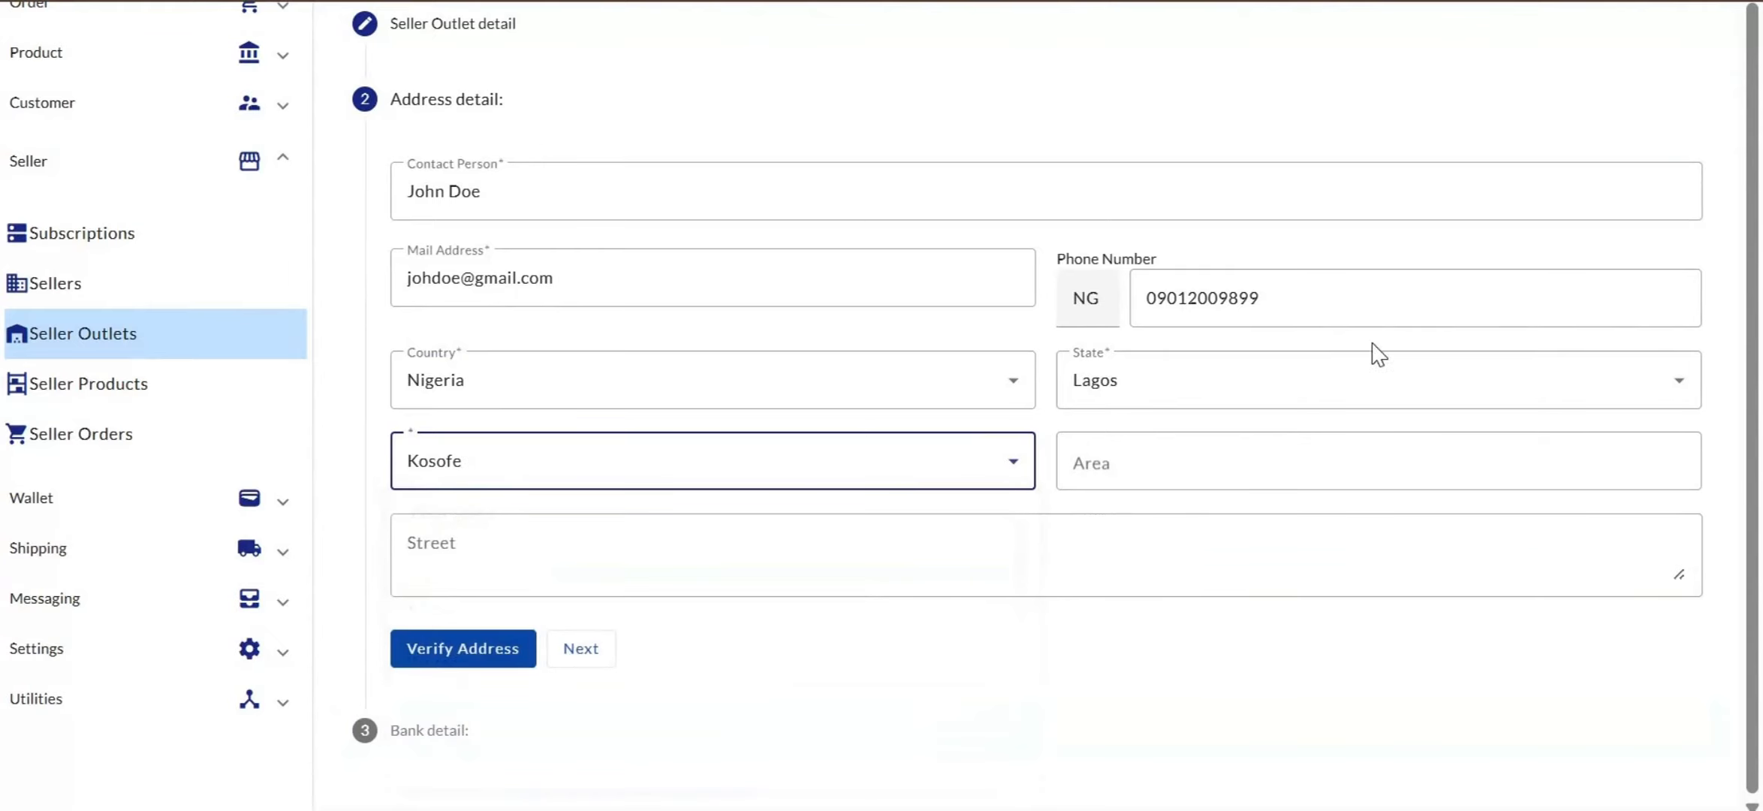
# Enter Ogudu as the area and type the street address
pyautogui.click(1208, 453)
pyautogui.write('Ogudu')
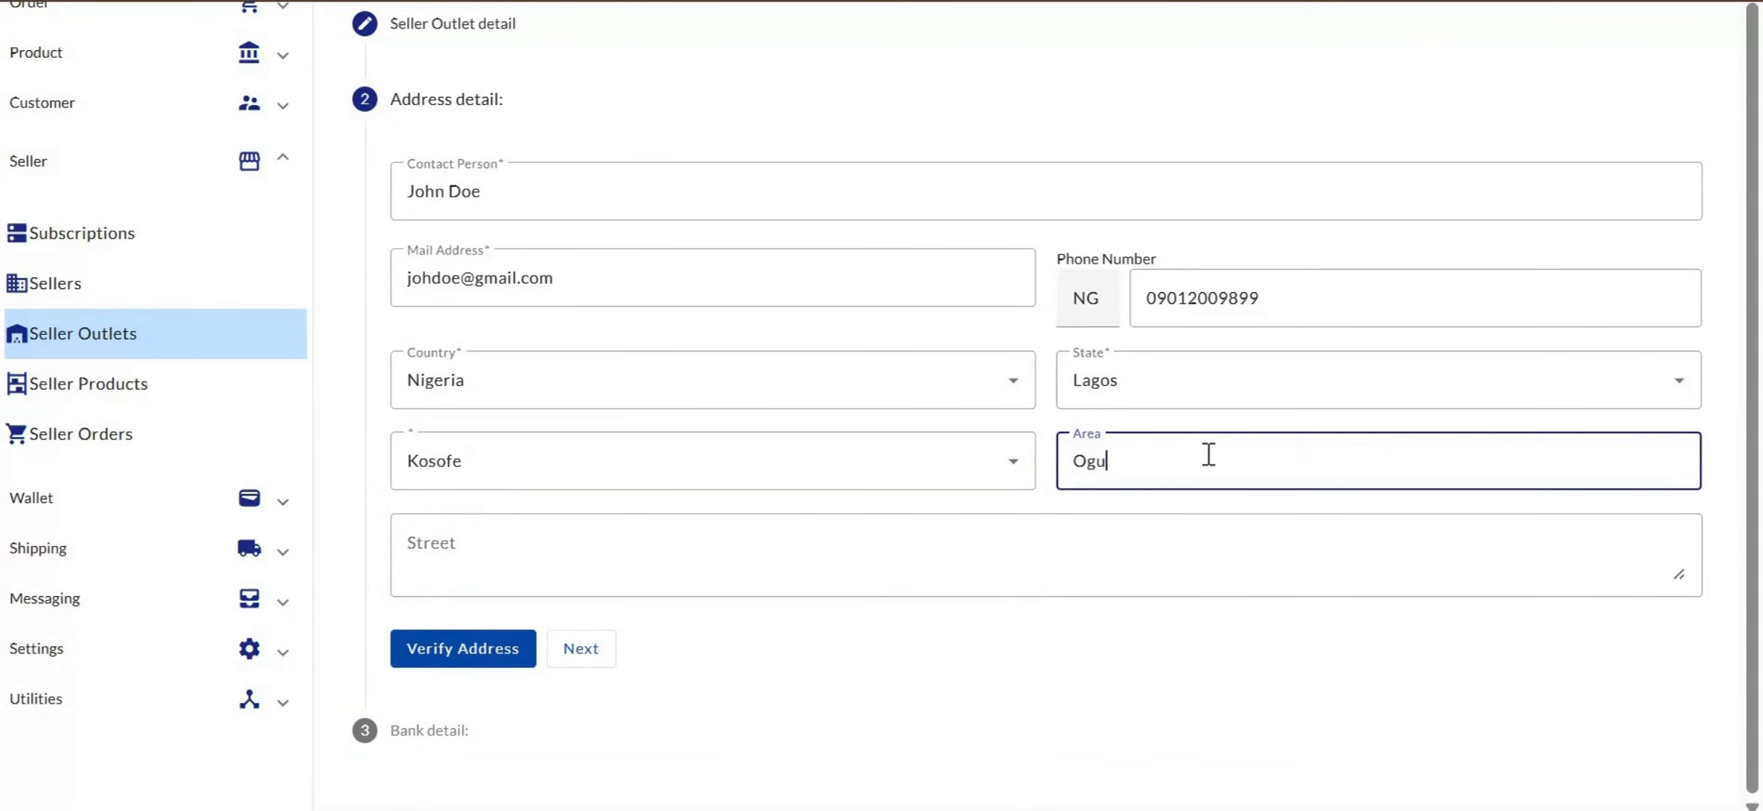
pyautogui.click(582, 559)
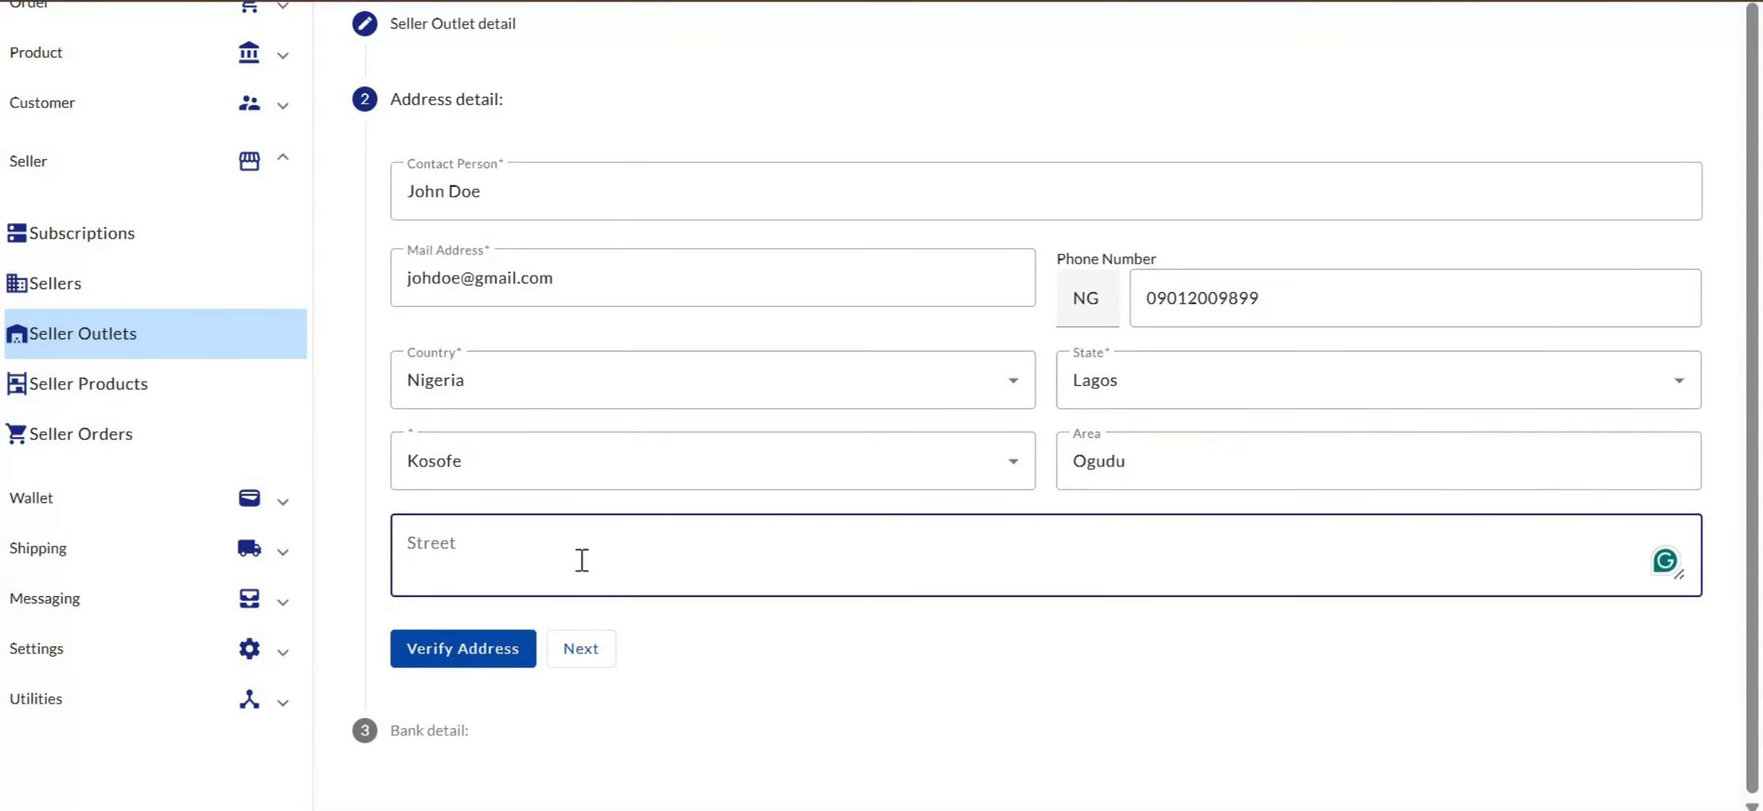
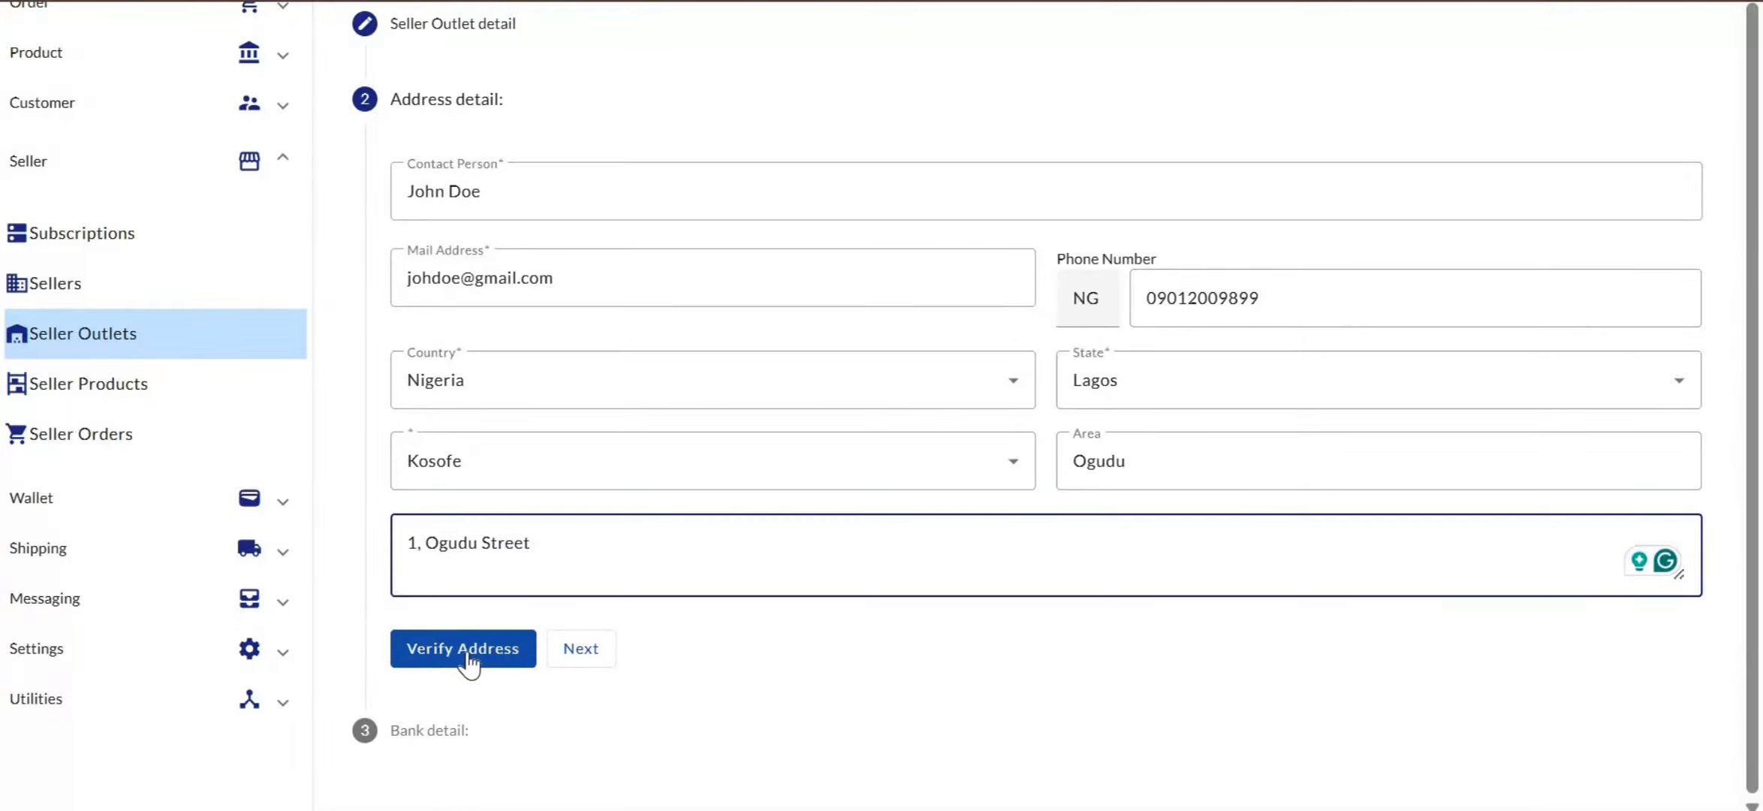
# Verify the address, accept the matched geo location, and advance to Bank detail
pyautogui.click(466, 650)
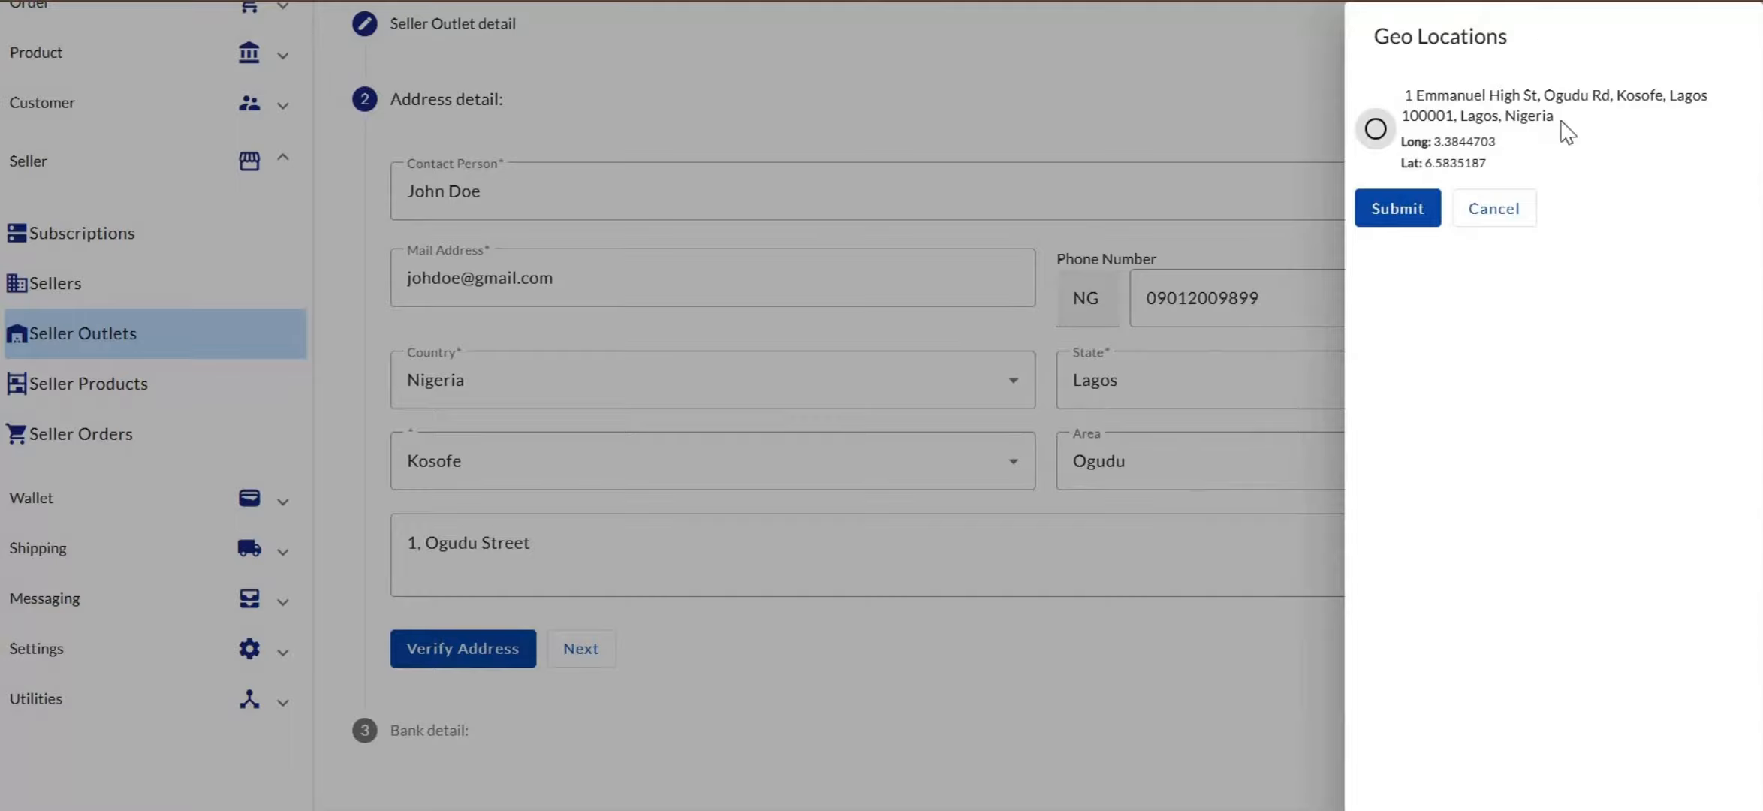
pyautogui.click(1373, 130)
pyautogui.click(1383, 214)
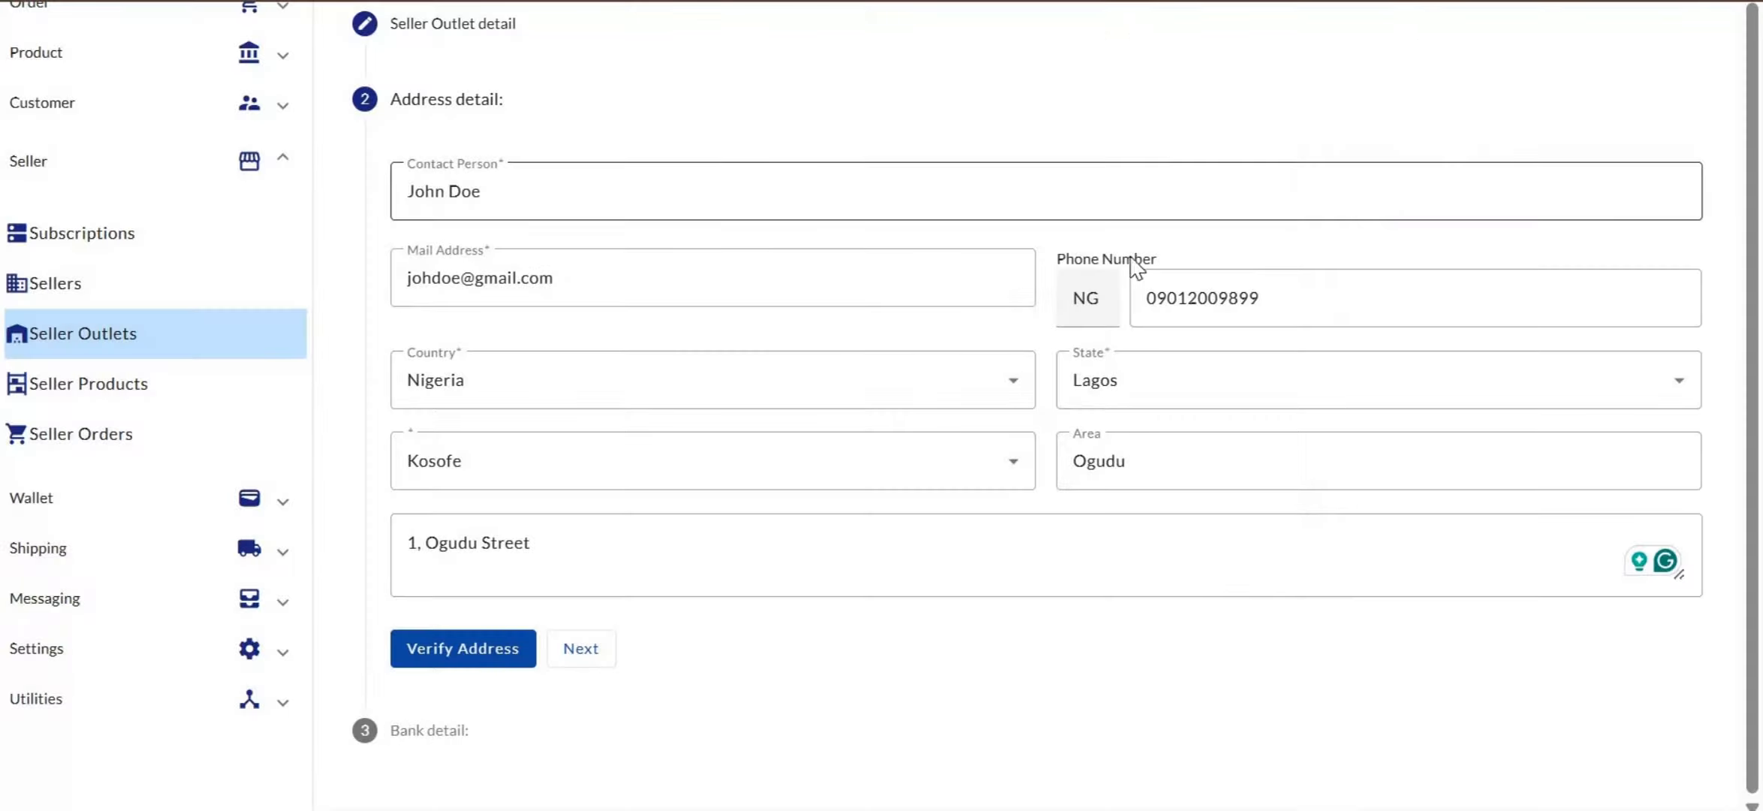
pyautogui.click(582, 653)
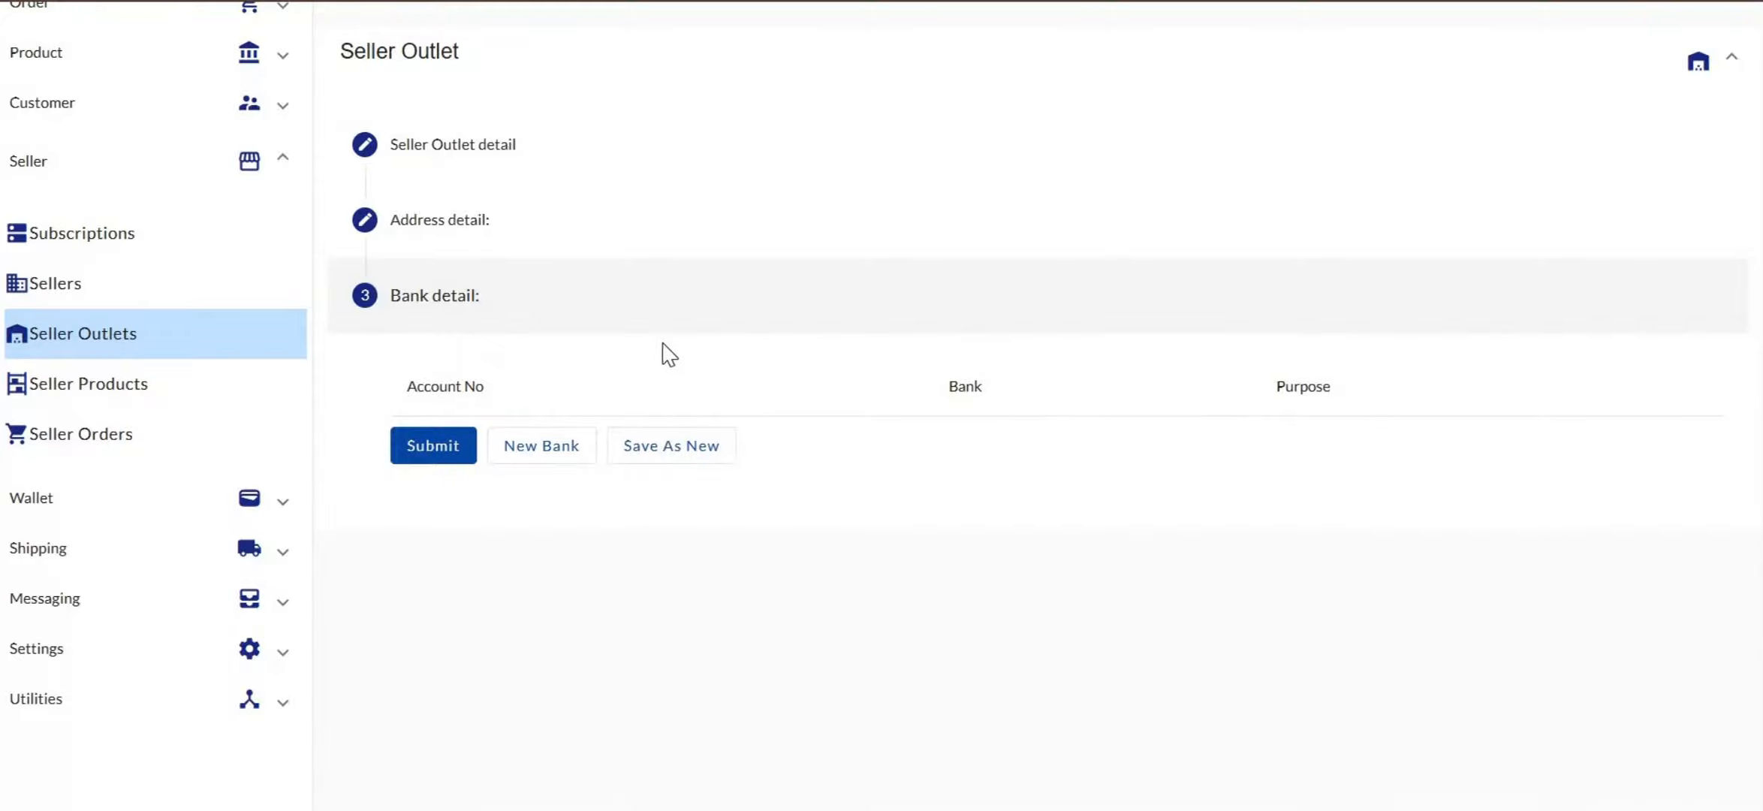
# Add a bank account with the pasted account number, name 'Malady's electronics' and purpose POS
pyautogui.click(542, 449)
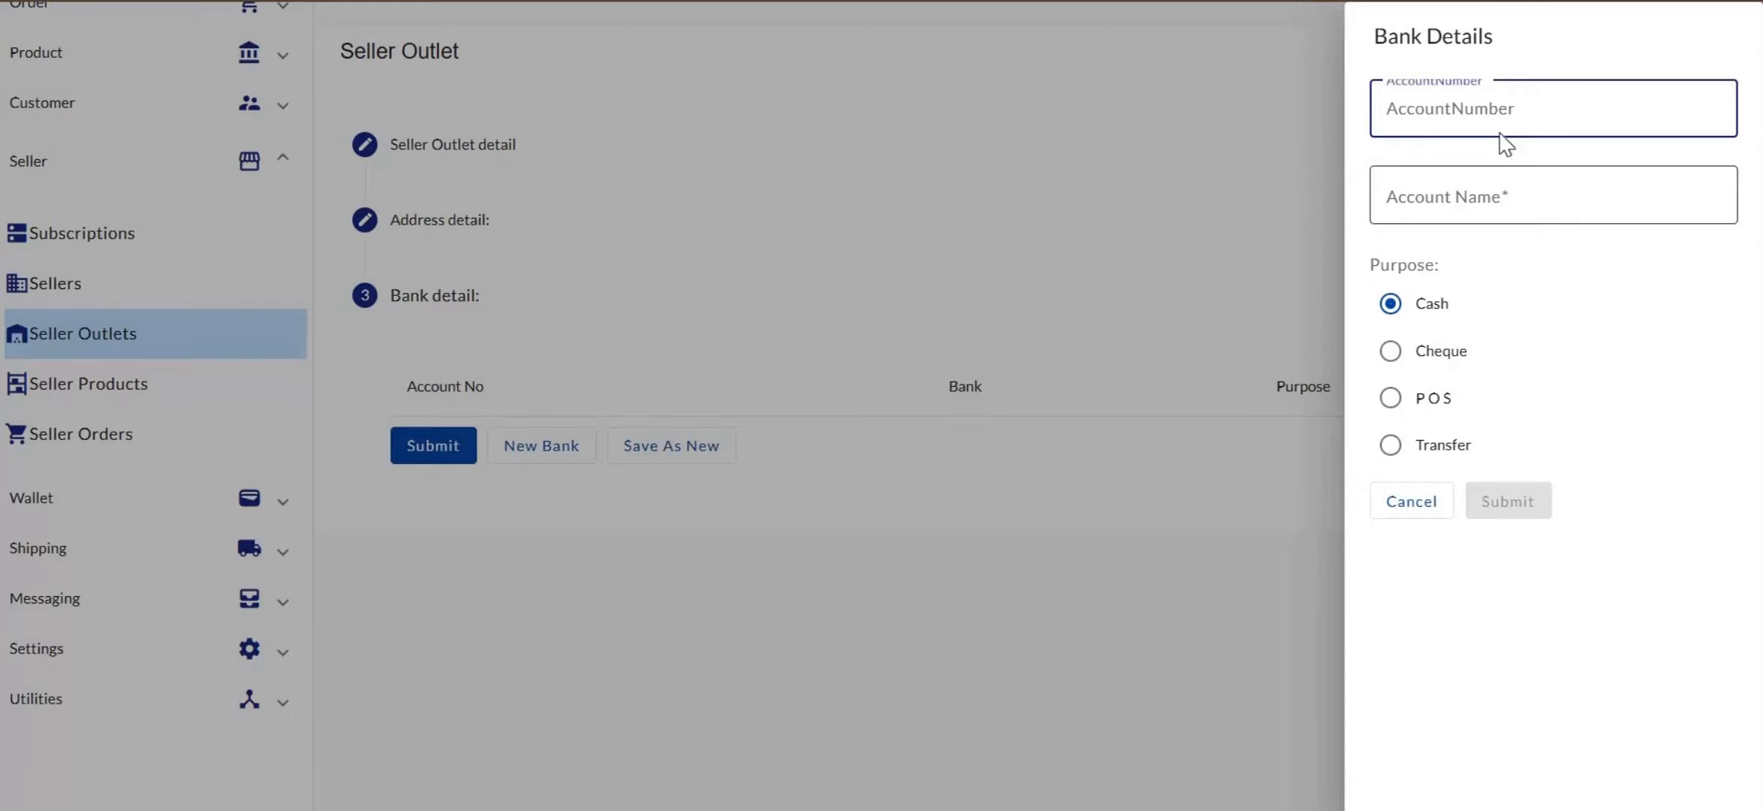
pyautogui.write('shine_your eye-shop')
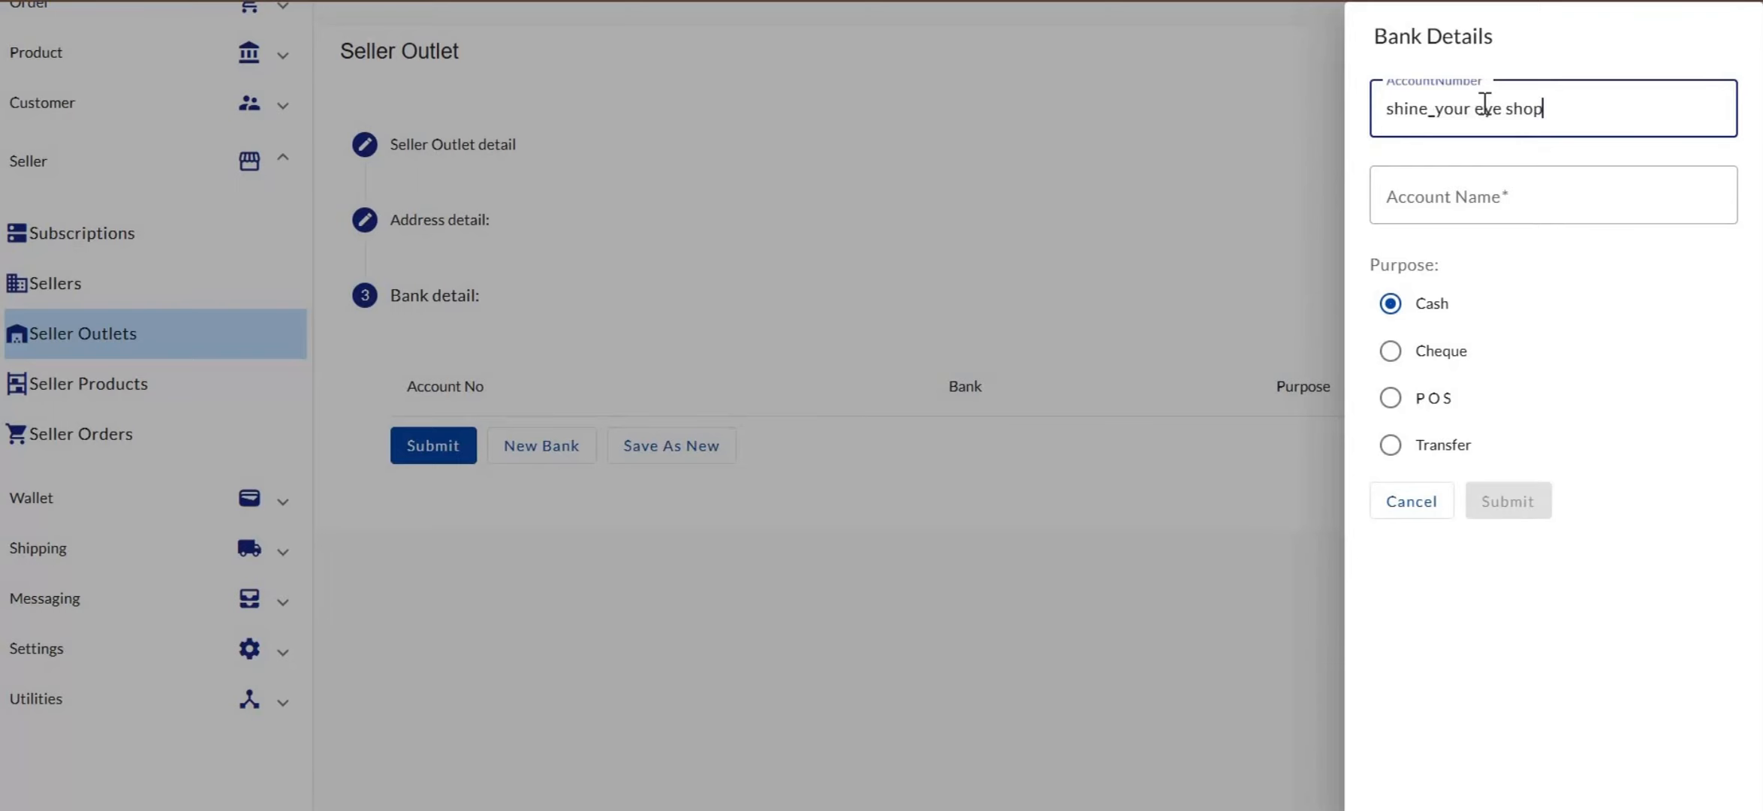
pyautogui.press('BackSpace')
pyautogui.press('BackSpace')
pyautogui.press('BackSpace')
pyautogui.press('BackSpace')
pyautogui.press('BackSpace')
pyautogui.press('BackSpace')
pyautogui.press('BackSpace')
pyautogui.press('BackSpace')
pyautogui.press('BackSpace')
pyautogui.press('BackSpace')
pyautogui.press('BackSpace')
pyautogui.press('BackSpace')
pyautogui.press('BackSpace')
pyautogui.press('BackSpace')
pyautogui.press('BackSpace')
pyautogui.press('BackSpace')
pyautogui.press('BackSpace')
pyautogui.press('BackSpace')
pyautogui.press('BackSpace')
pyautogui.hotkey('alt', 'Tab')
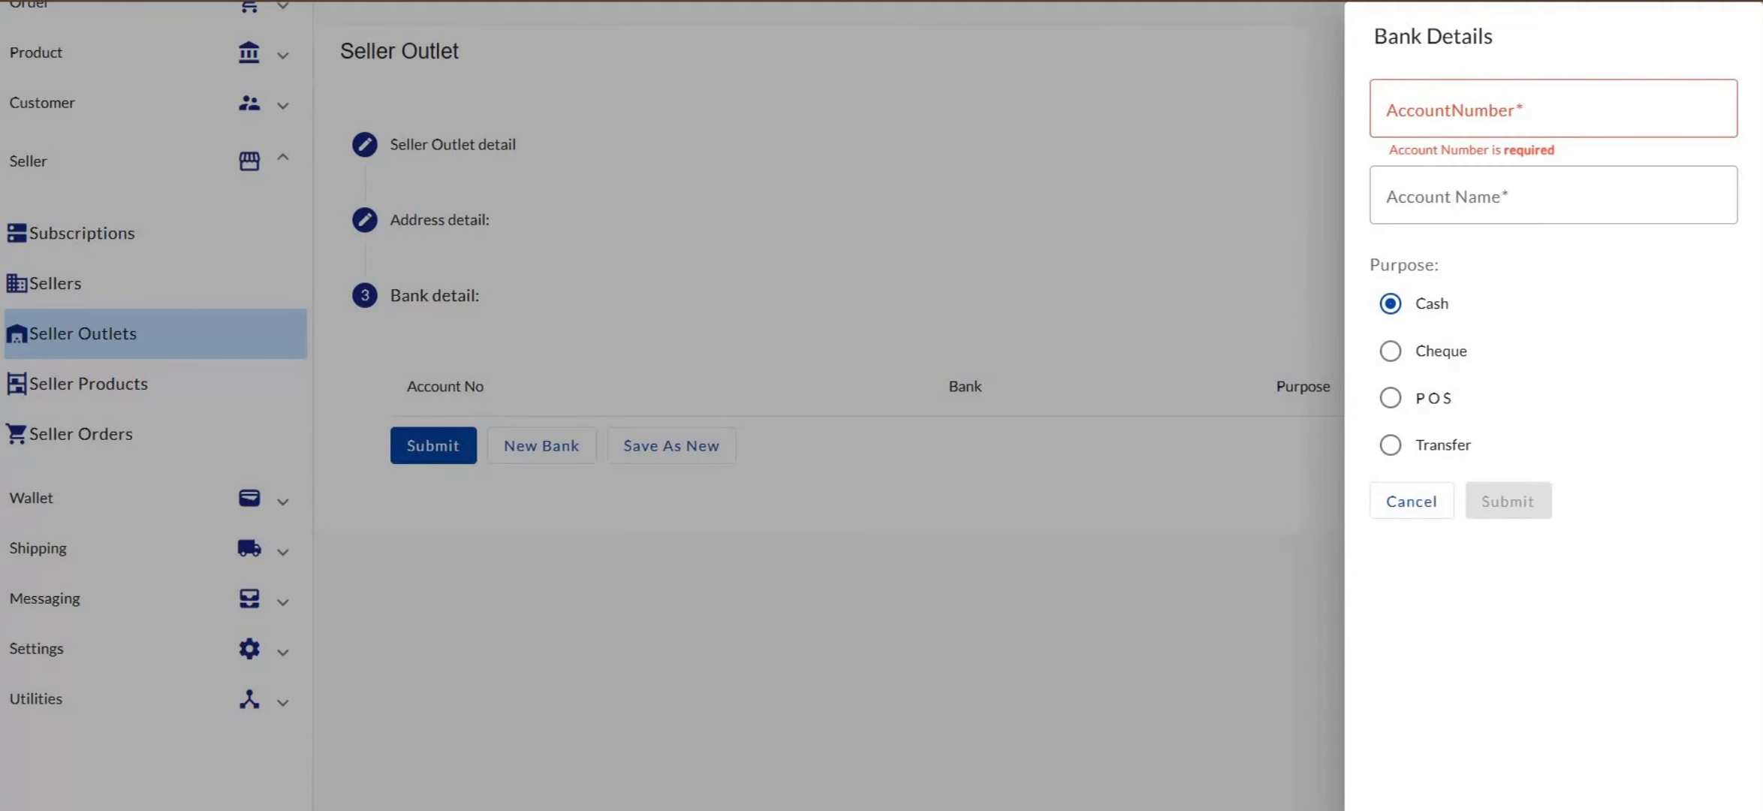
pyautogui.click(1512, 103)
pyautogui.hotkey('ctrl', 'v')
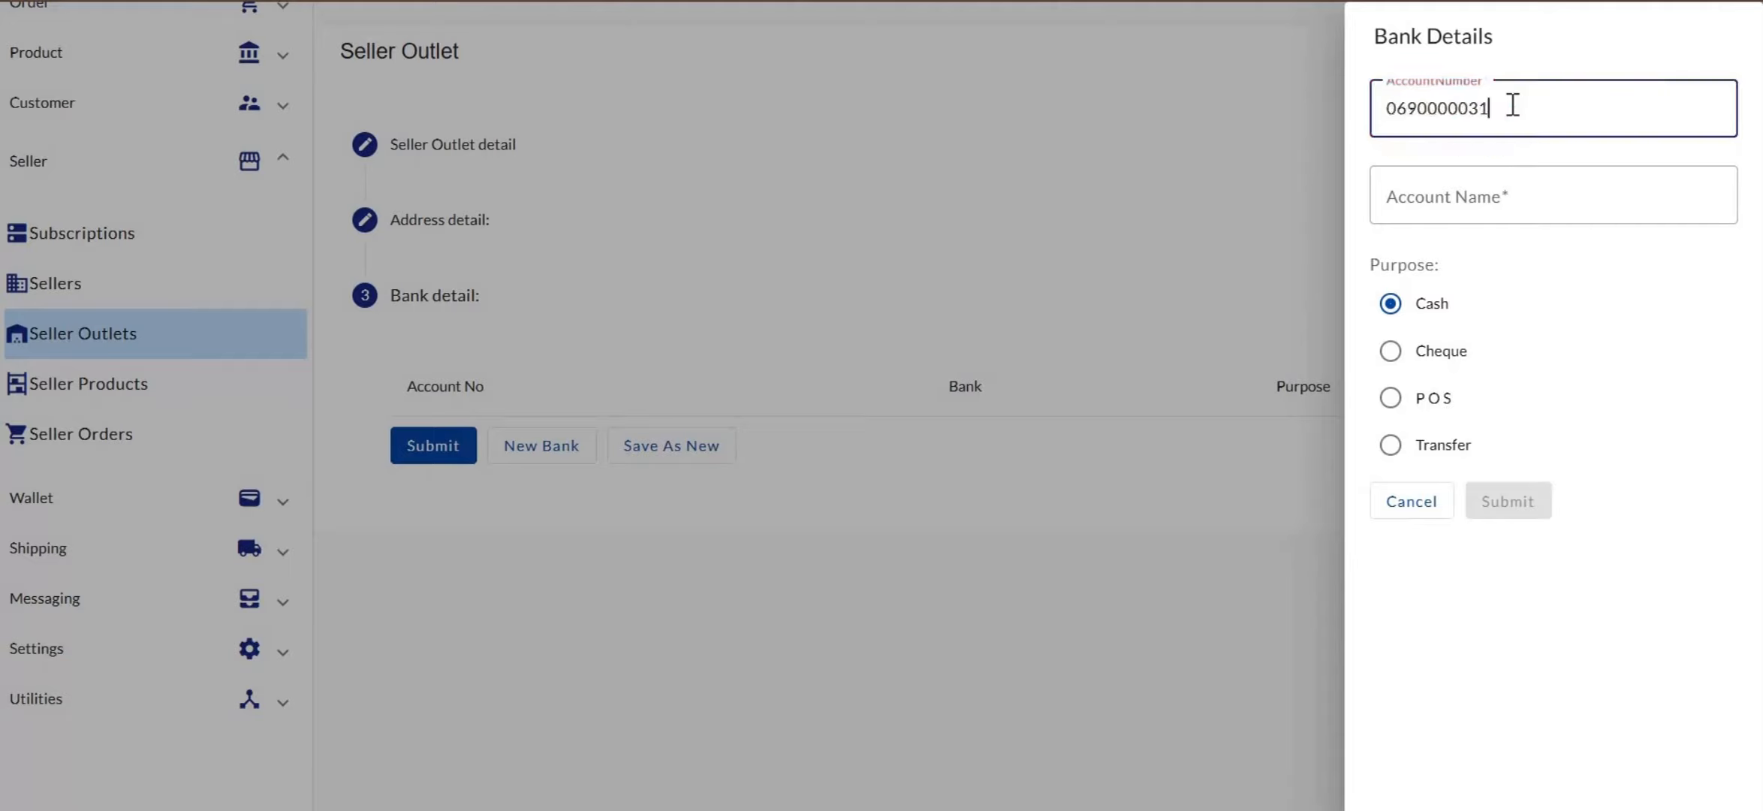
pyautogui.click(1451, 194)
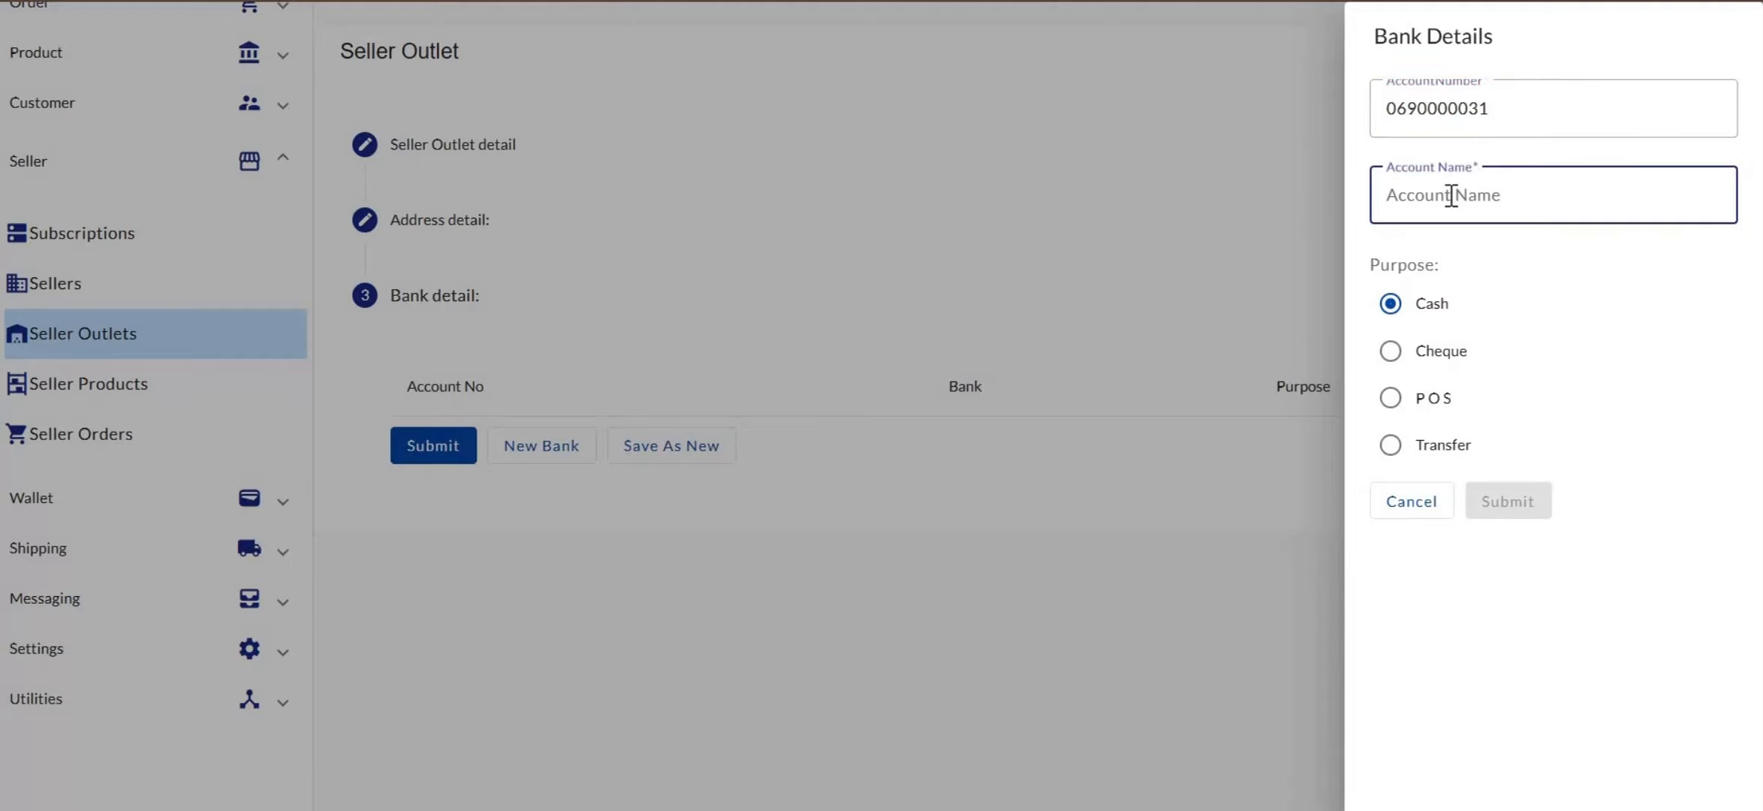
pyautogui.write('Malady')
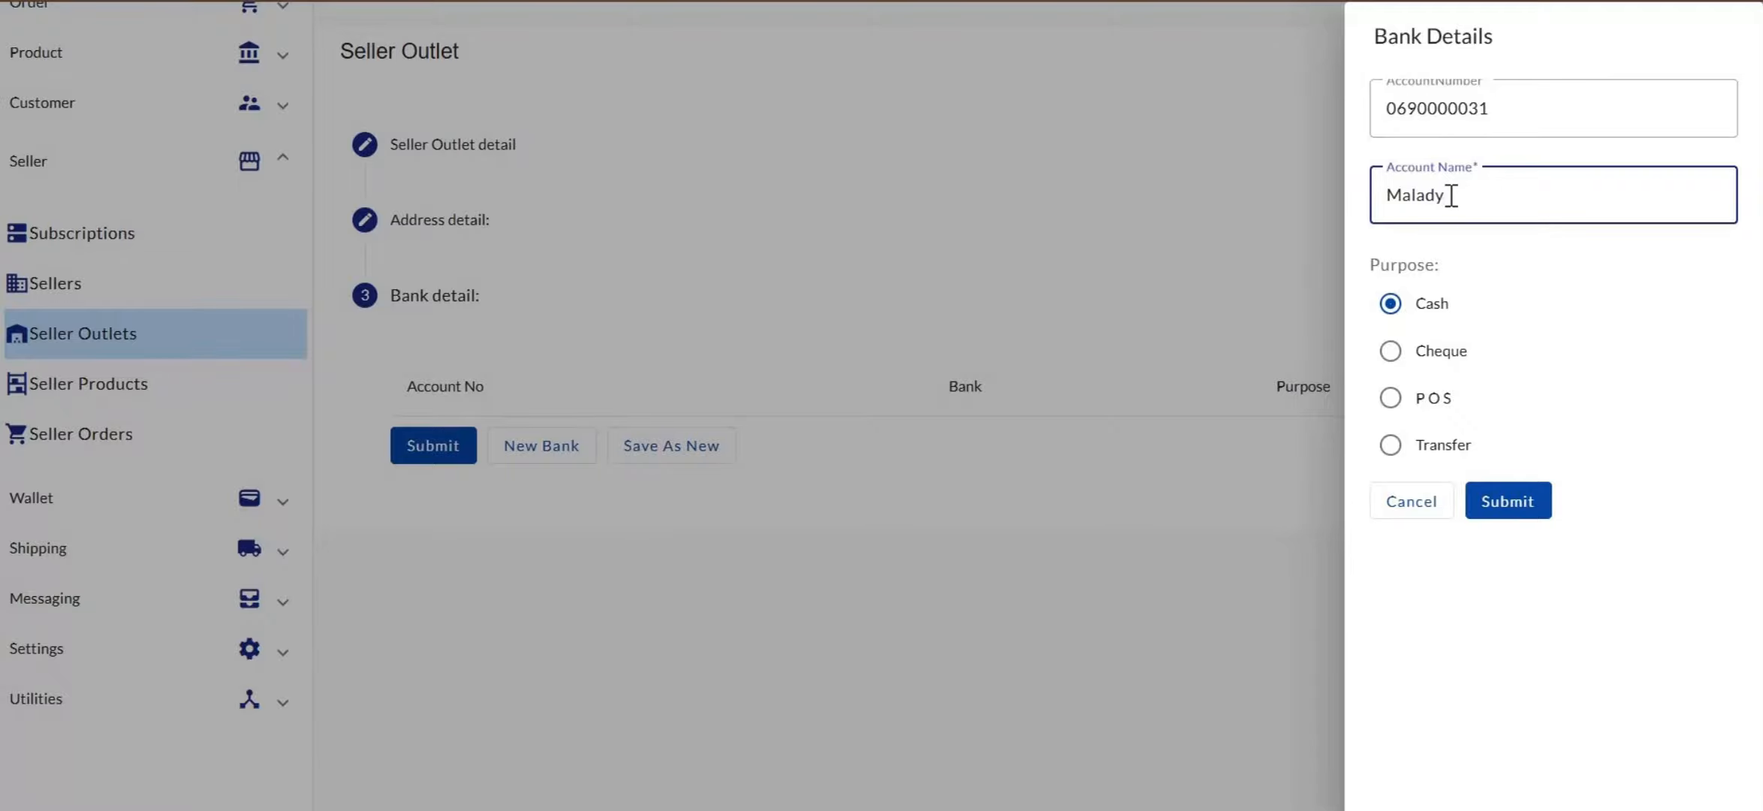
pyautogui.write("'s electronics")
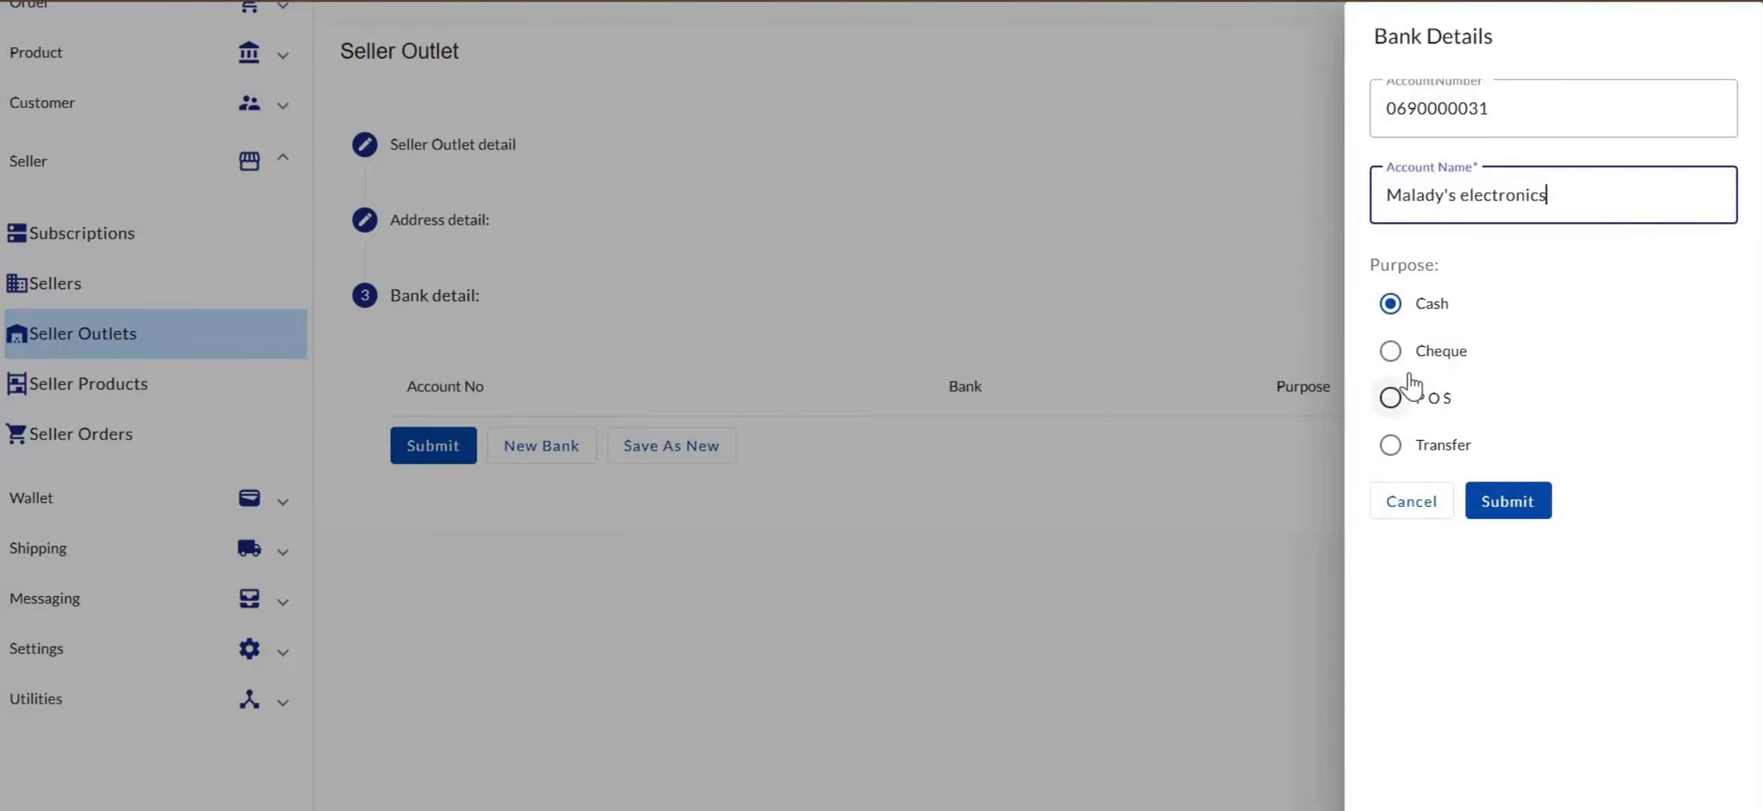
pyautogui.click(1390, 411)
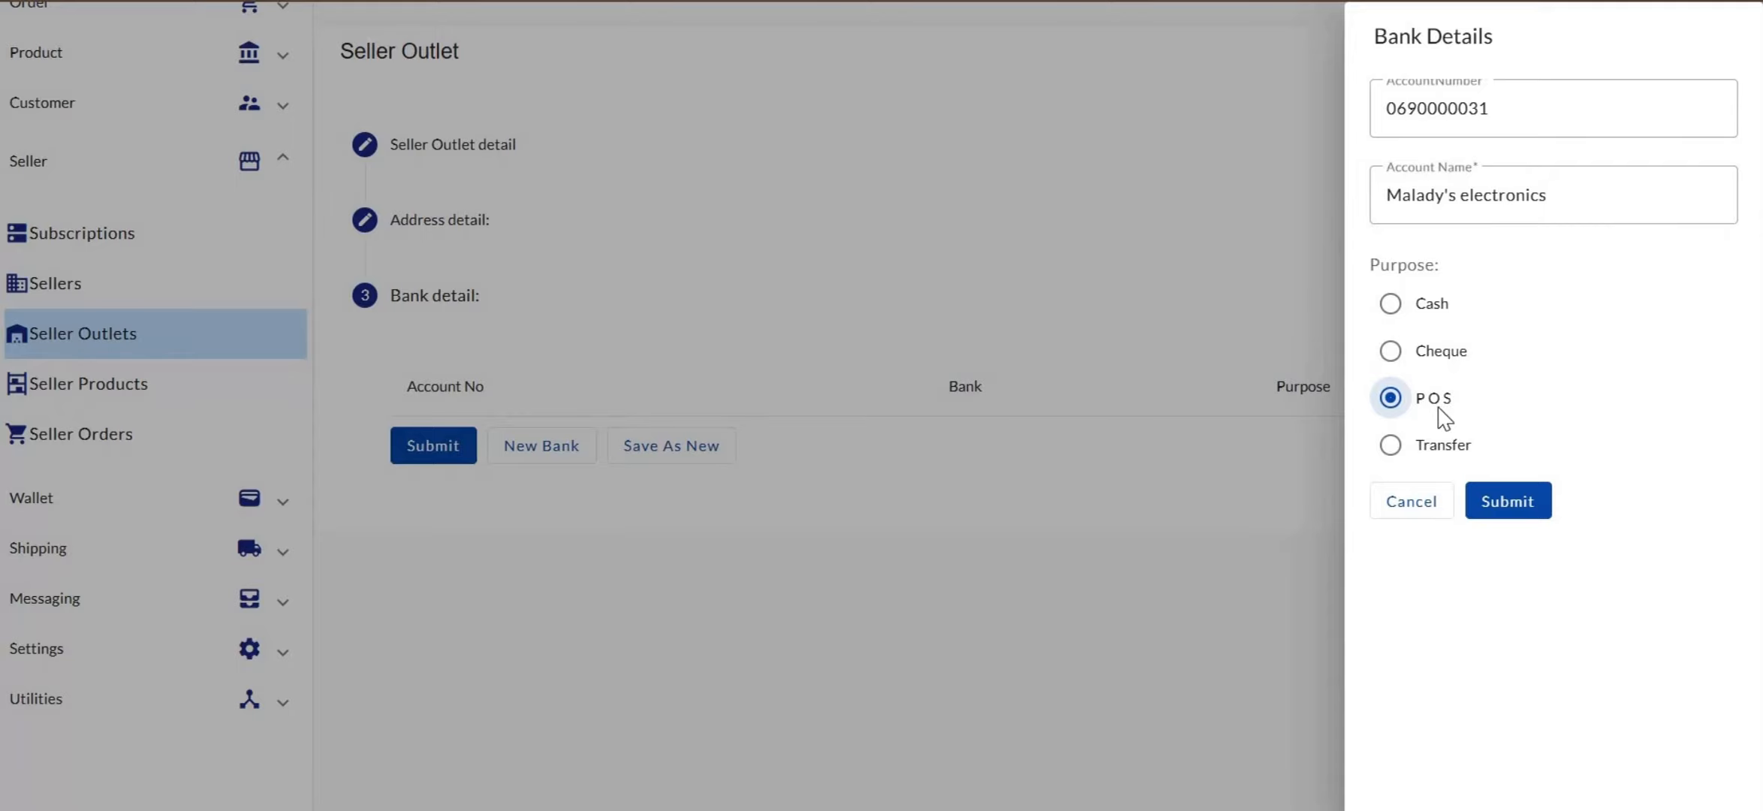
pyautogui.click(1506, 513)
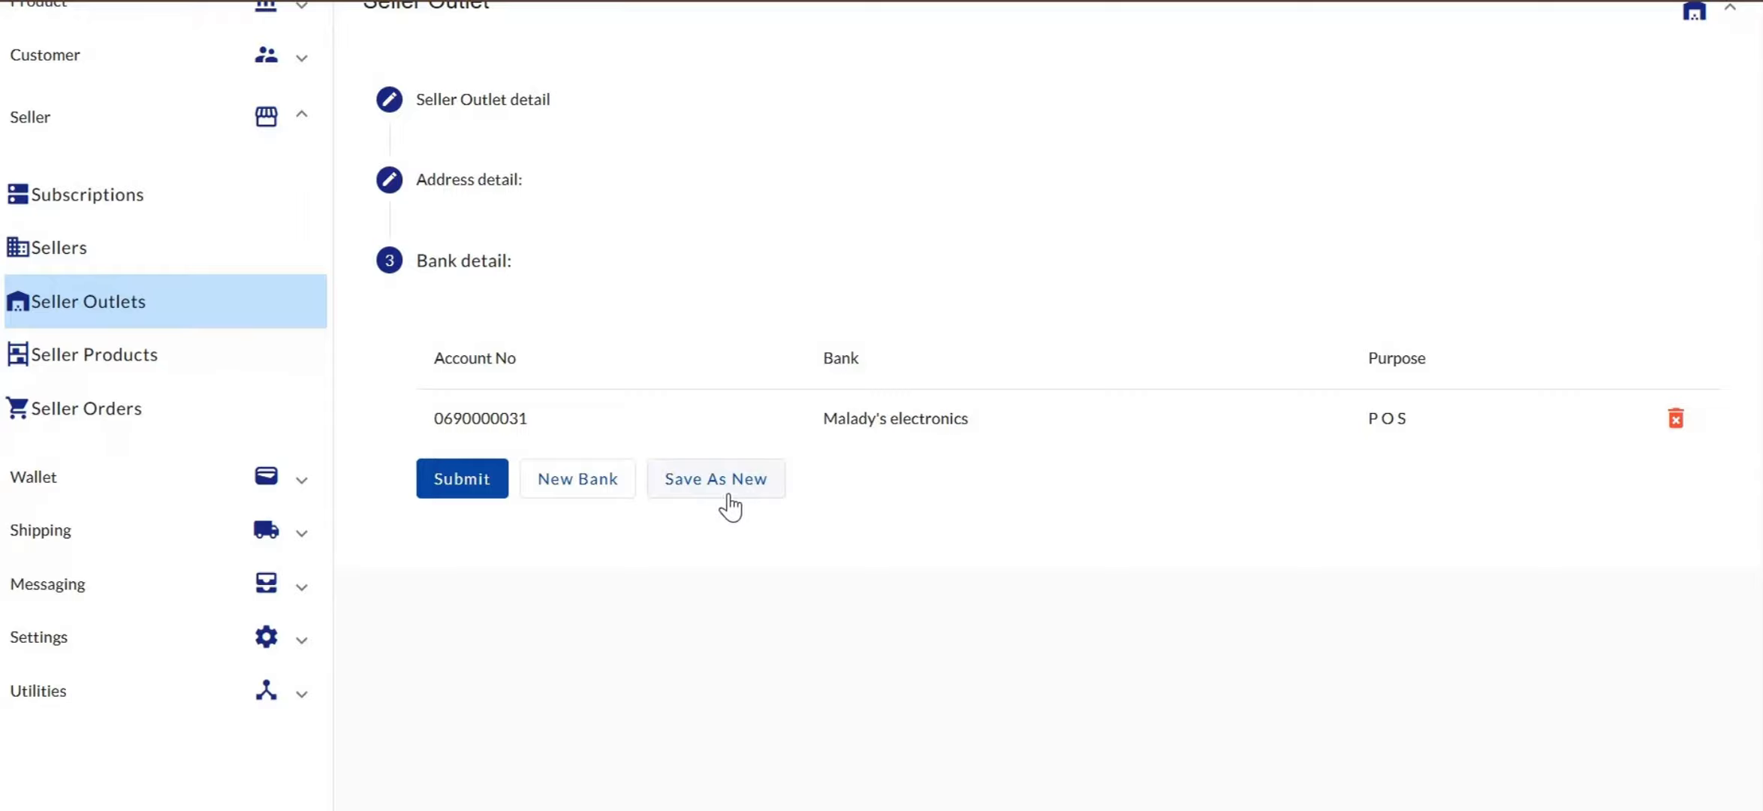
pyautogui.click(720, 484)
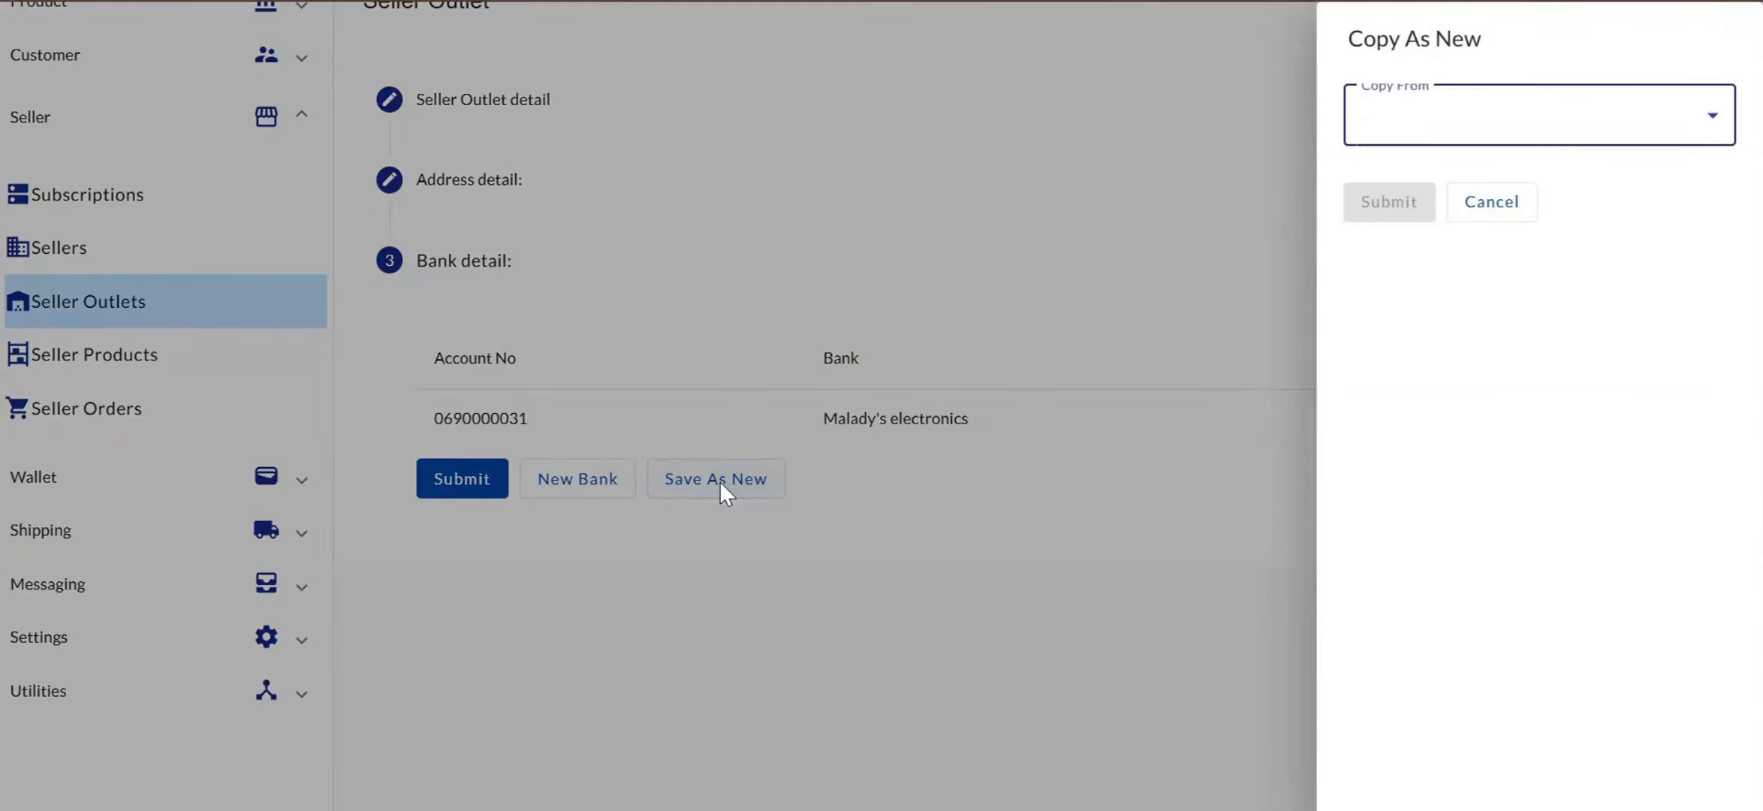
pyautogui.click(1415, 126)
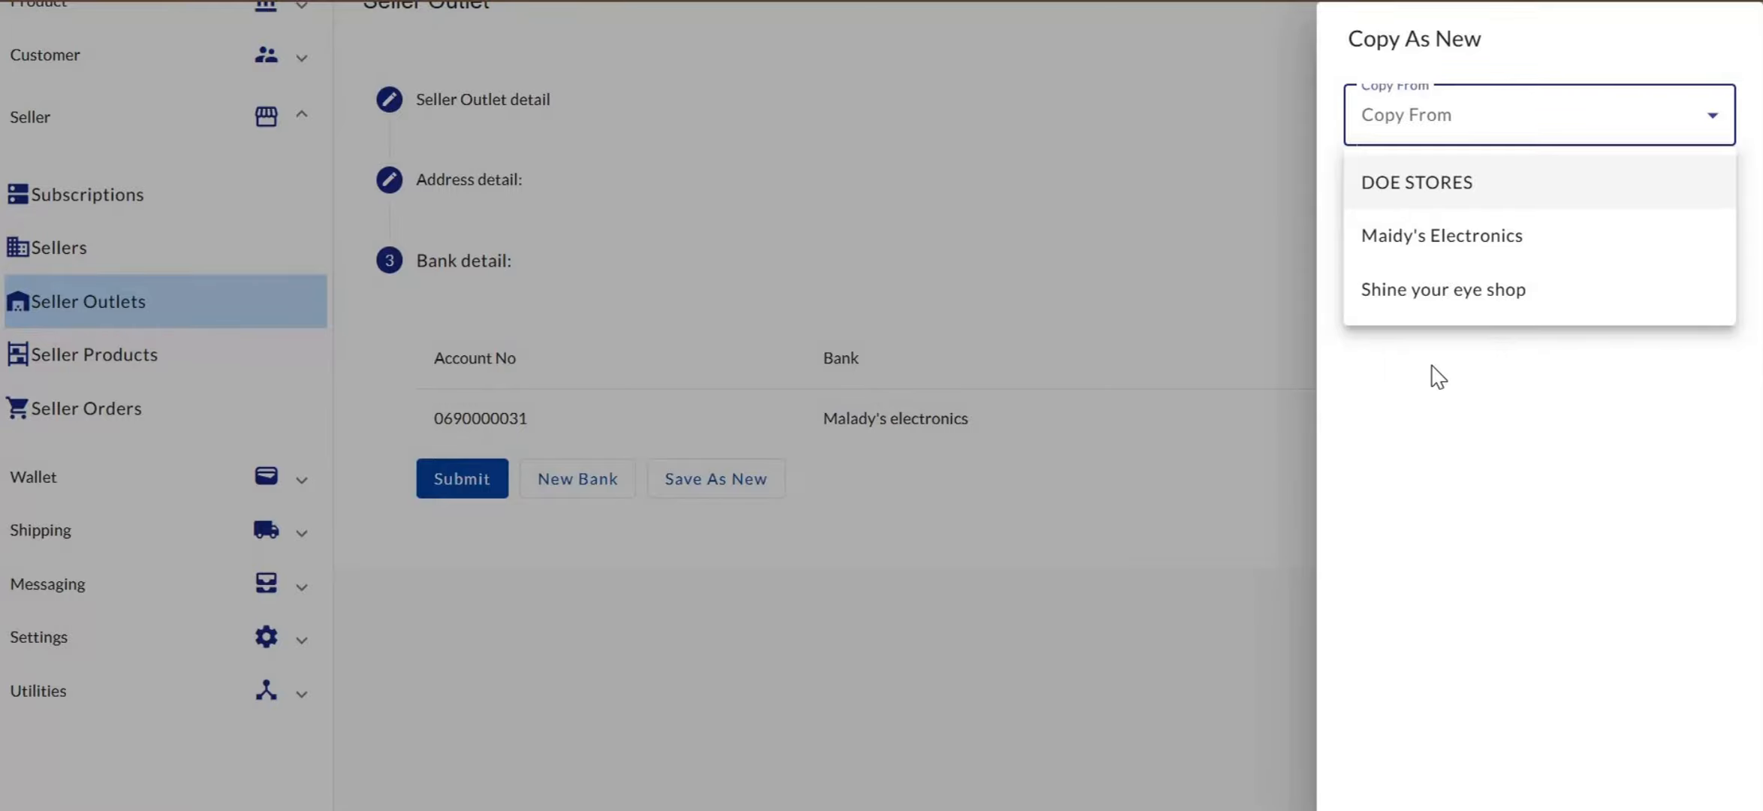
pyautogui.click(1085, 565)
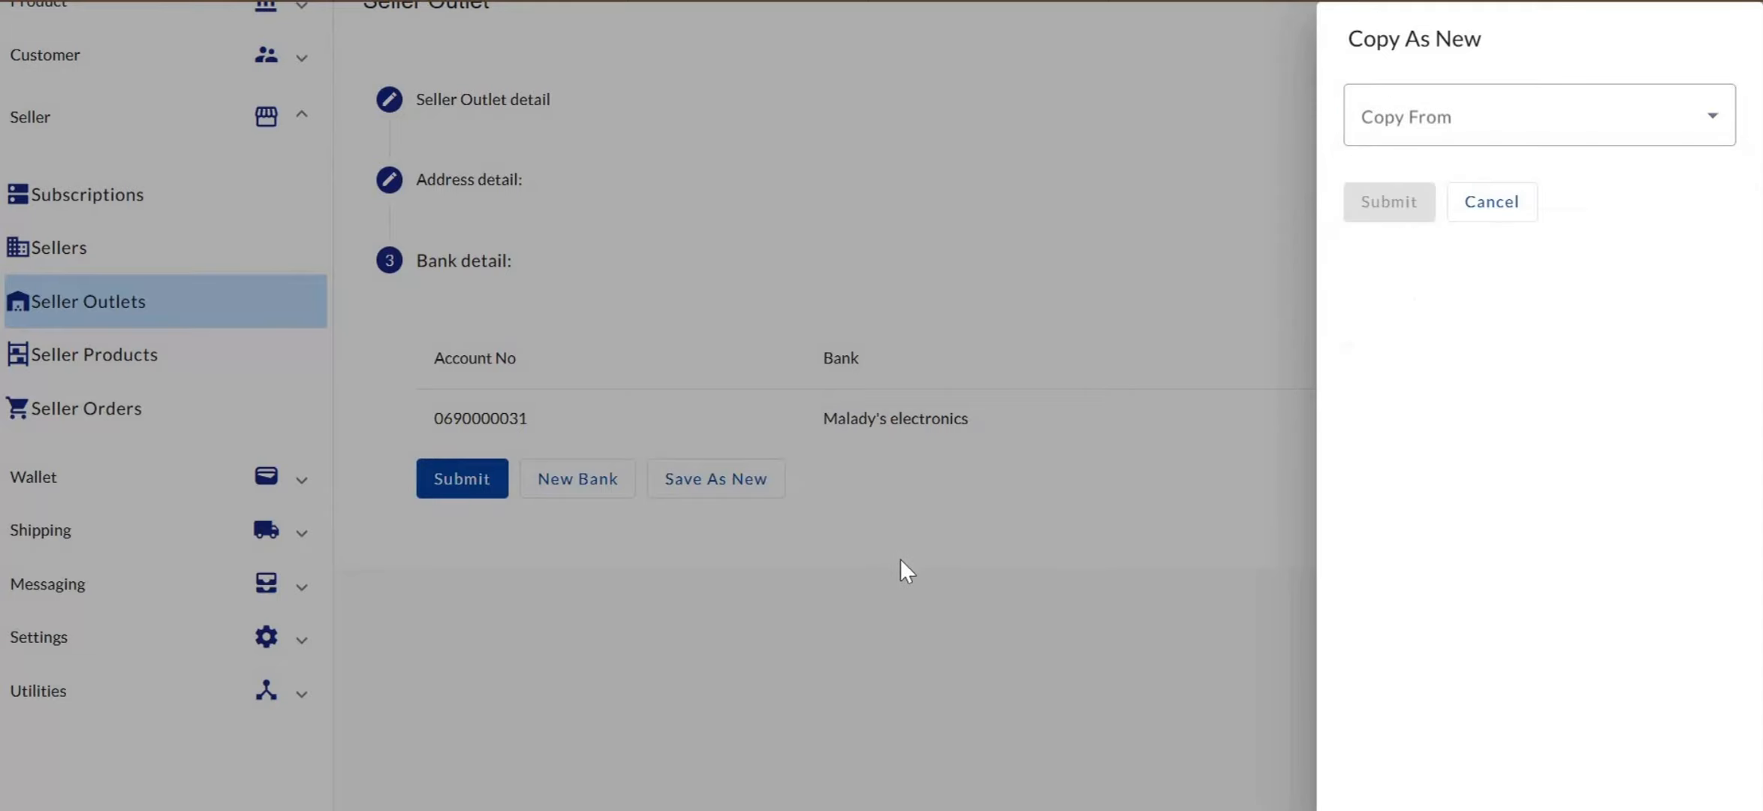
pyautogui.click(1487, 217)
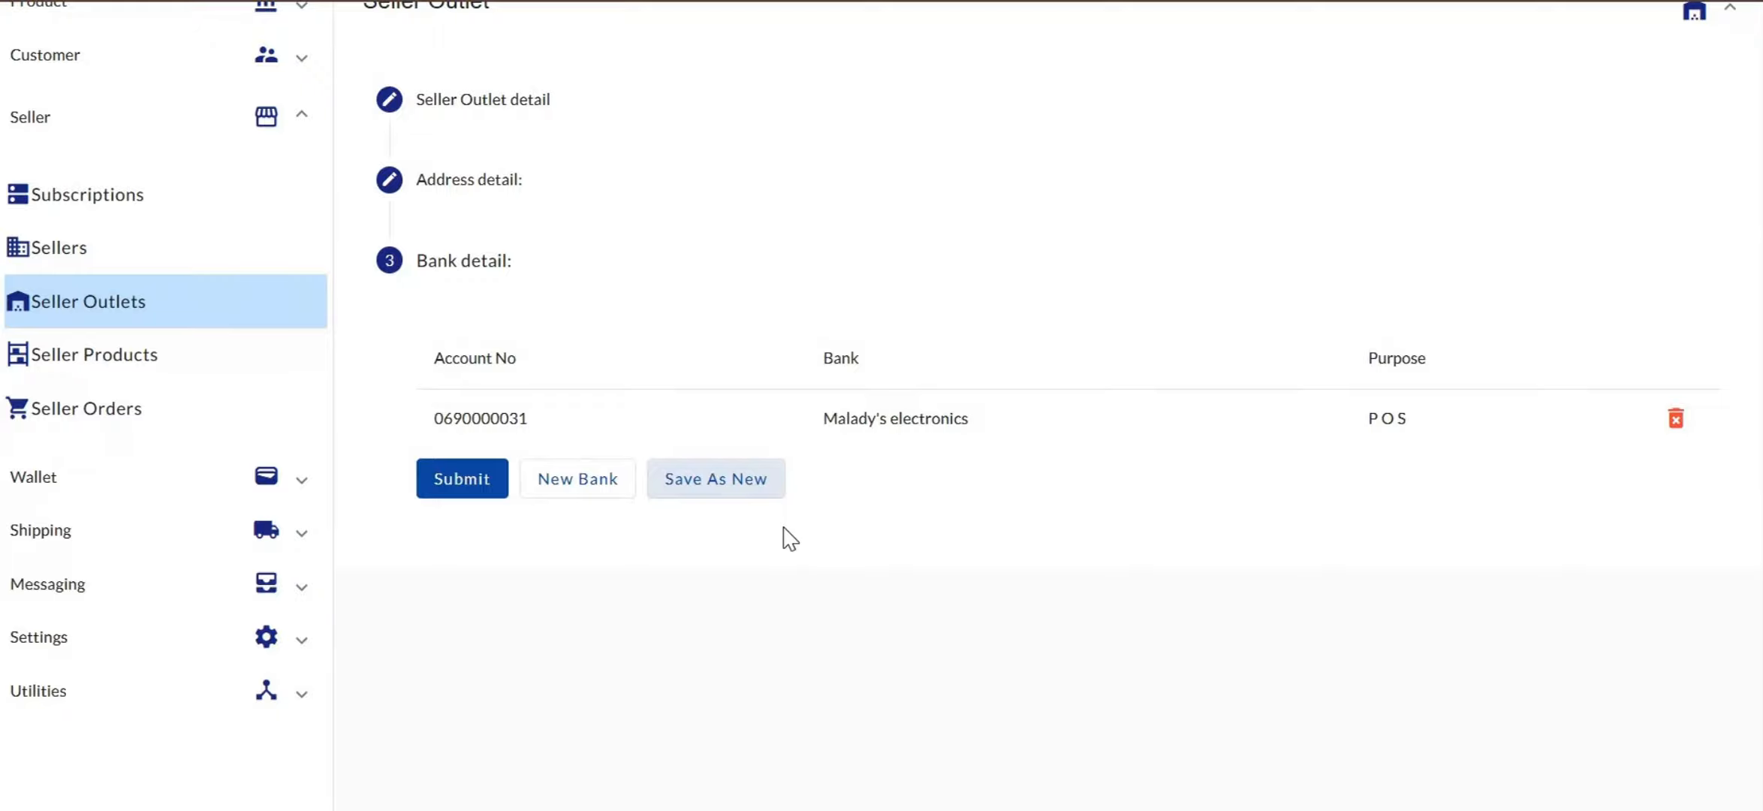
# Use Copy As New with Maidy's Electronics as the source outlet and submit
pyautogui.click(739, 475)
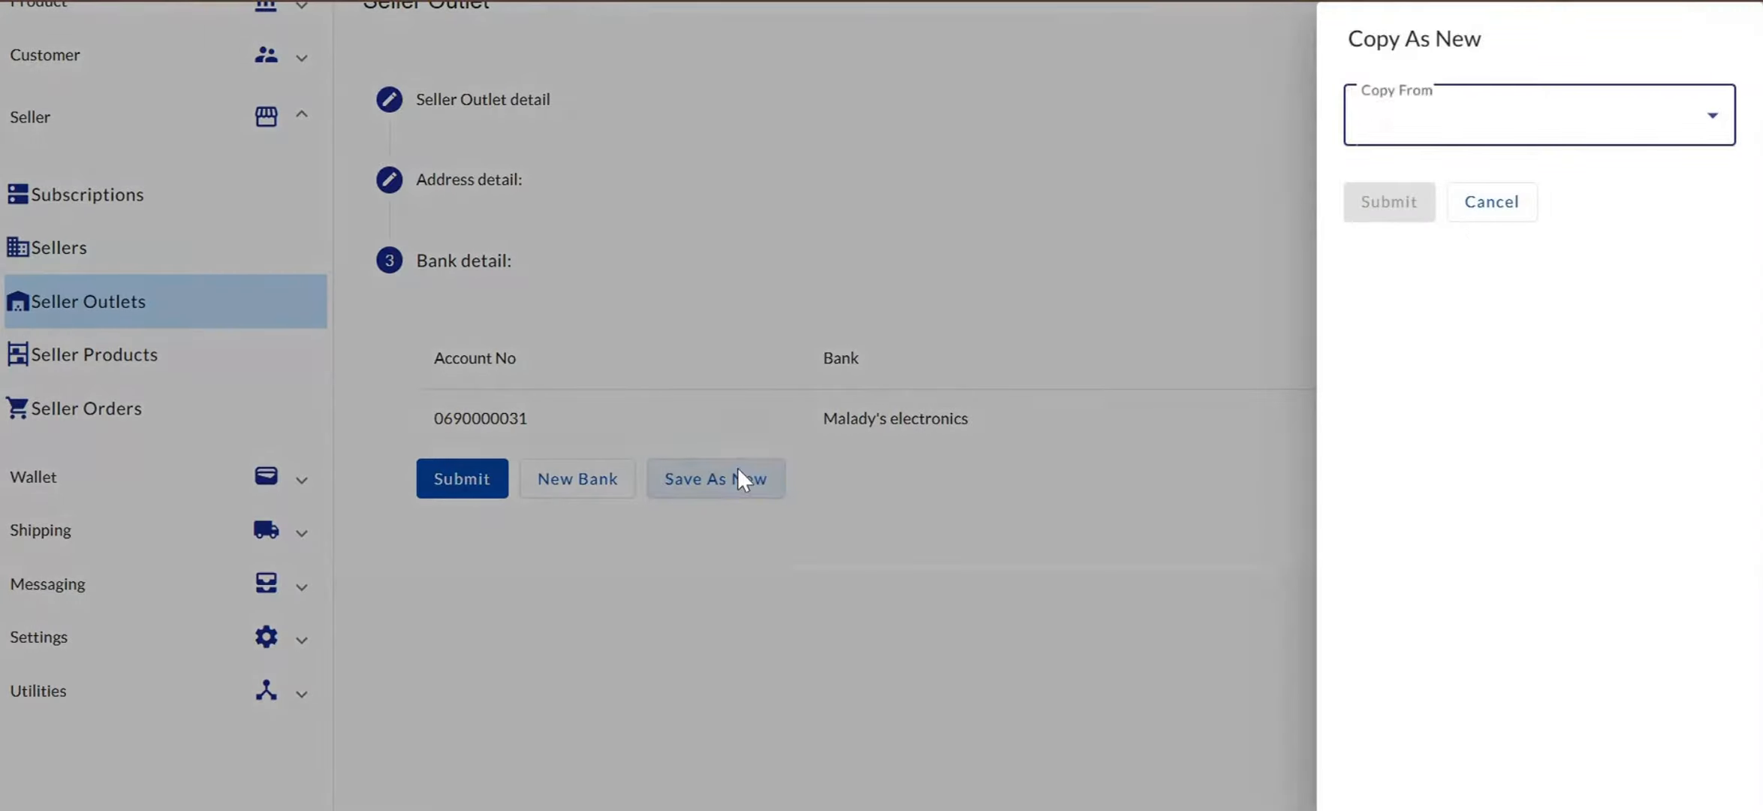
pyautogui.click(1495, 137)
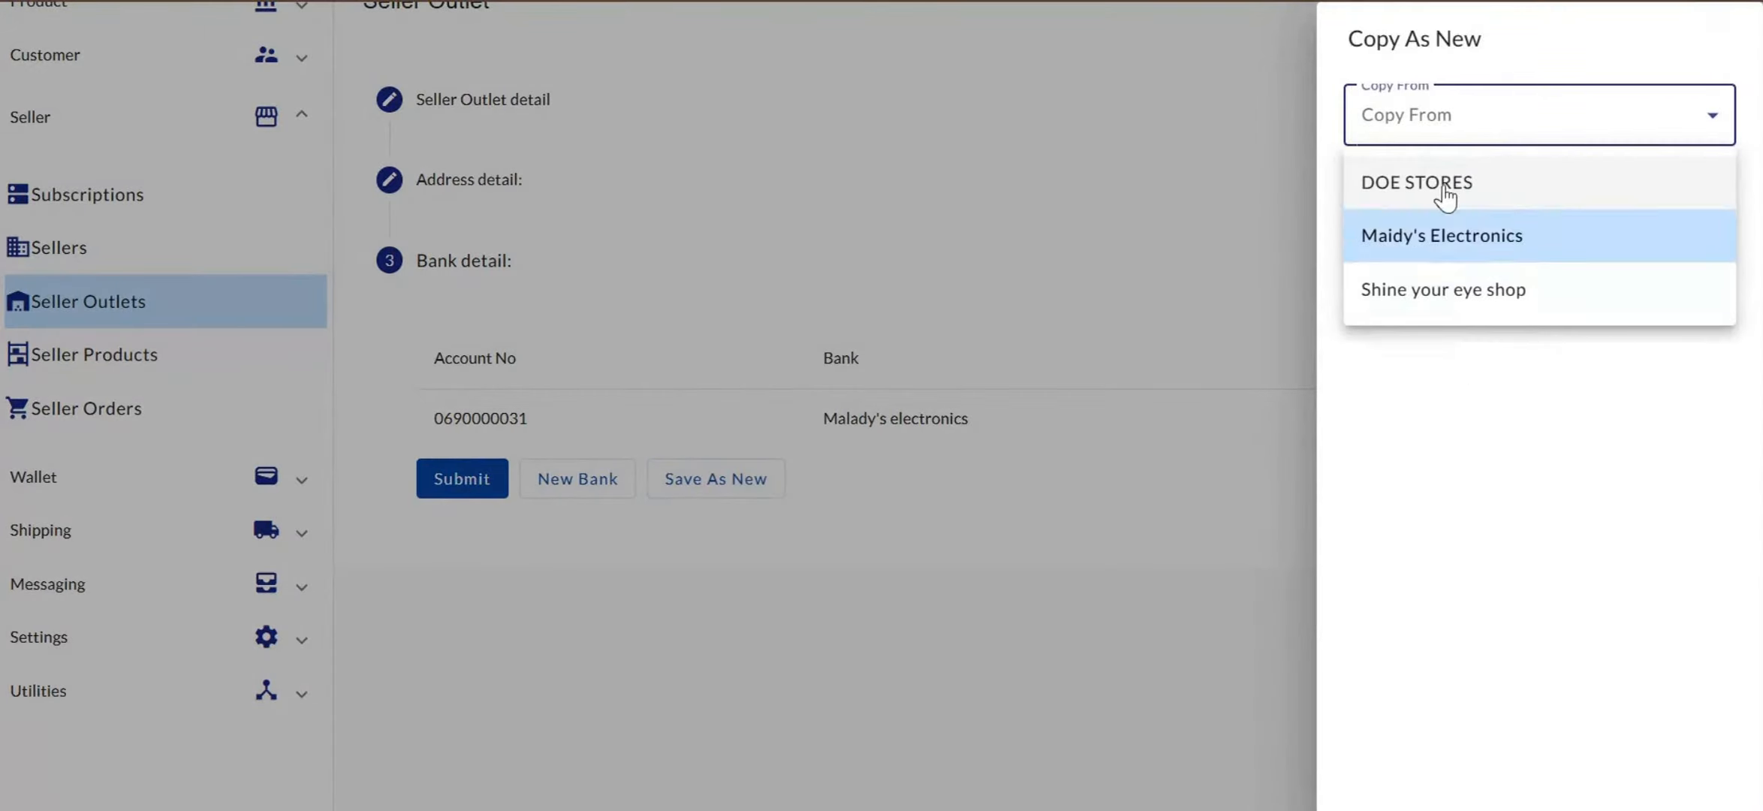
pyautogui.click(1442, 237)
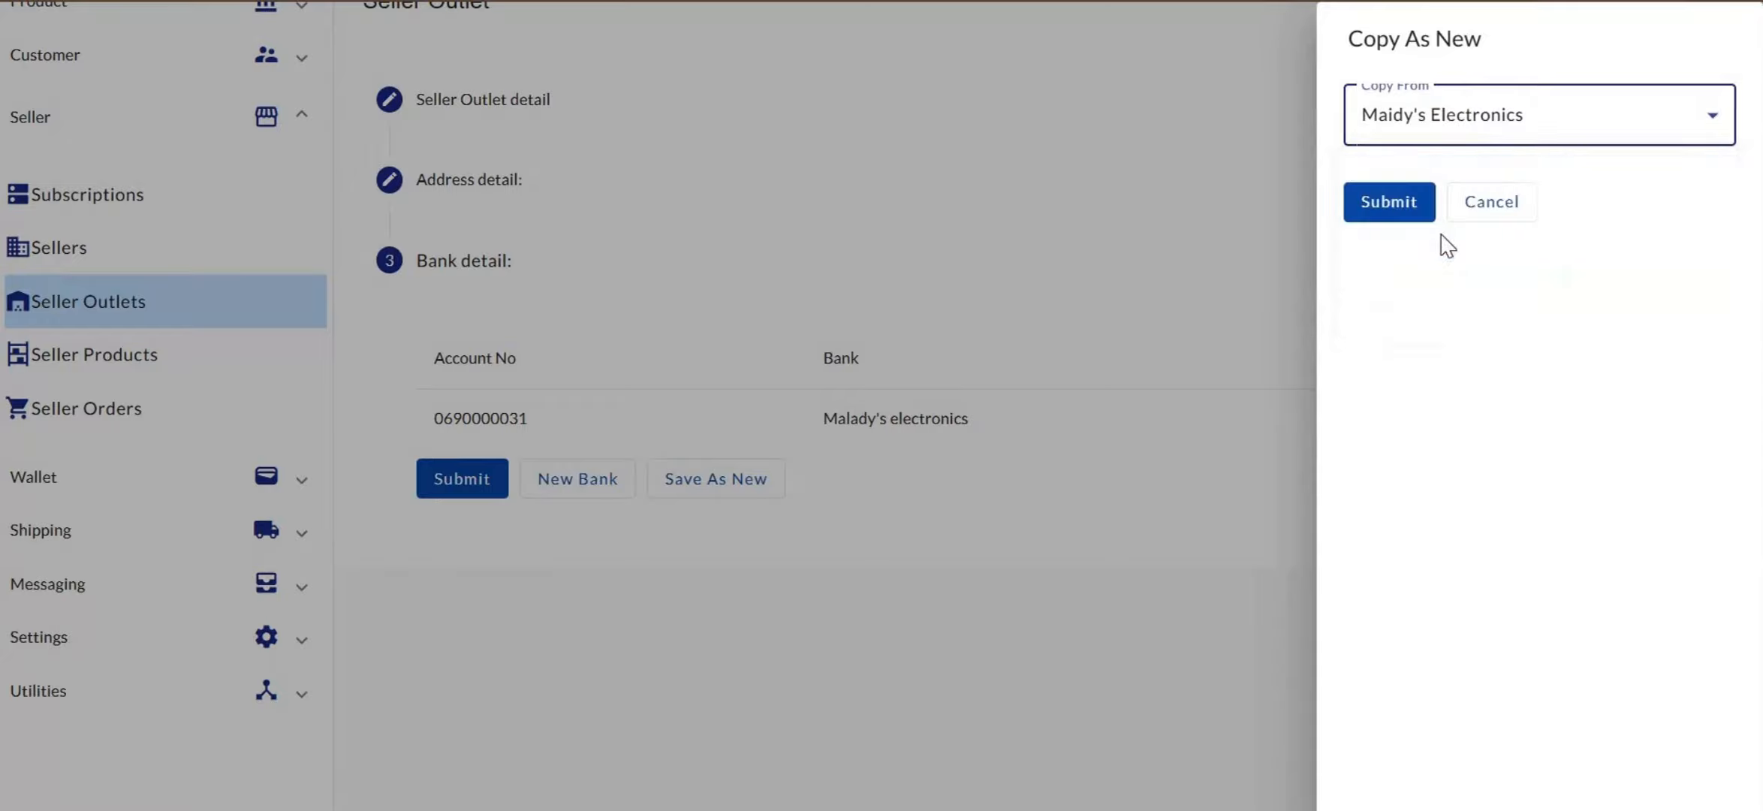
pyautogui.click(1388, 208)
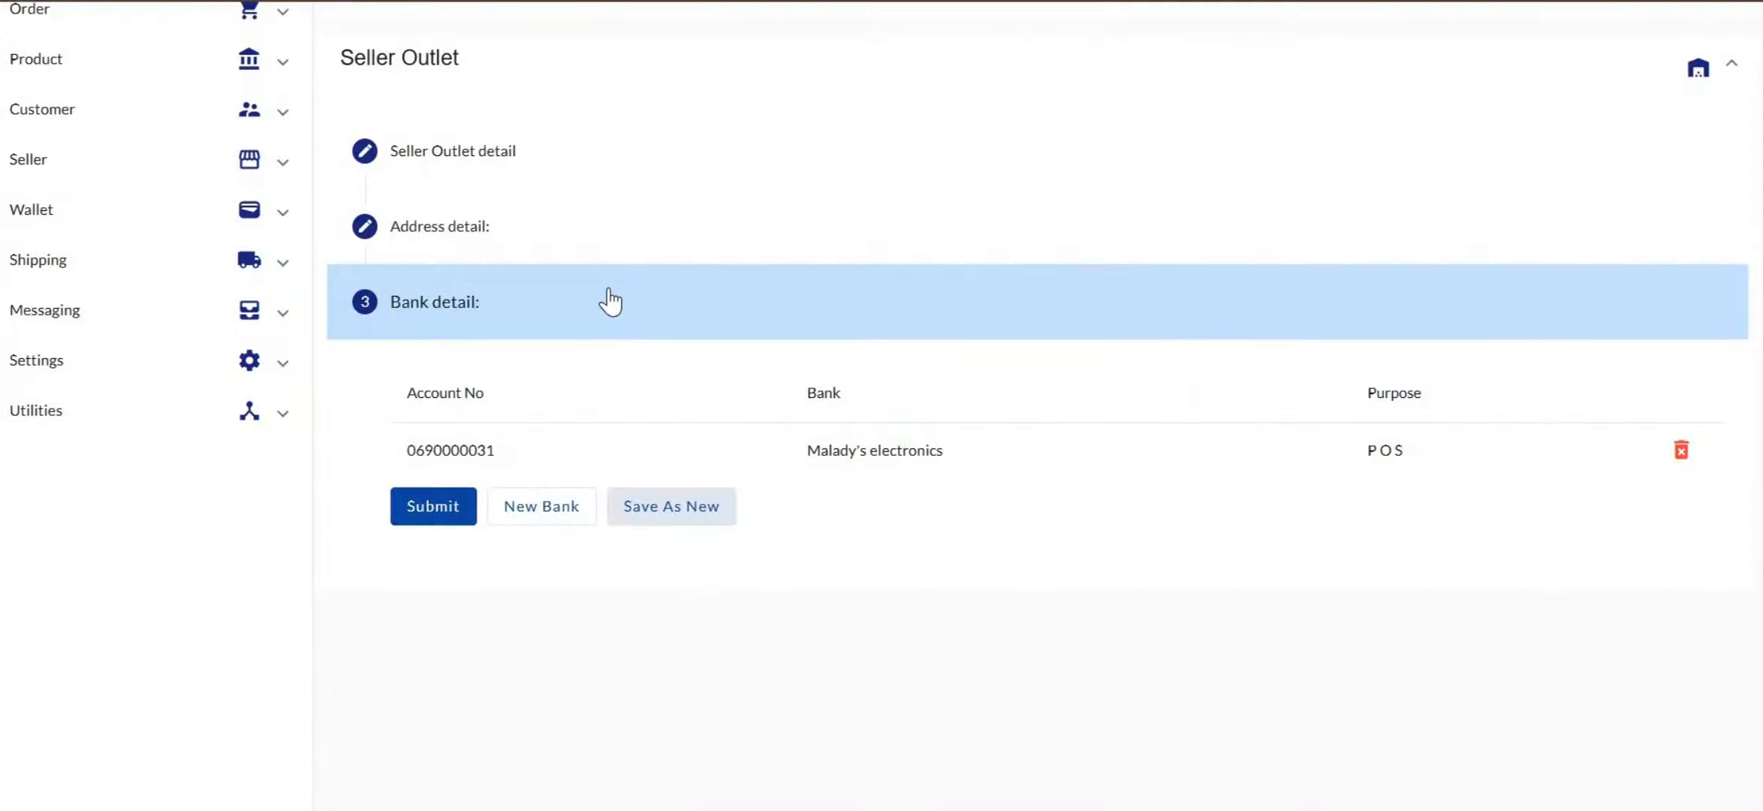
# Go to Seller Products and clear the ATM STORES outlet and seller filters
pyautogui.scroll(3, 610, 301)
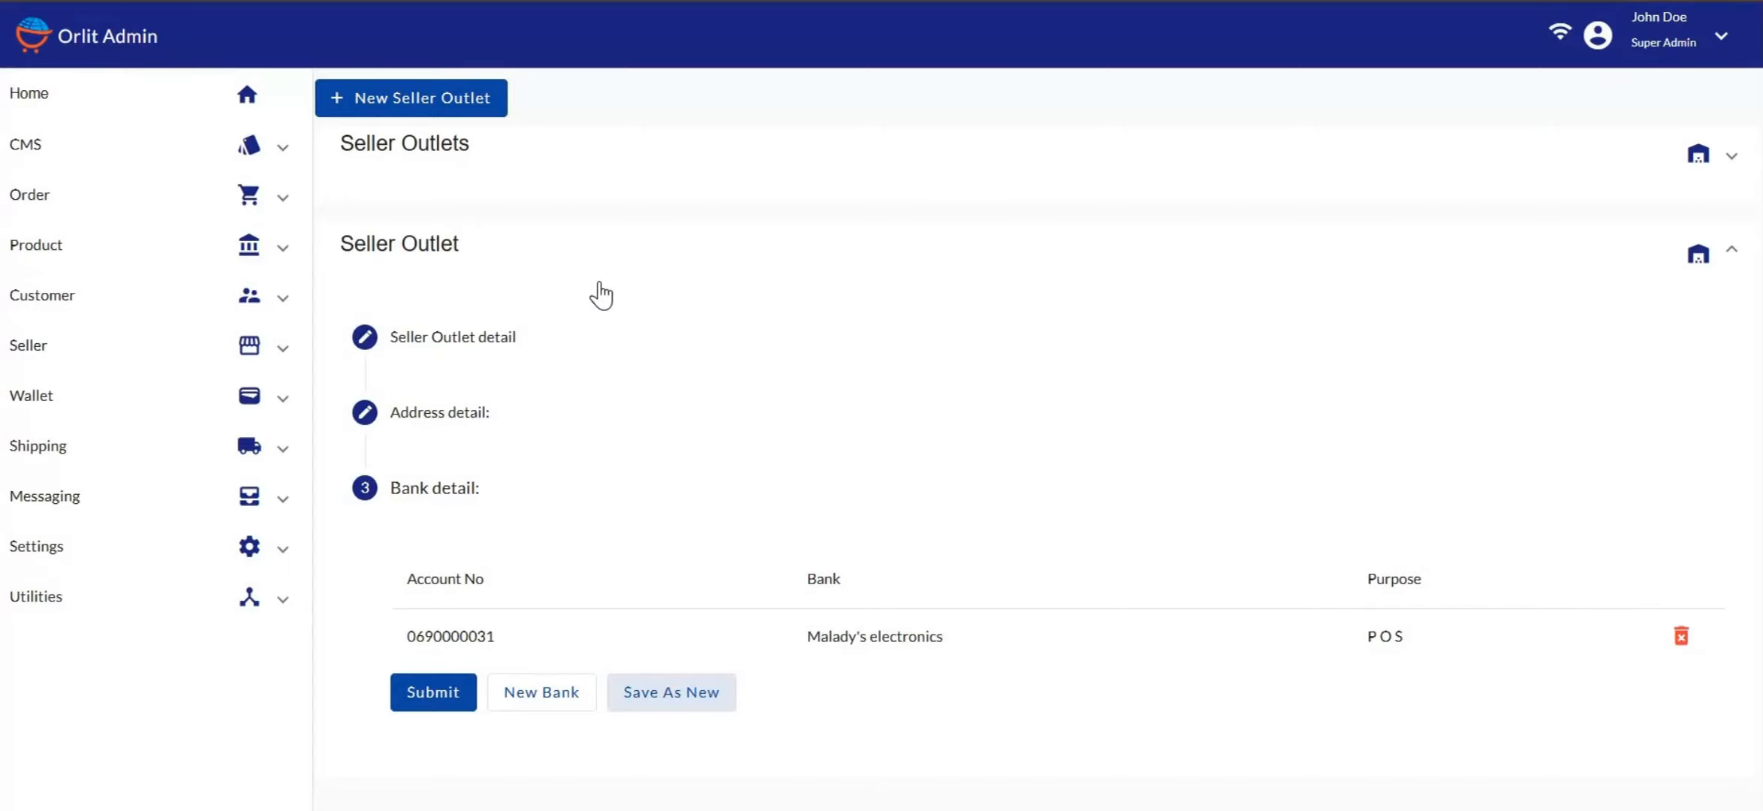
pyautogui.click(30, 352)
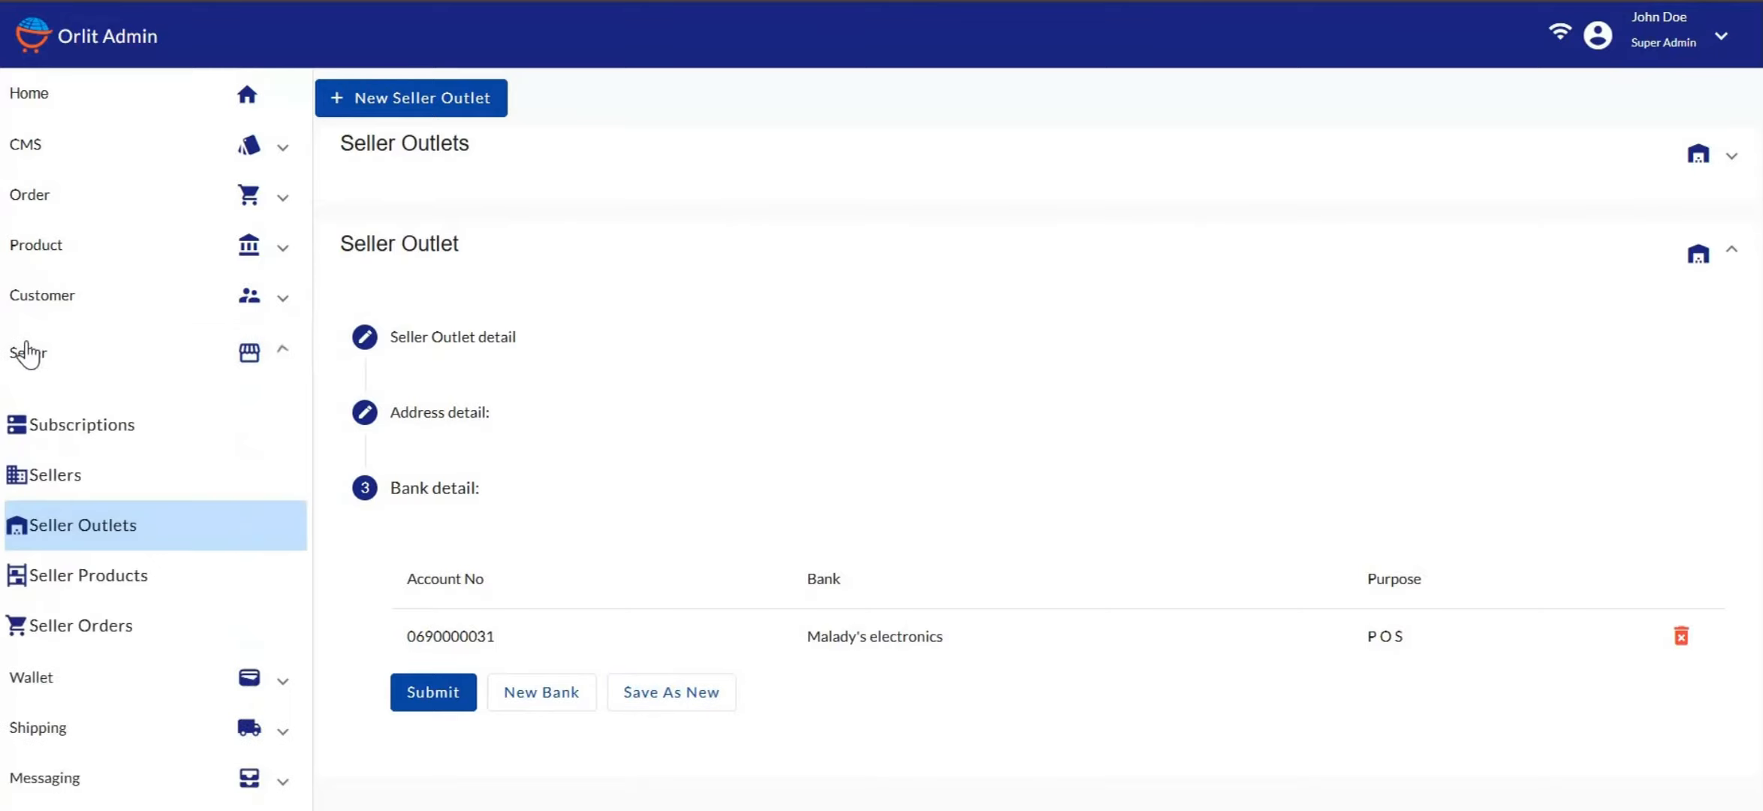
pyautogui.click(113, 596)
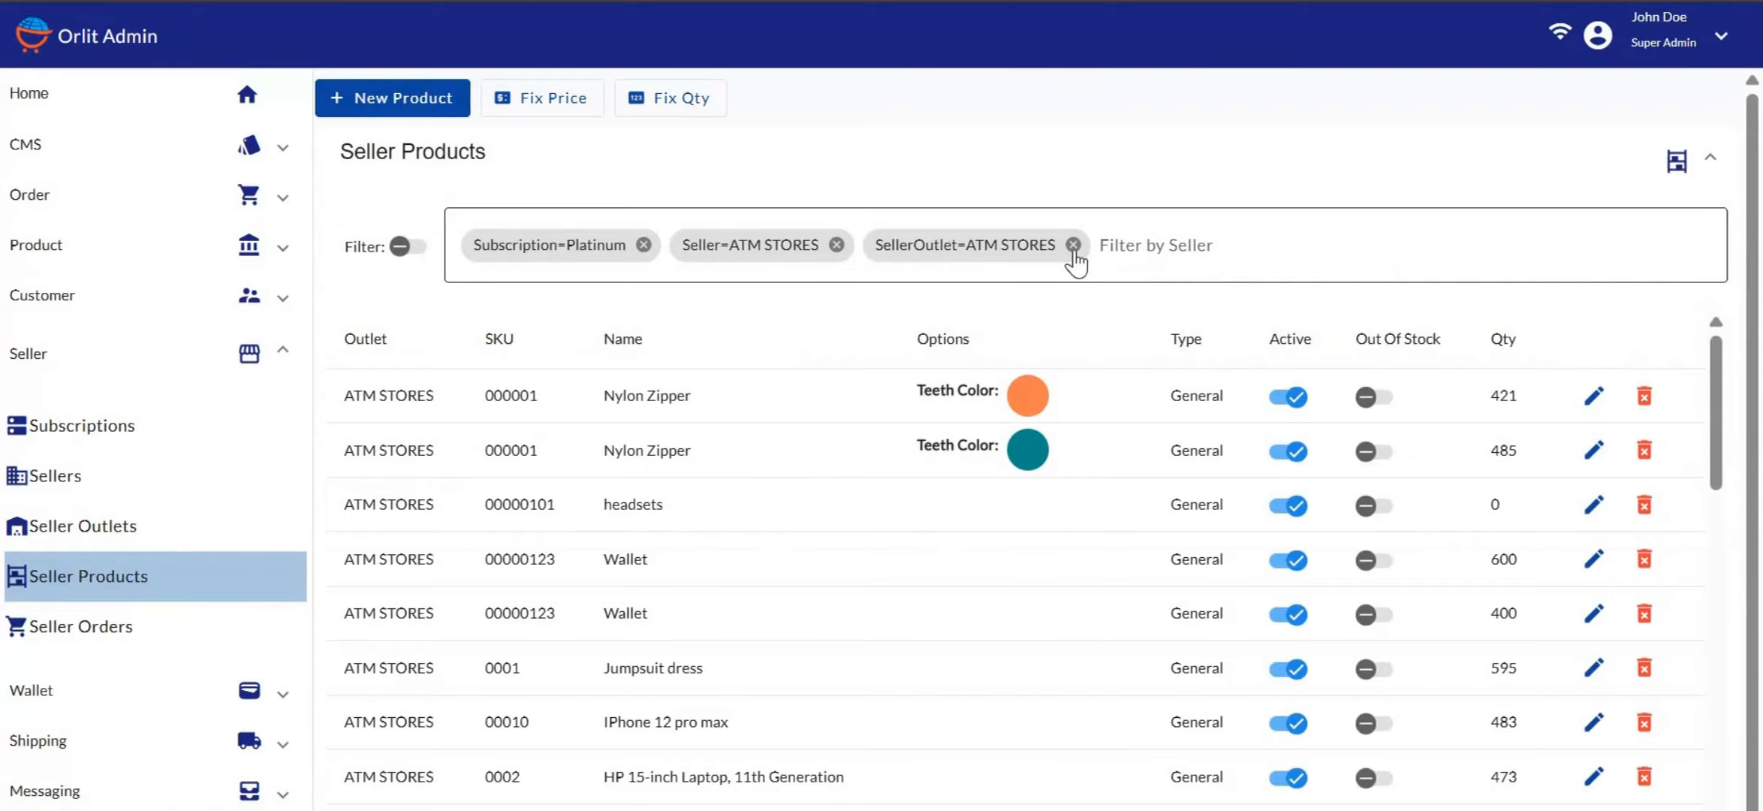
pyautogui.click(1074, 246)
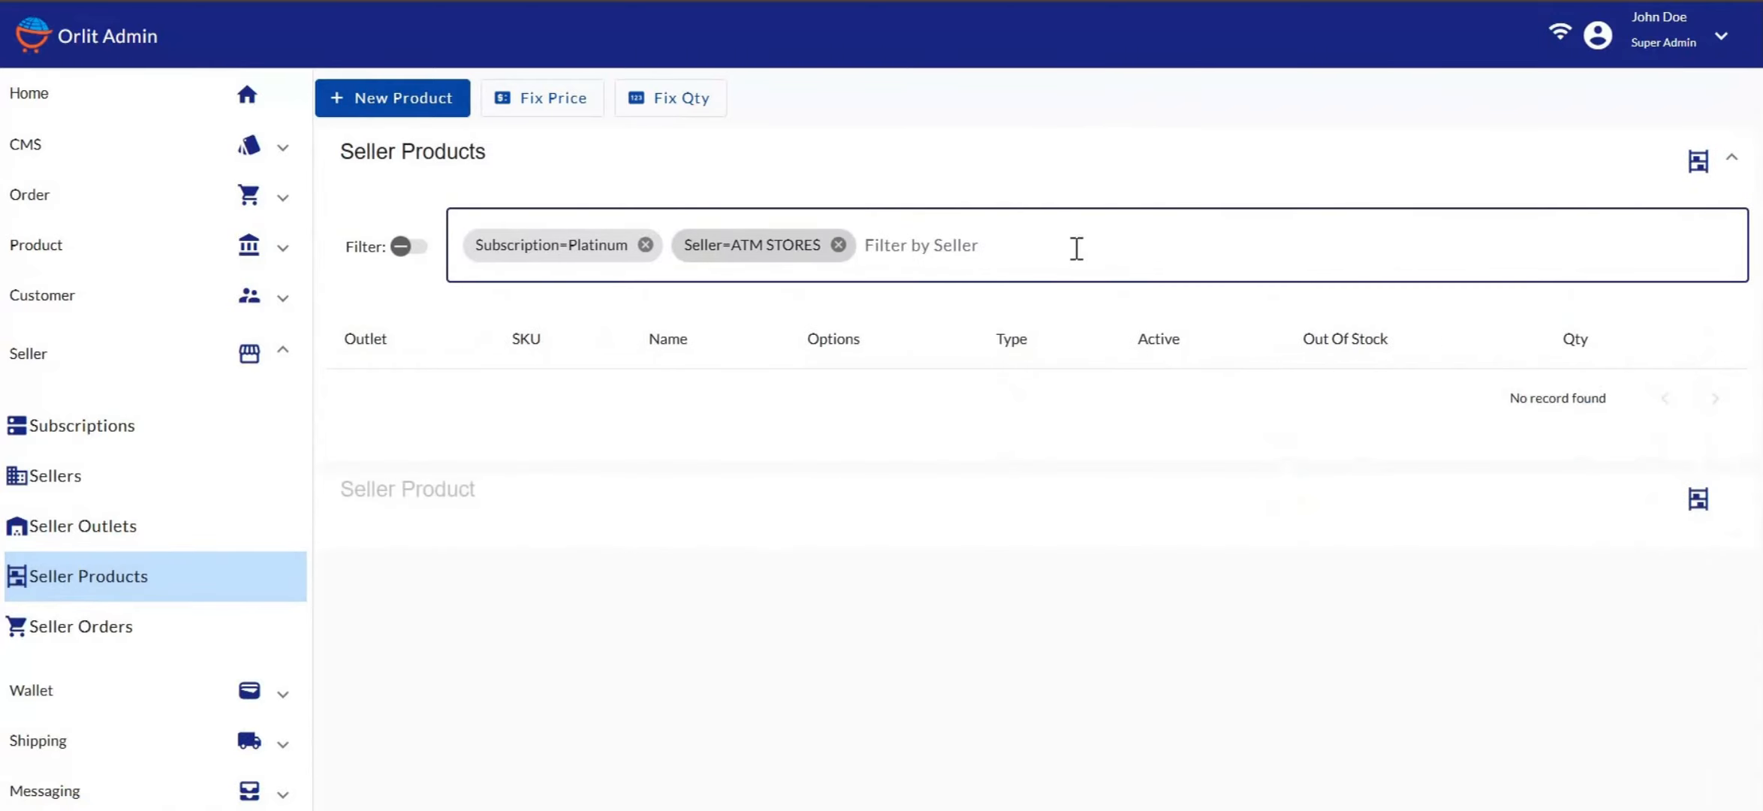
pyautogui.click(839, 245)
# Filter the list to seller DOE STORES and the Malady's Electronics outlet
pyautogui.click(689, 245)
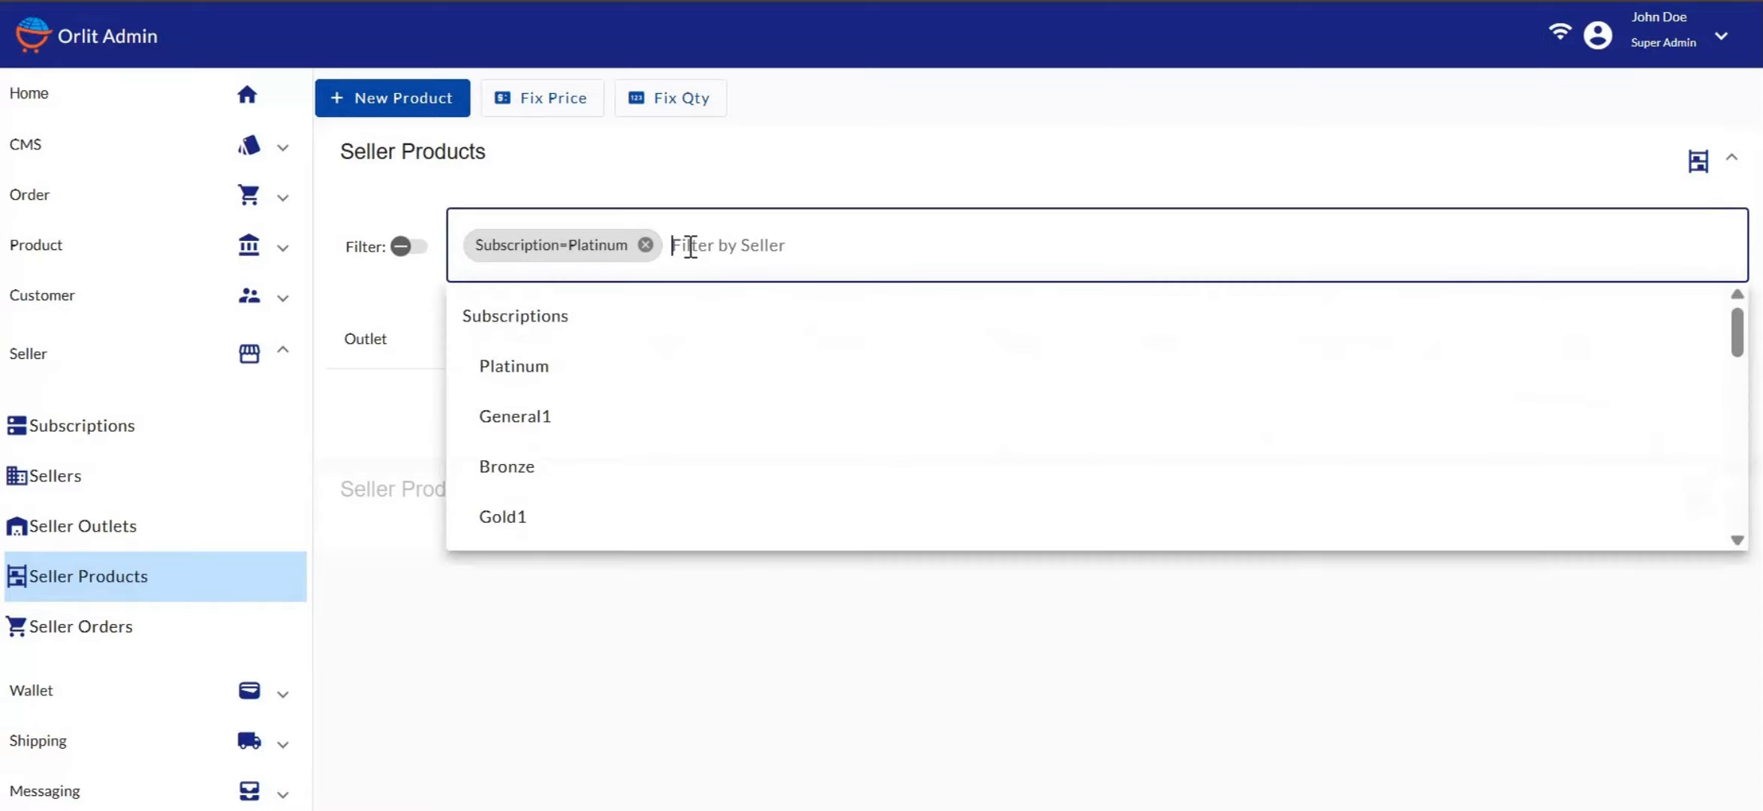
pyautogui.scroll(-6, 603, 403)
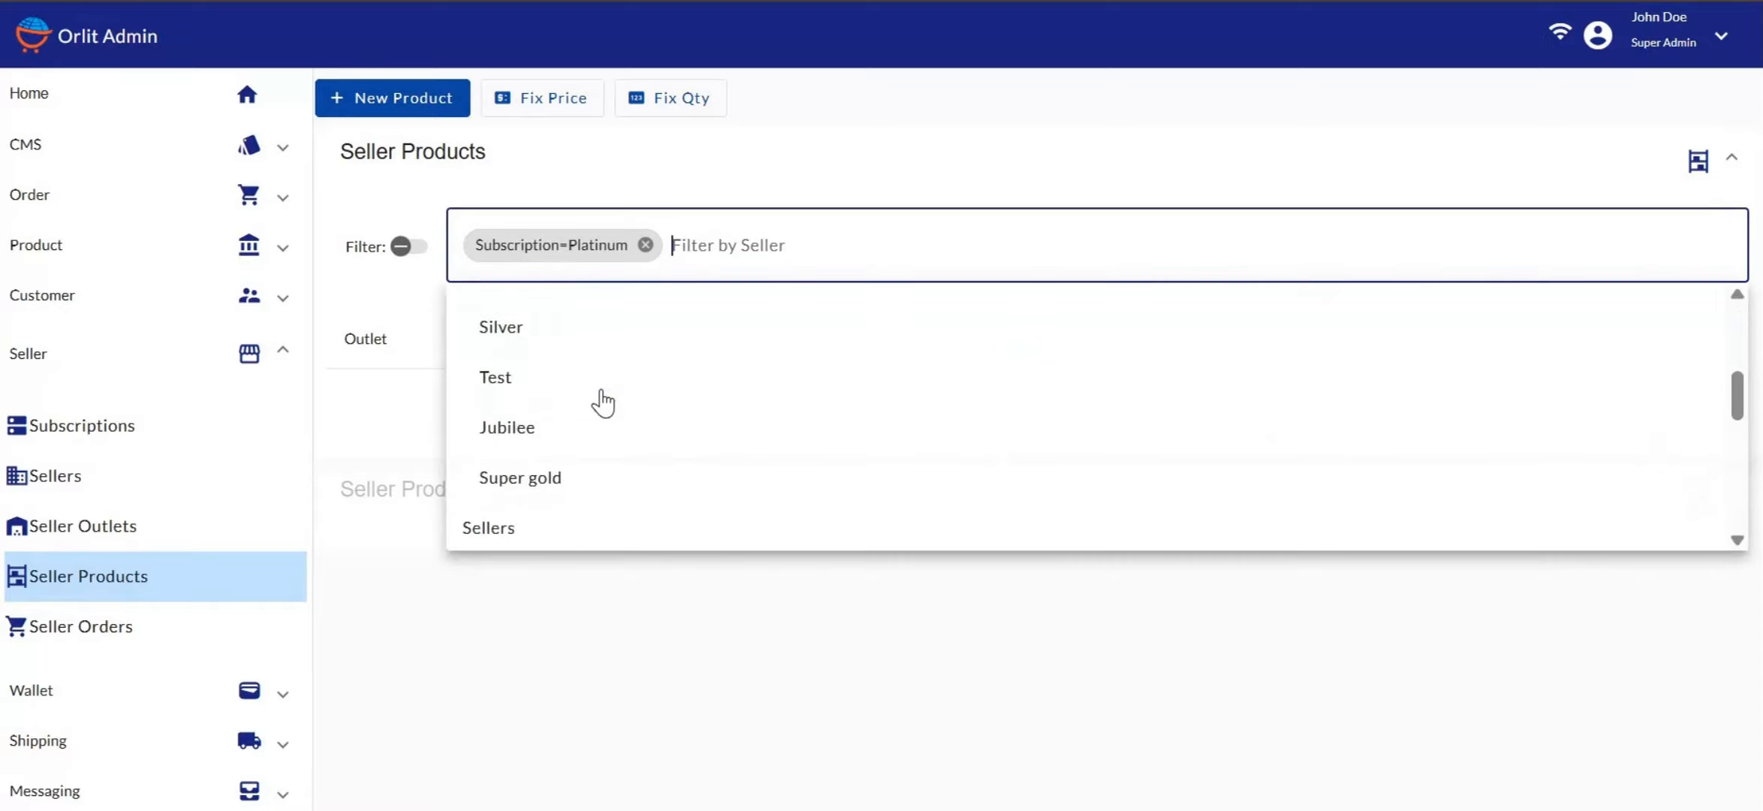
pyautogui.scroll(-3, 603, 403)
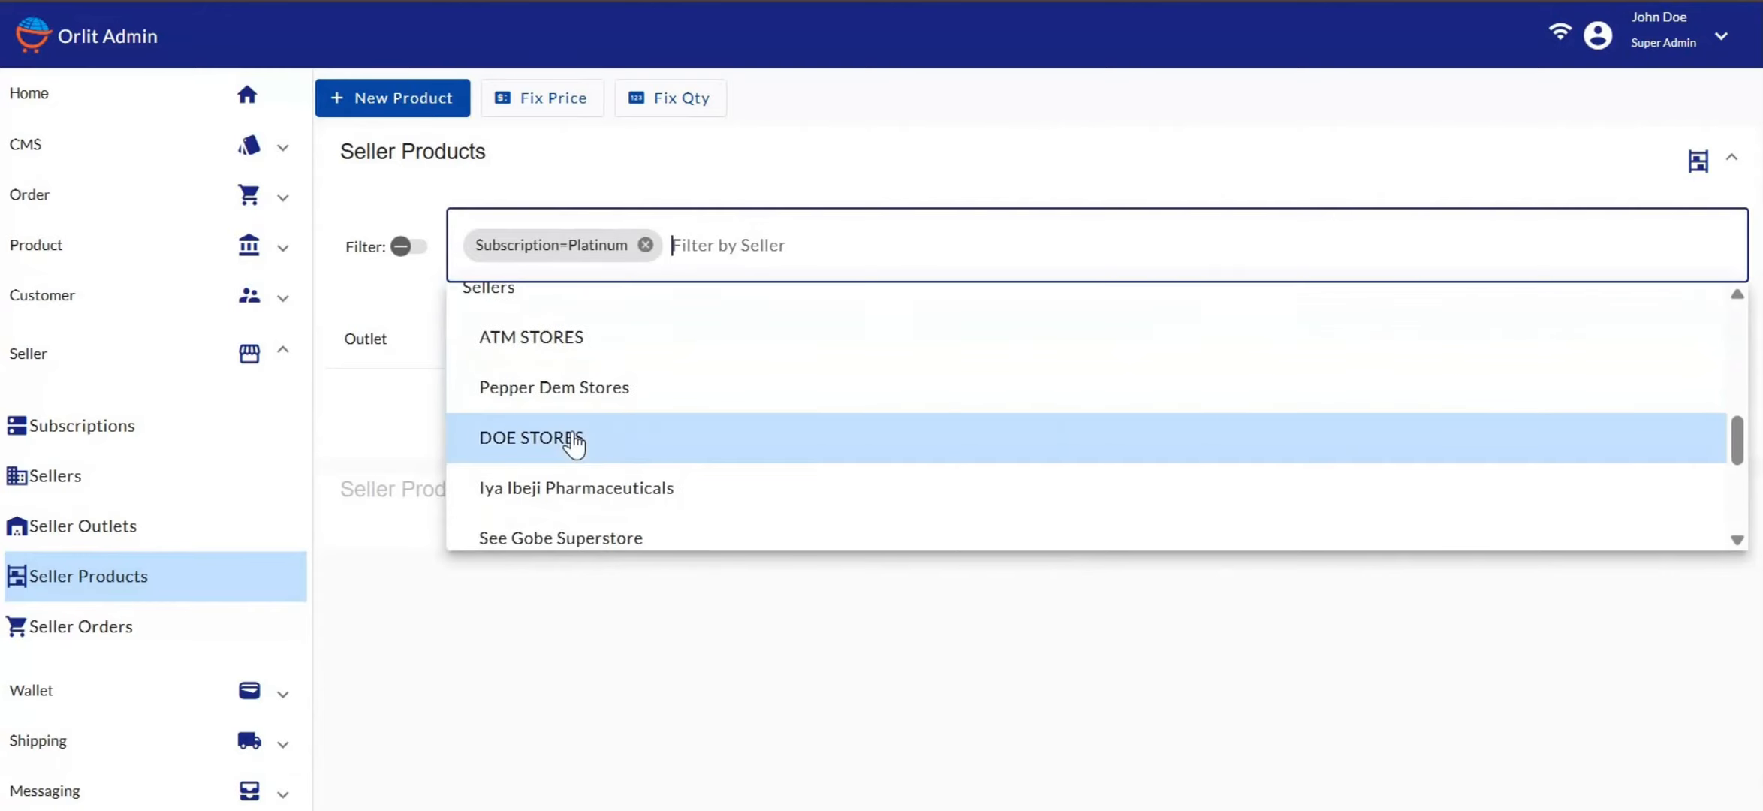
pyautogui.click(577, 441)
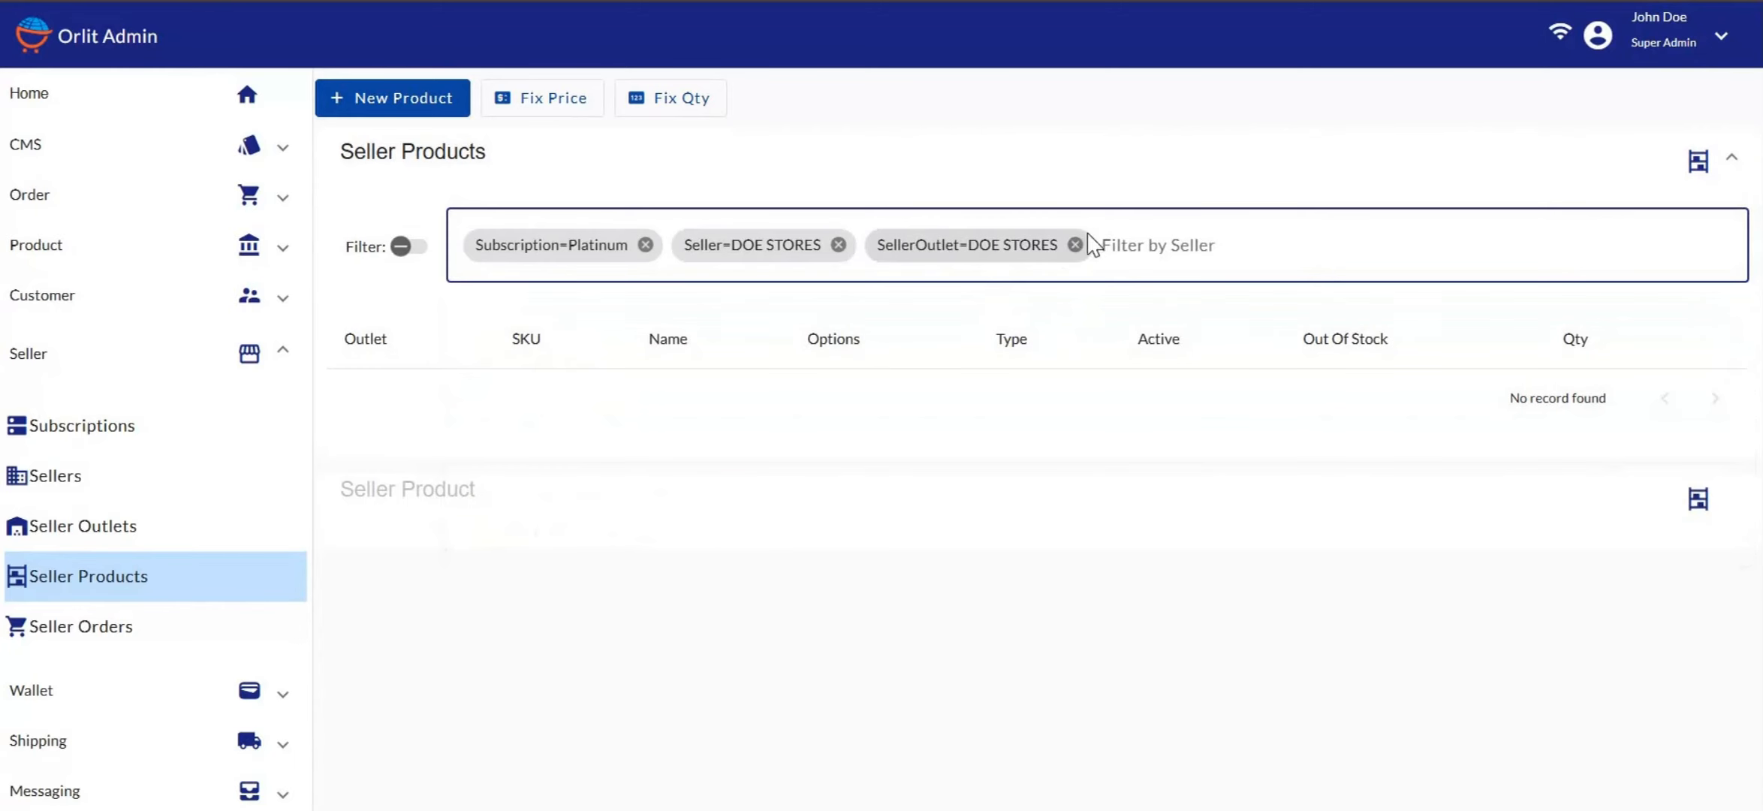
pyautogui.click(1075, 244)
pyautogui.click(897, 242)
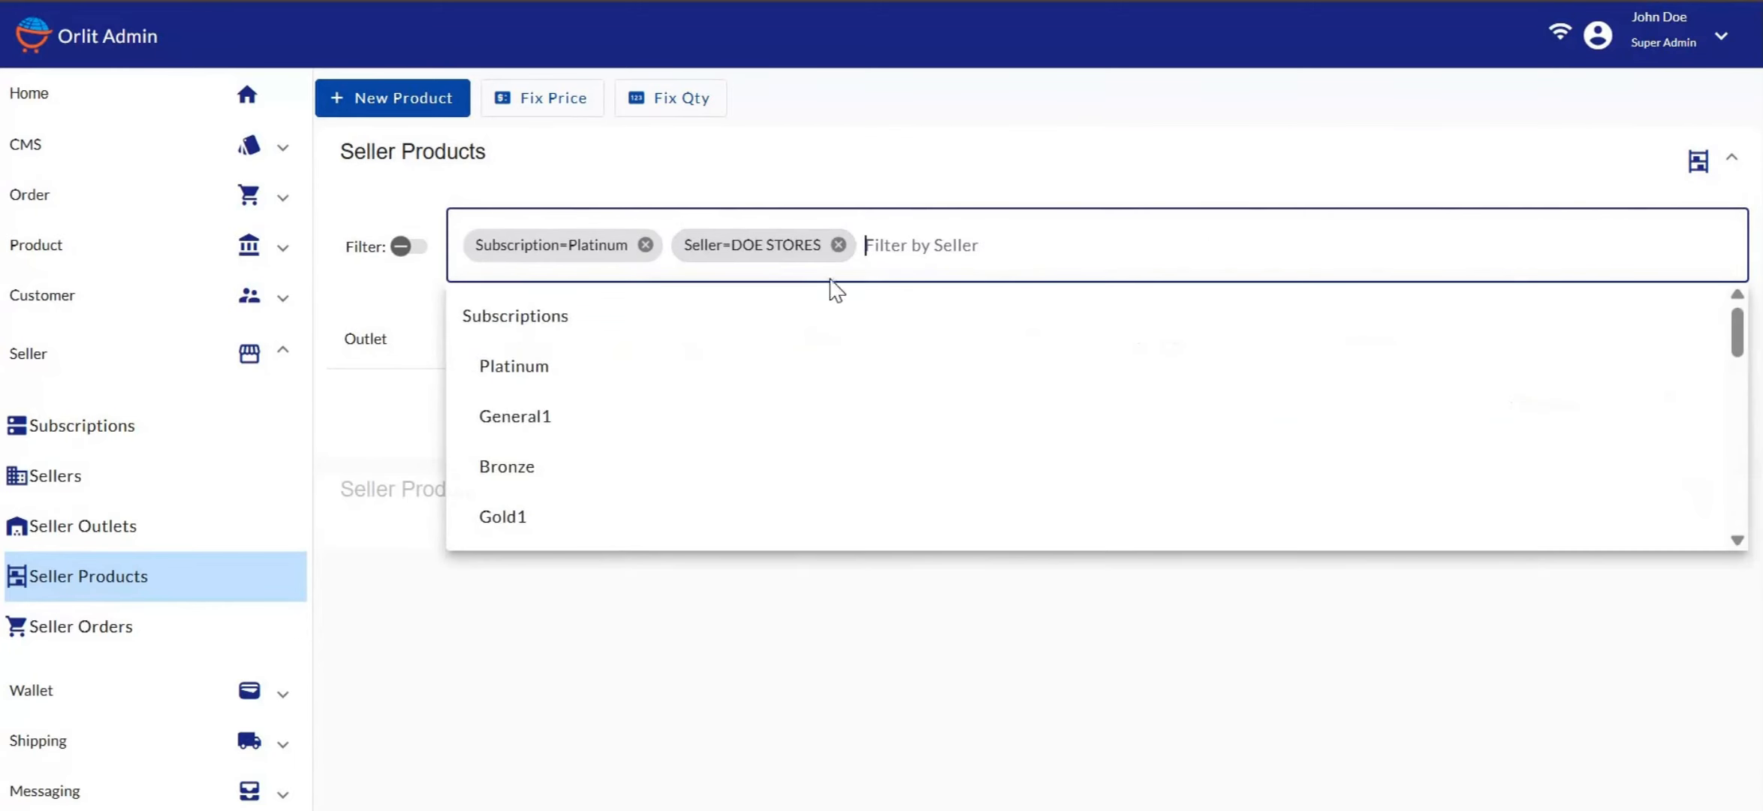
pyautogui.scroll(-10, 604, 427)
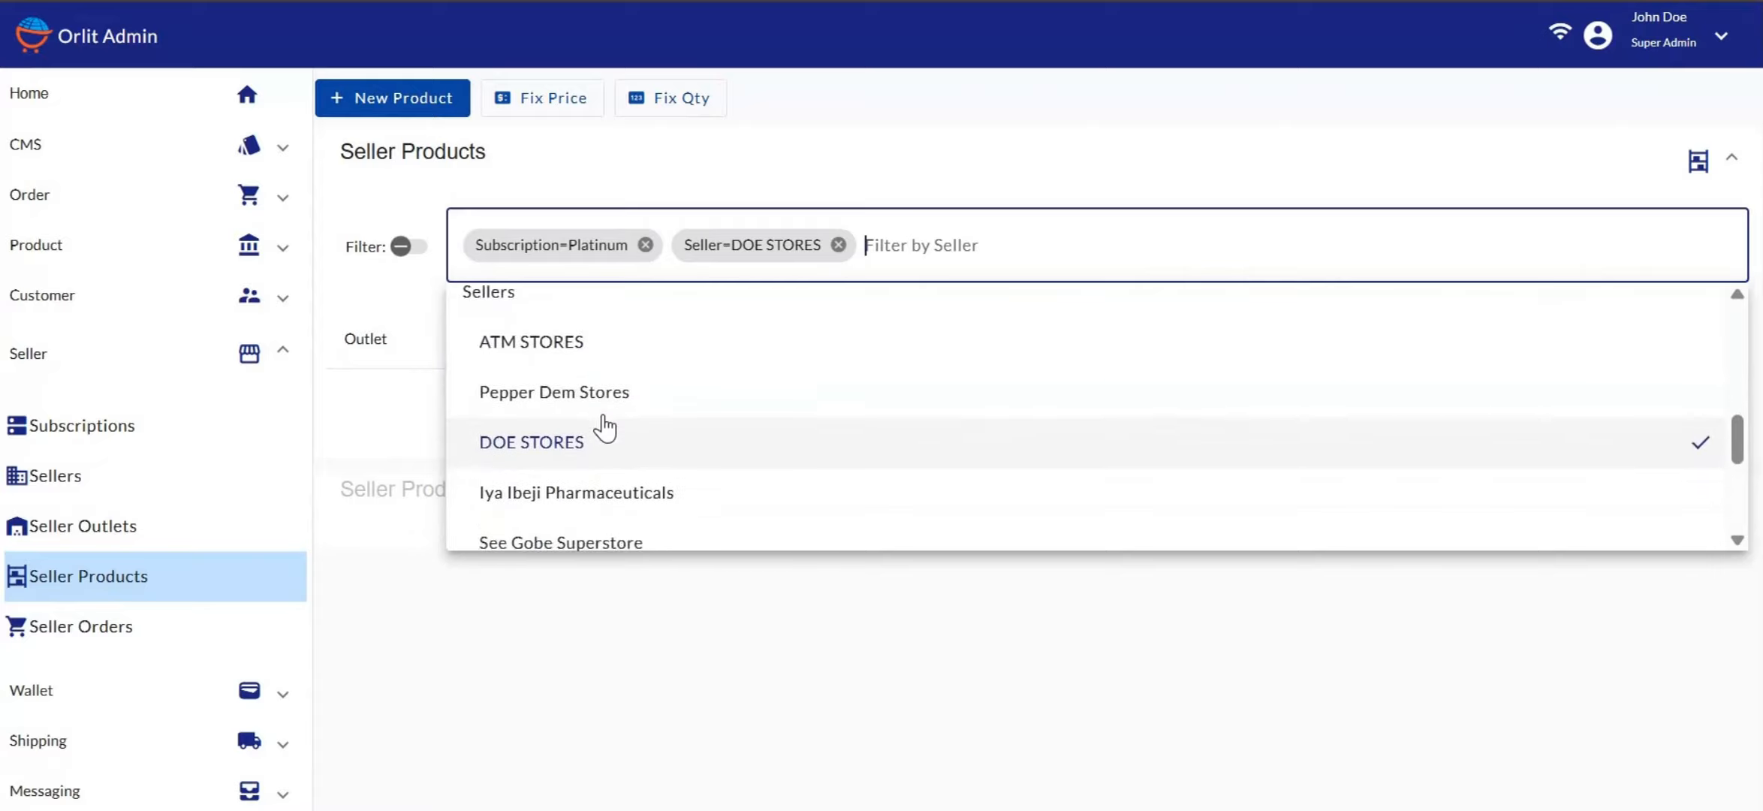
pyautogui.scroll(-3, 605, 428)
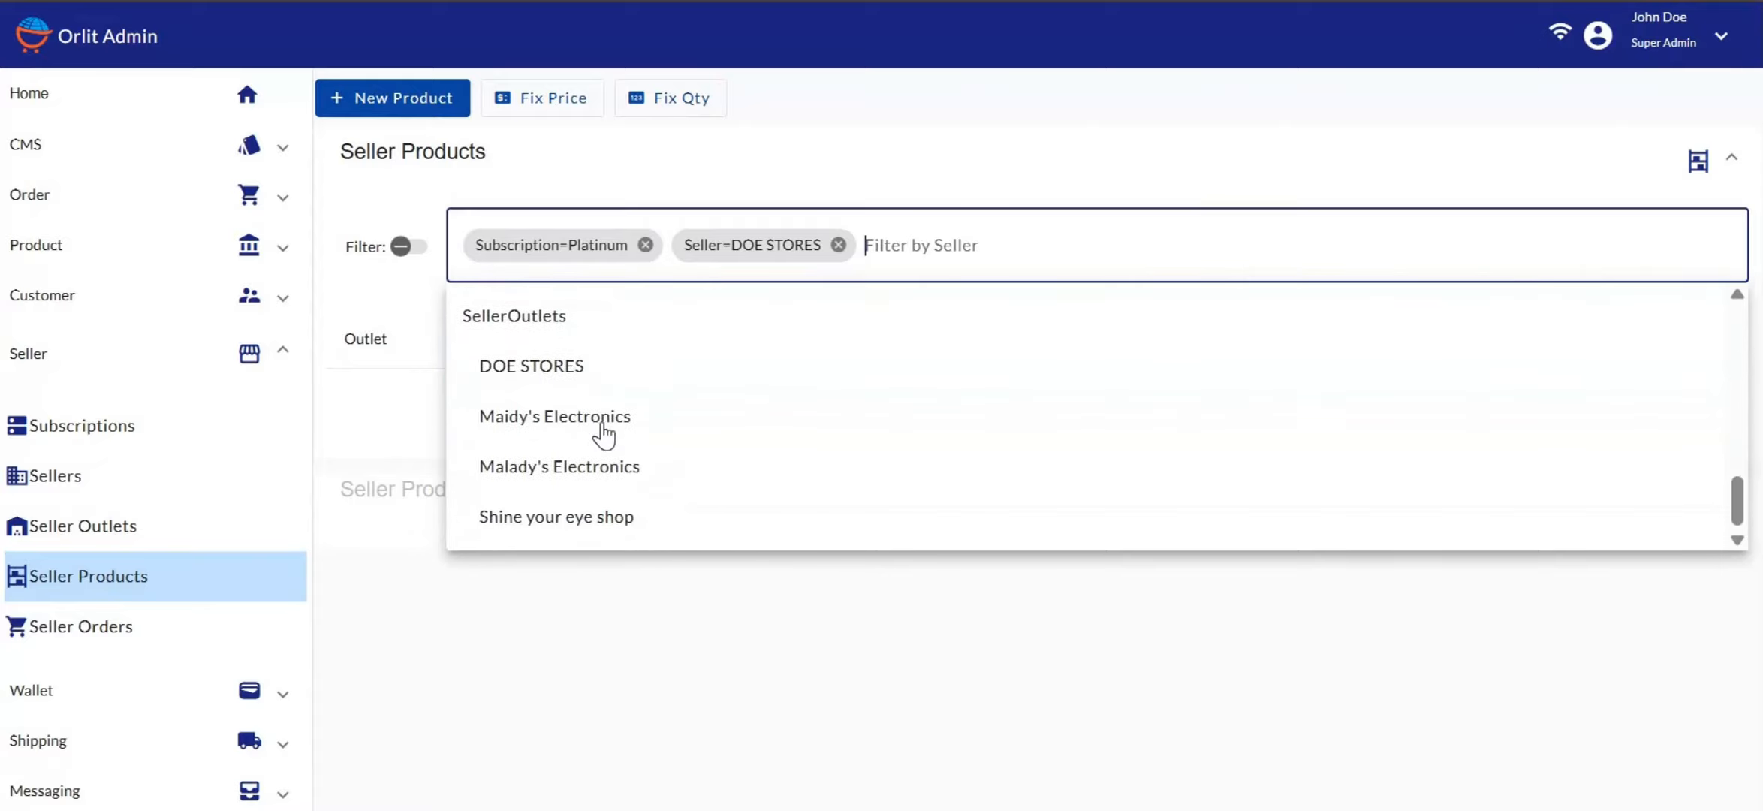
pyautogui.click(603, 465)
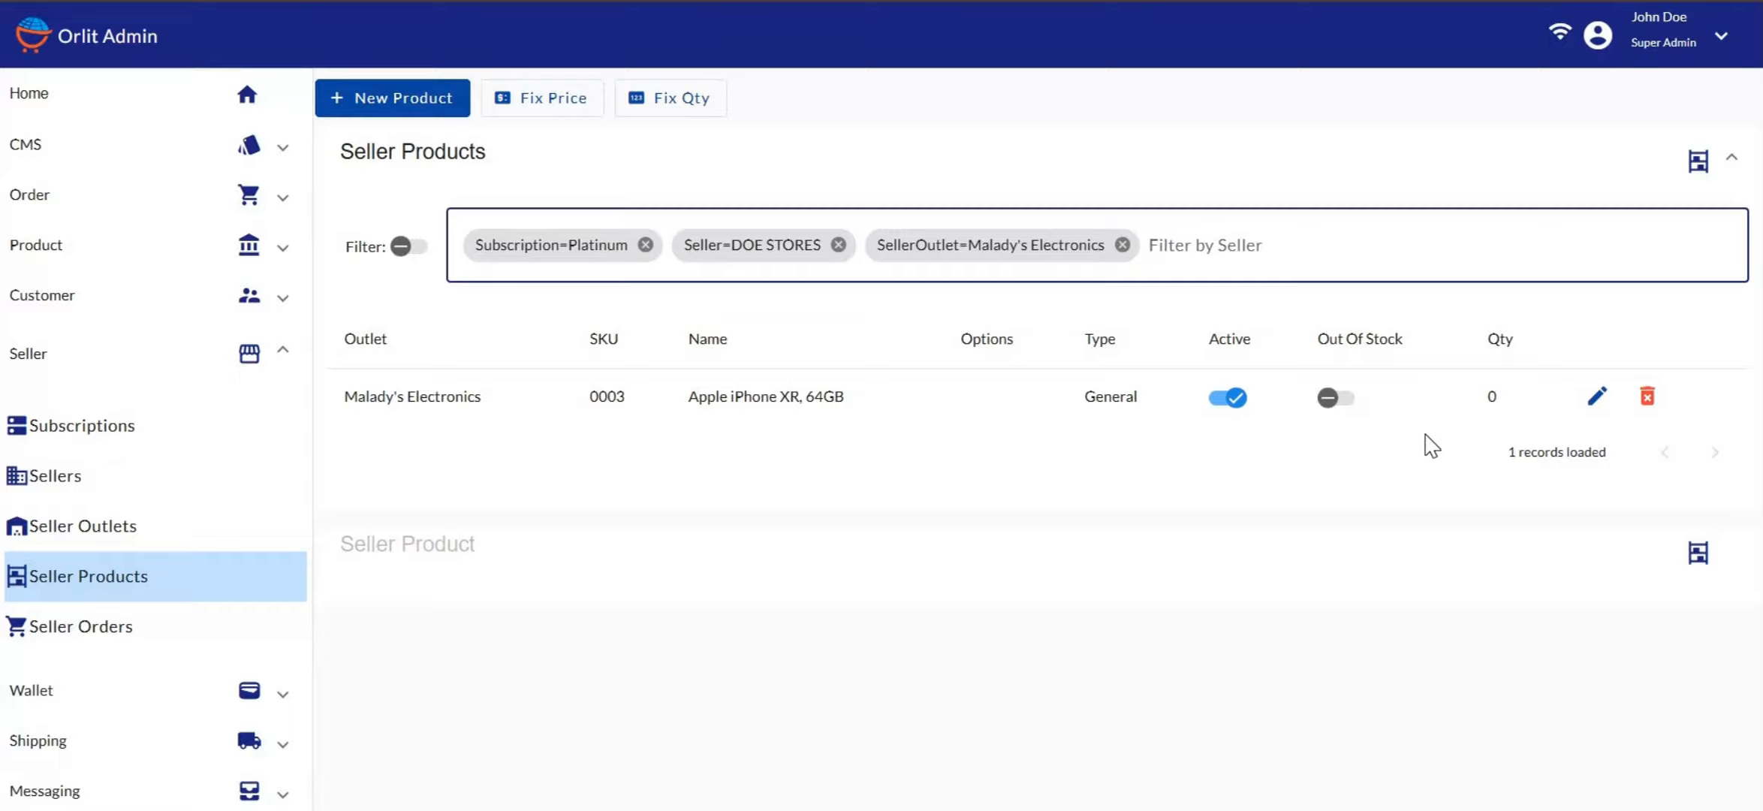
# Open the Apple iPhone XR, 64GB (SKU 0003) seller product form and review its quantity of 0
pyautogui.click(1596, 397)
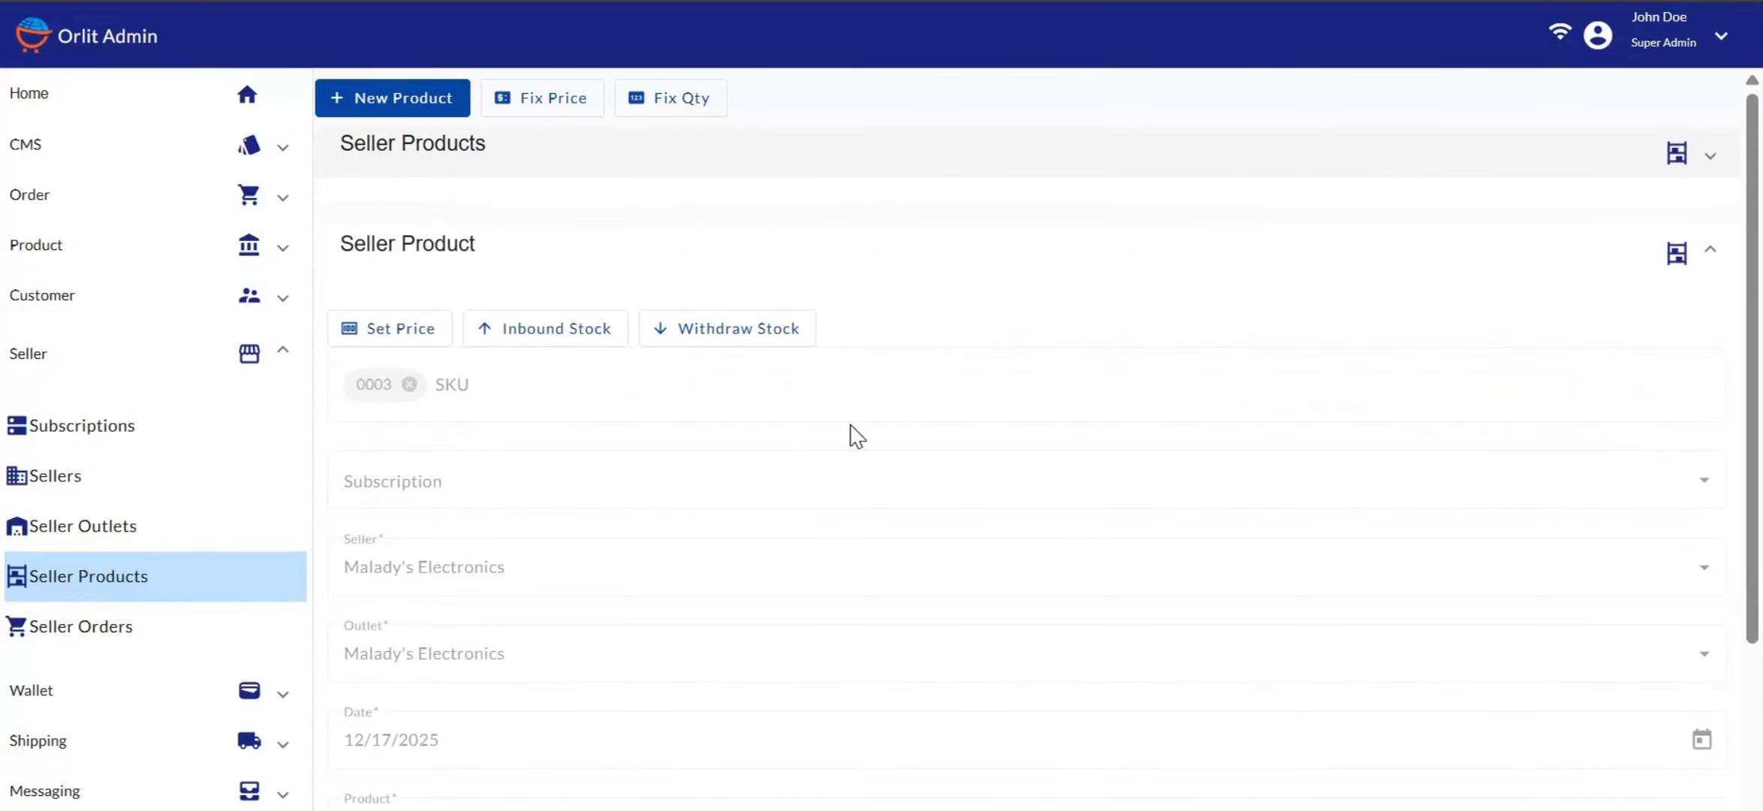
pyautogui.scroll(-6, 850, 429)
pyautogui.scroll(-3, 751, 517)
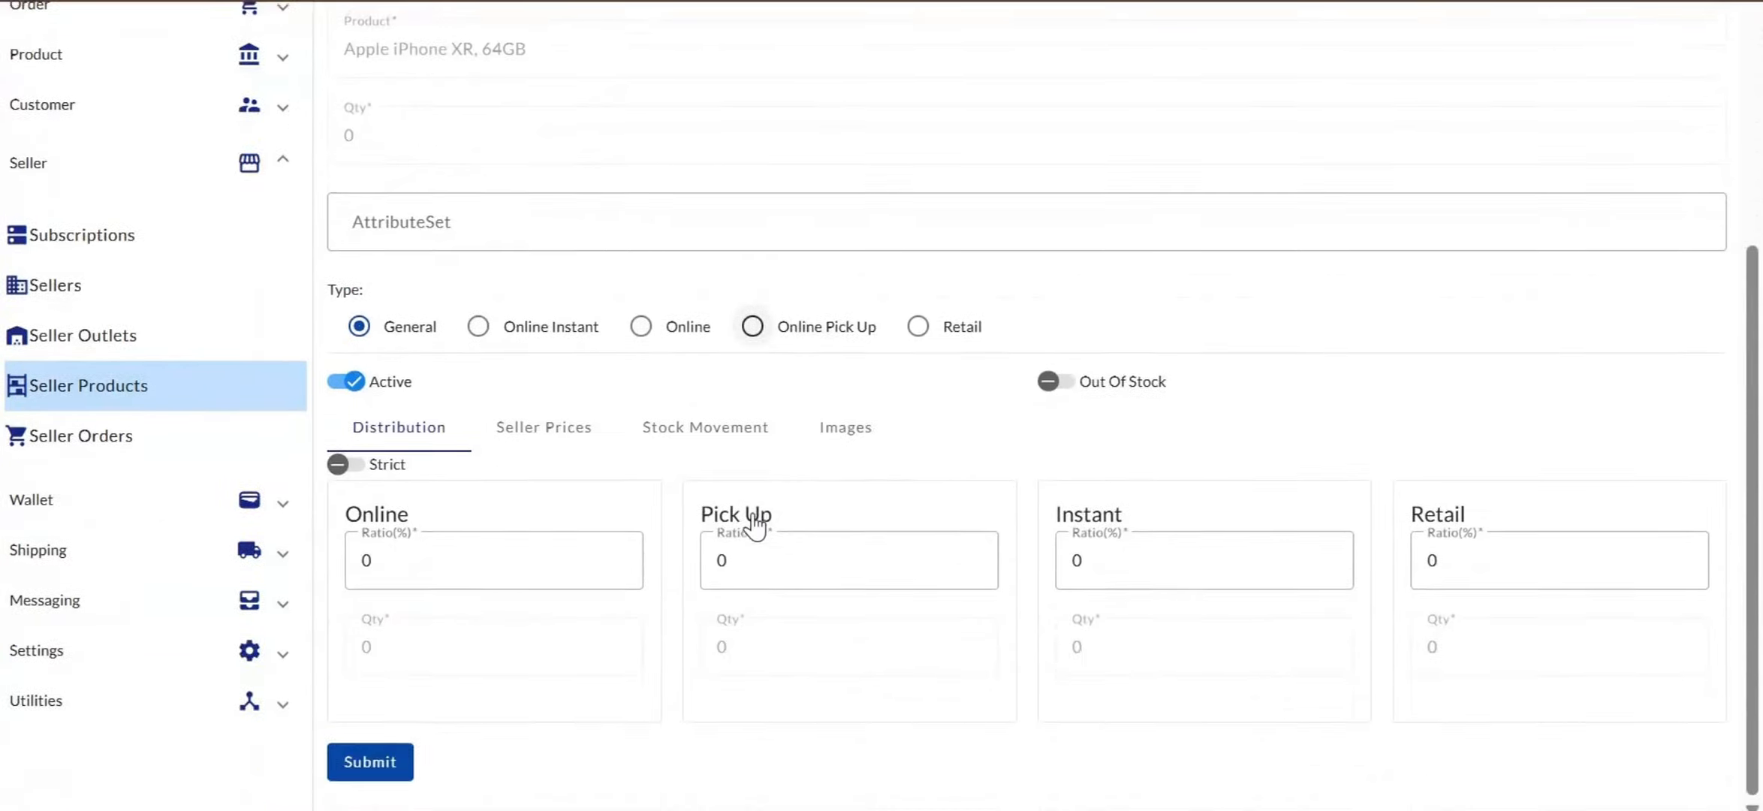
pyautogui.scroll(3, 751, 518)
pyautogui.scroll(7, 753, 405)
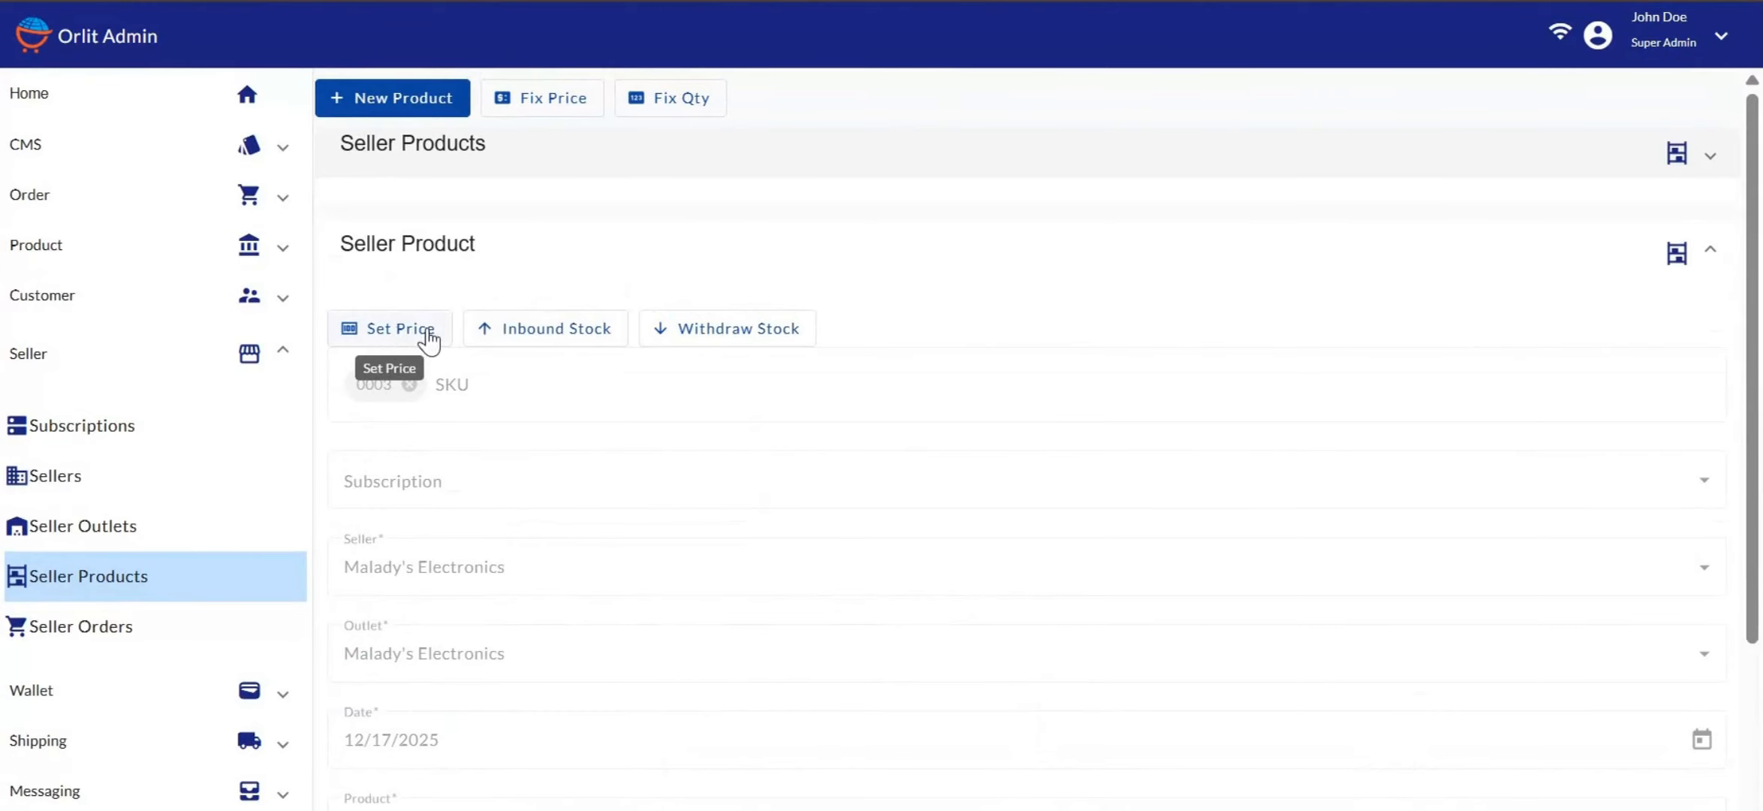
# Set the iPhone XR's price type to Pieces and replace the 20000 price with 25000
pyautogui.click(389, 342)
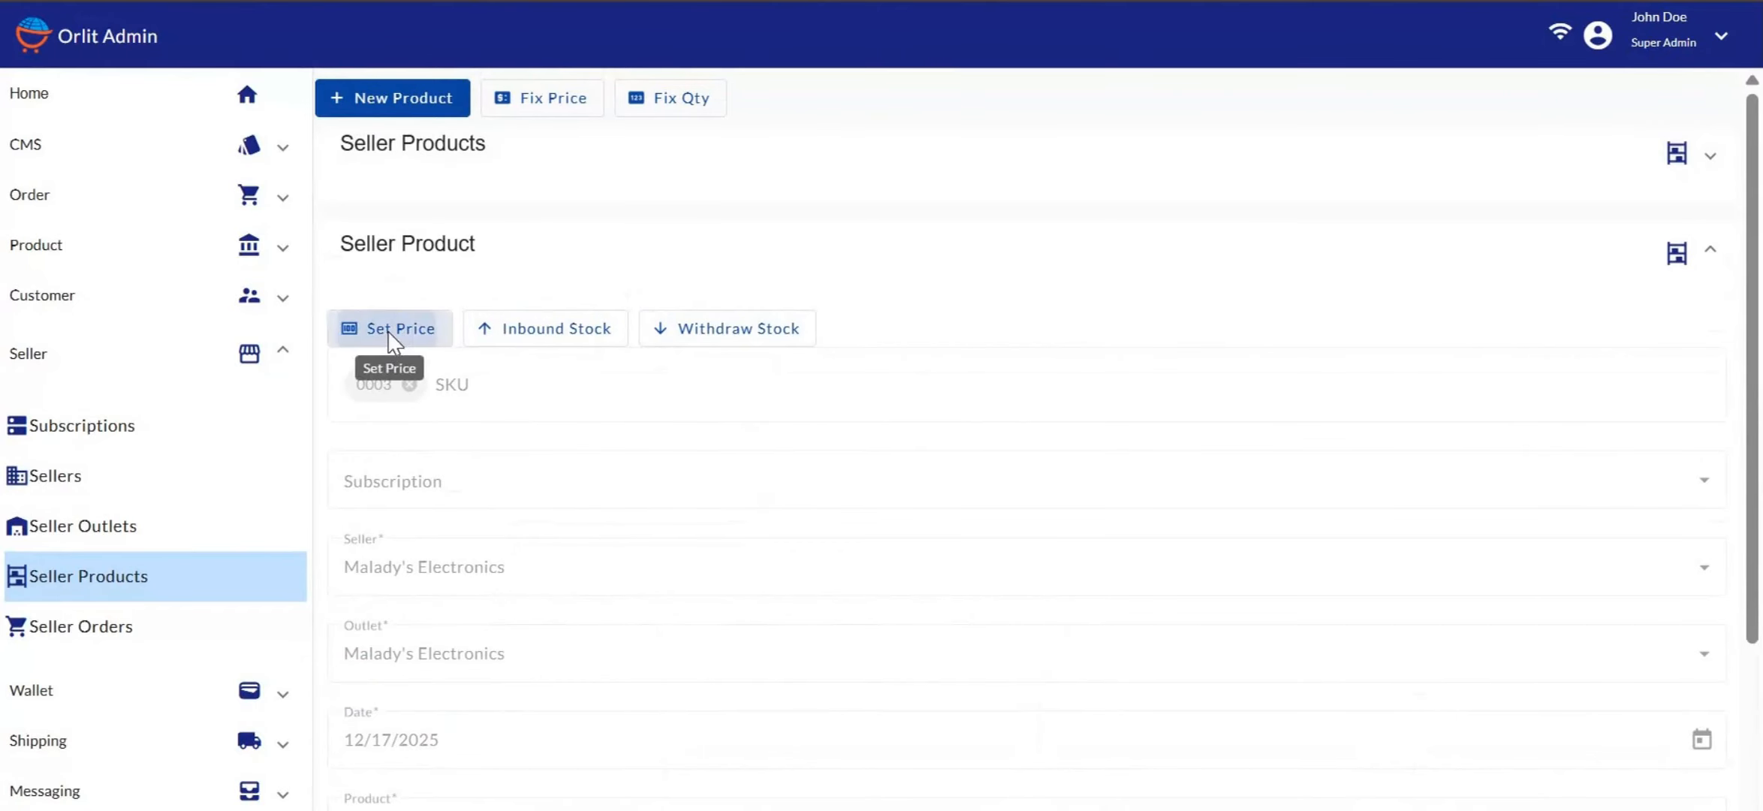
pyautogui.click(1418, 135)
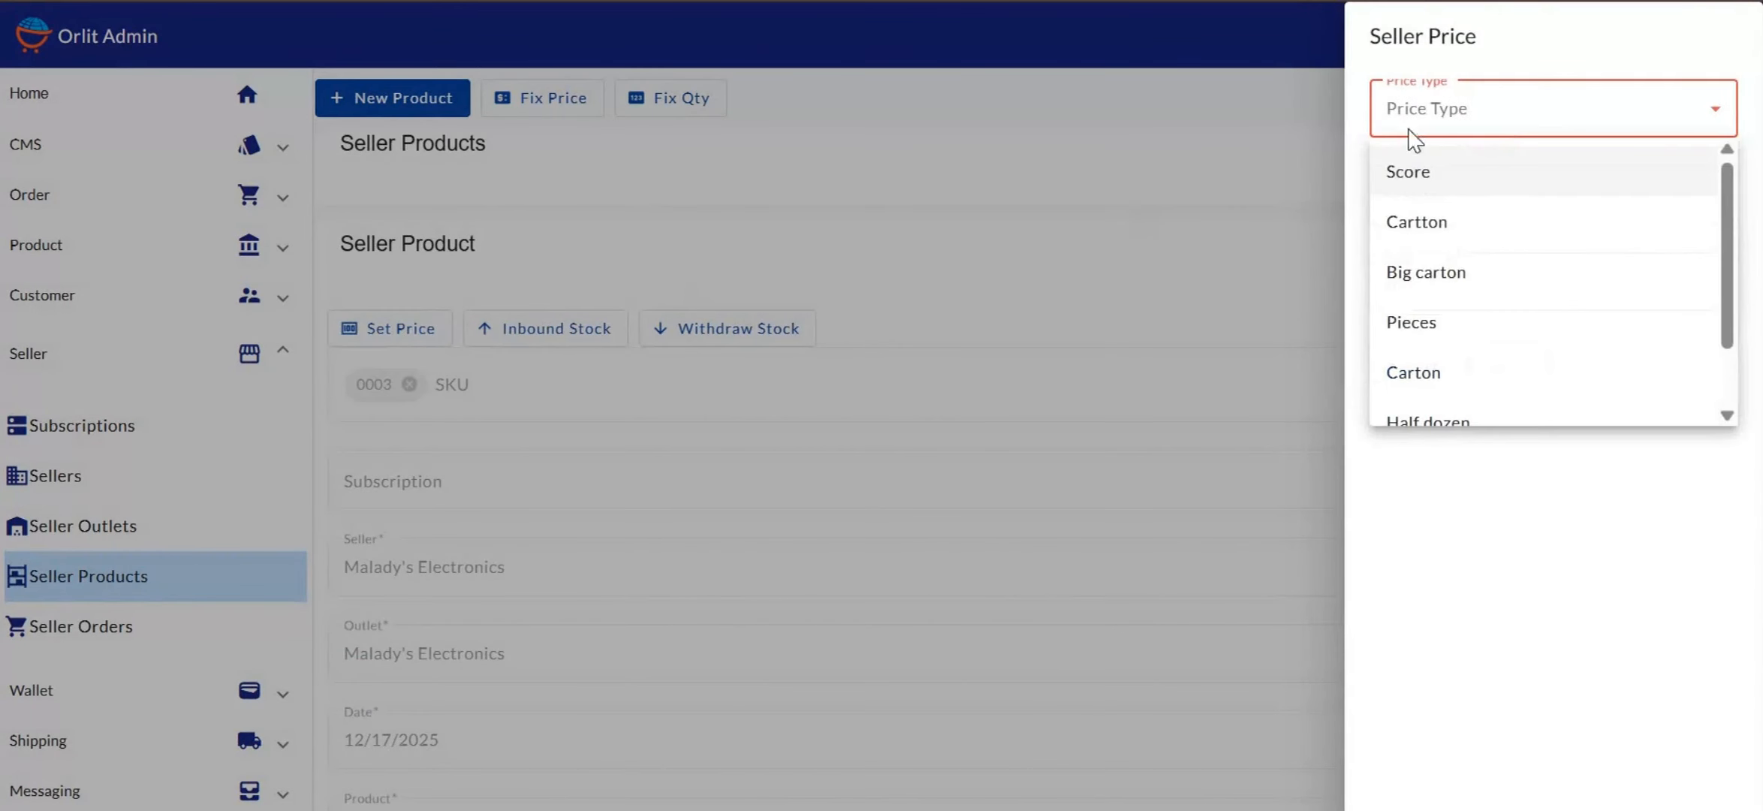
pyautogui.click(1433, 324)
pyautogui.click(1454, 191)
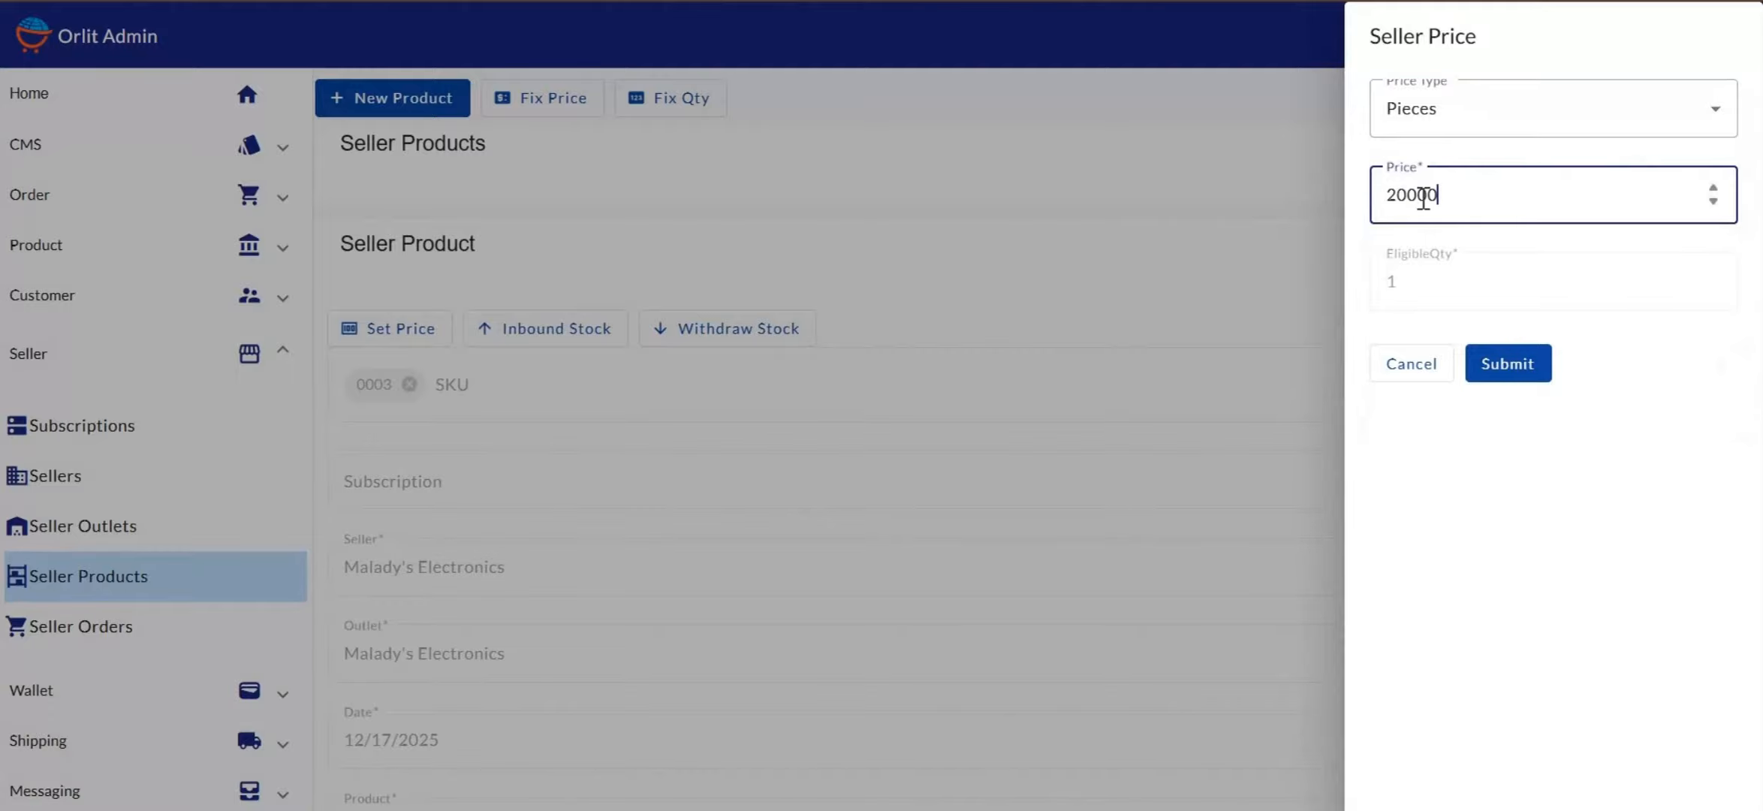
pyautogui.press('BackSpace')
pyautogui.press('BackSpace')
pyautogui.press('BackSpace')
pyautogui.press('BackSpace')
pyautogui.press('BackSpace')
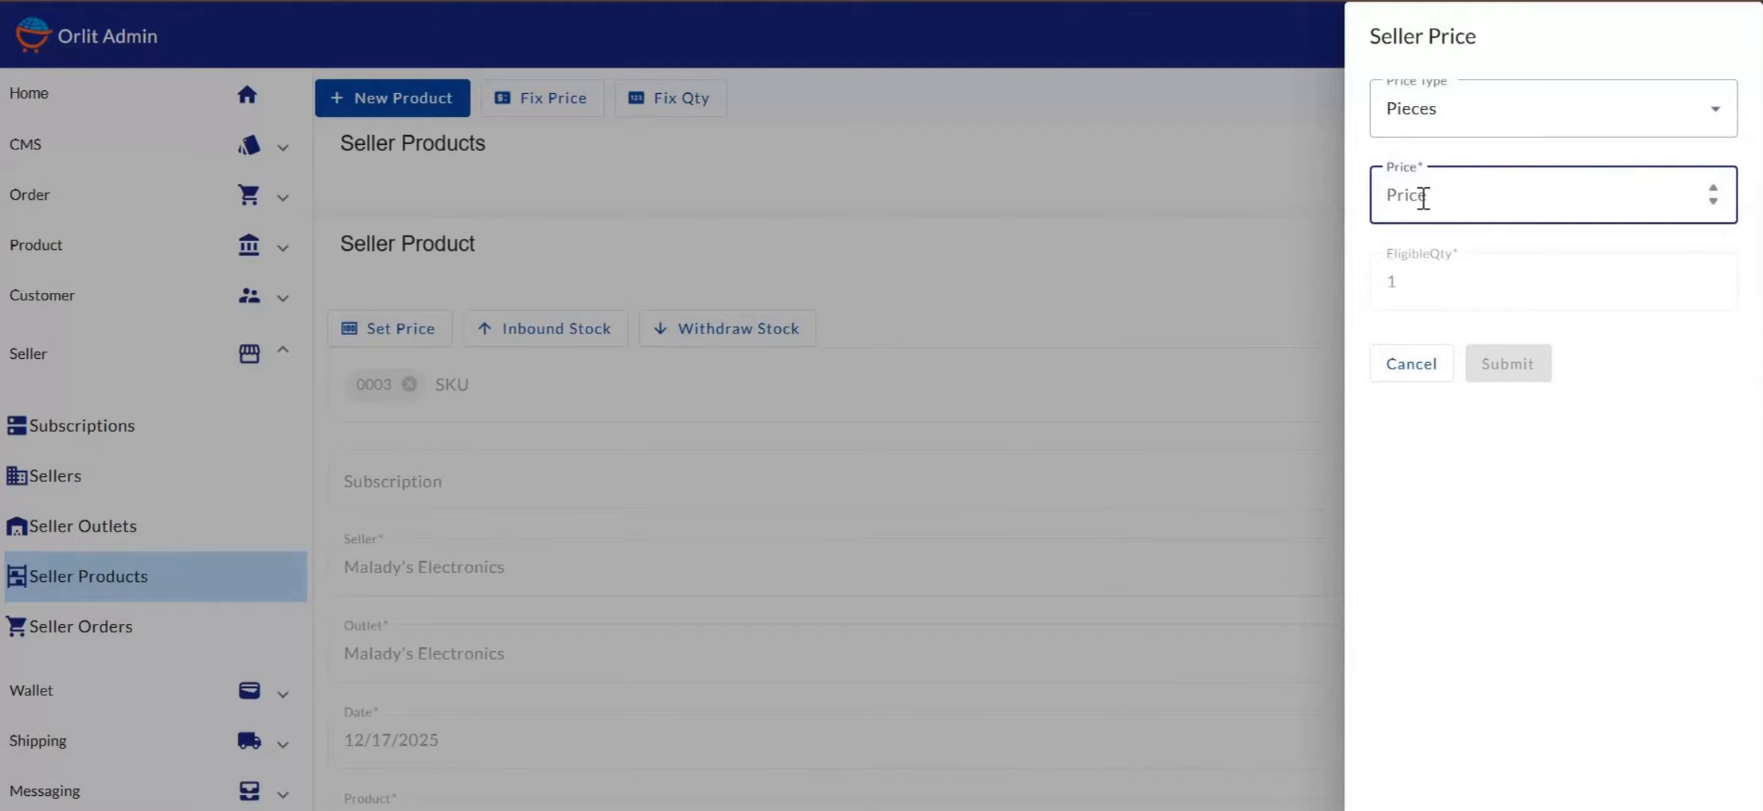
pyautogui.write('2')
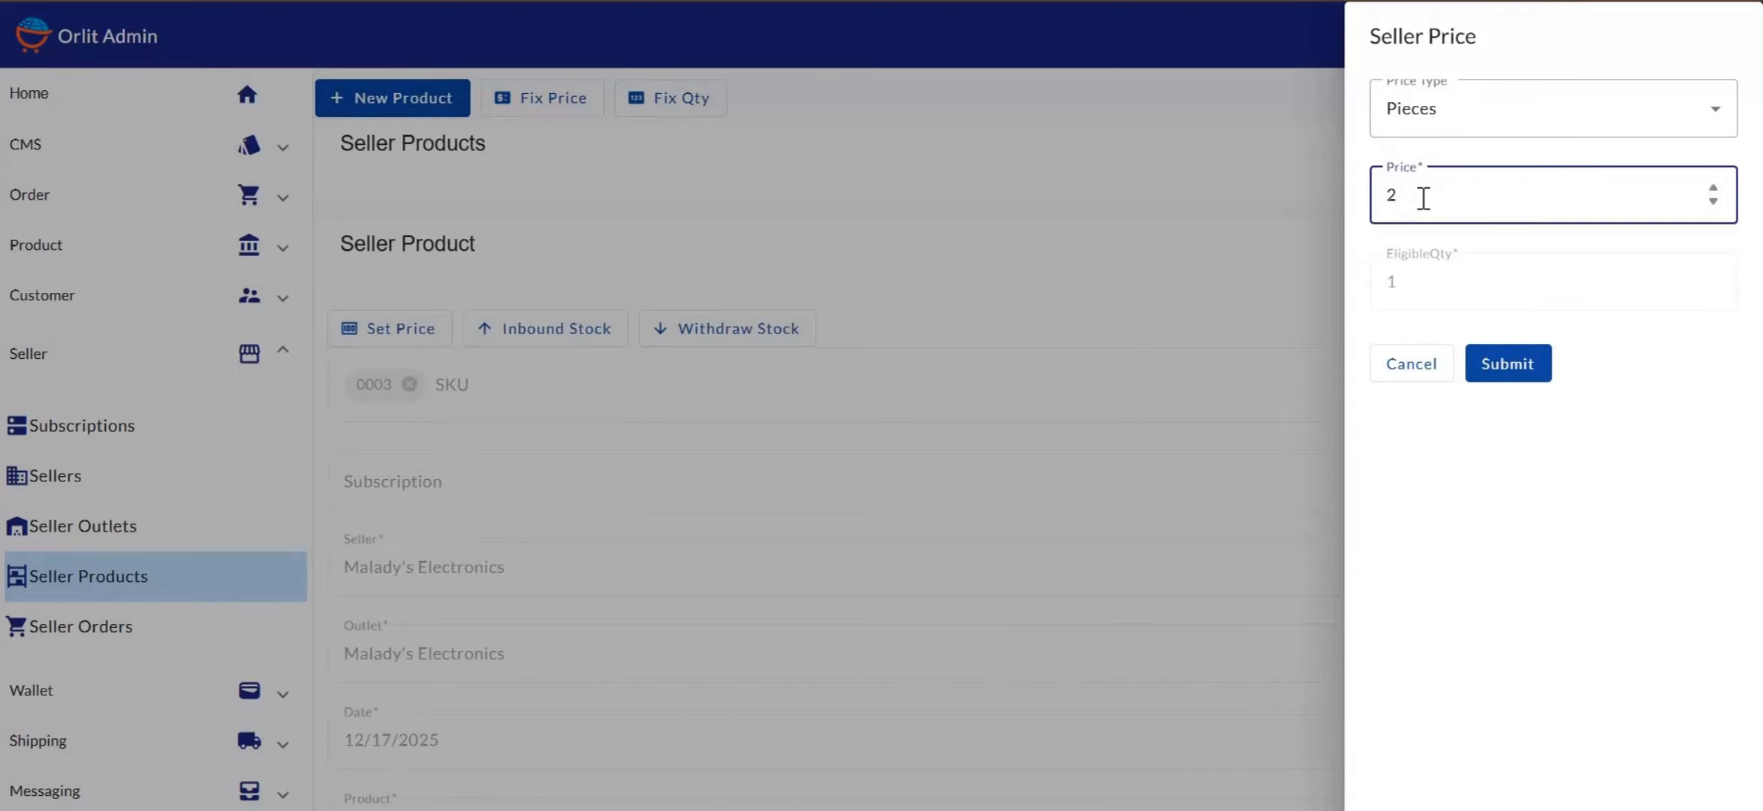
pyautogui.write('5000')
# Save the 25000 Pieces price and start an inbound stock entry of 10 units
pyautogui.click(1519, 363)
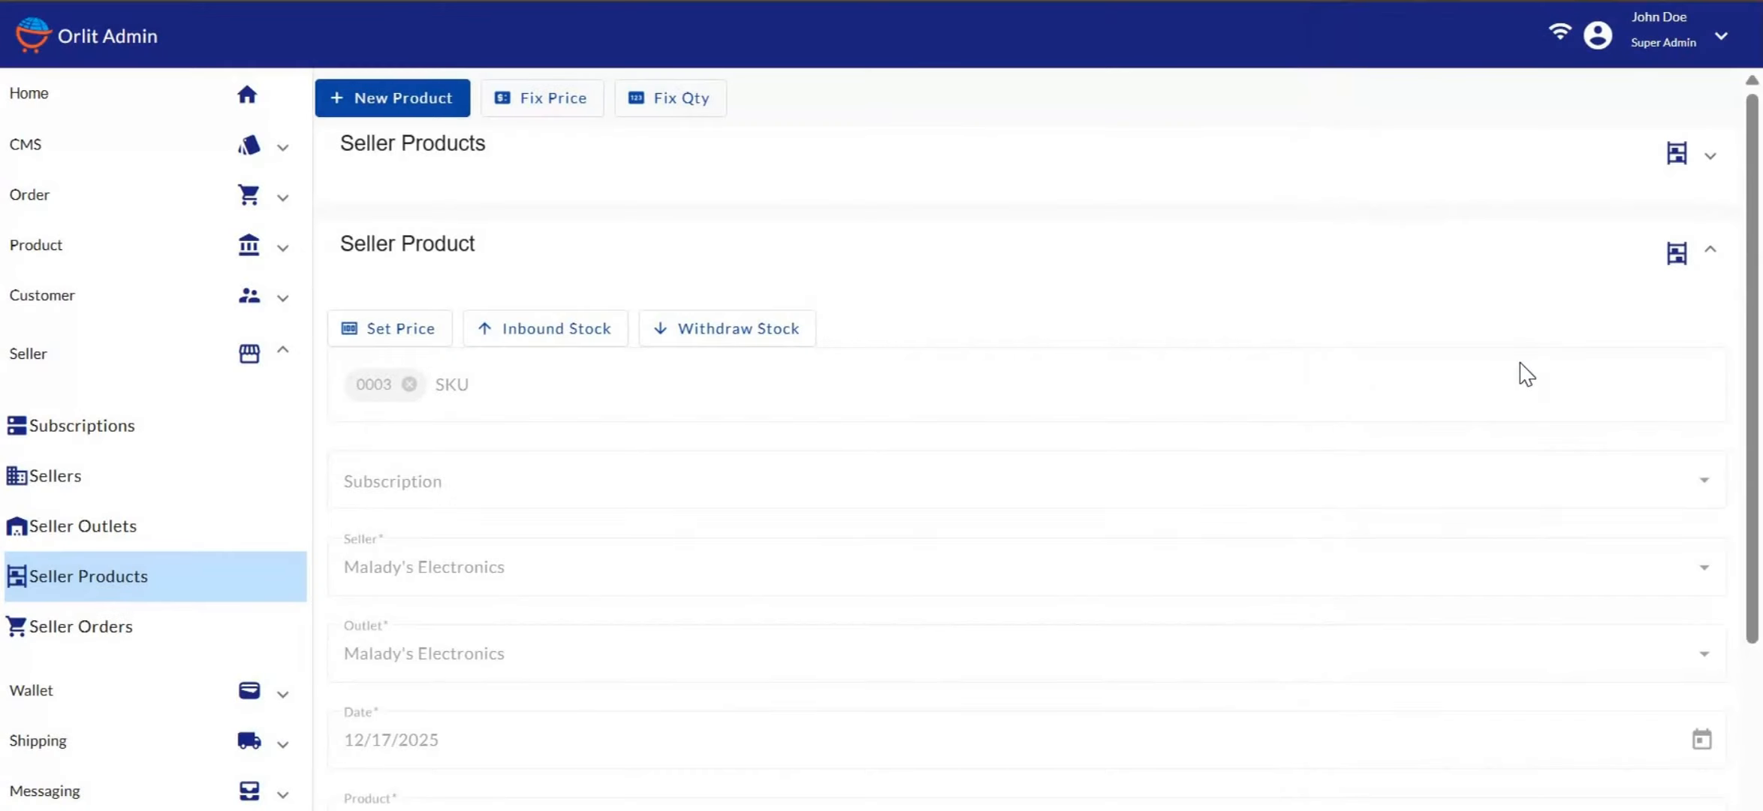
pyautogui.click(537, 330)
pyautogui.click(1416, 112)
pyautogui.press('BackSpace')
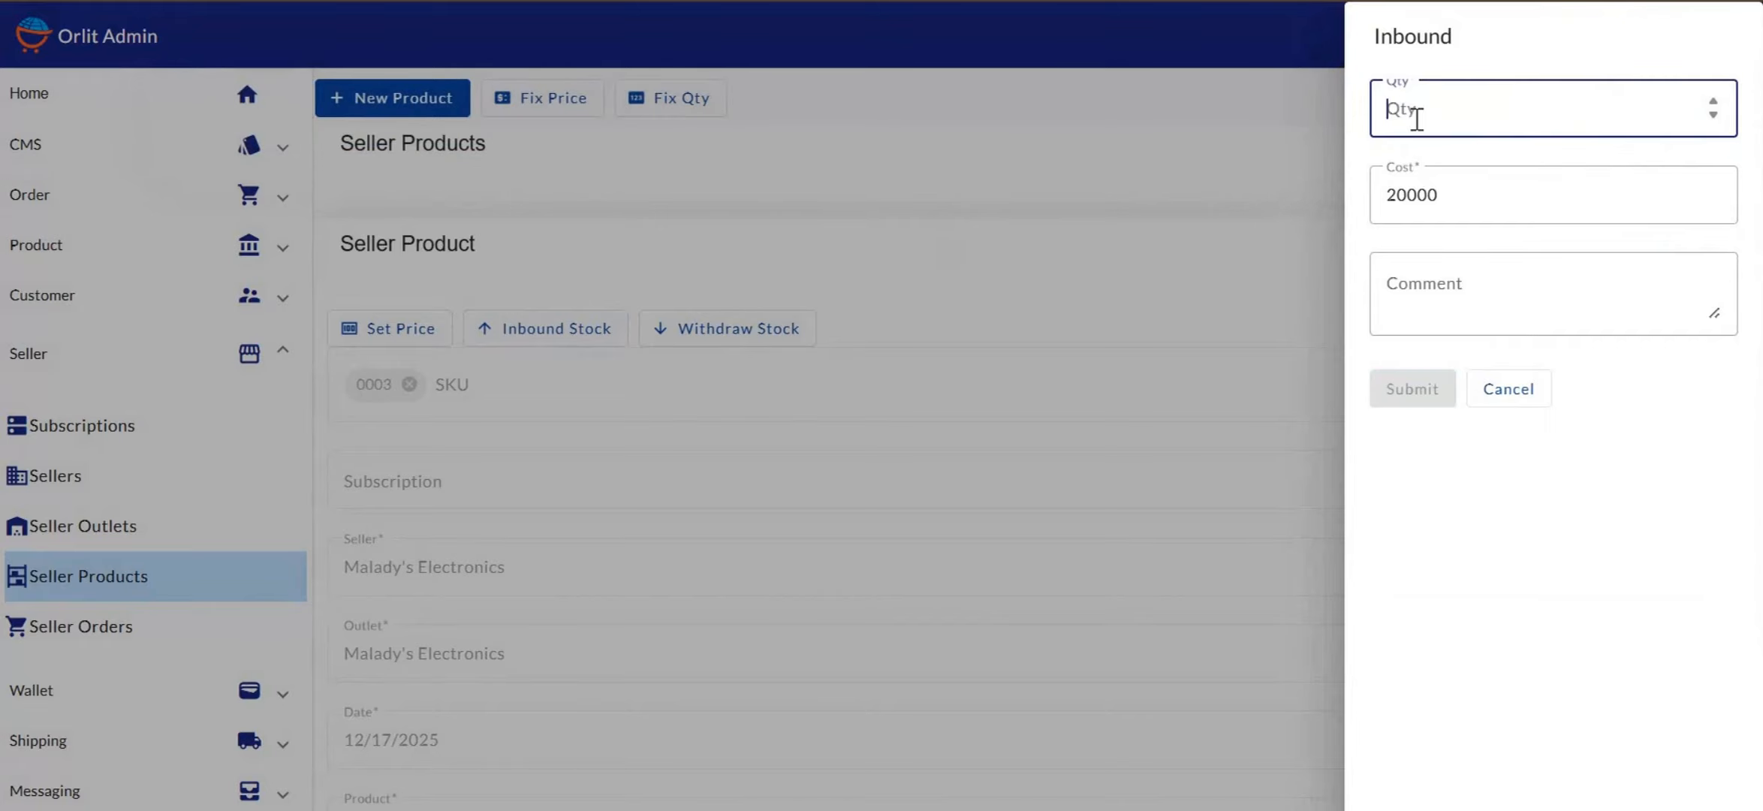
pyautogui.write('10')
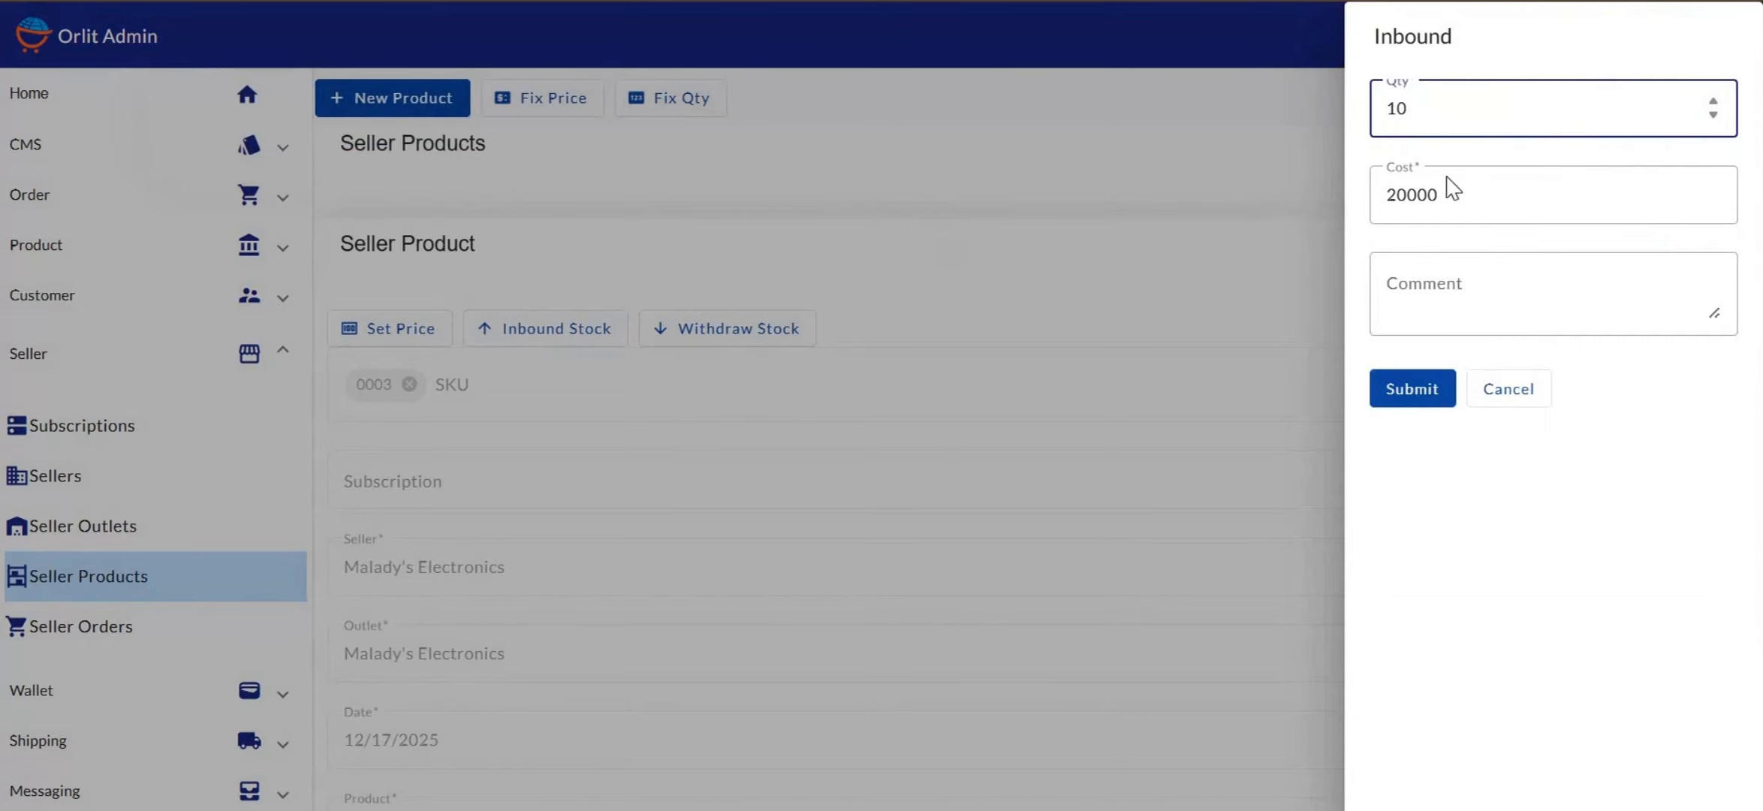
# Set the inbound cost, add the comment 'Inbound stock', and submit the entry
pyautogui.moveTo(1457, 195); pyautogui.dragTo(1365, 184)
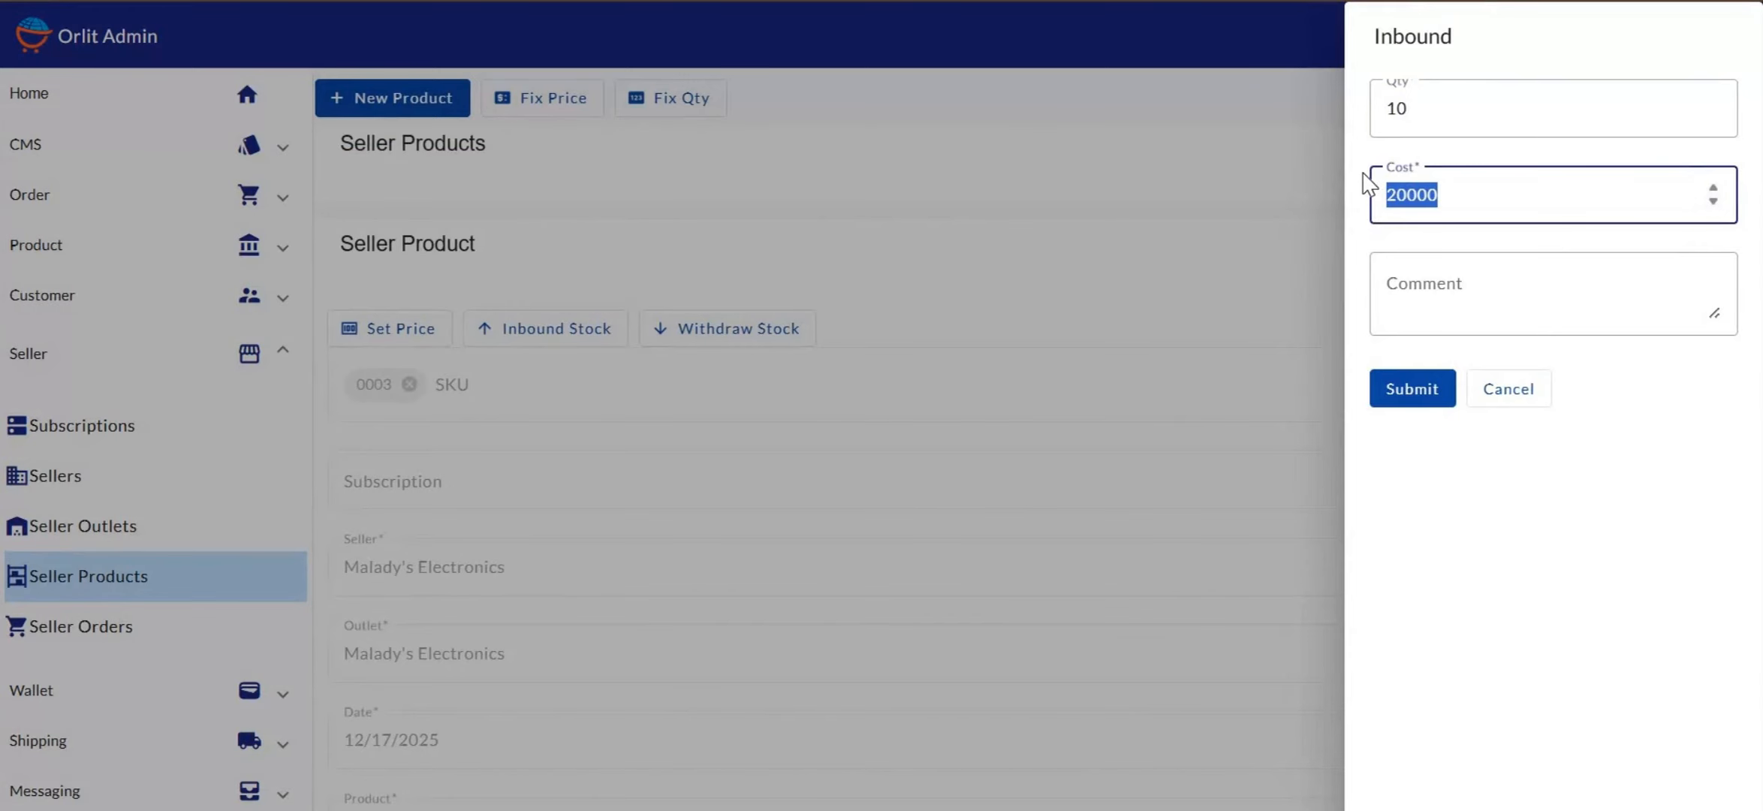
pyautogui.write('25000')
pyautogui.press('BackSpace')
pyautogui.press('BackSpace')
pyautogui.press('BackSpace')
pyautogui.press('BackSpace')
pyautogui.write('0000')
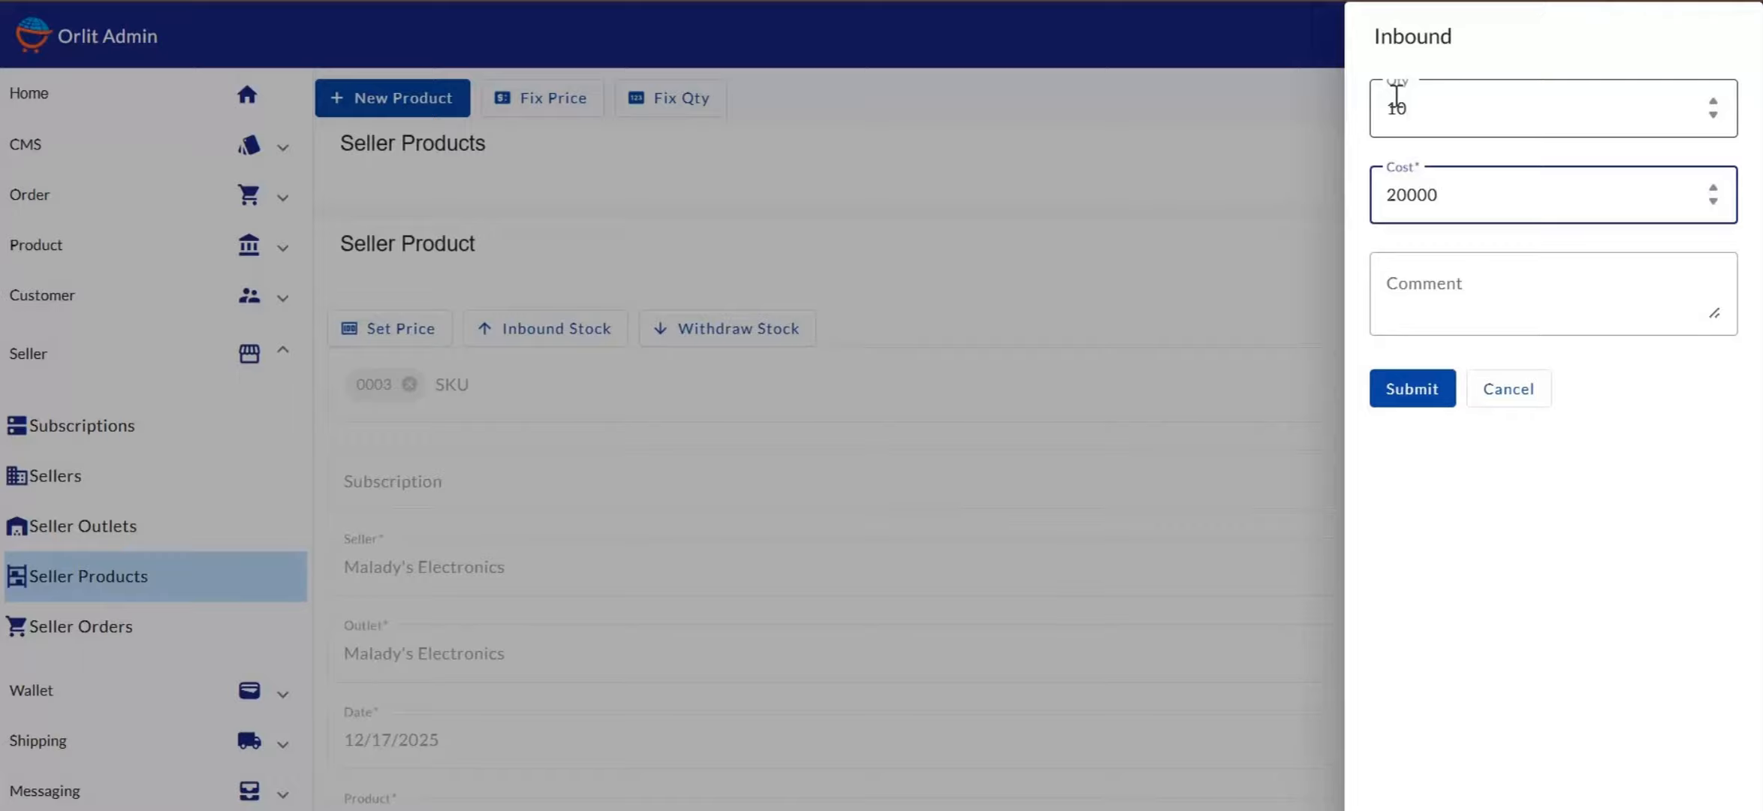
pyautogui.click(1440, 291)
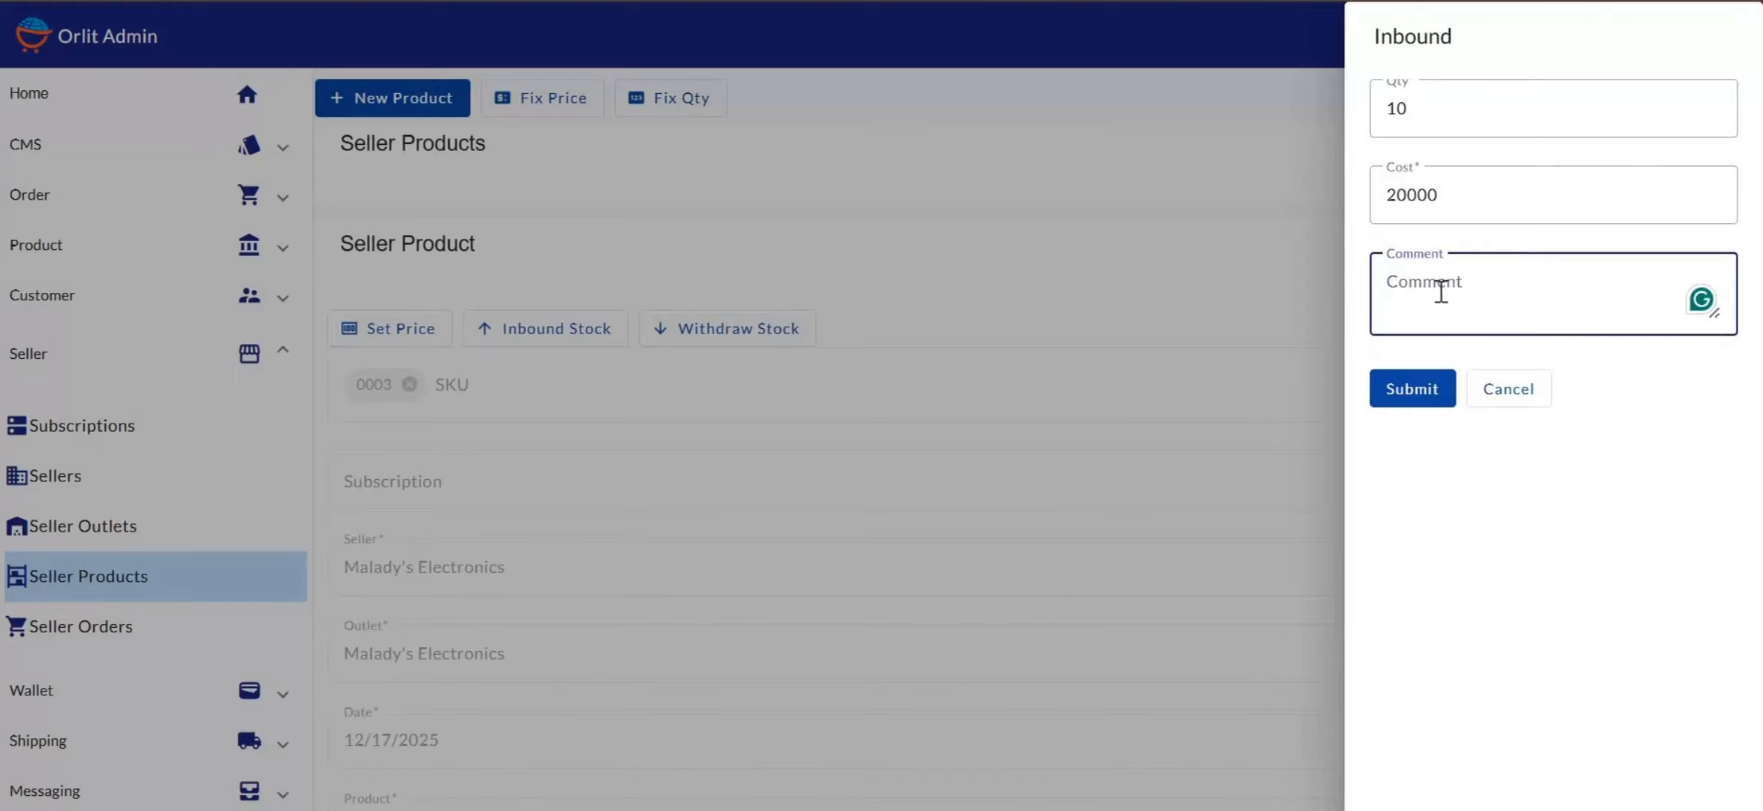
pyautogui.write('Inbound ')
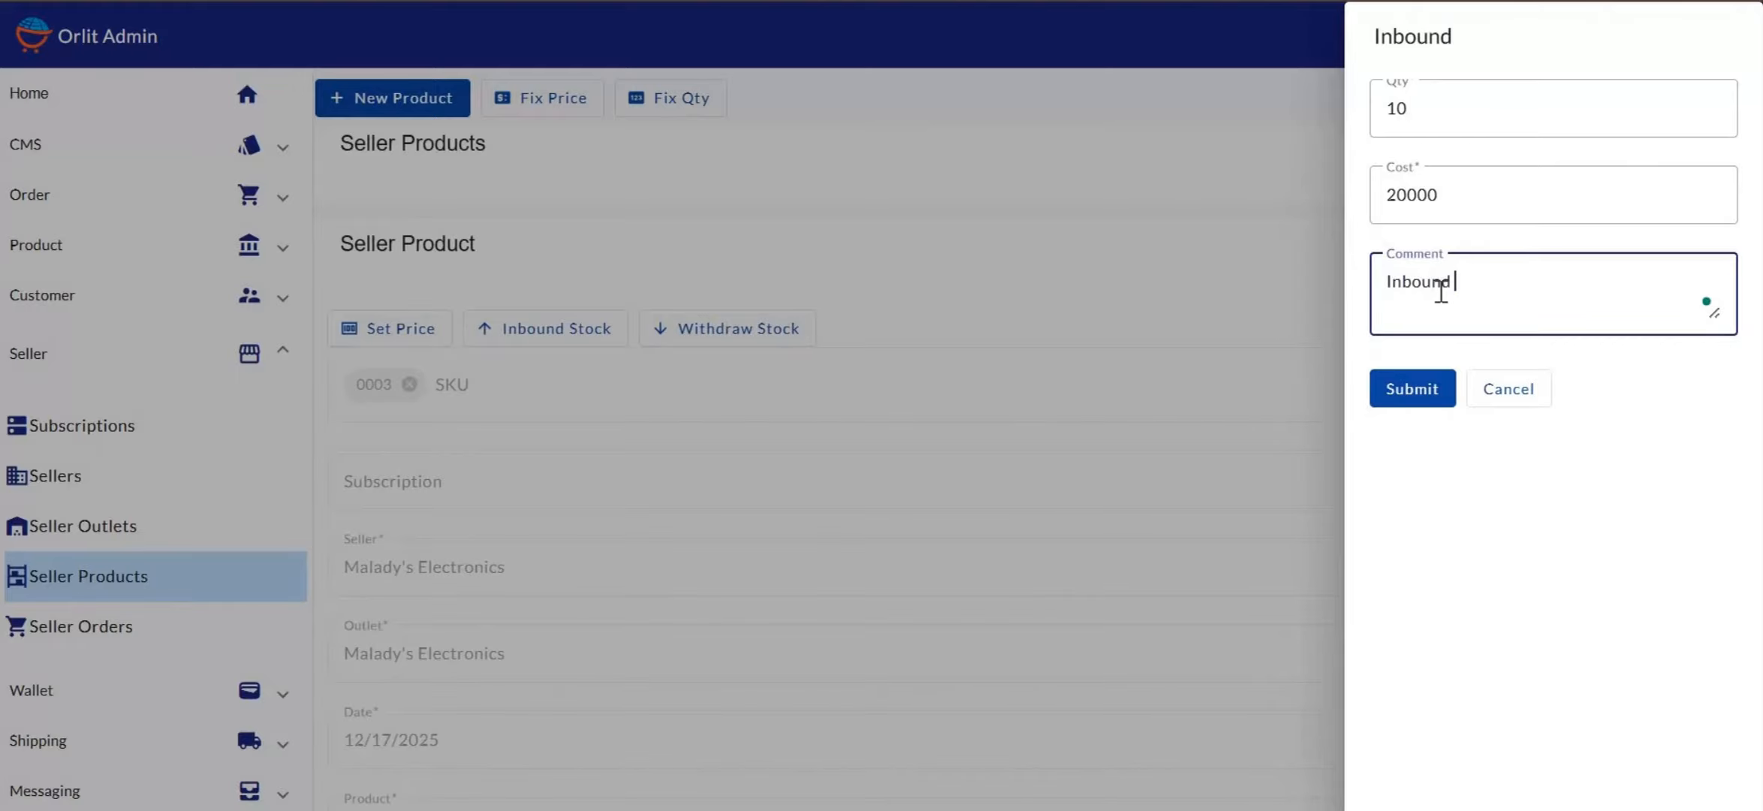
pyautogui.write('stock')
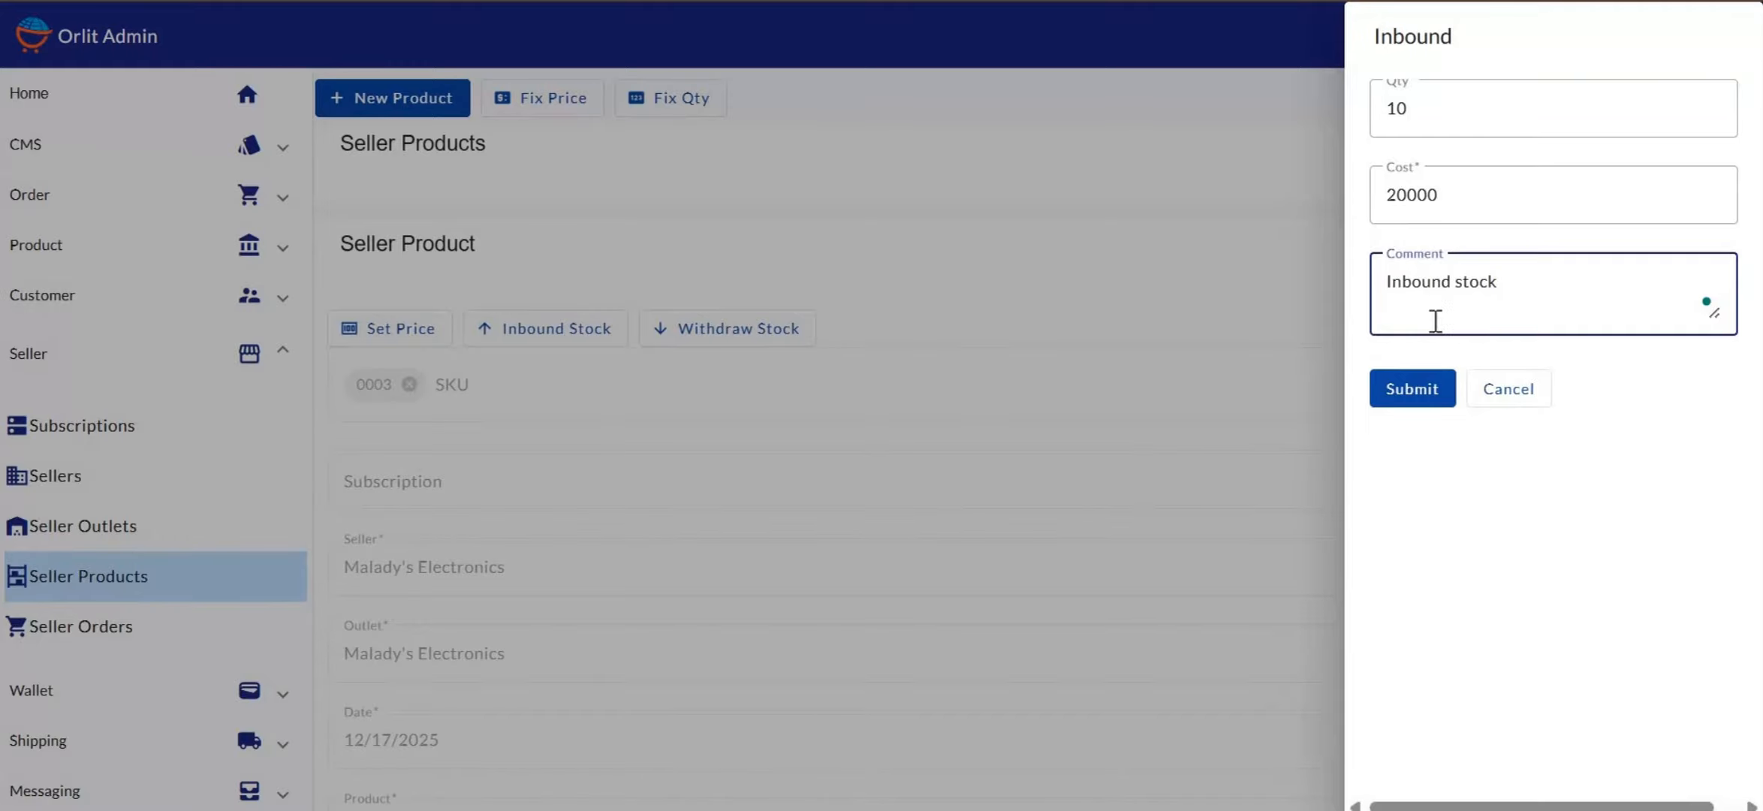
pyautogui.click(1421, 404)
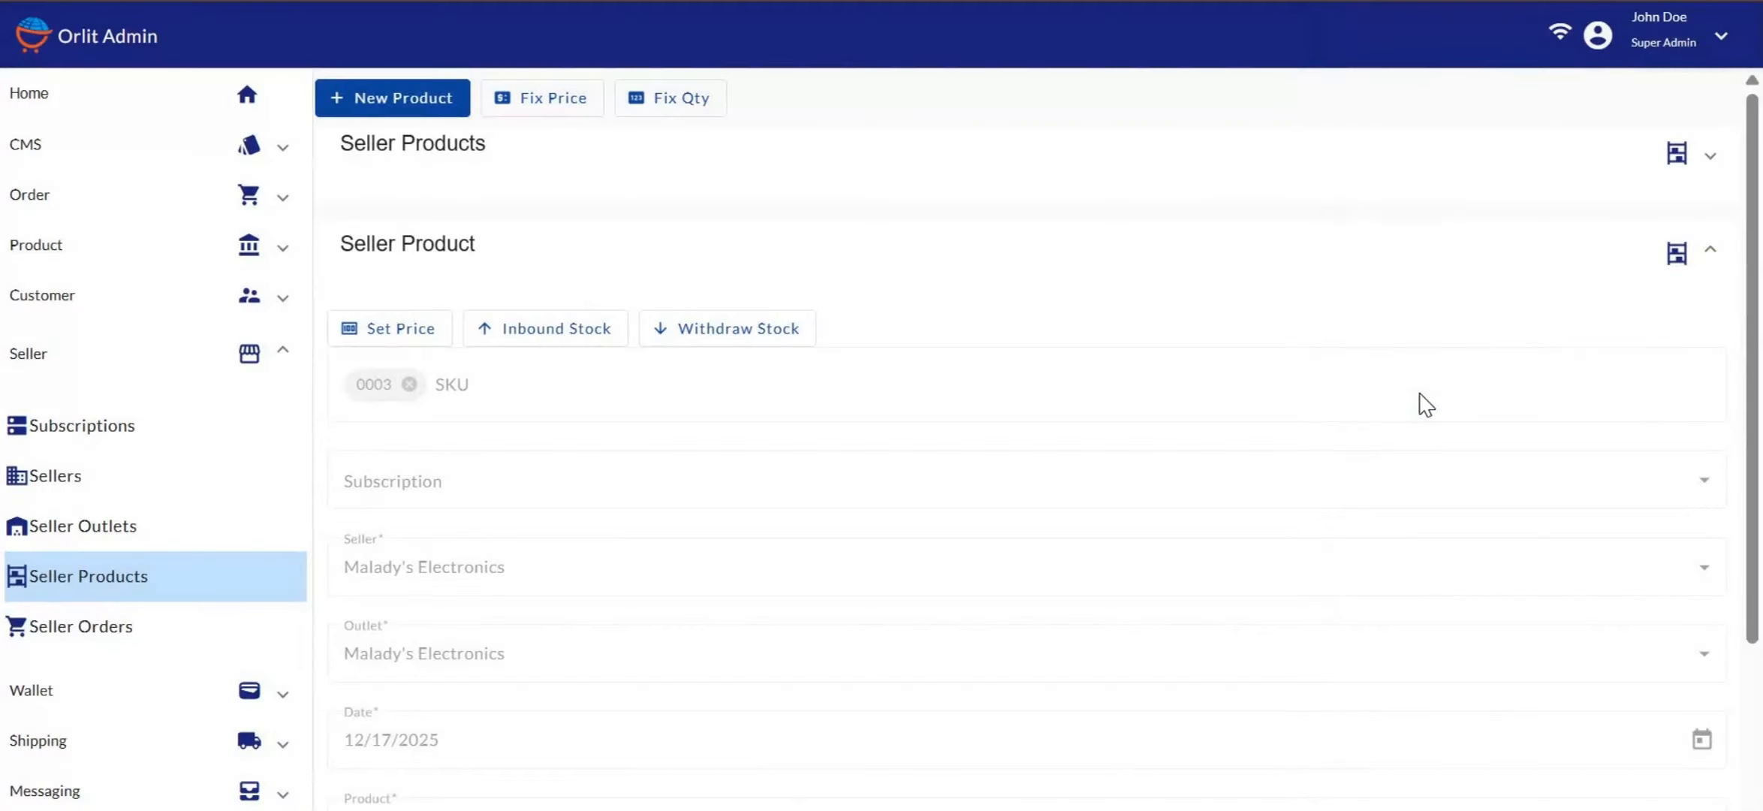
# Zoom in and check the Seller Product form now shows quantity 10
pyautogui.hotkey('ctrl', '+')
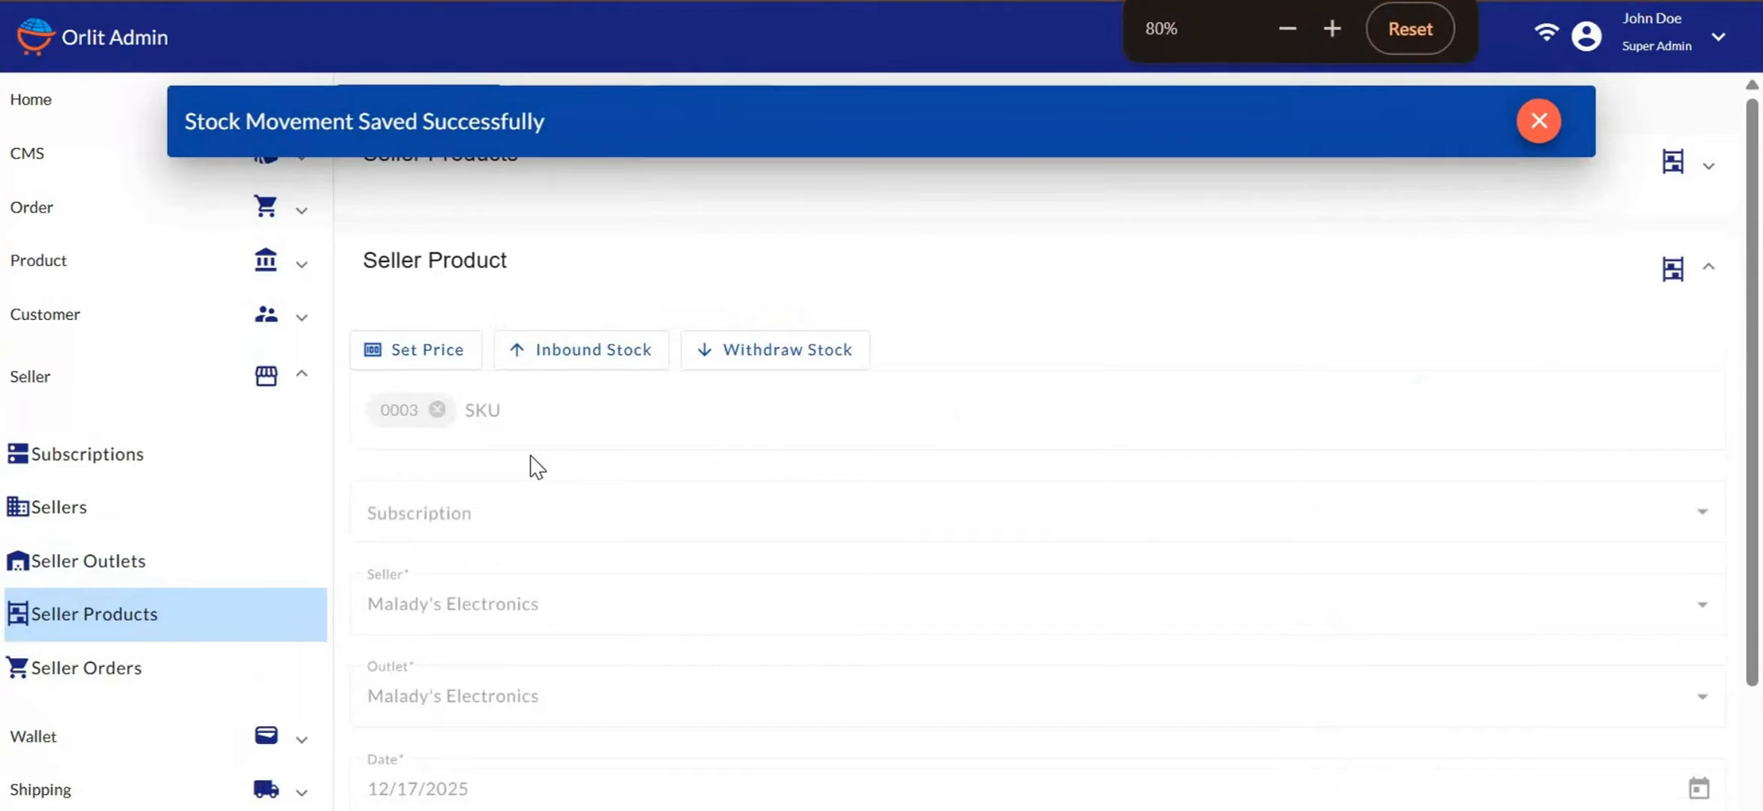
pyautogui.scroll(-2, 629, 460)
pyautogui.scroll(1, 635, 461)
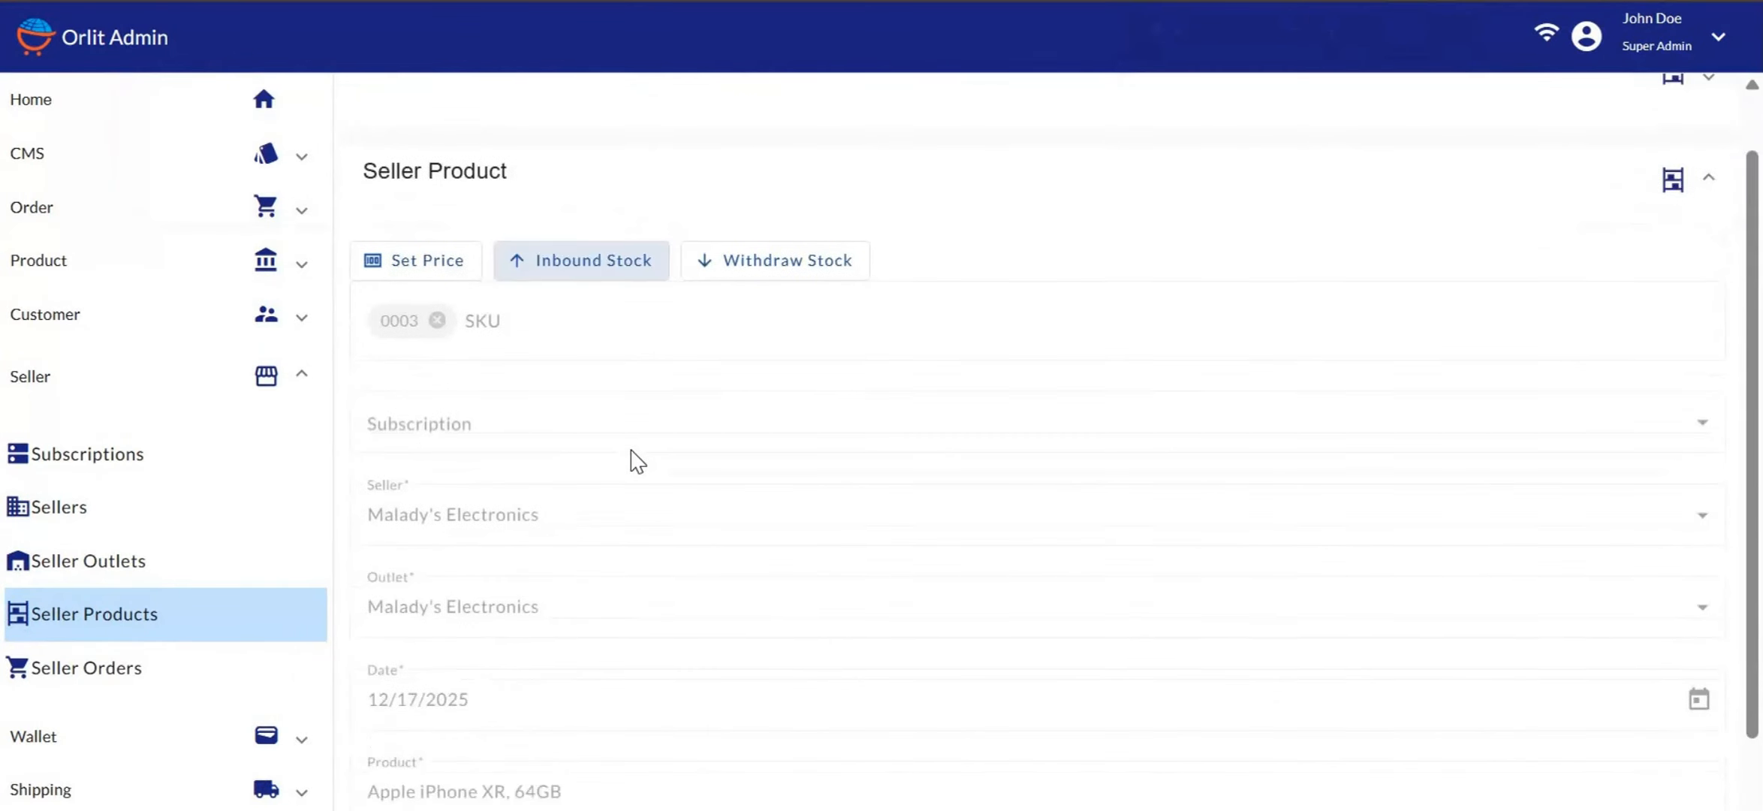
pyautogui.scroll(-4, 635, 460)
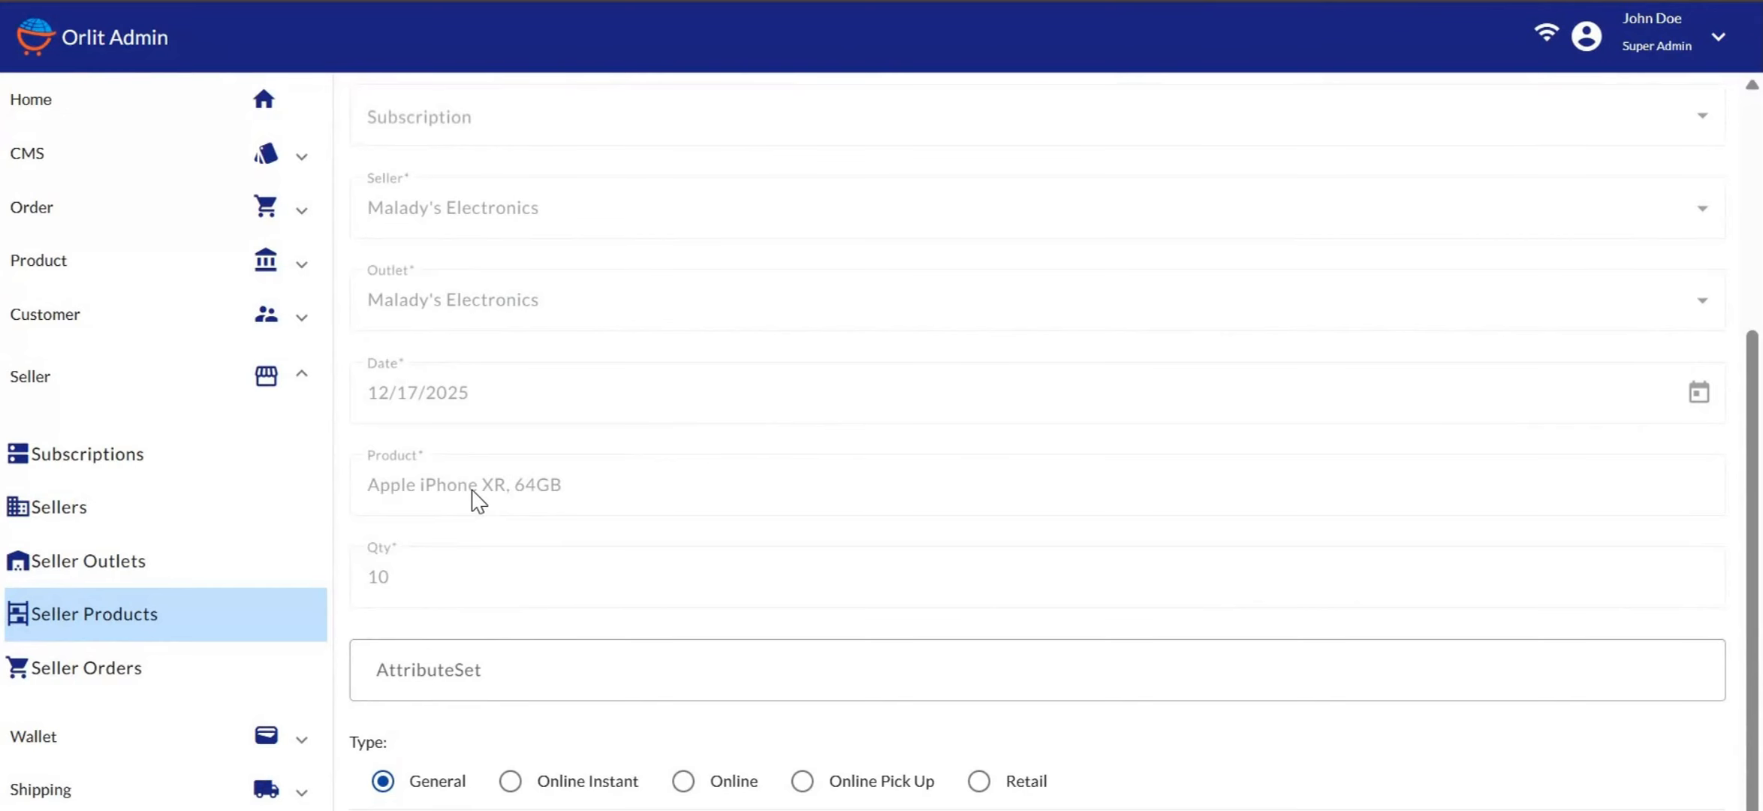
pyautogui.scroll(5, 477, 502)
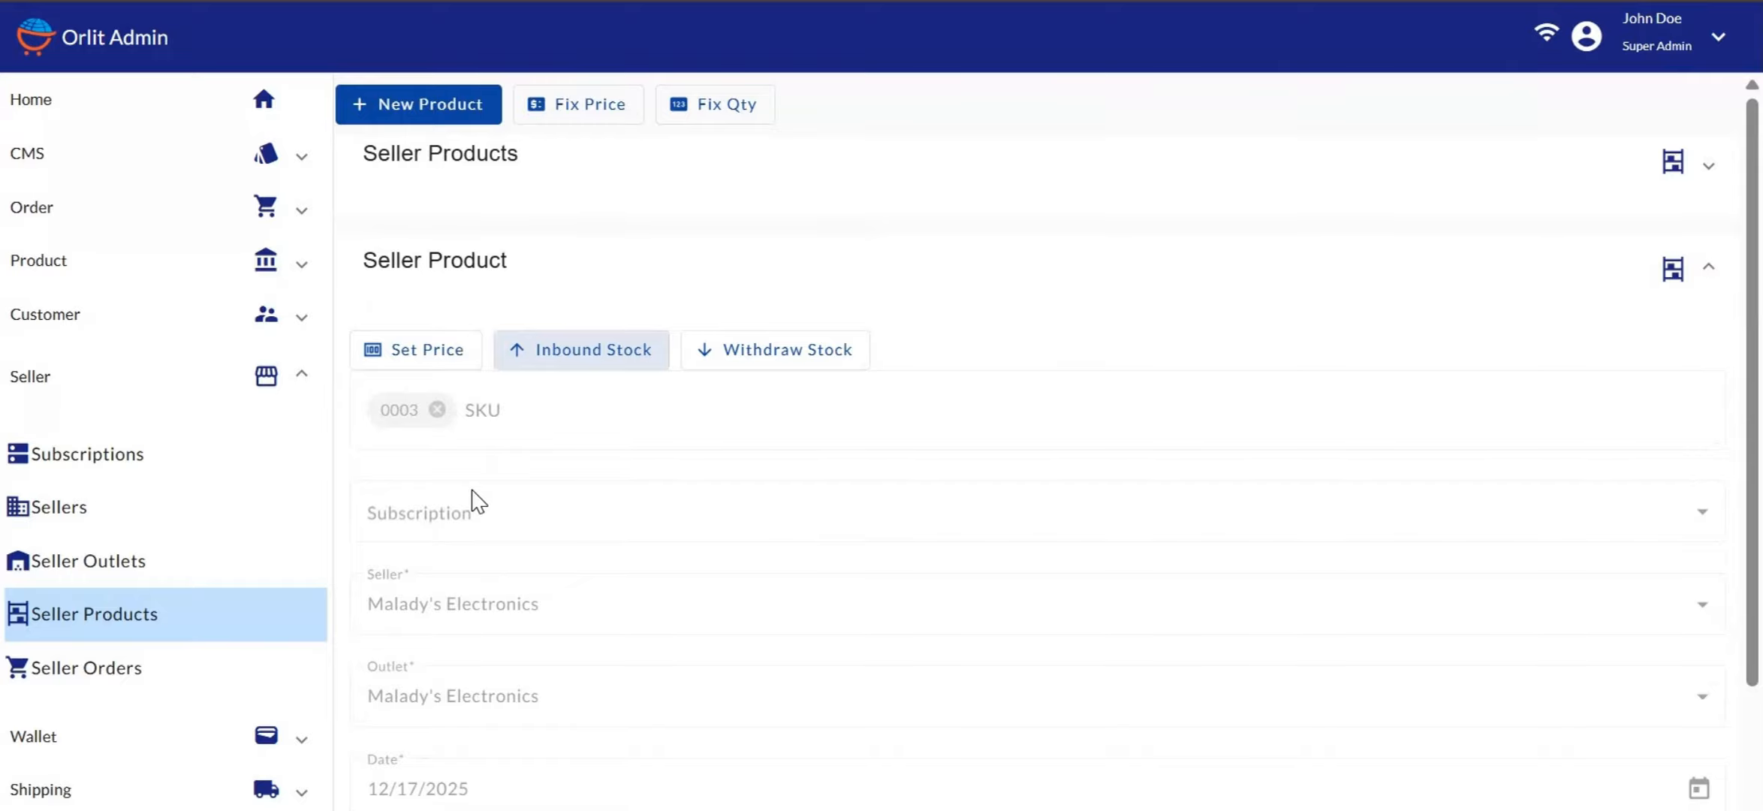
# Start a new seller product entry and enter the SKU to load the product details
pyautogui.click(421, 106)
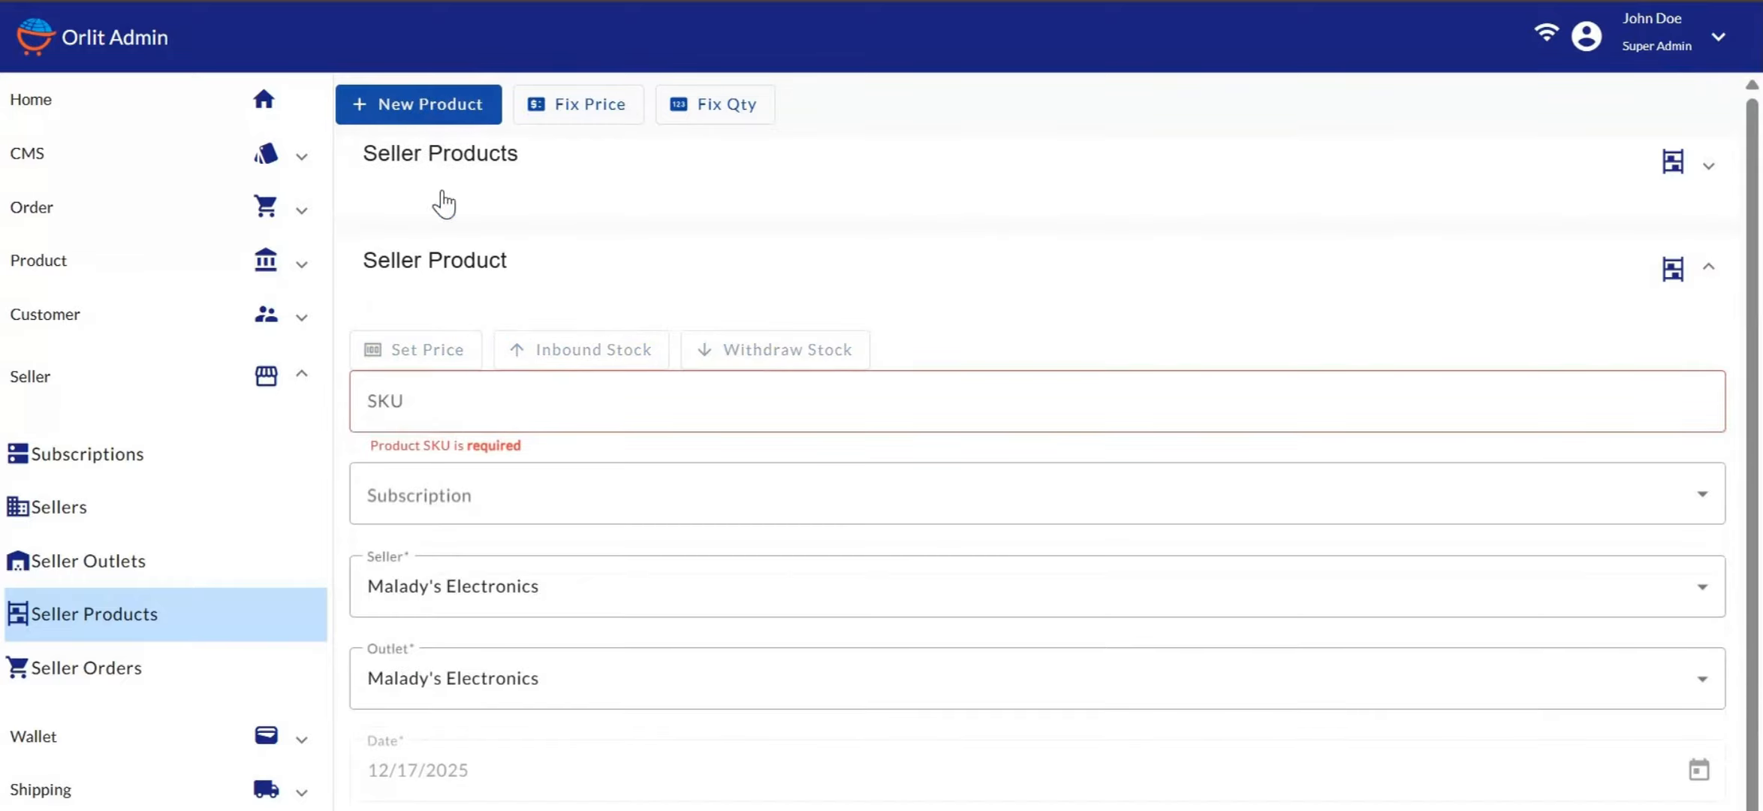
pyautogui.click(441, 392)
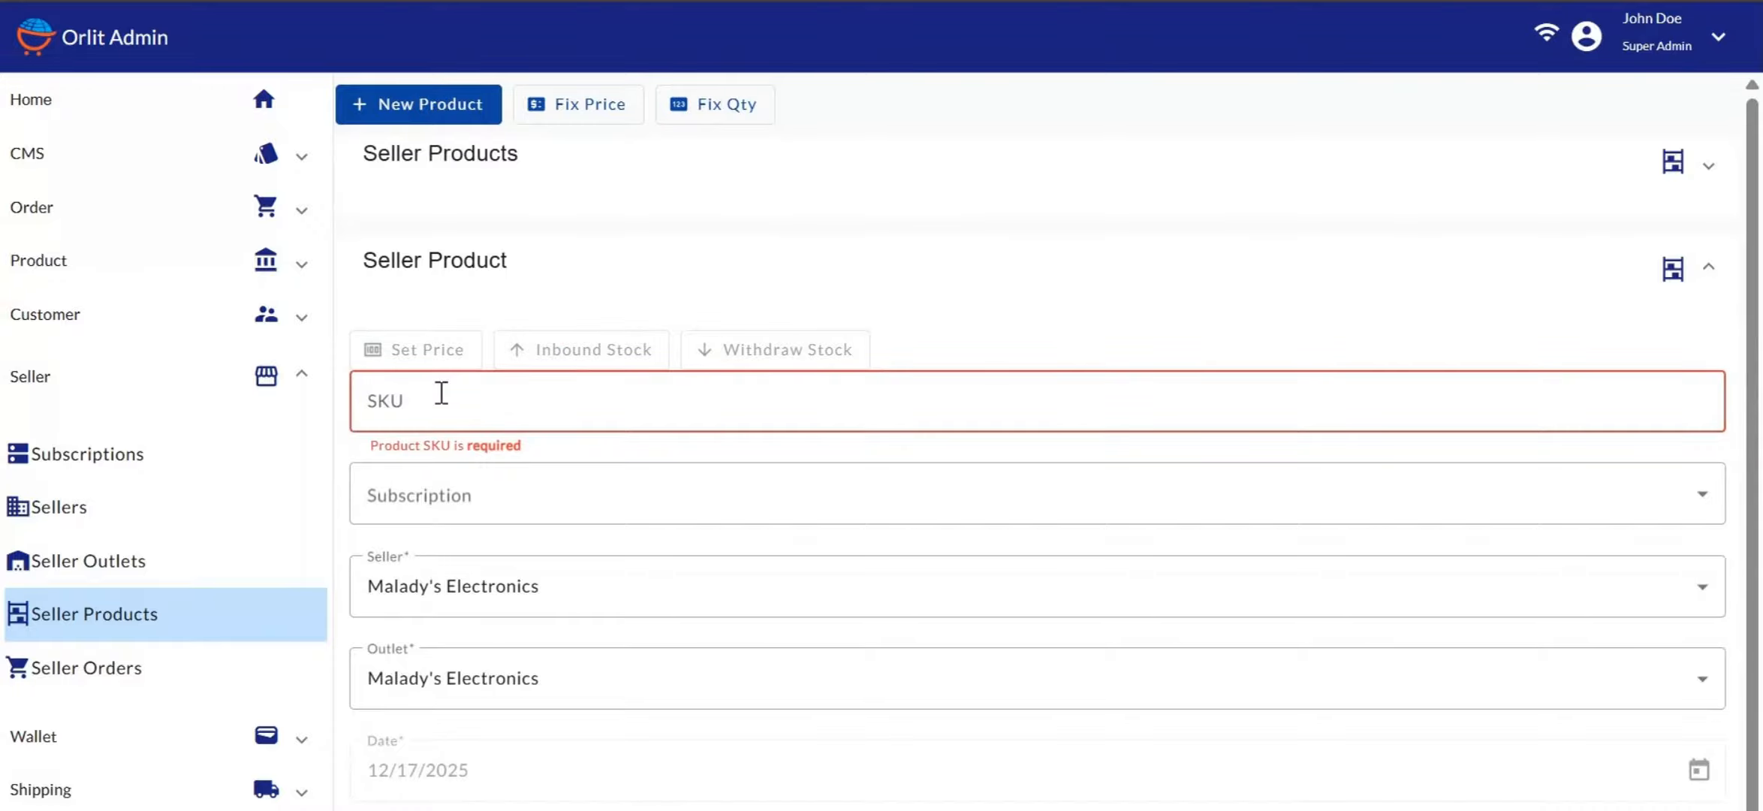
pyautogui.write('0003')
pyautogui.press('BackSpace')
pyautogui.press('BackSpace')
pyautogui.press('BackSpace')
pyautogui.press('BackSpace')
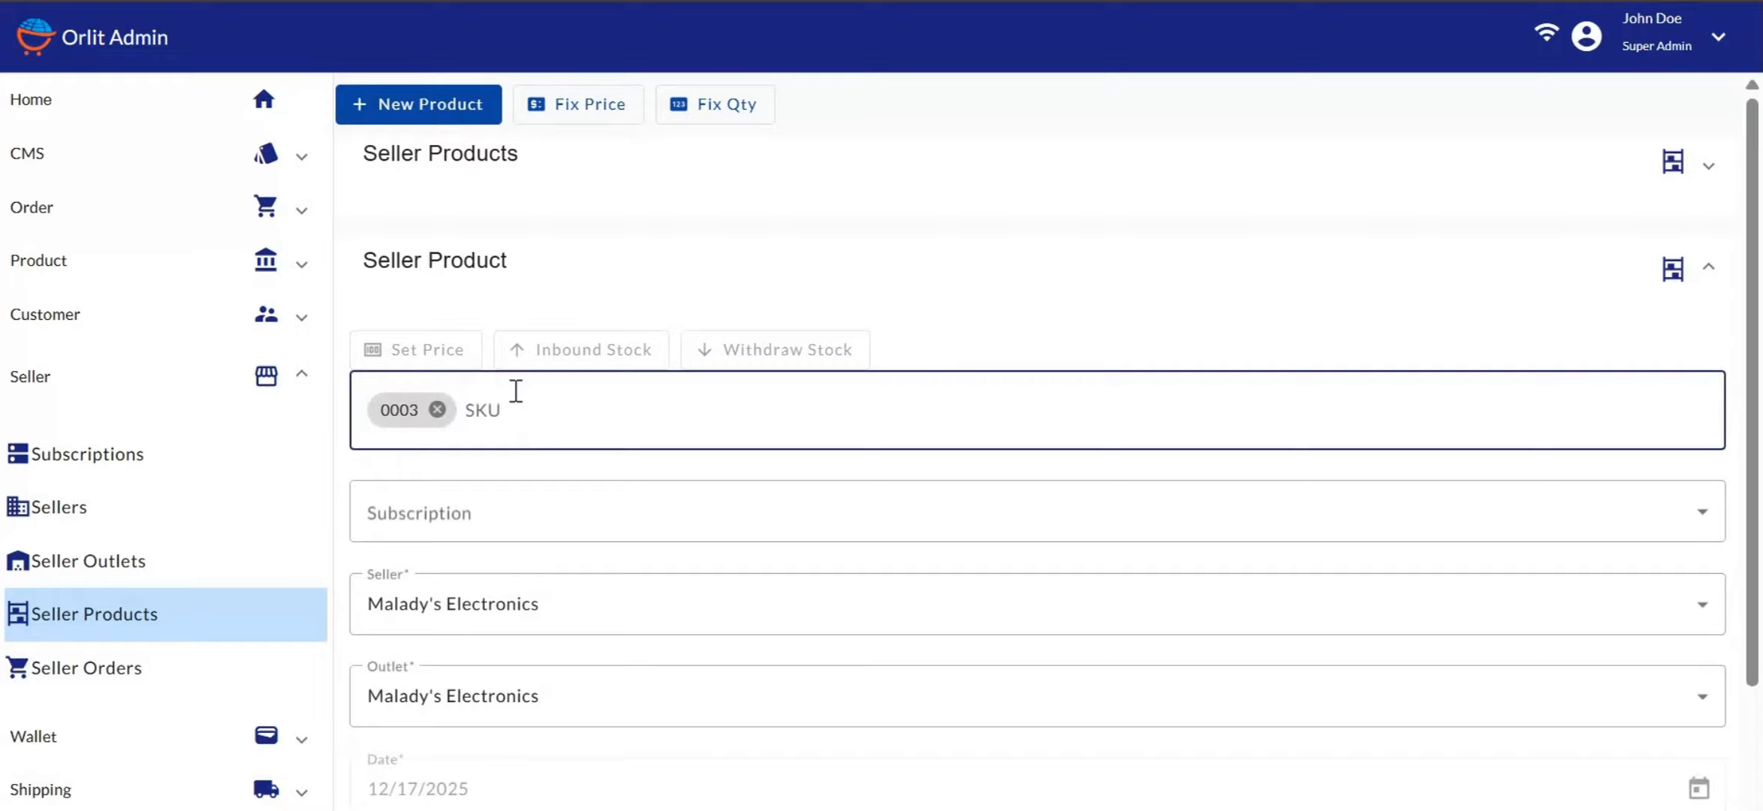
pyautogui.scroll(-8, 591, 453)
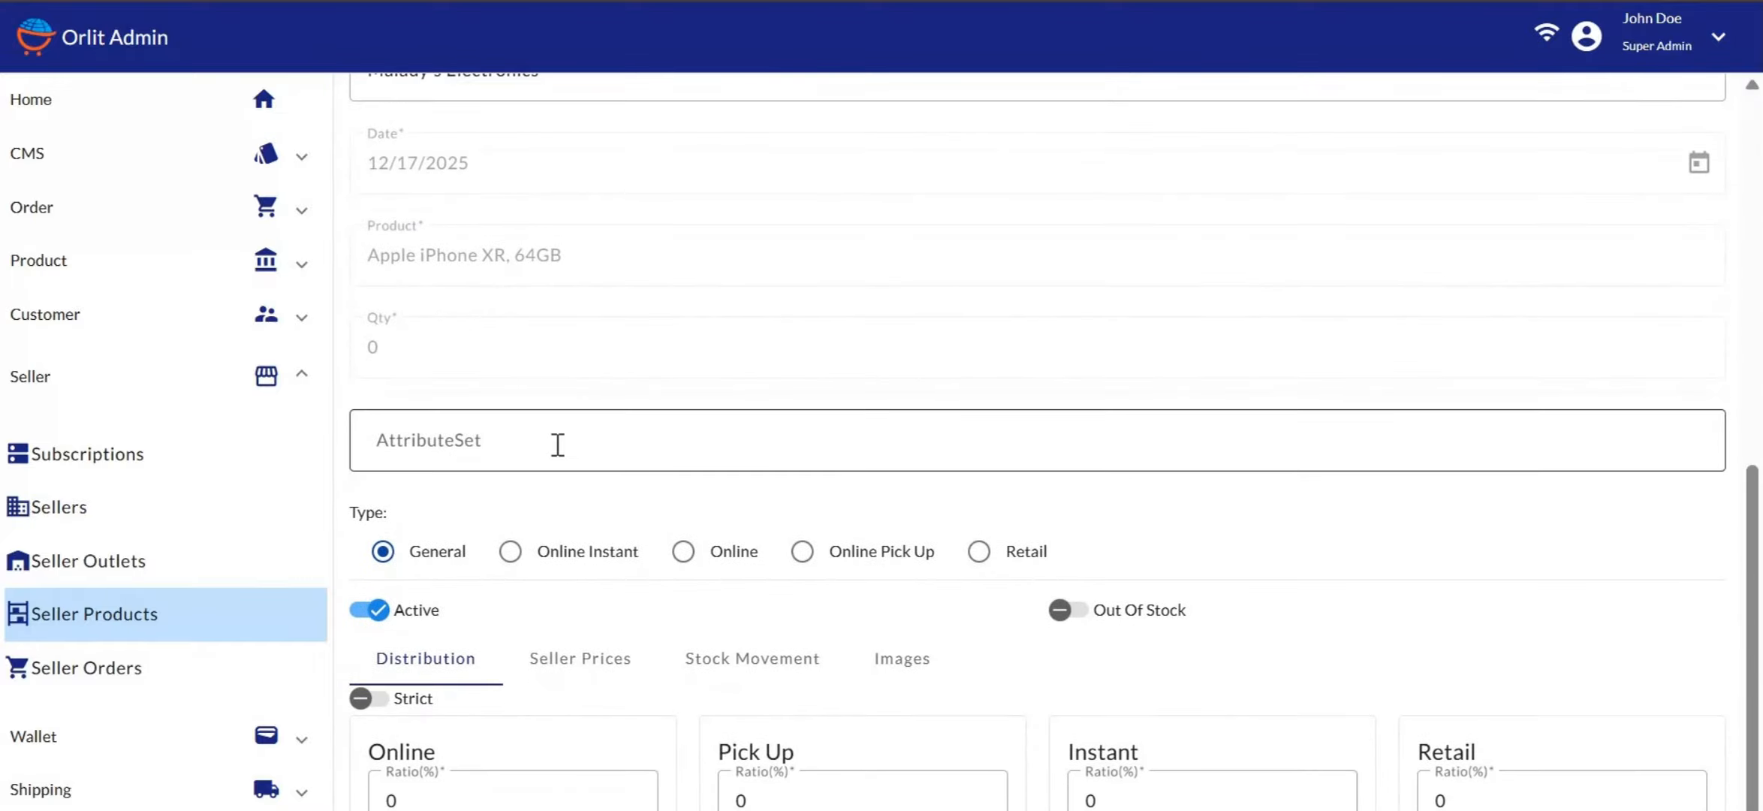
pyautogui.scroll(7, 556, 443)
pyautogui.scroll(-7, 556, 444)
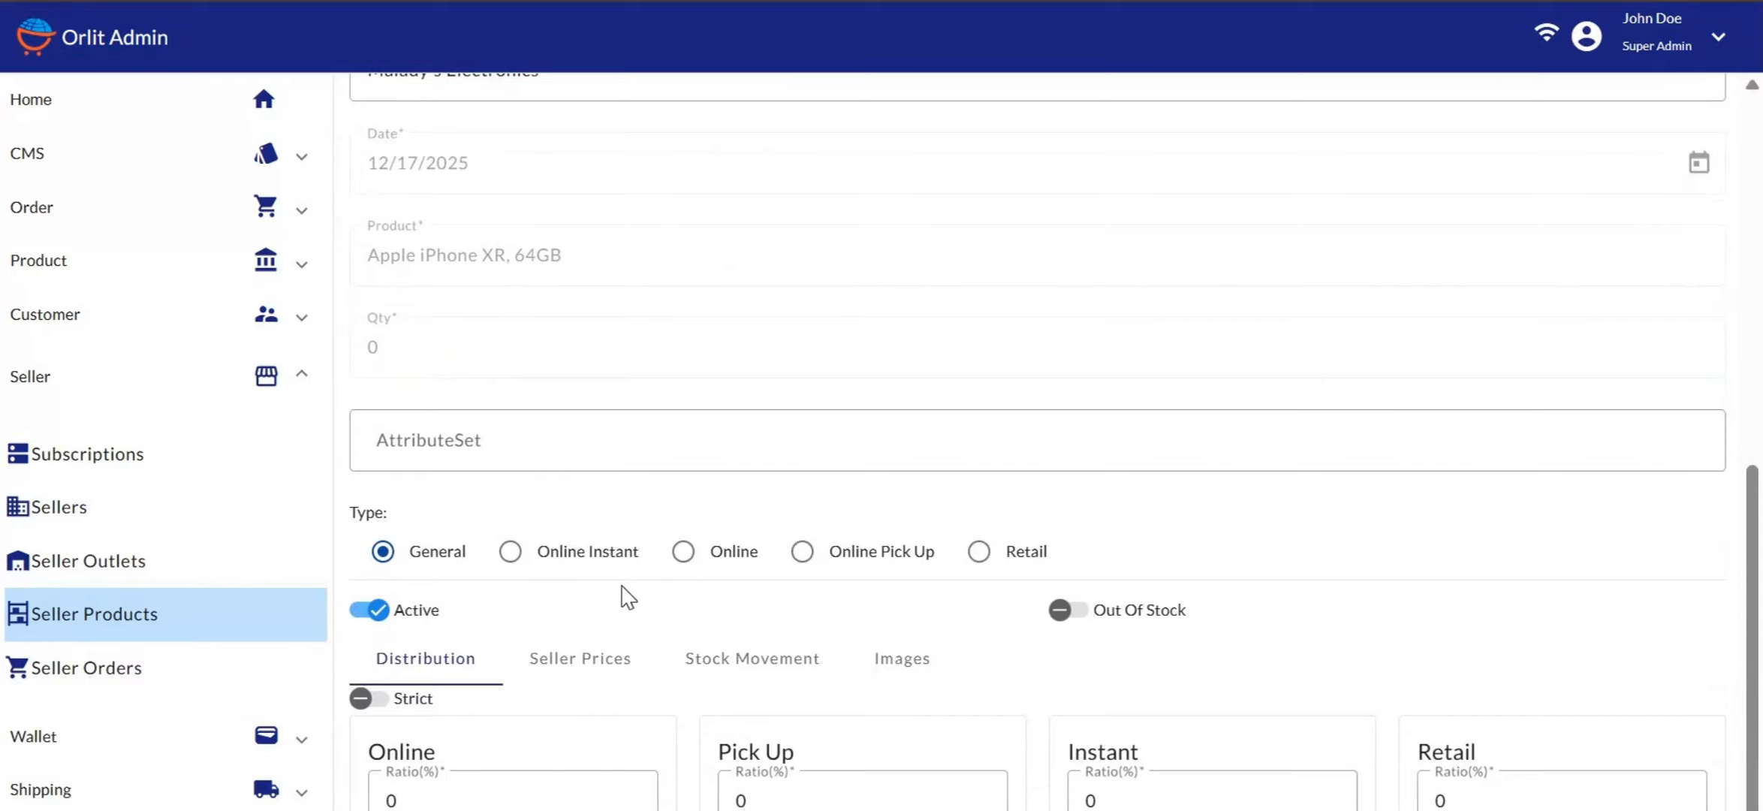
pyautogui.scroll(-3, 475, 714)
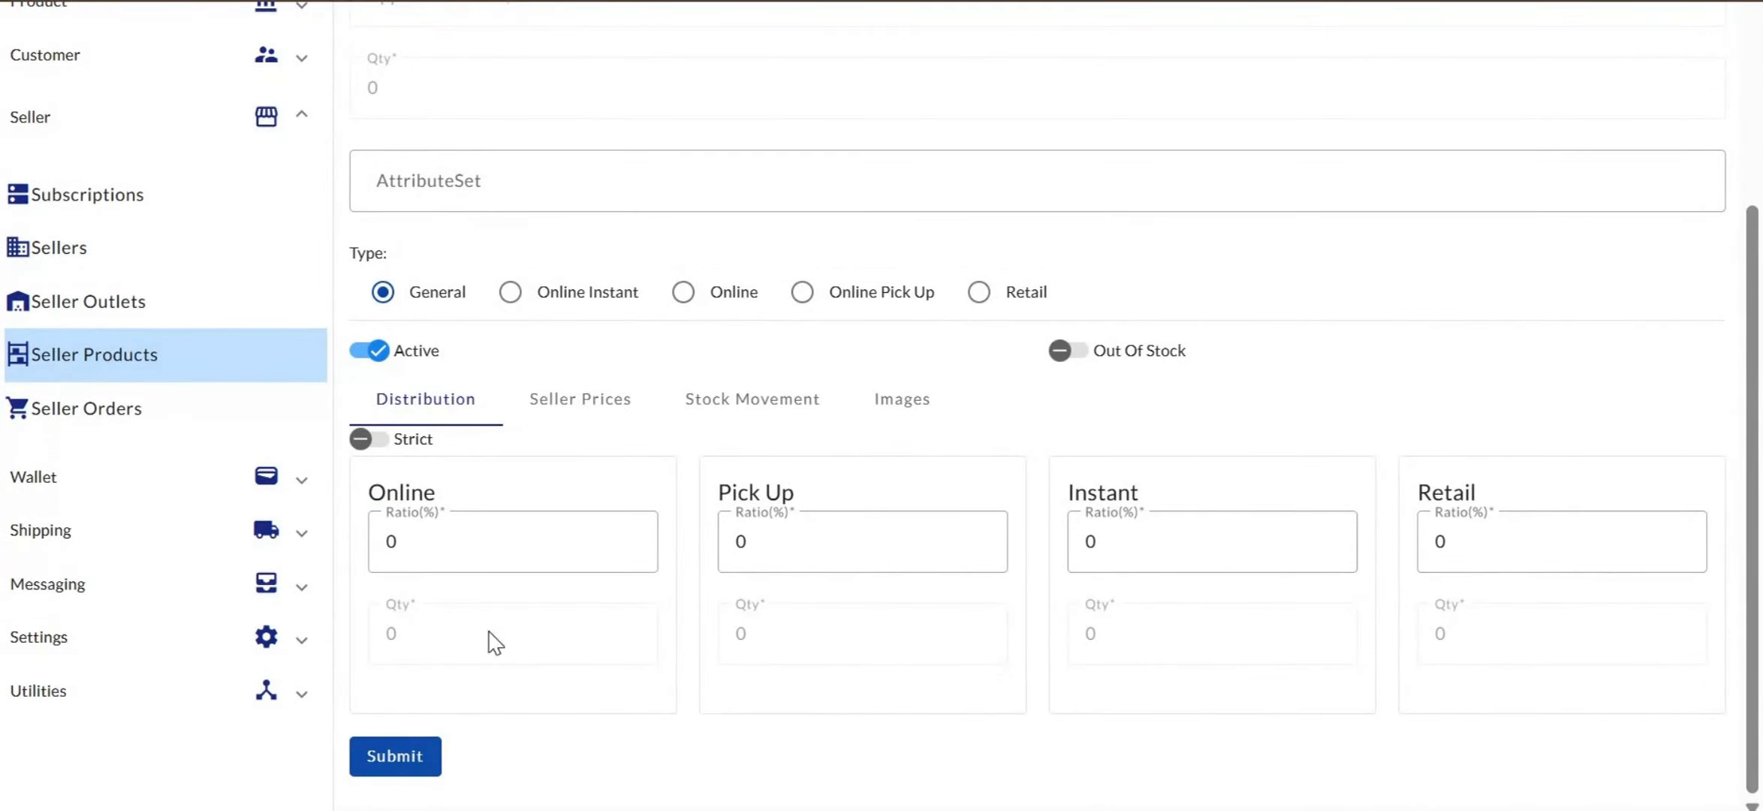
pyautogui.scroll(5, 564, 555)
pyautogui.scroll(3, 570, 525)
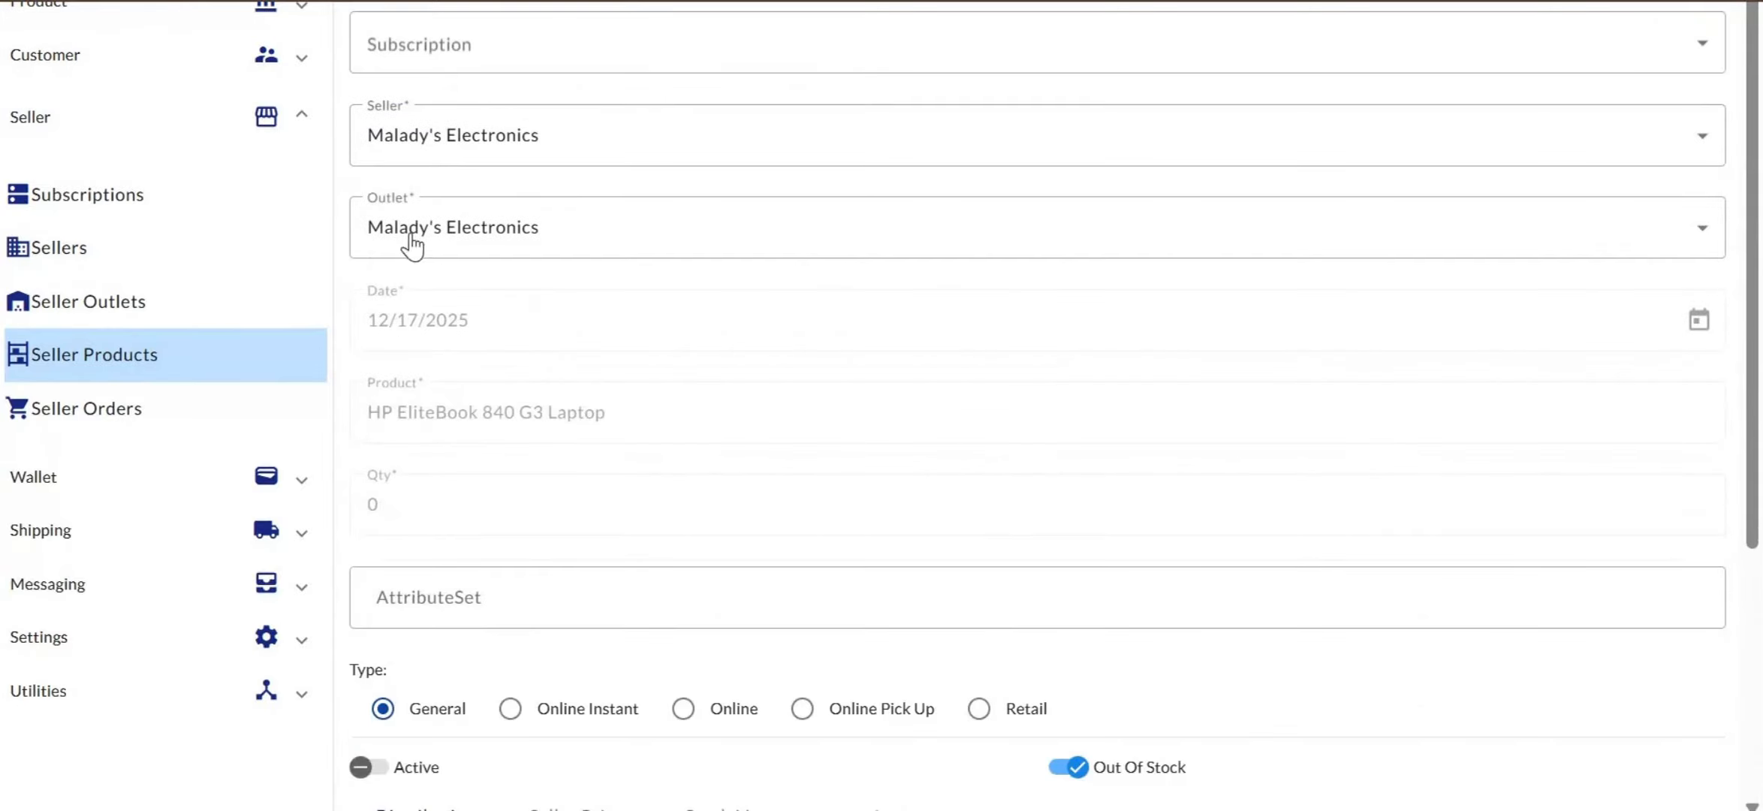
pyautogui.scroll(-5, 545, 394)
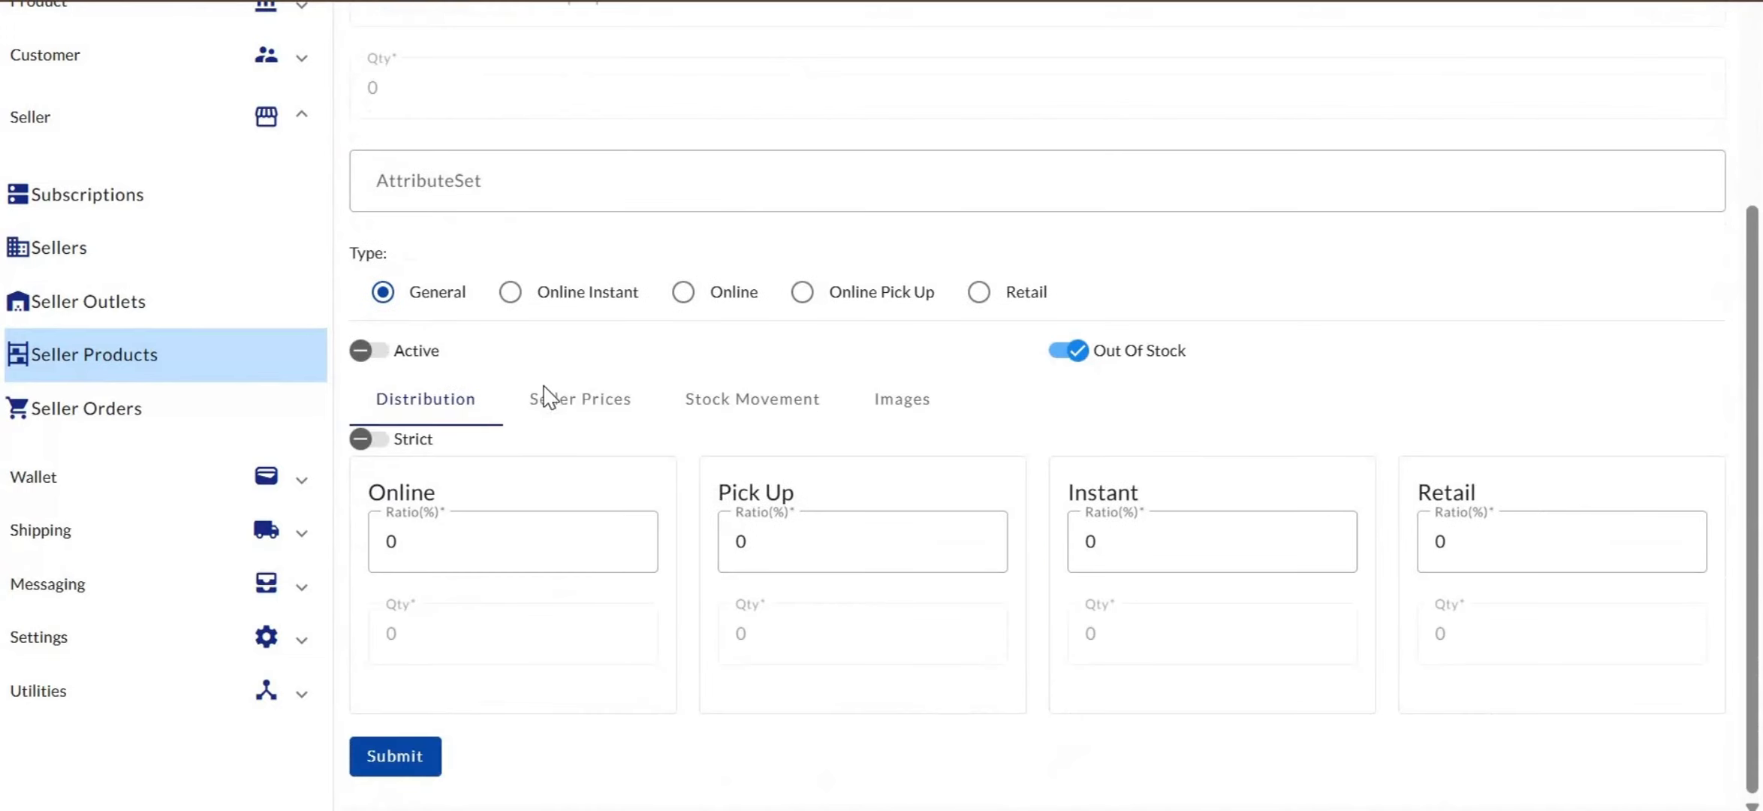
# Submit the HP EliteBook 840 G3 Laptop (HP001) seller product and switch it to Active
pyautogui.click(409, 755)
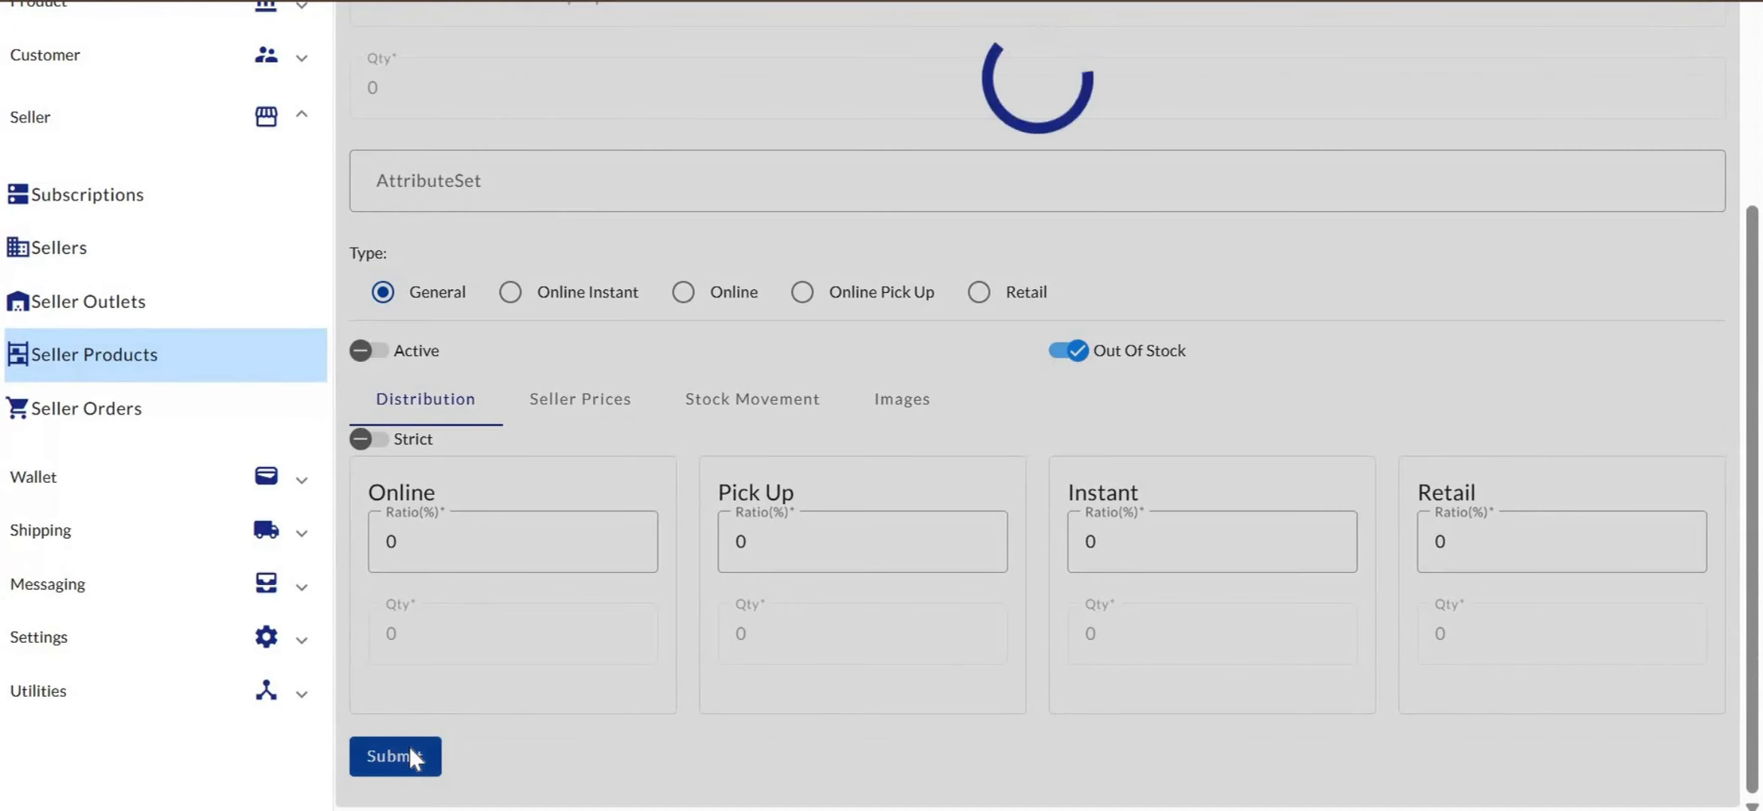
pyautogui.scroll(10, 817, 448)
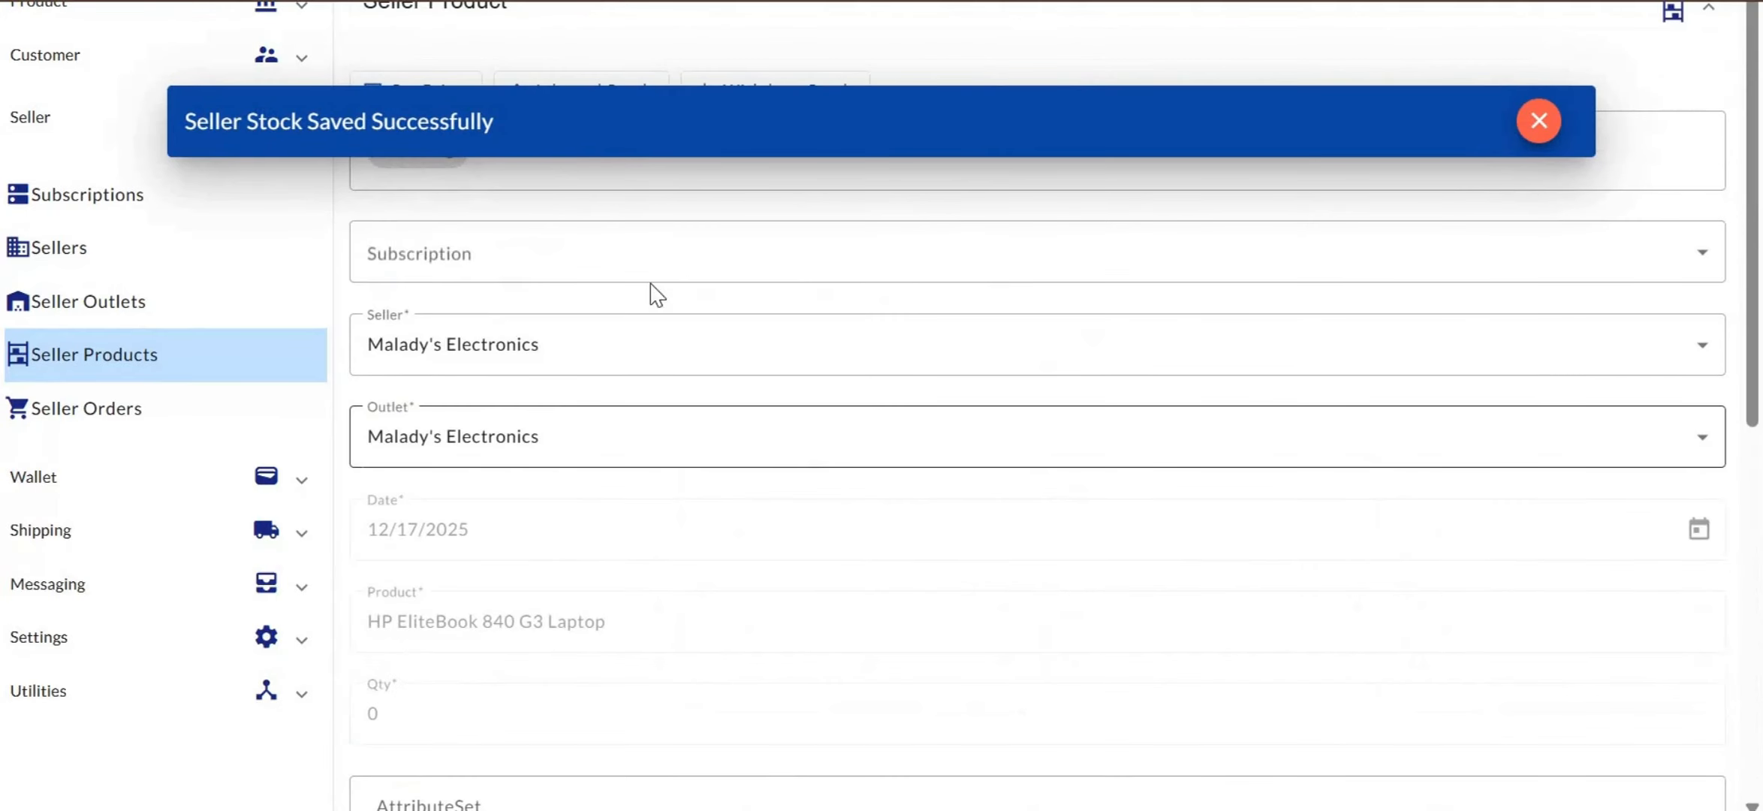
pyautogui.scroll(-5, 449, 343)
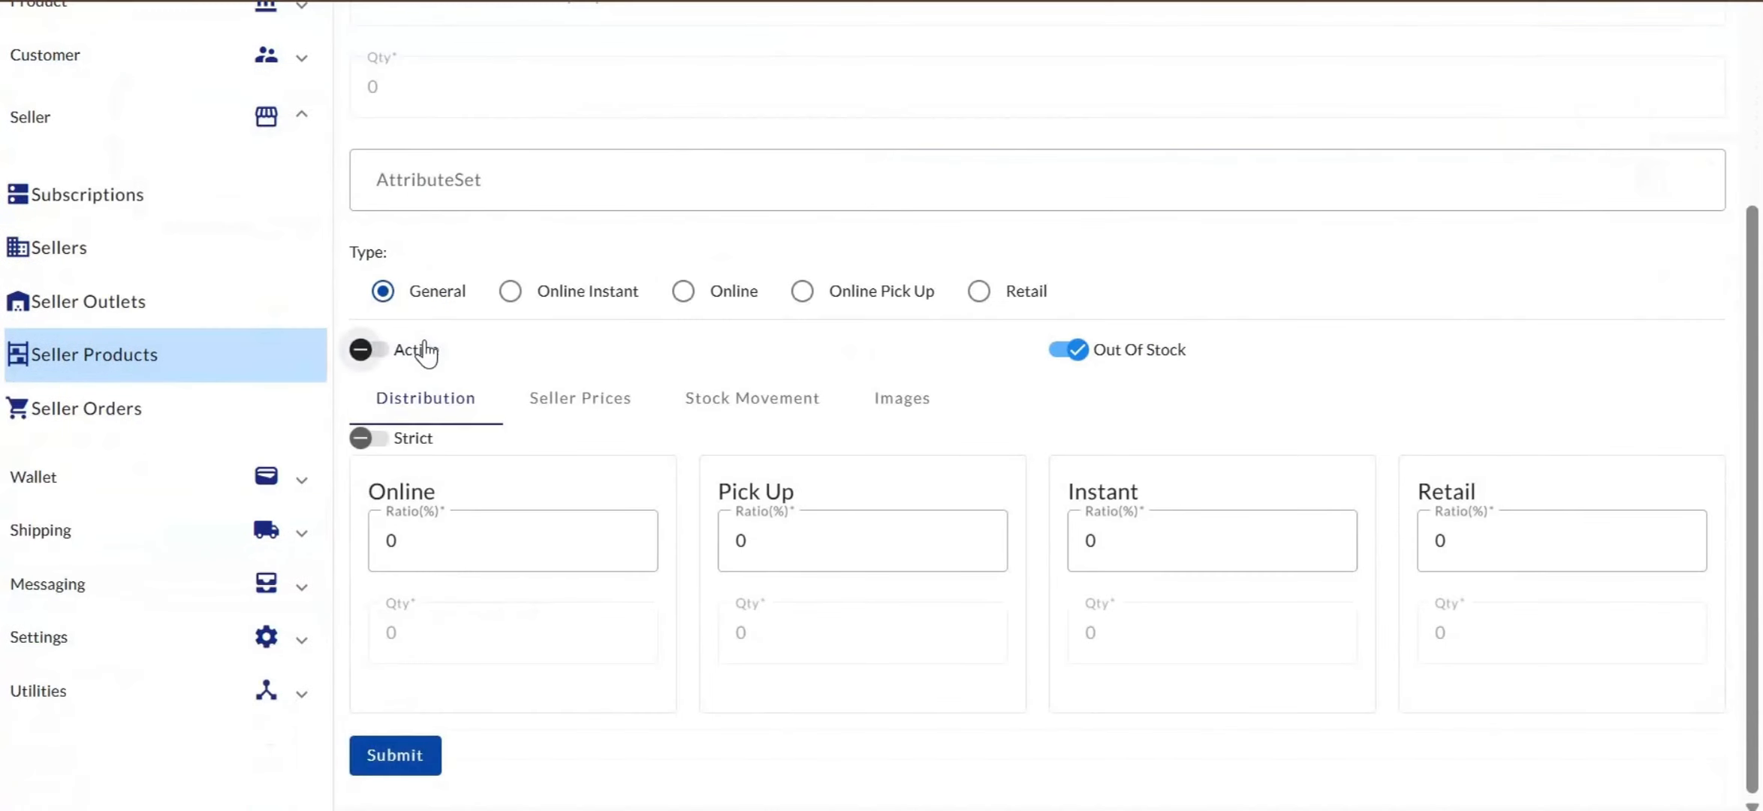
pyautogui.click(422, 349)
pyautogui.scroll(5, 464, 346)
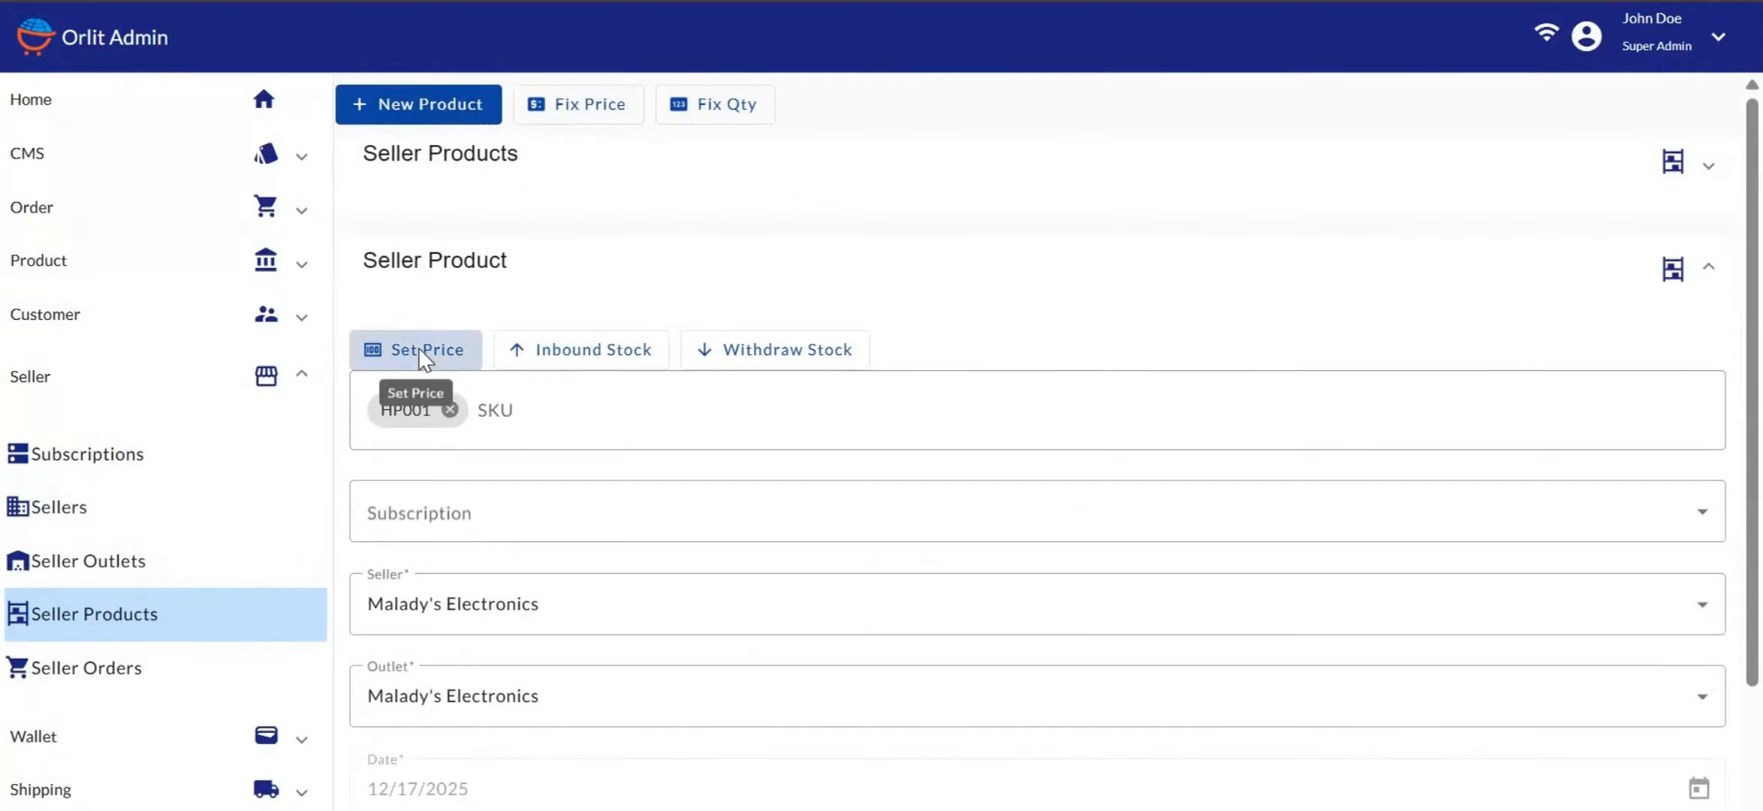
# Give HP001 a Pieces price of 30000 in place of 0 and submit it
pyautogui.click(419, 349)
pyautogui.click(1442, 131)
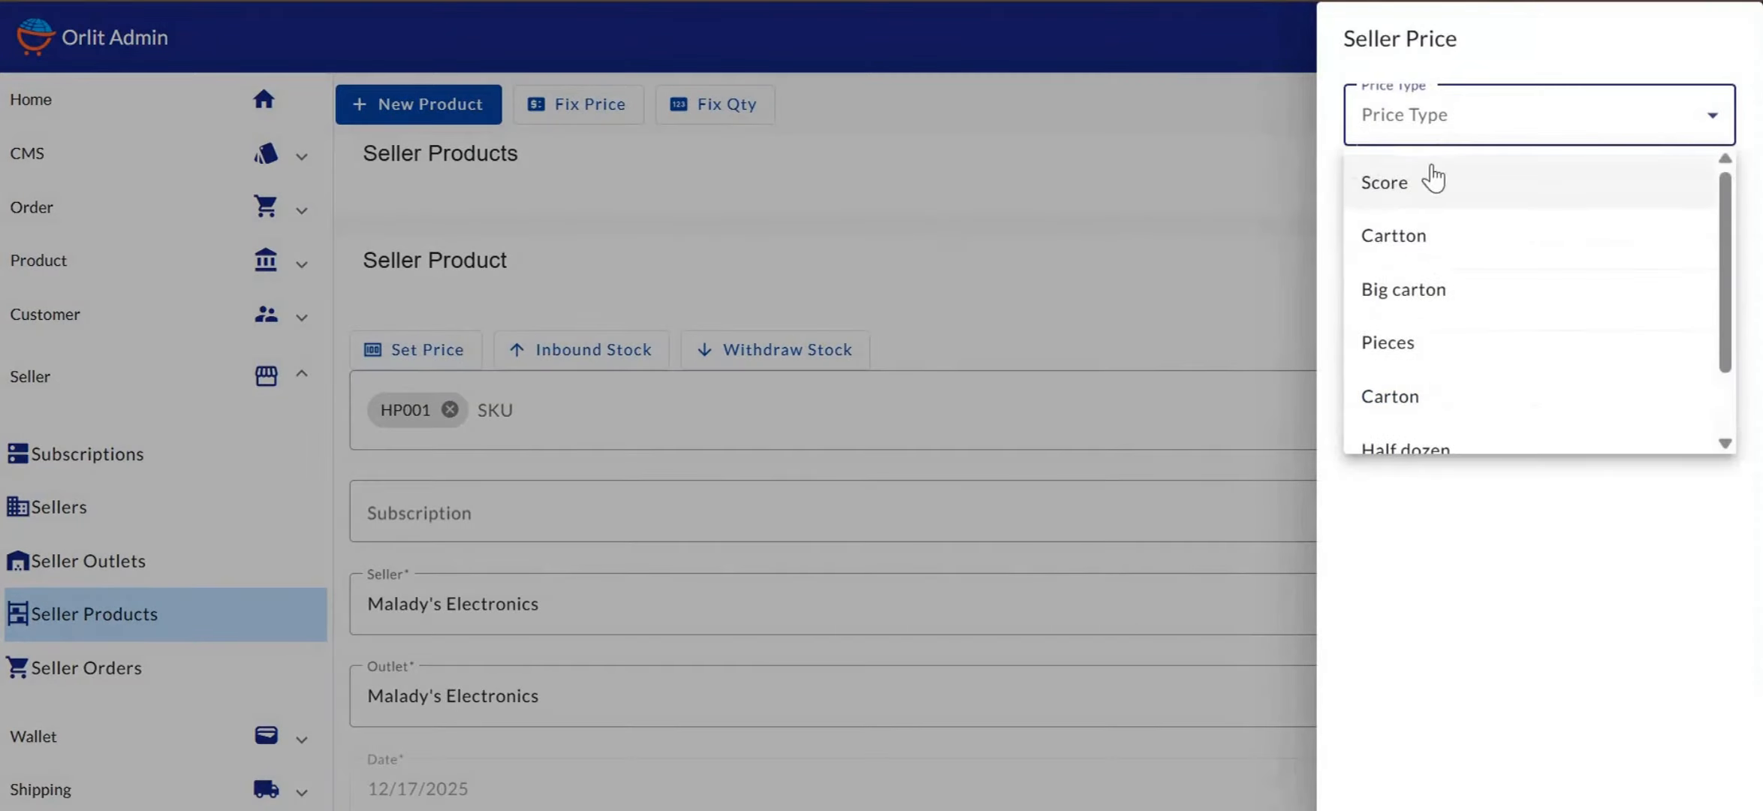
pyautogui.click(1401, 339)
pyautogui.click(1402, 205)
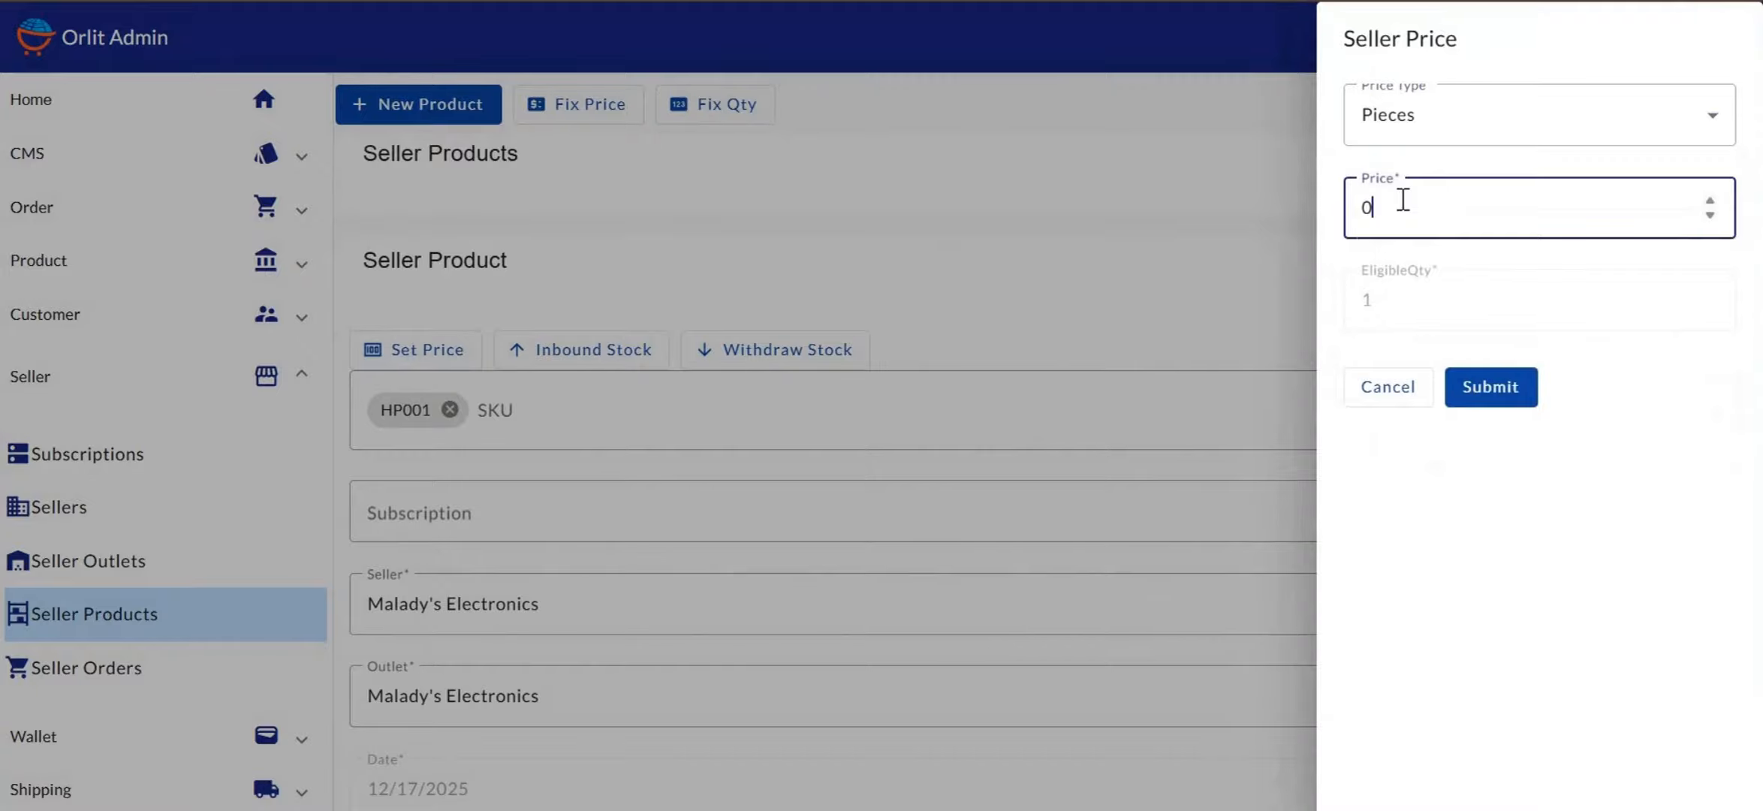
pyautogui.press('BackSpace')
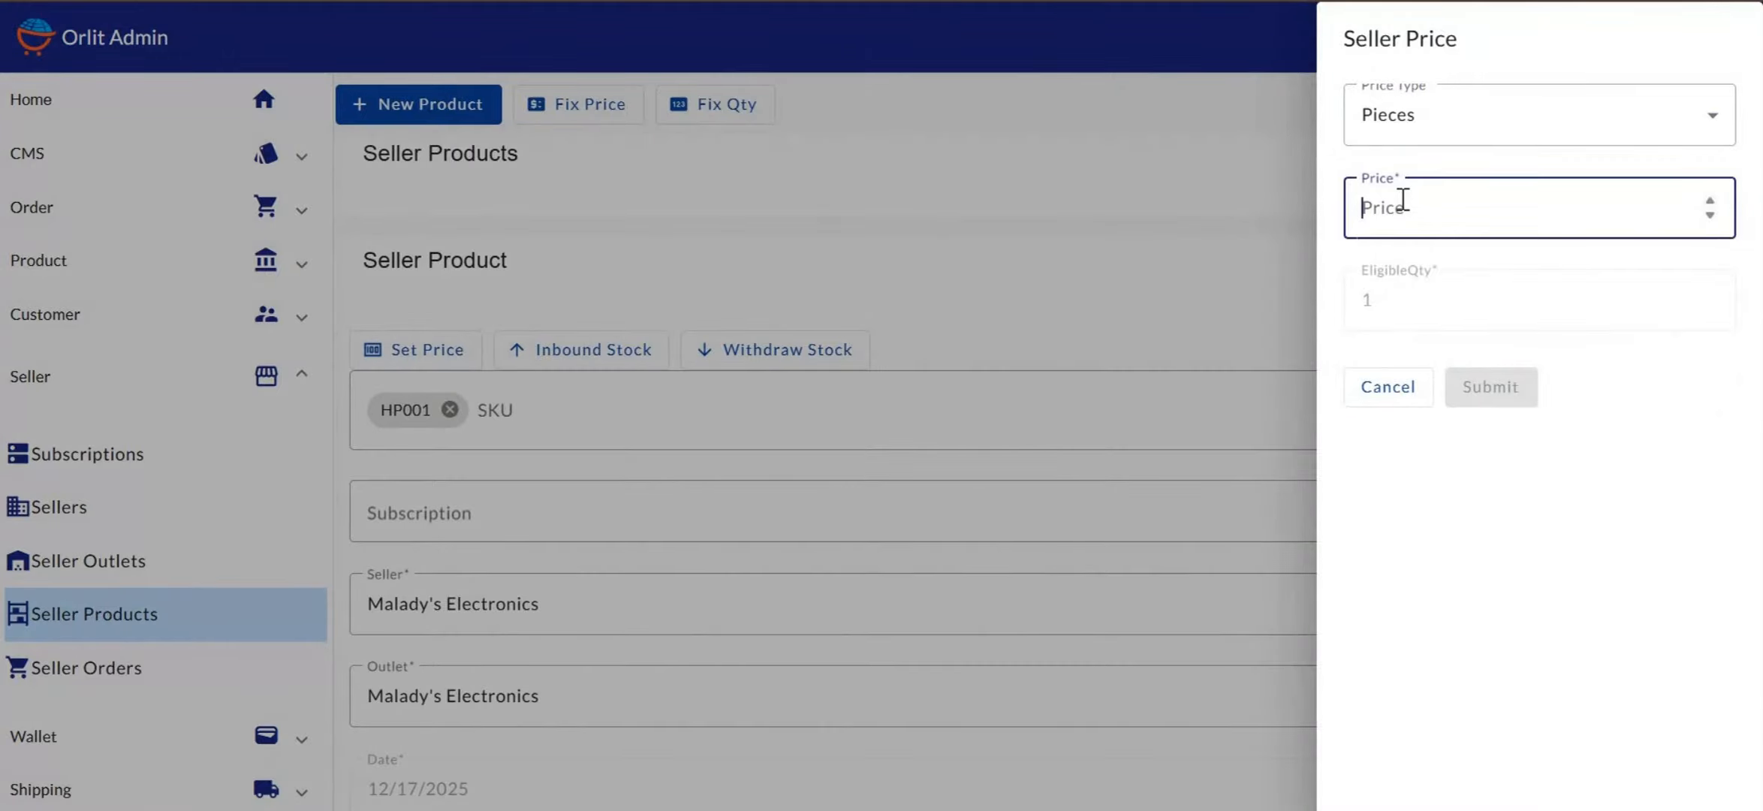
pyautogui.write('30000')
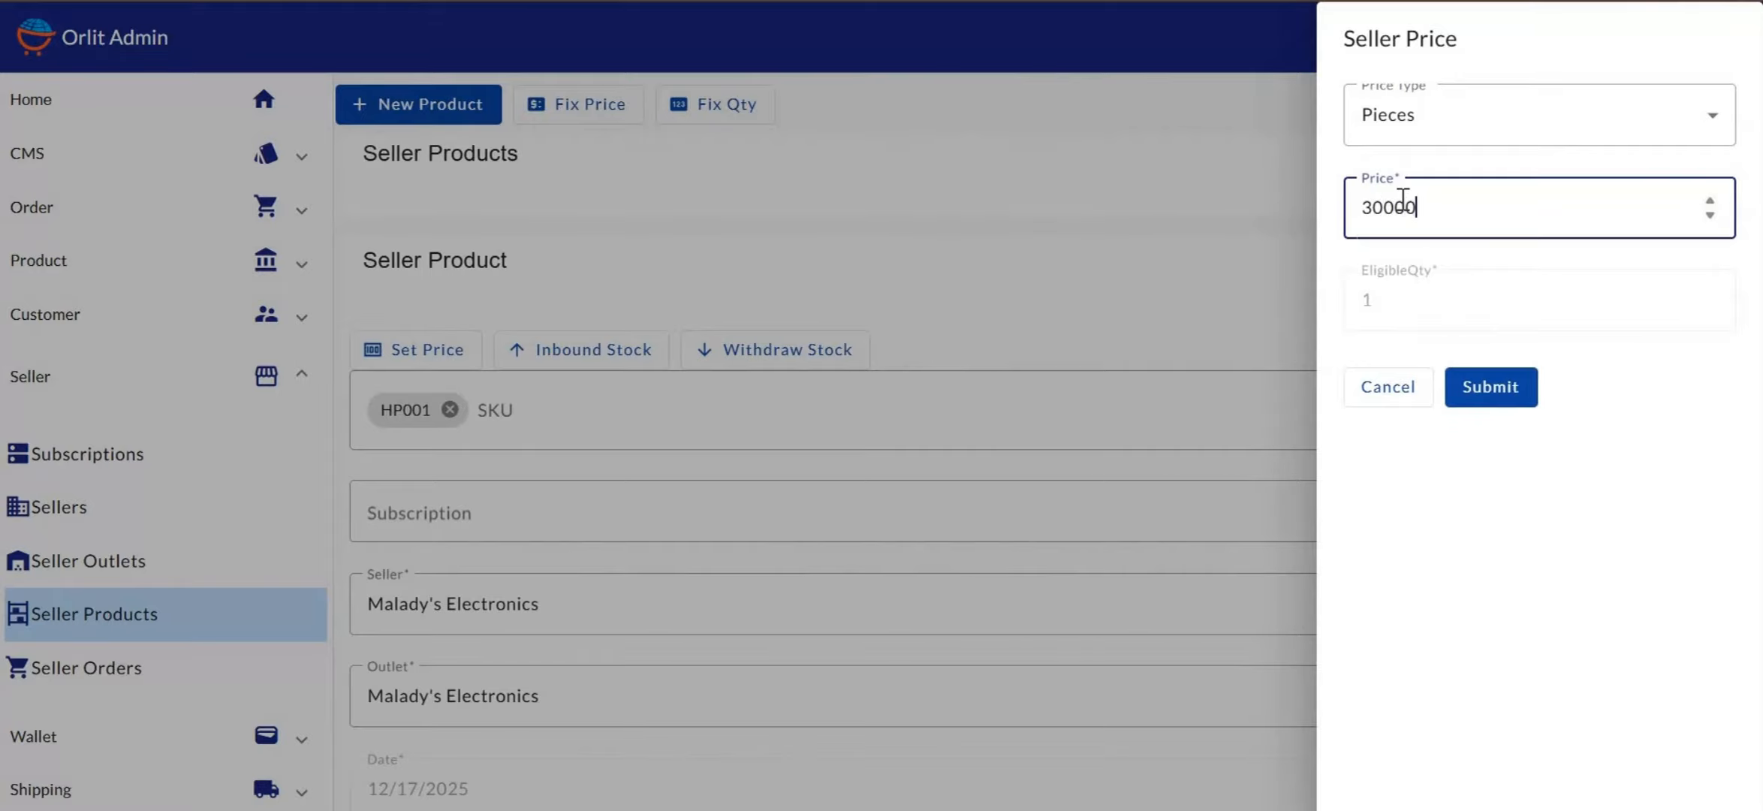
pyautogui.click(1494, 398)
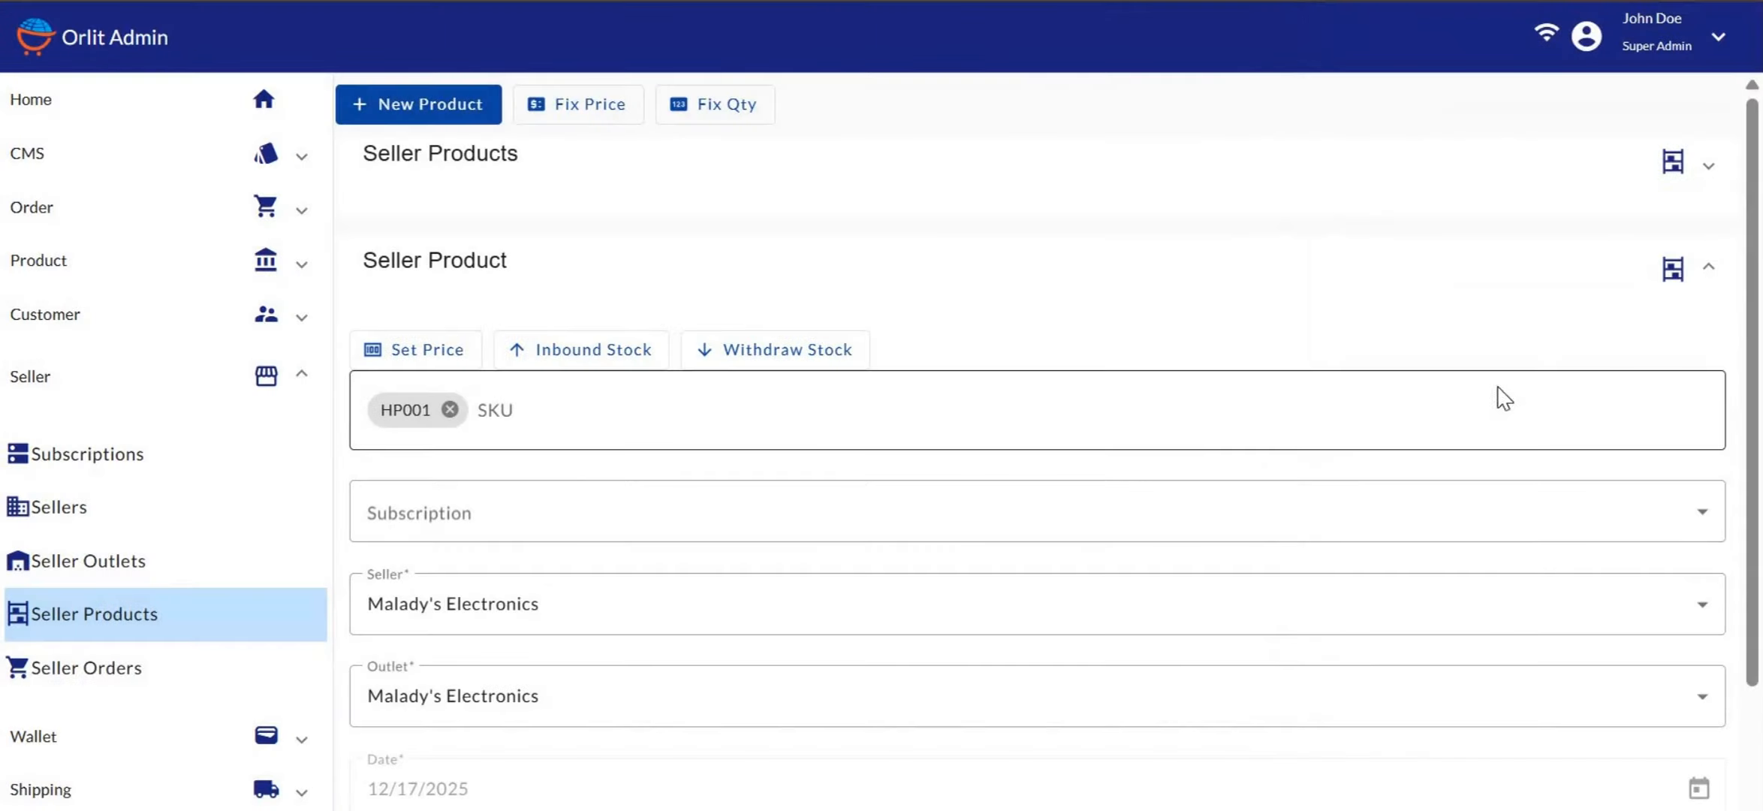
# Enter quantity 10 and cost 26000 in the HP001 inbound stock form
pyautogui.click(584, 353)
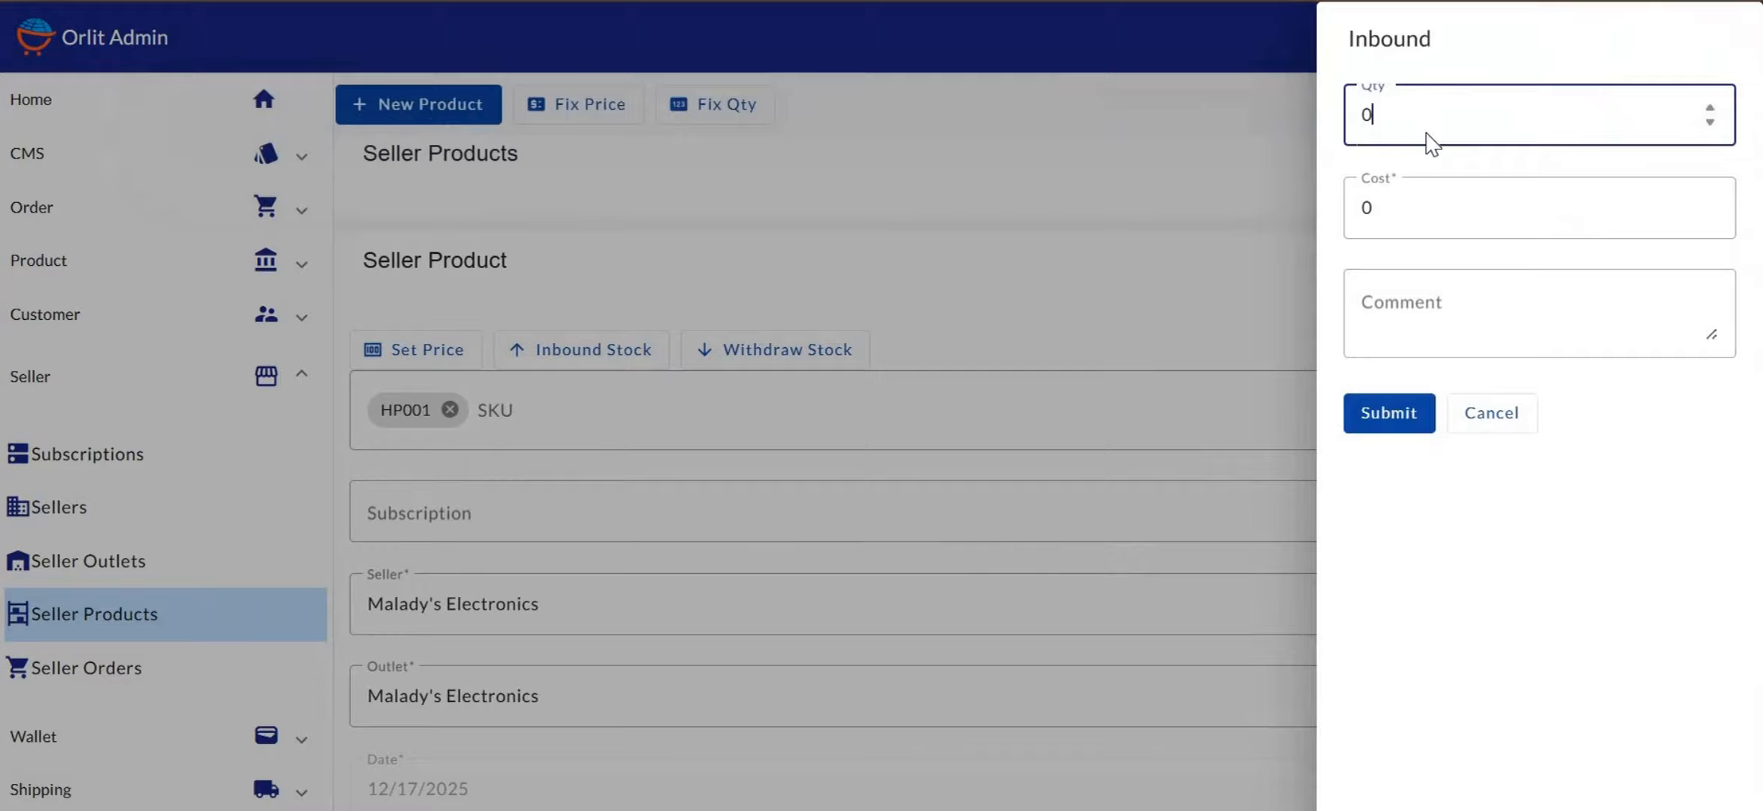
pyautogui.press('BackSpace')
pyautogui.write('10')
pyautogui.click(1403, 207)
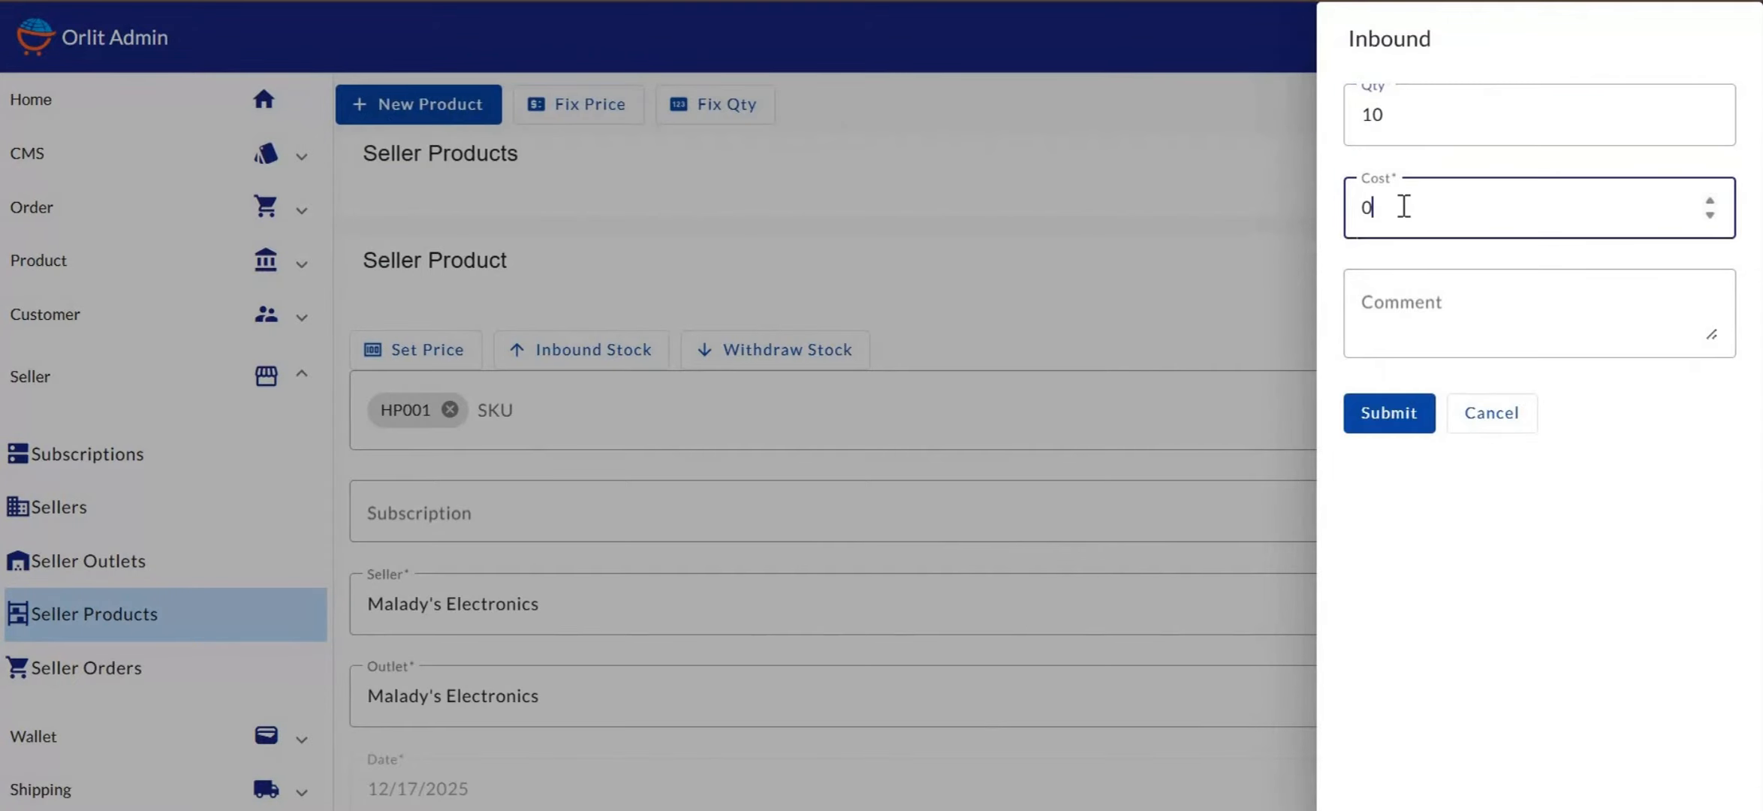
pyautogui.press('BackSpace')
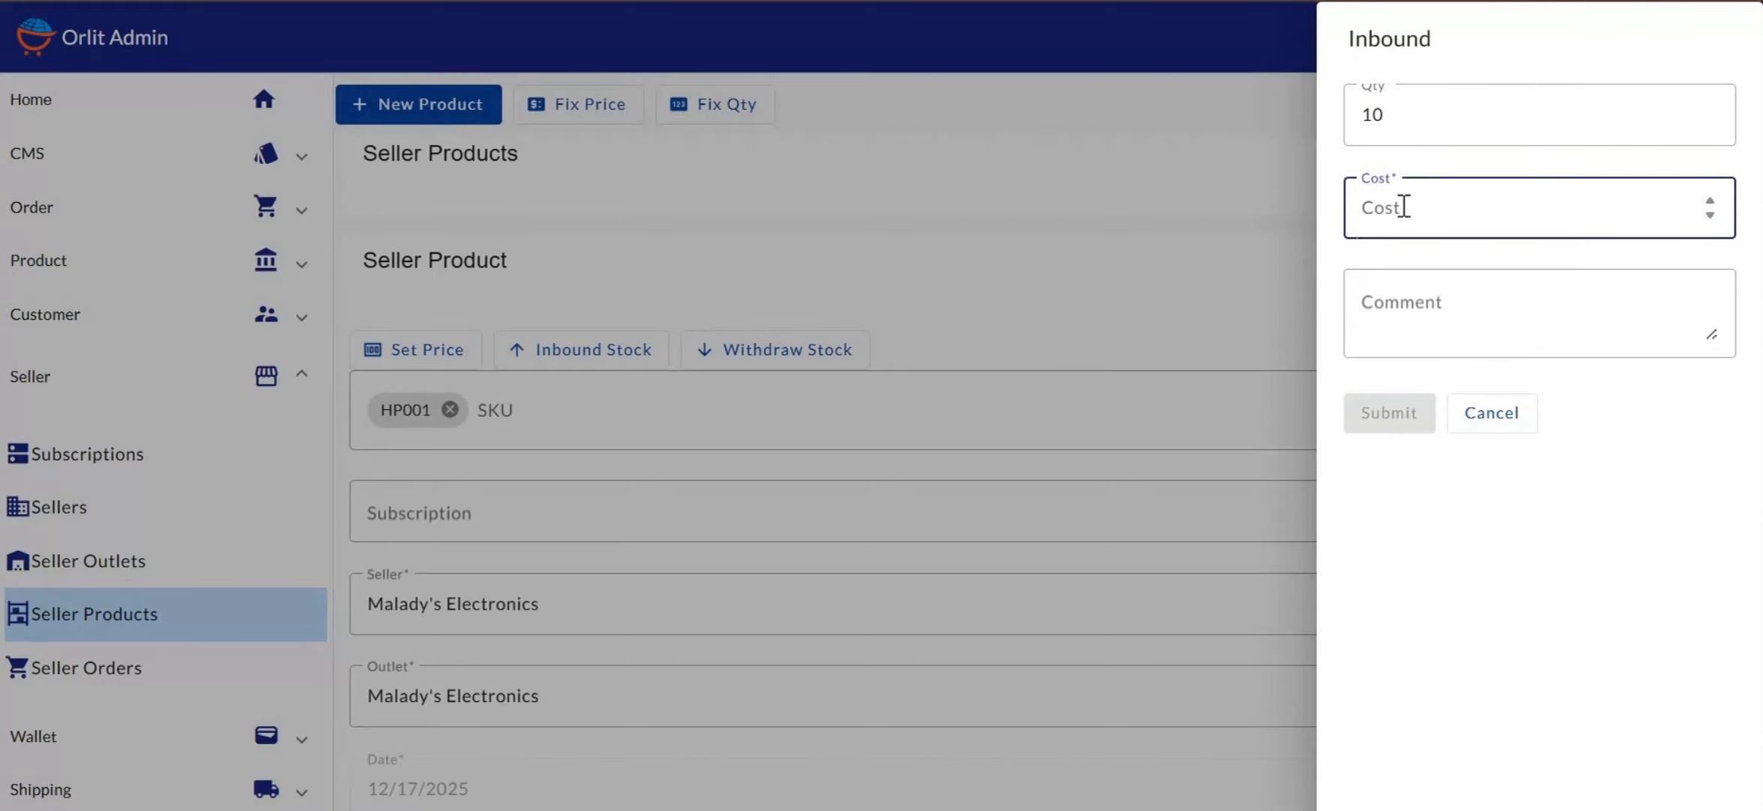
pyautogui.write('26')
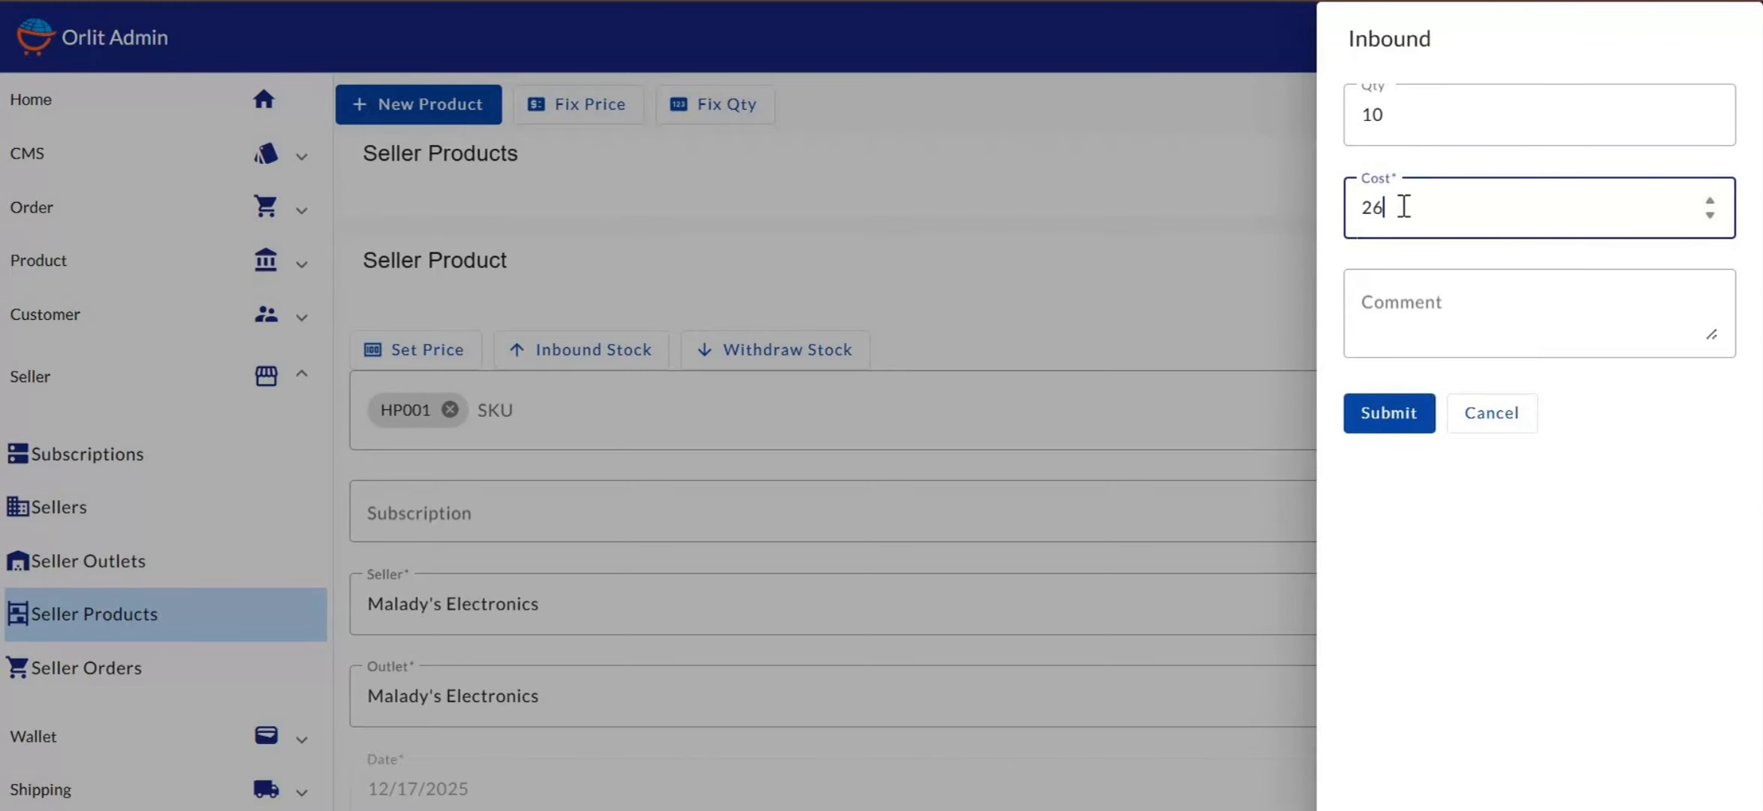
pyautogui.write('000')
# Zoom the page out to 80%, add the comment 'Inbound stock', and submit the entry
pyautogui.scroll(-3, 1404, 207)
pyautogui.click(1401, 30)
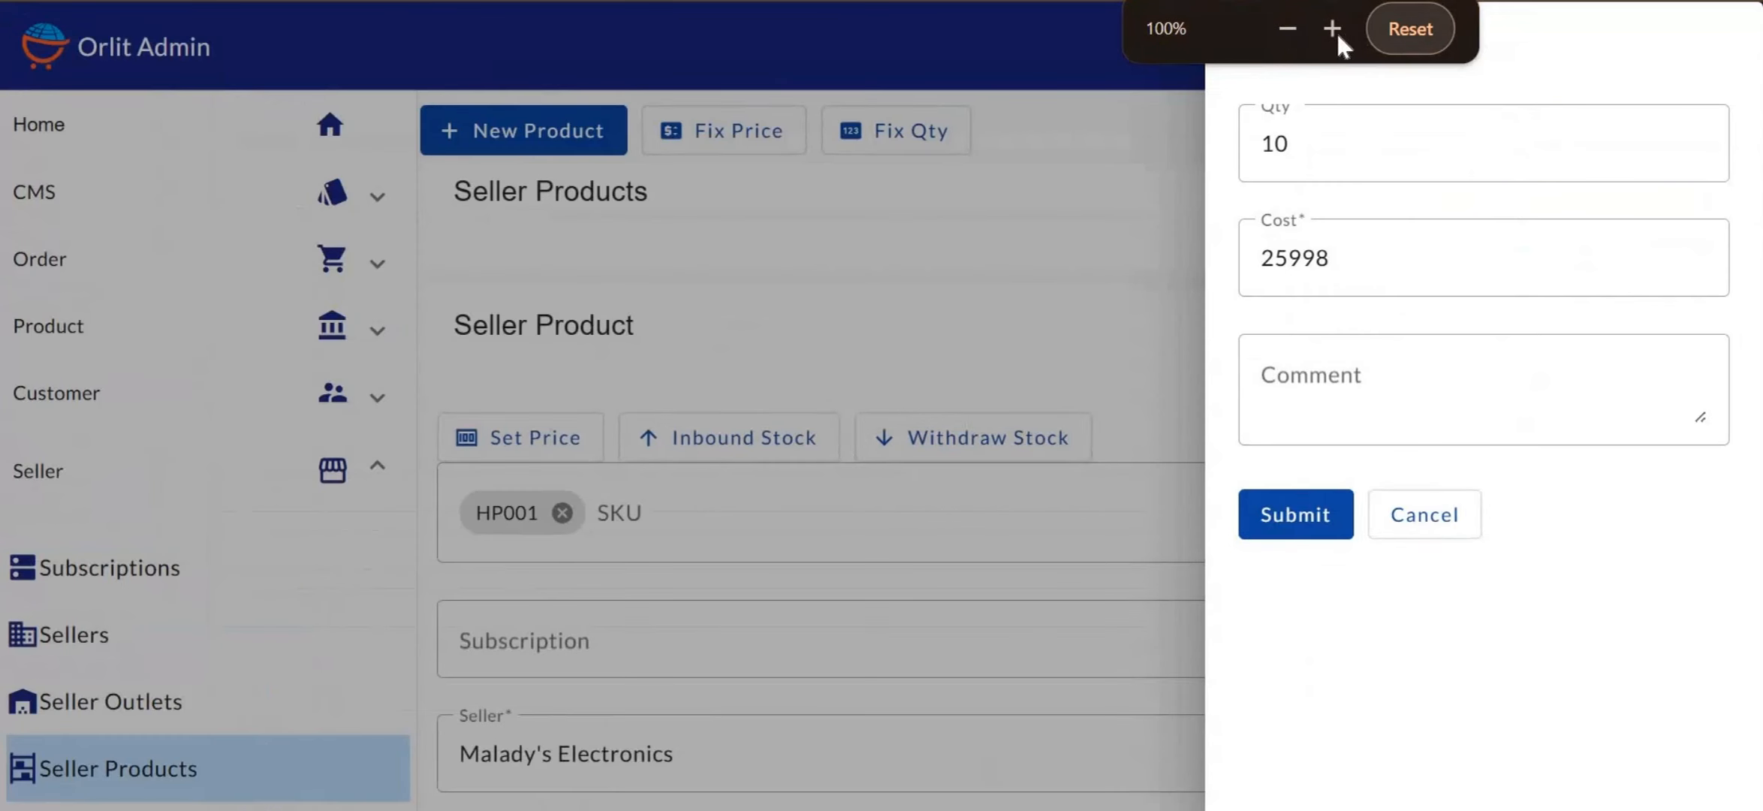
pyautogui.click(1285, 28)
pyautogui.click(1285, 28)
pyautogui.click(1402, 297)
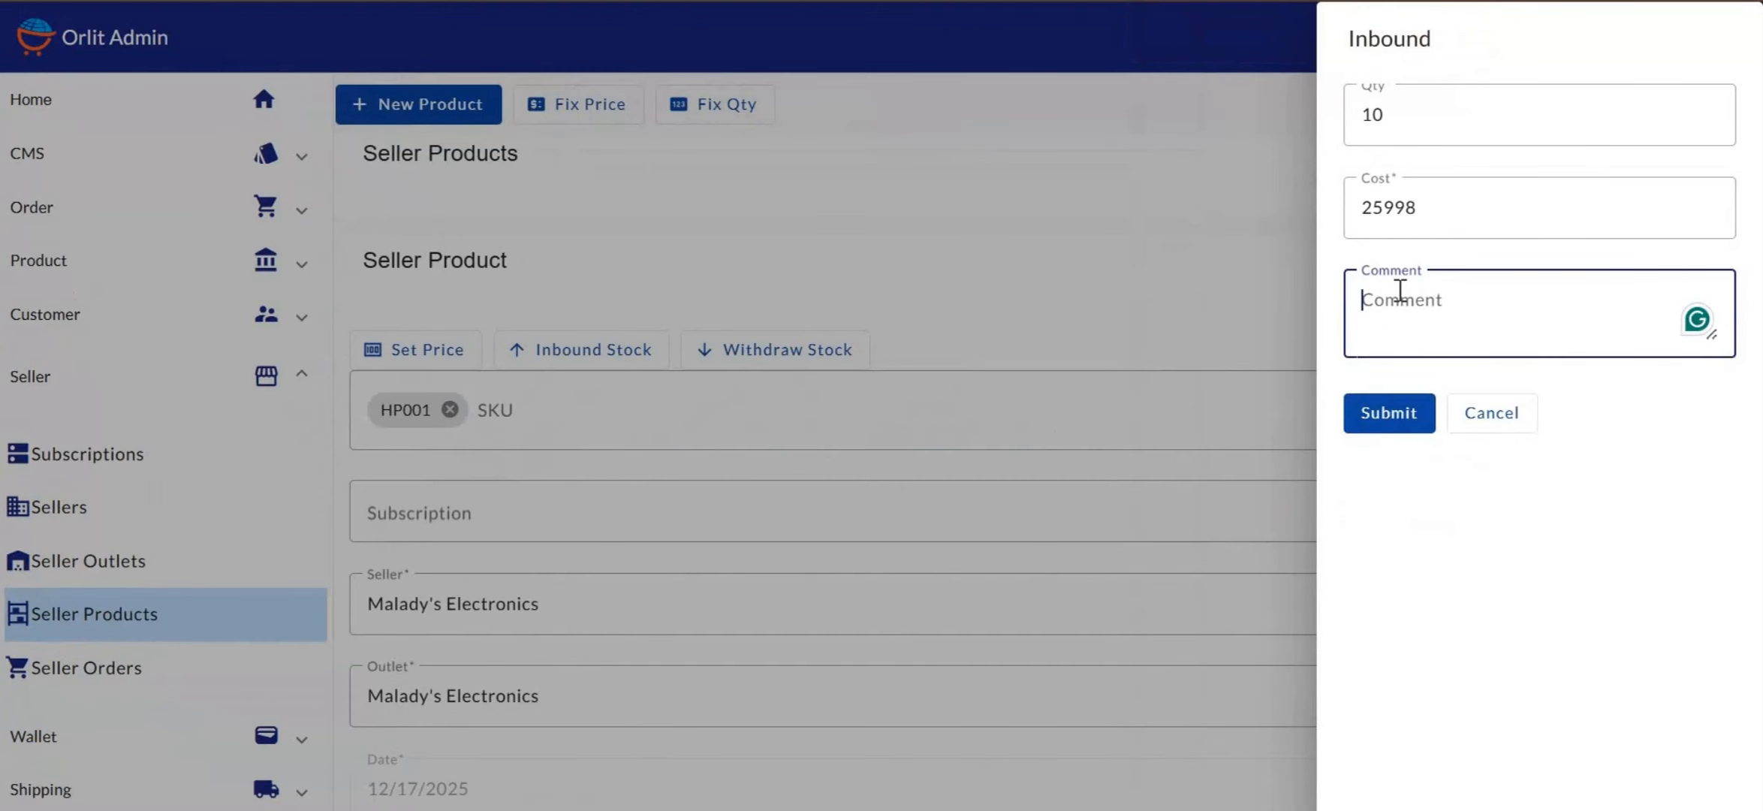
pyautogui.write('Inboun')
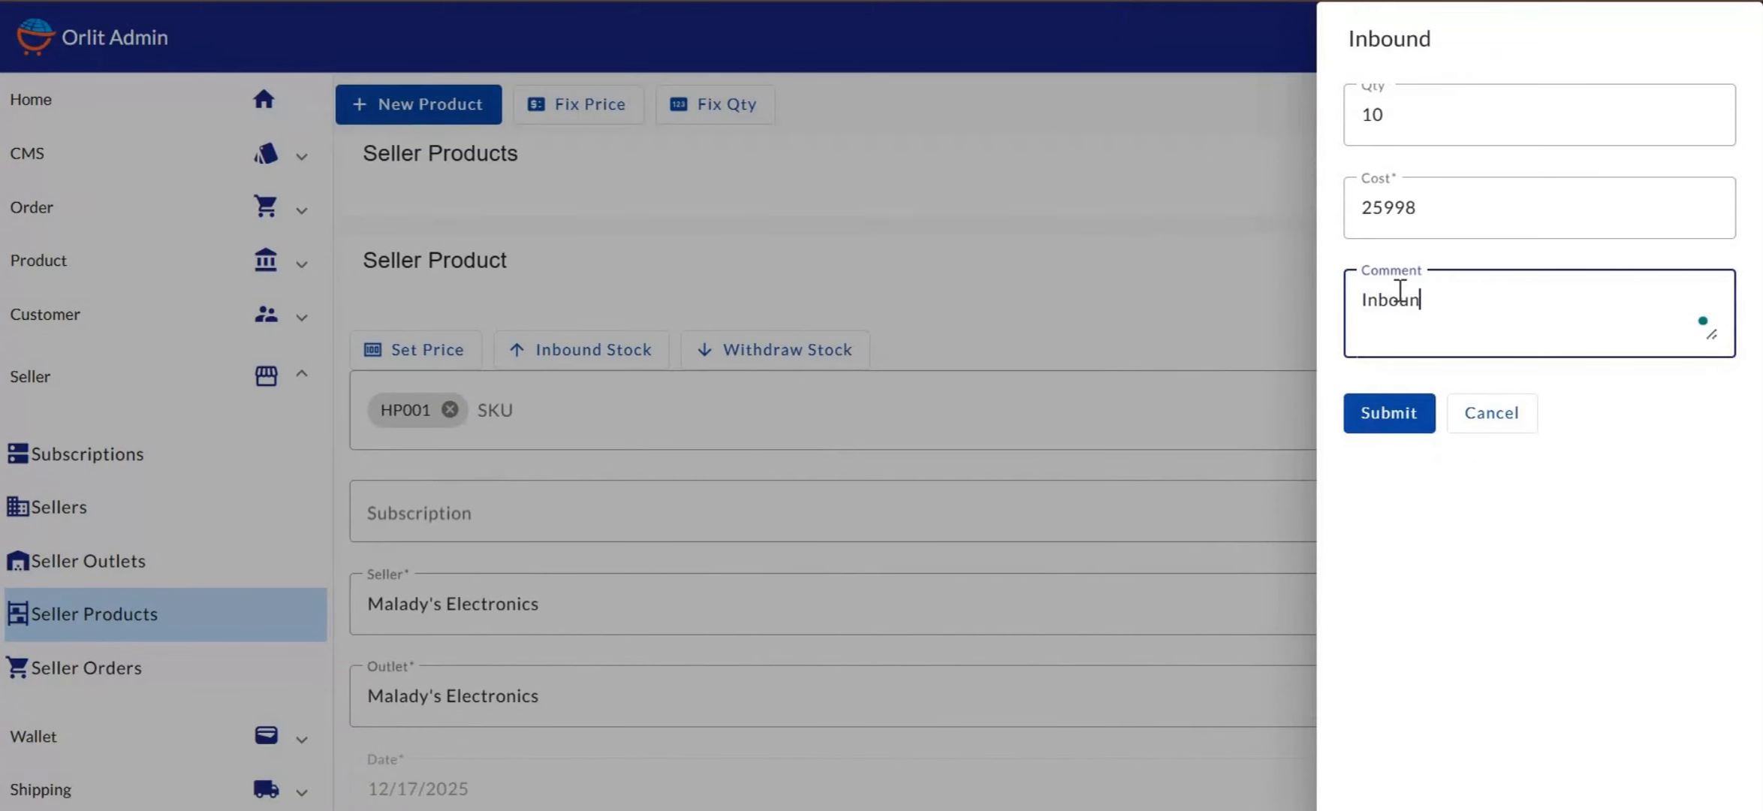
pyautogui.write('d stock')
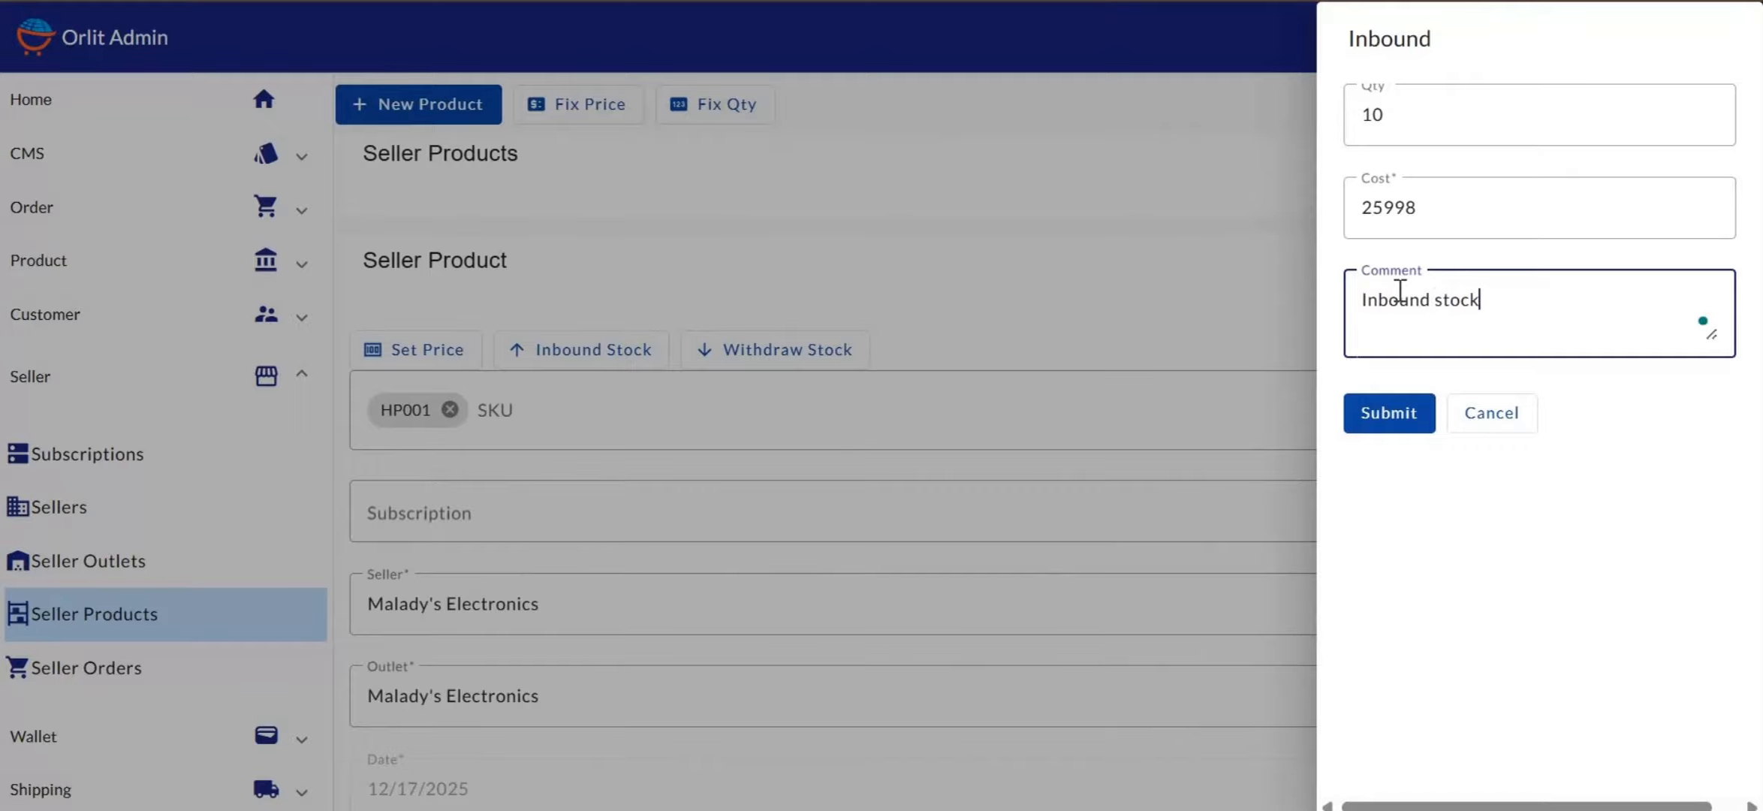
pyautogui.click(1389, 414)
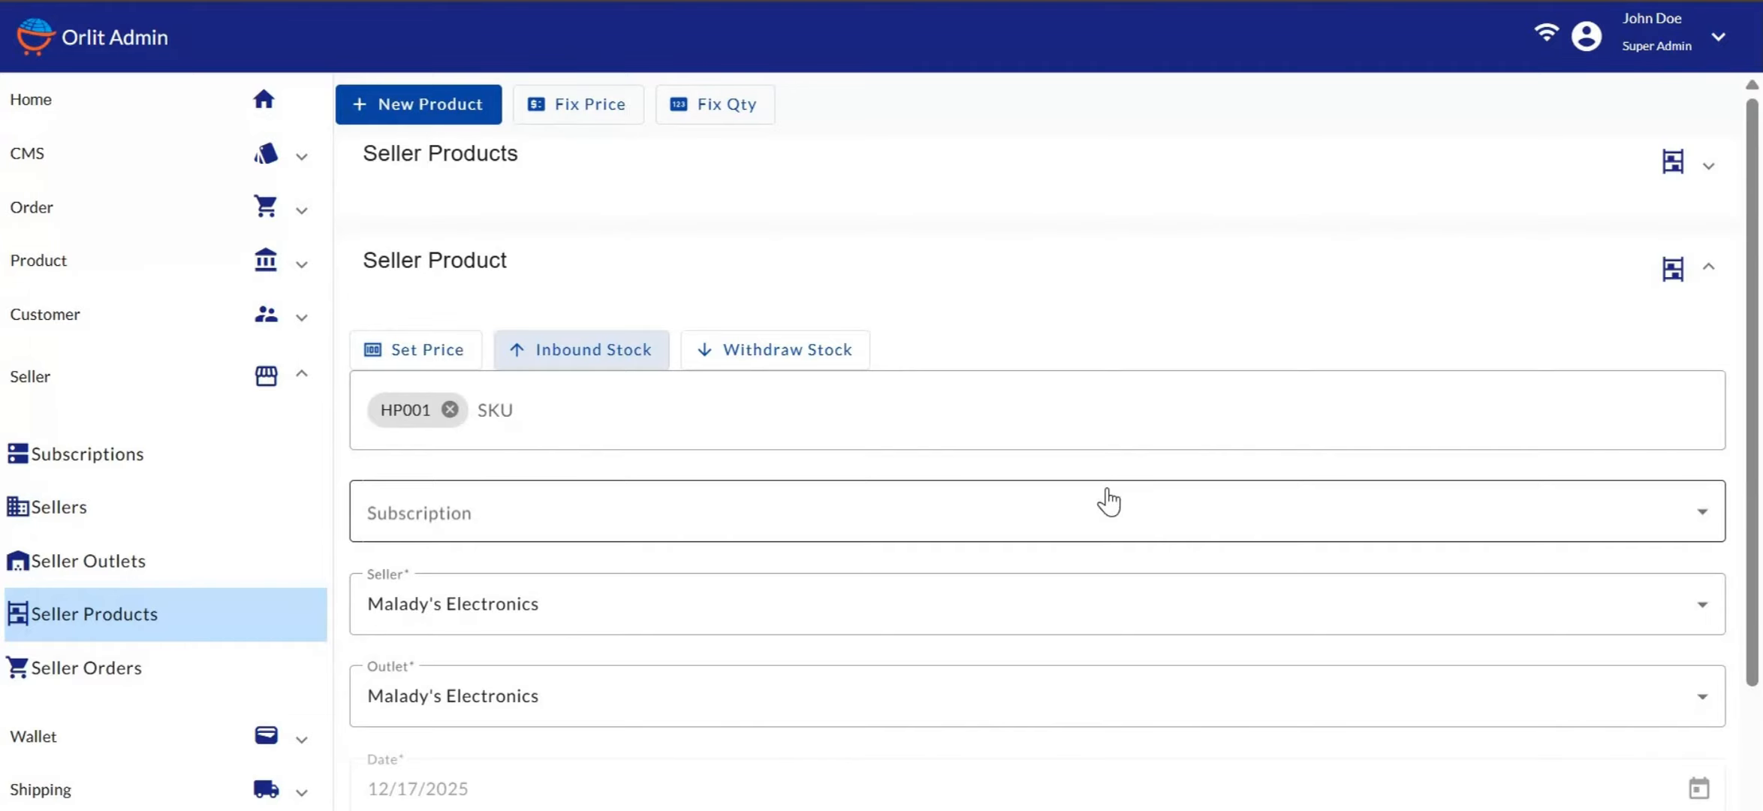
pyautogui.click(73, 388)
pyautogui.click(60, 274)
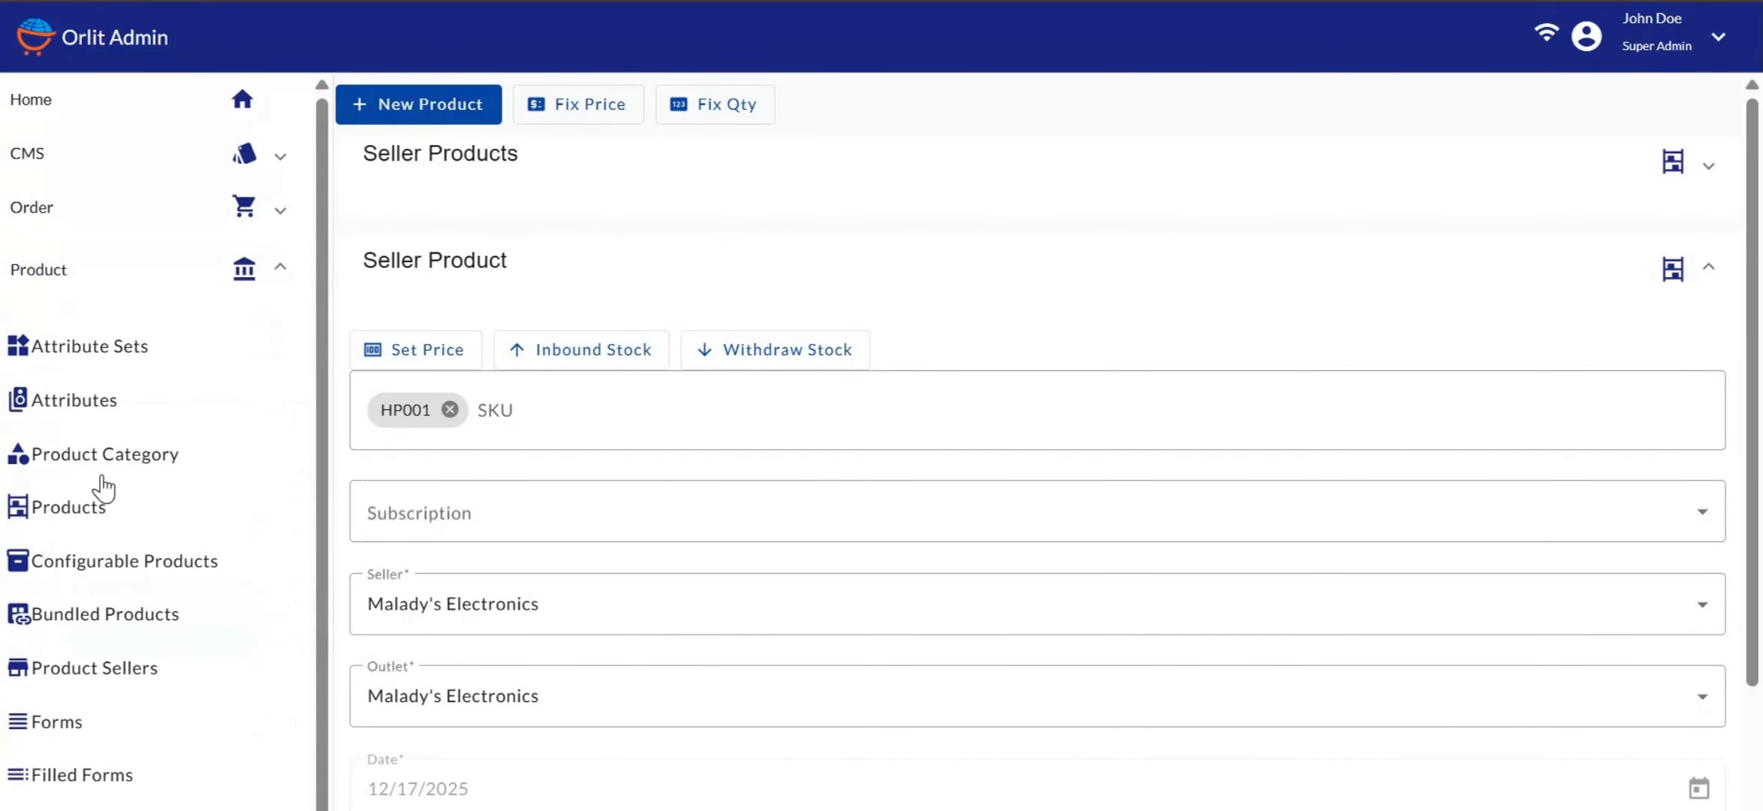
pyautogui.click(102, 507)
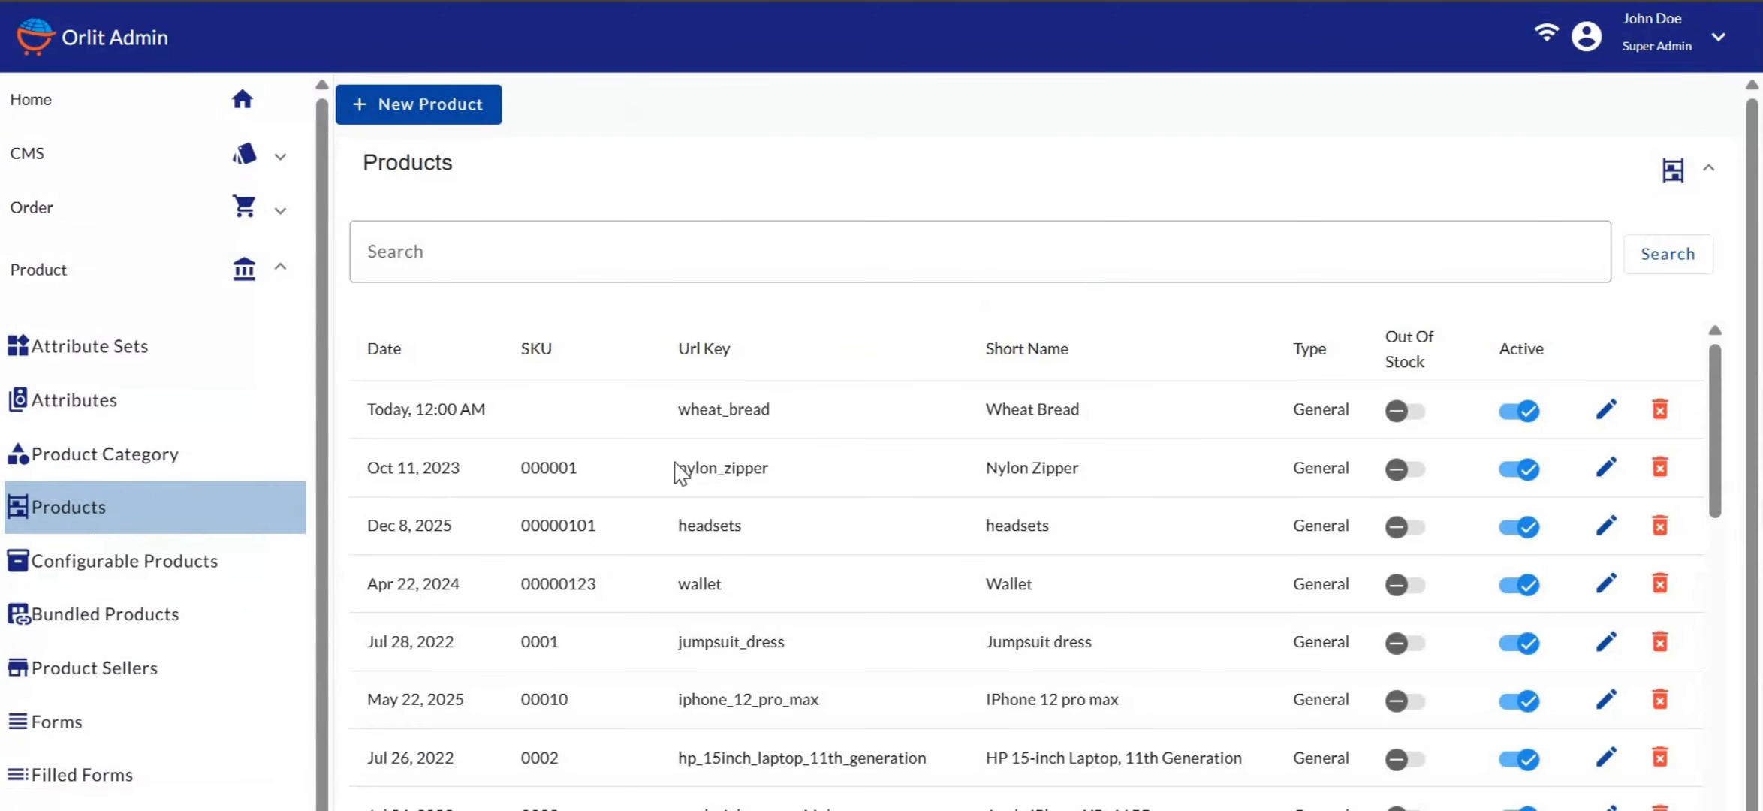
pyautogui.scroll(-5, 679, 473)
pyautogui.scroll(5, 679, 473)
pyautogui.scroll(-3, 680, 473)
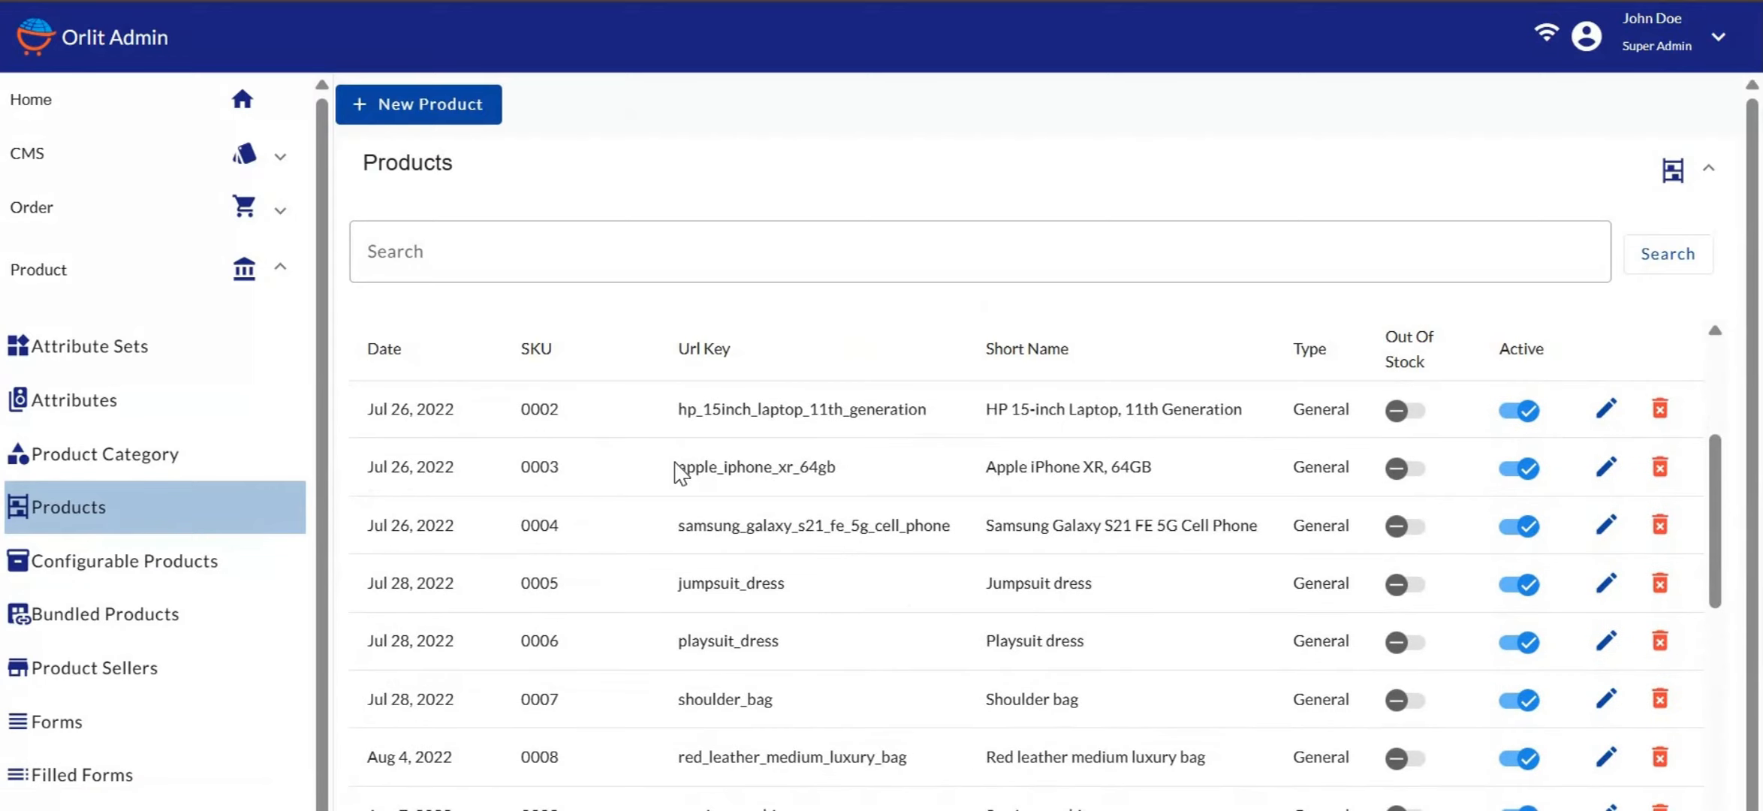
pyautogui.click(579, 251)
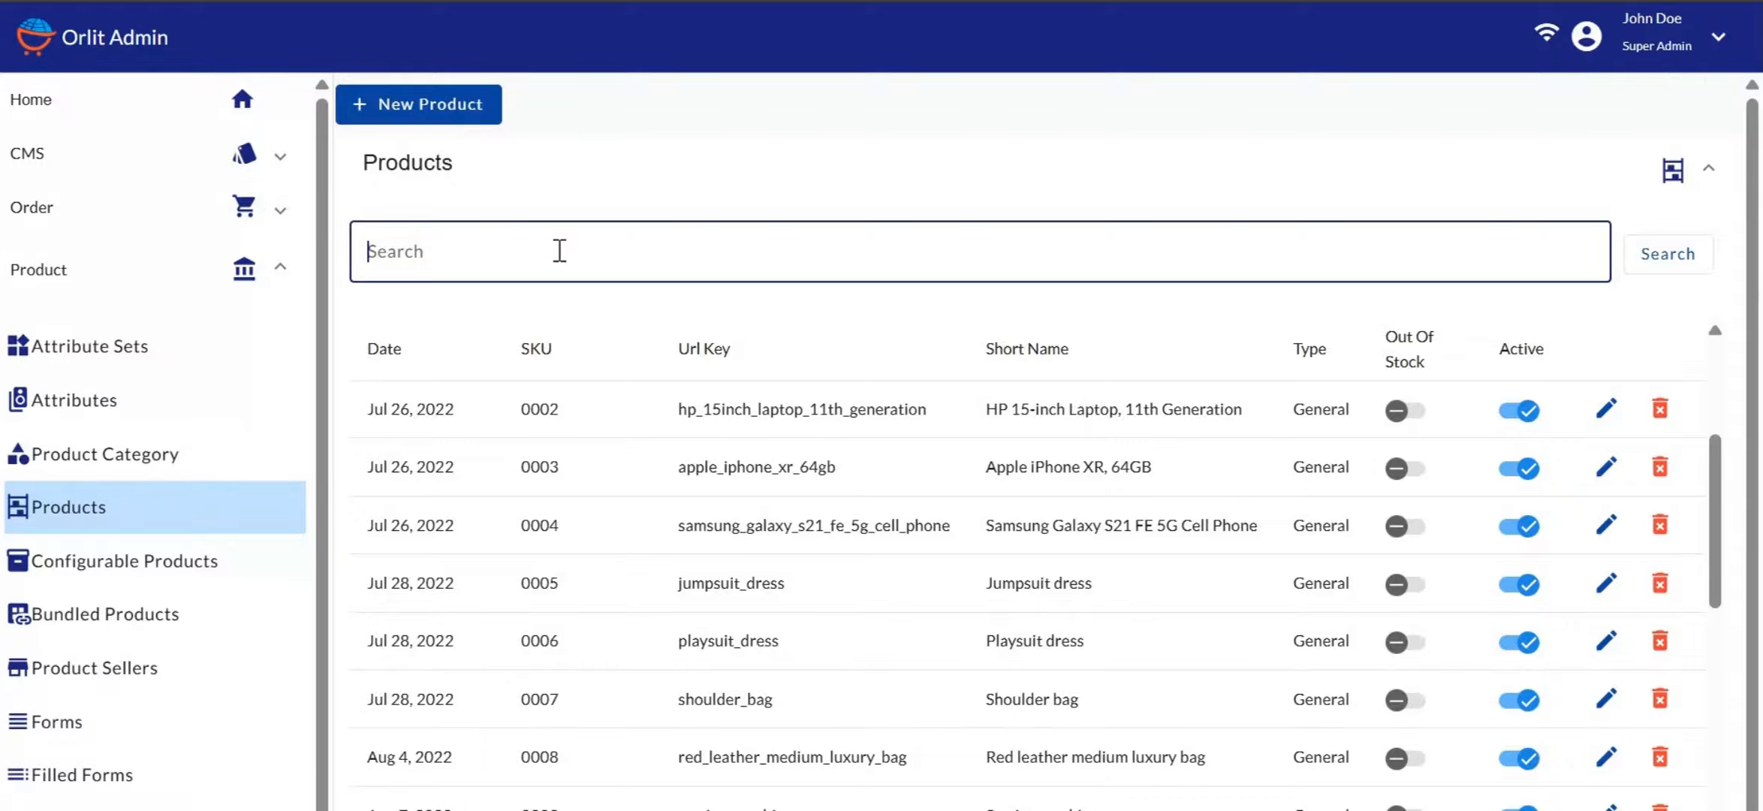
# Search products for 'fan' and open the Maidy fan edit form down to its bottom
pyautogui.write('fan')
pyautogui.press('Return')
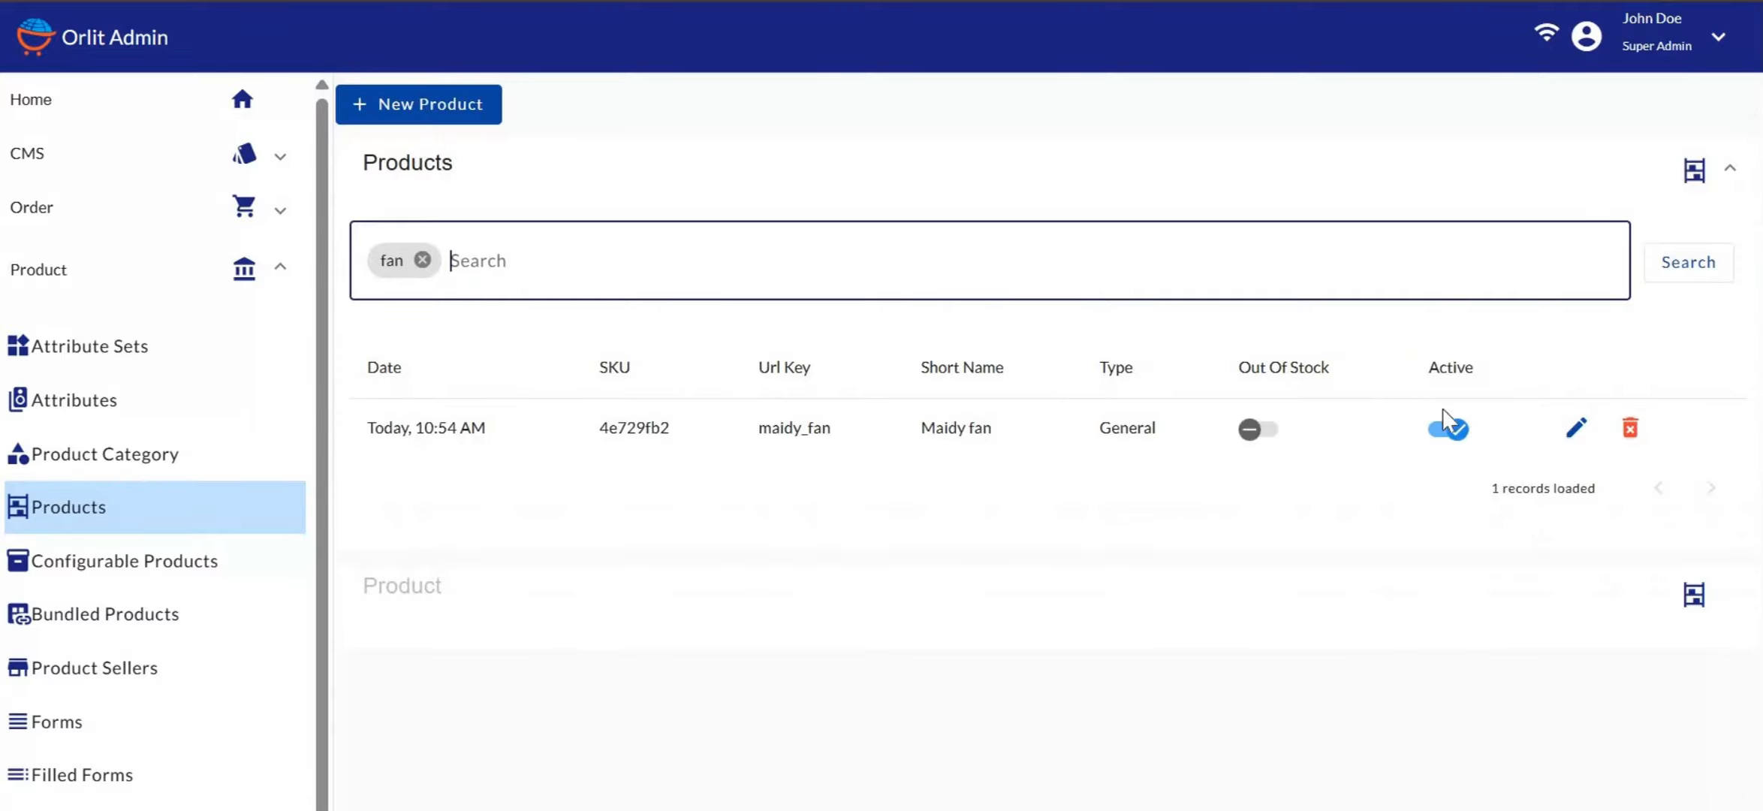
pyautogui.click(1579, 430)
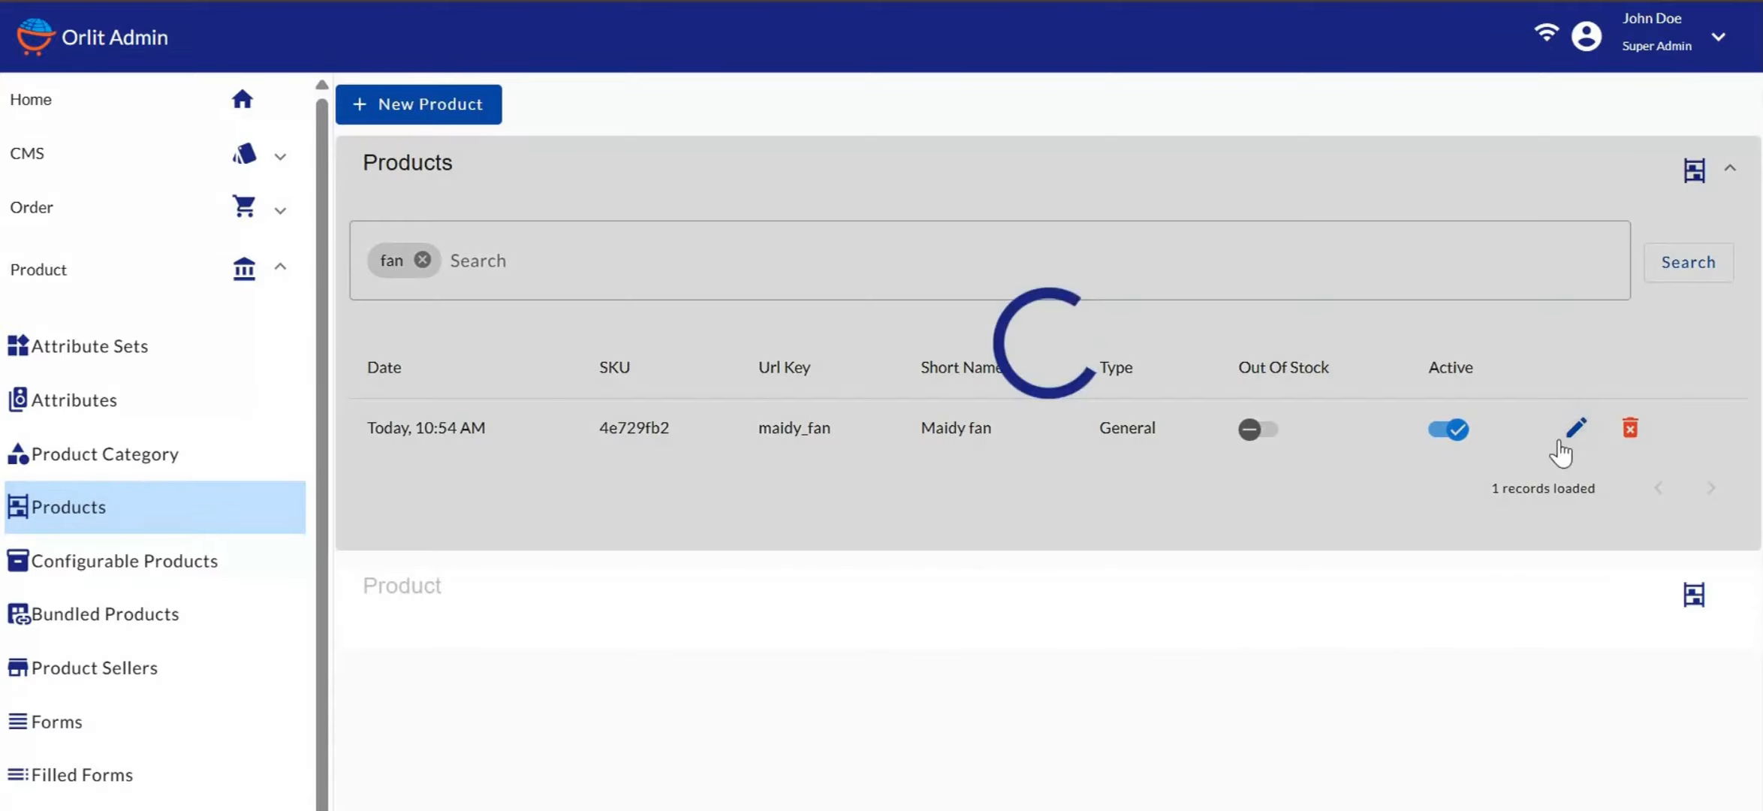
pyautogui.scroll(-10, 831, 493)
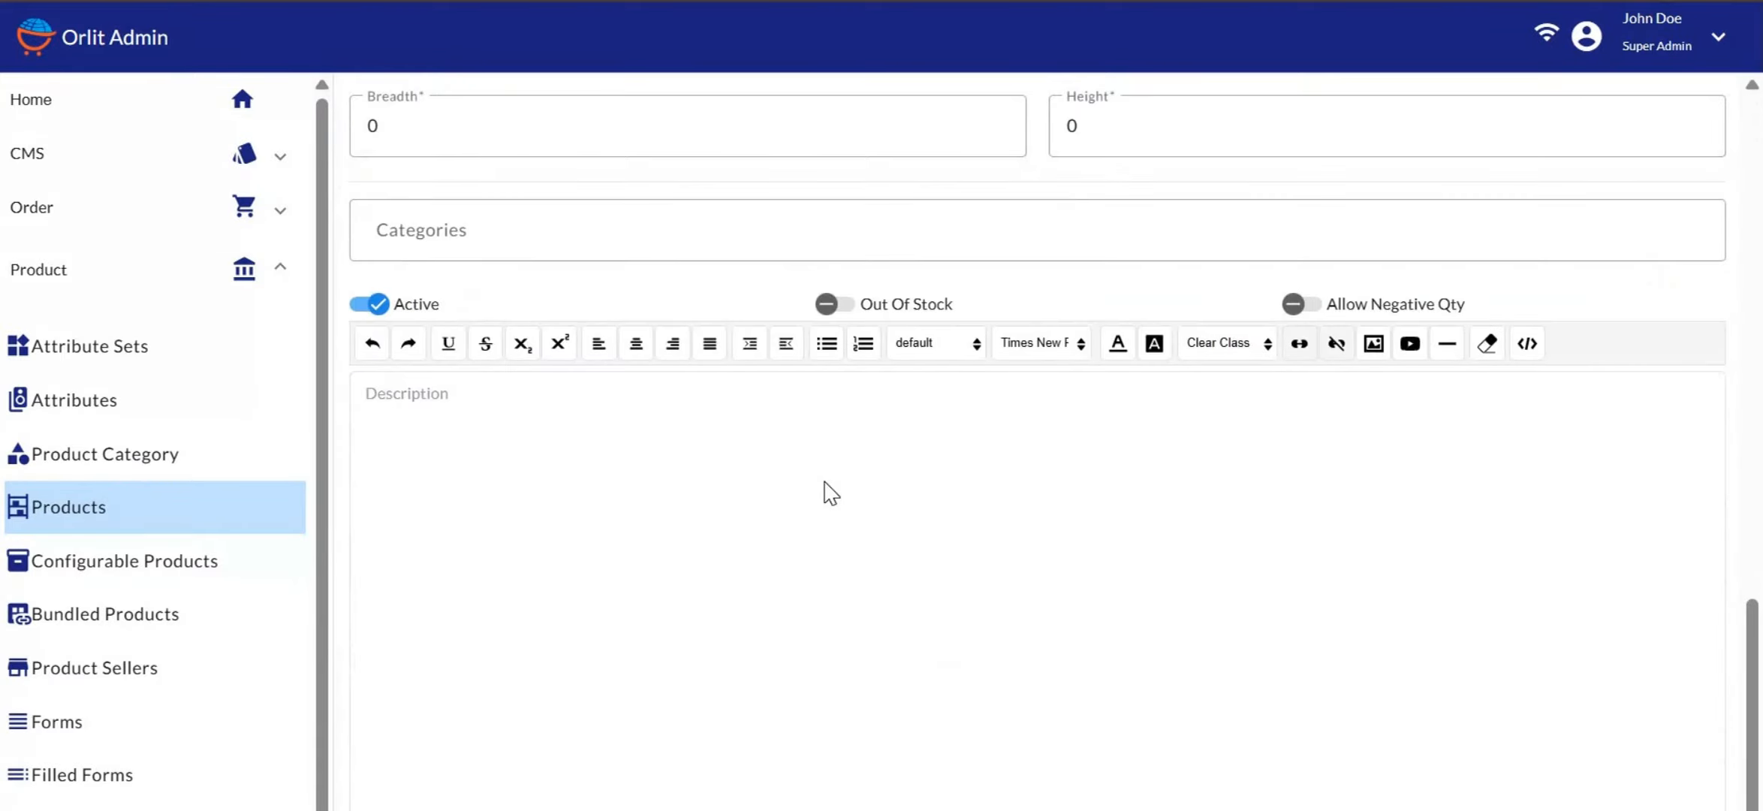
pyautogui.scroll(-3, 851, 544)
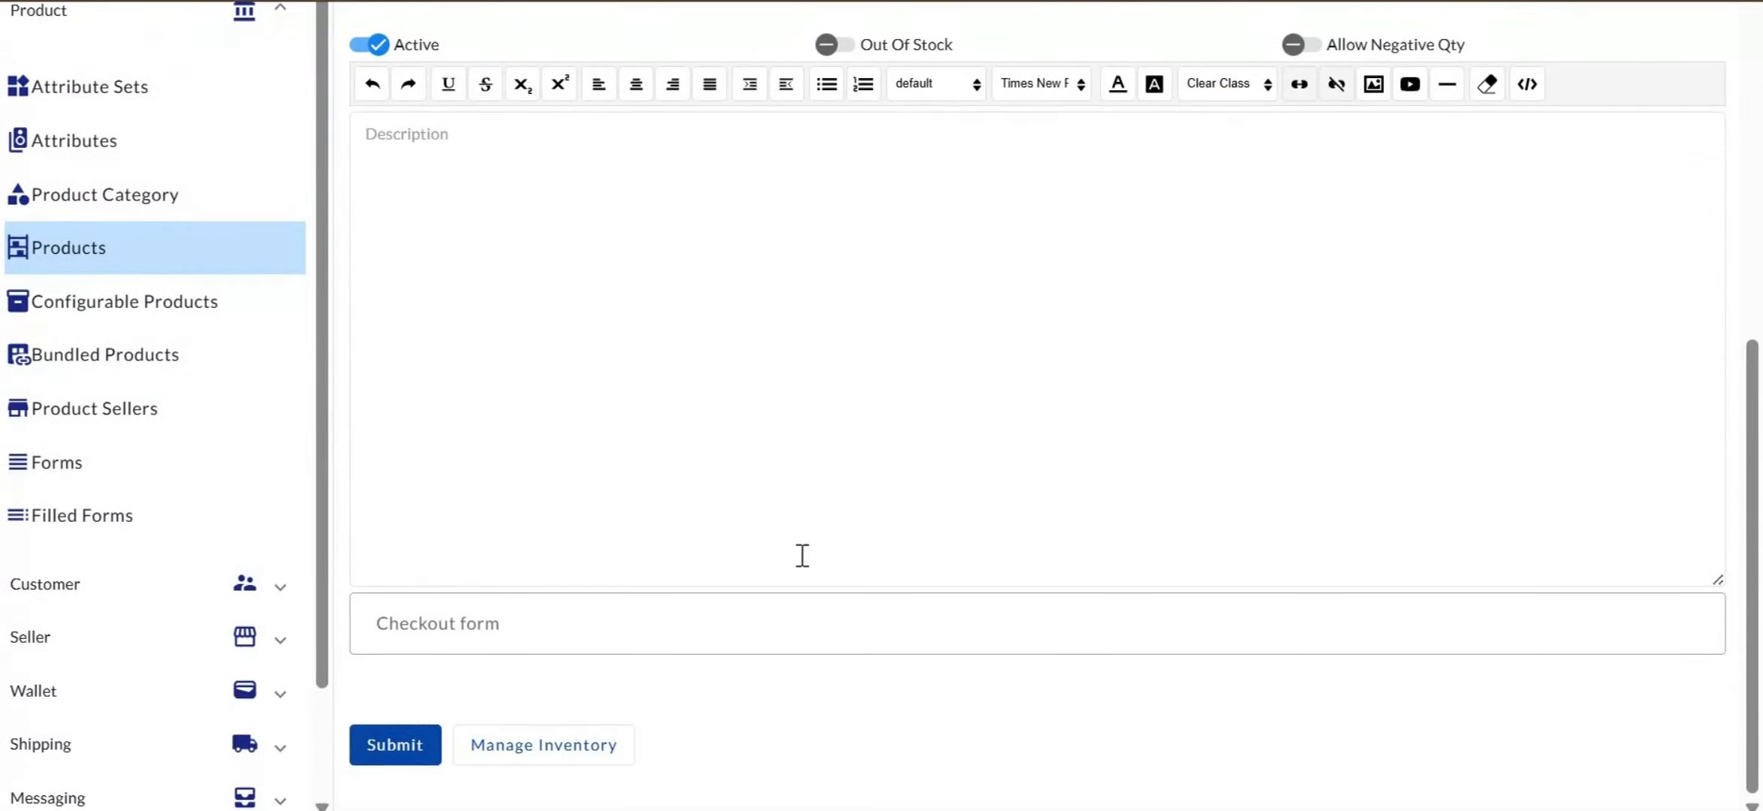
# View Maidy fan's Platinum stock for the ATM STORES seller and outlet via Manage Inventory
pyautogui.click(539, 747)
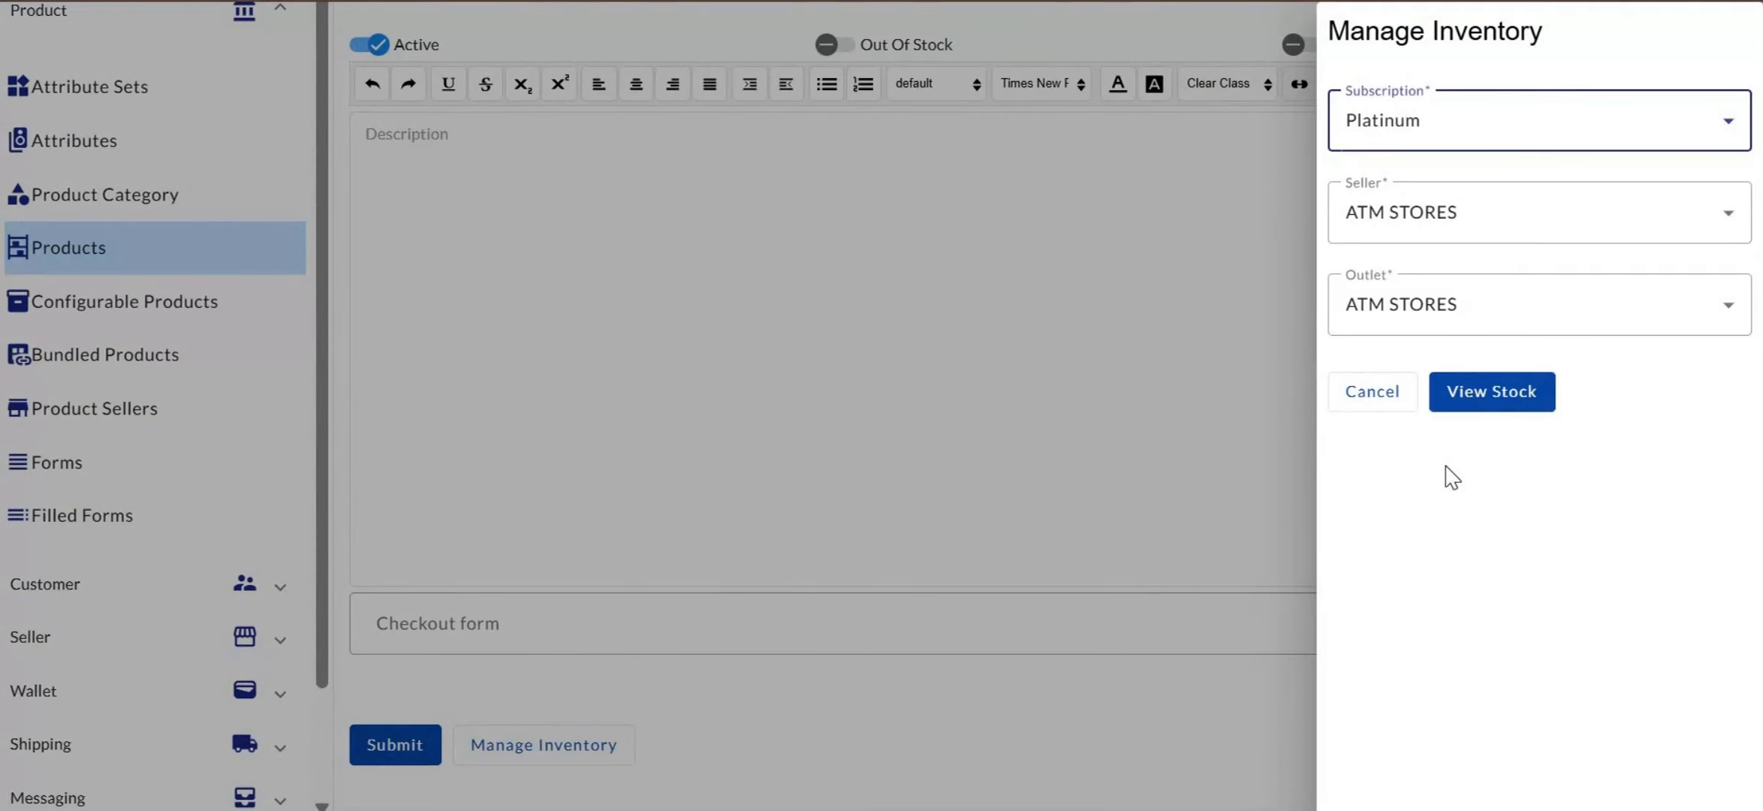
pyautogui.click(1493, 393)
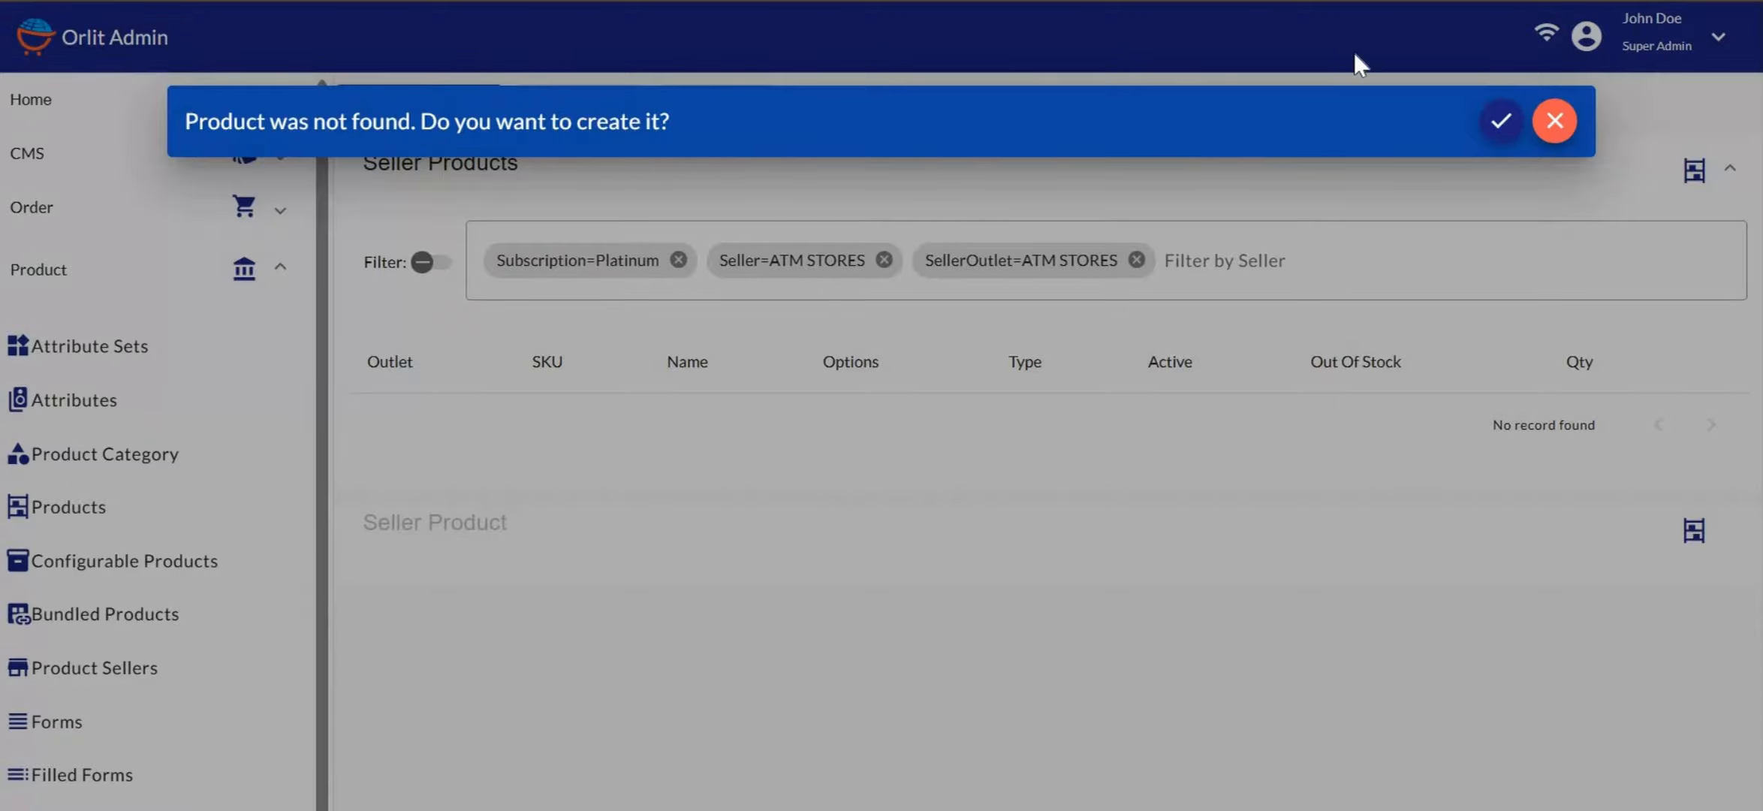
# Accept creating the missing Maidy fan seller product for ATM STORES and submit the form
pyautogui.click(1500, 124)
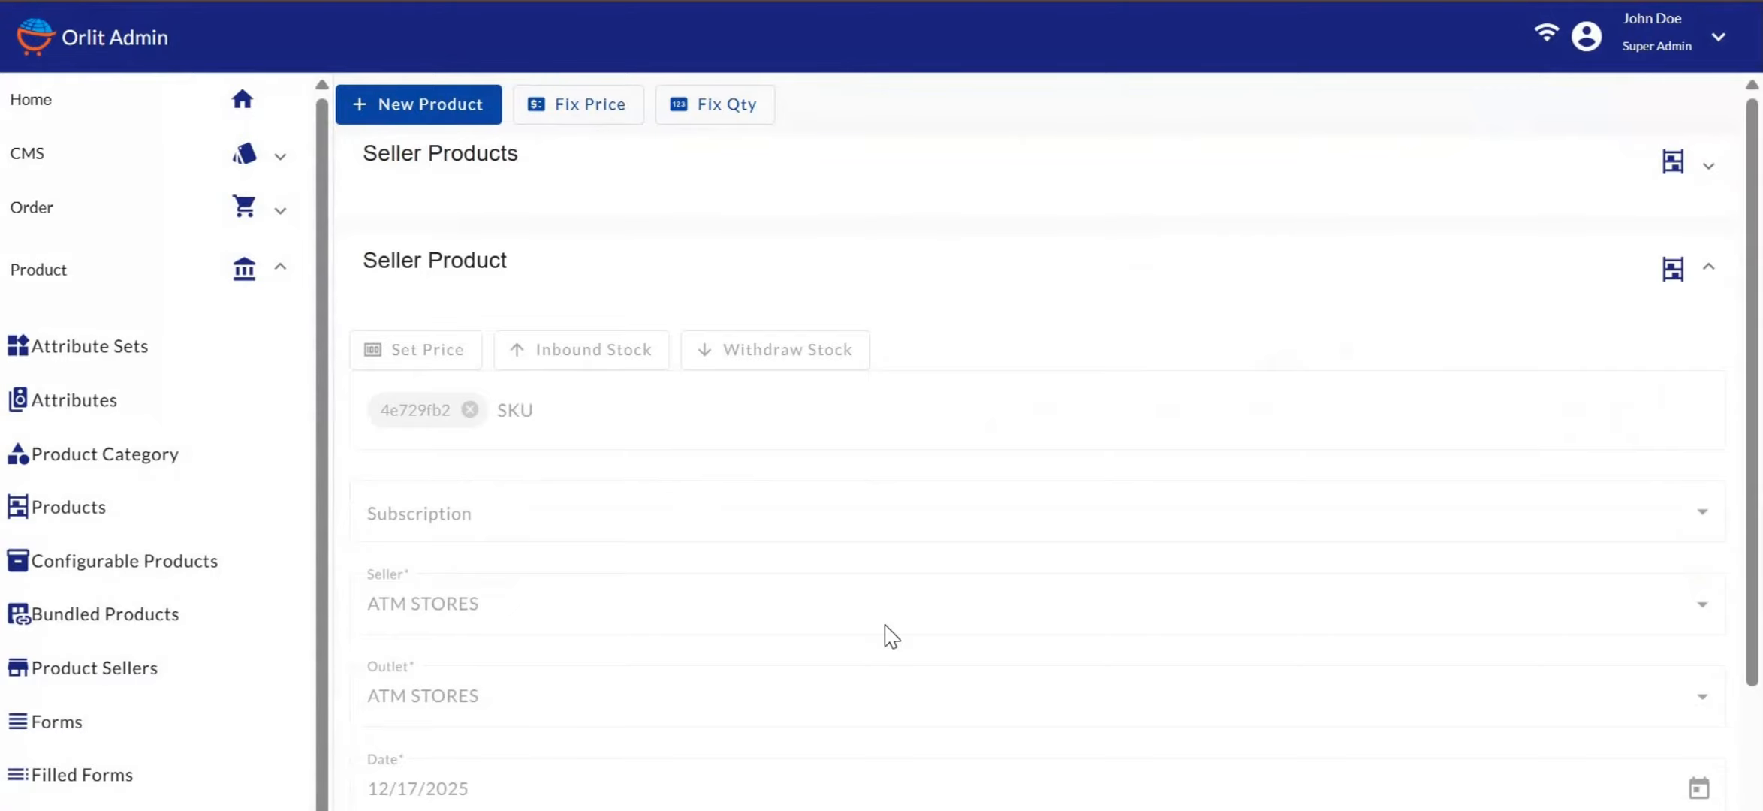
pyautogui.scroll(-7, 885, 627)
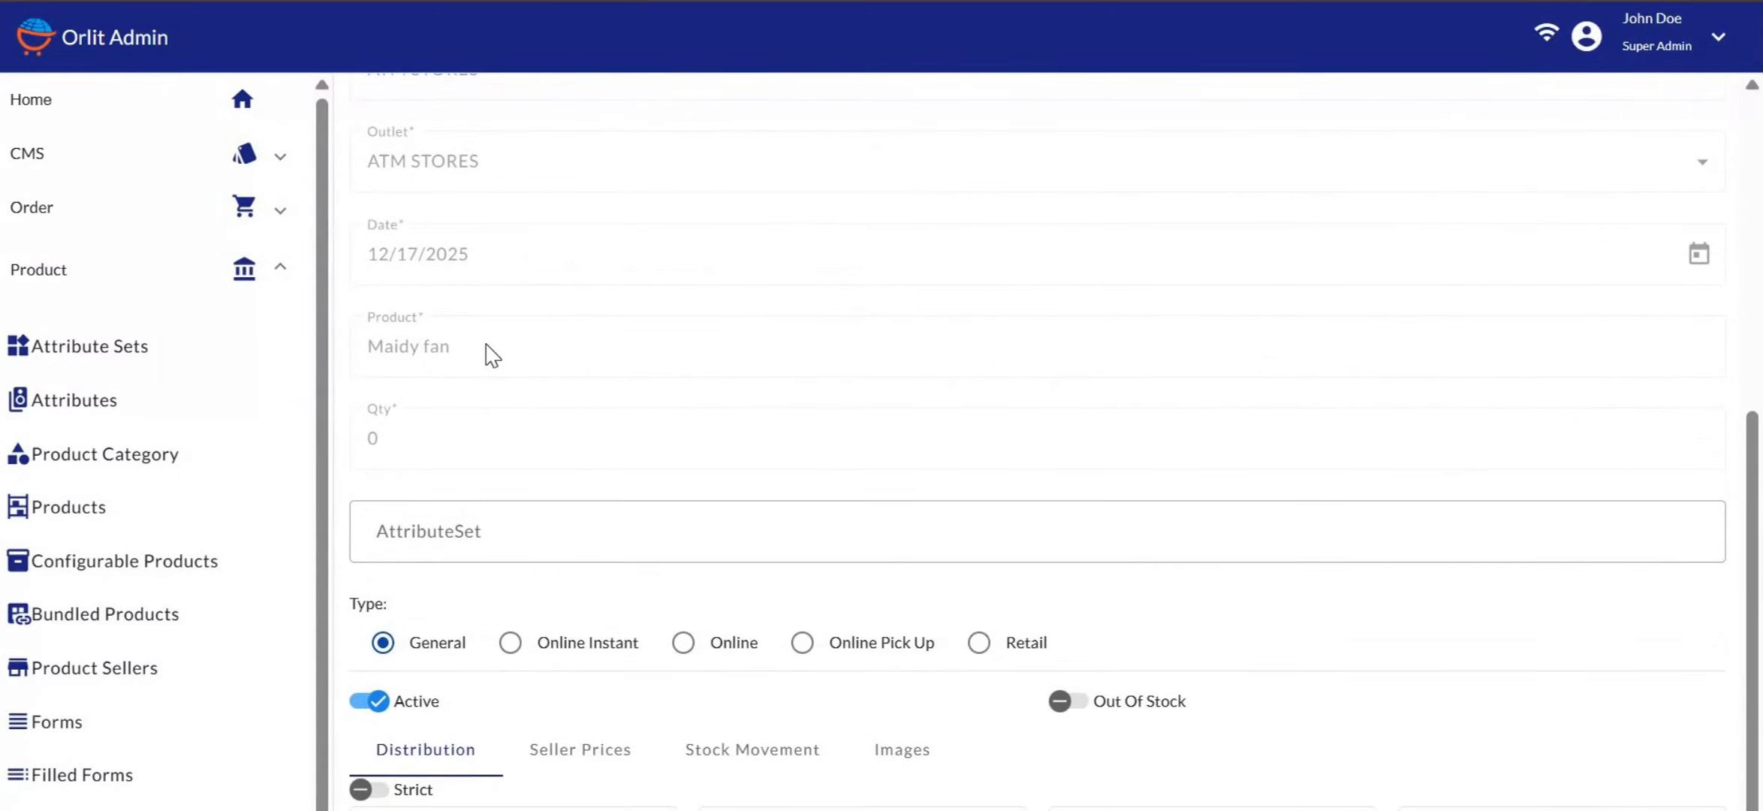
pyautogui.scroll(7, 492, 354)
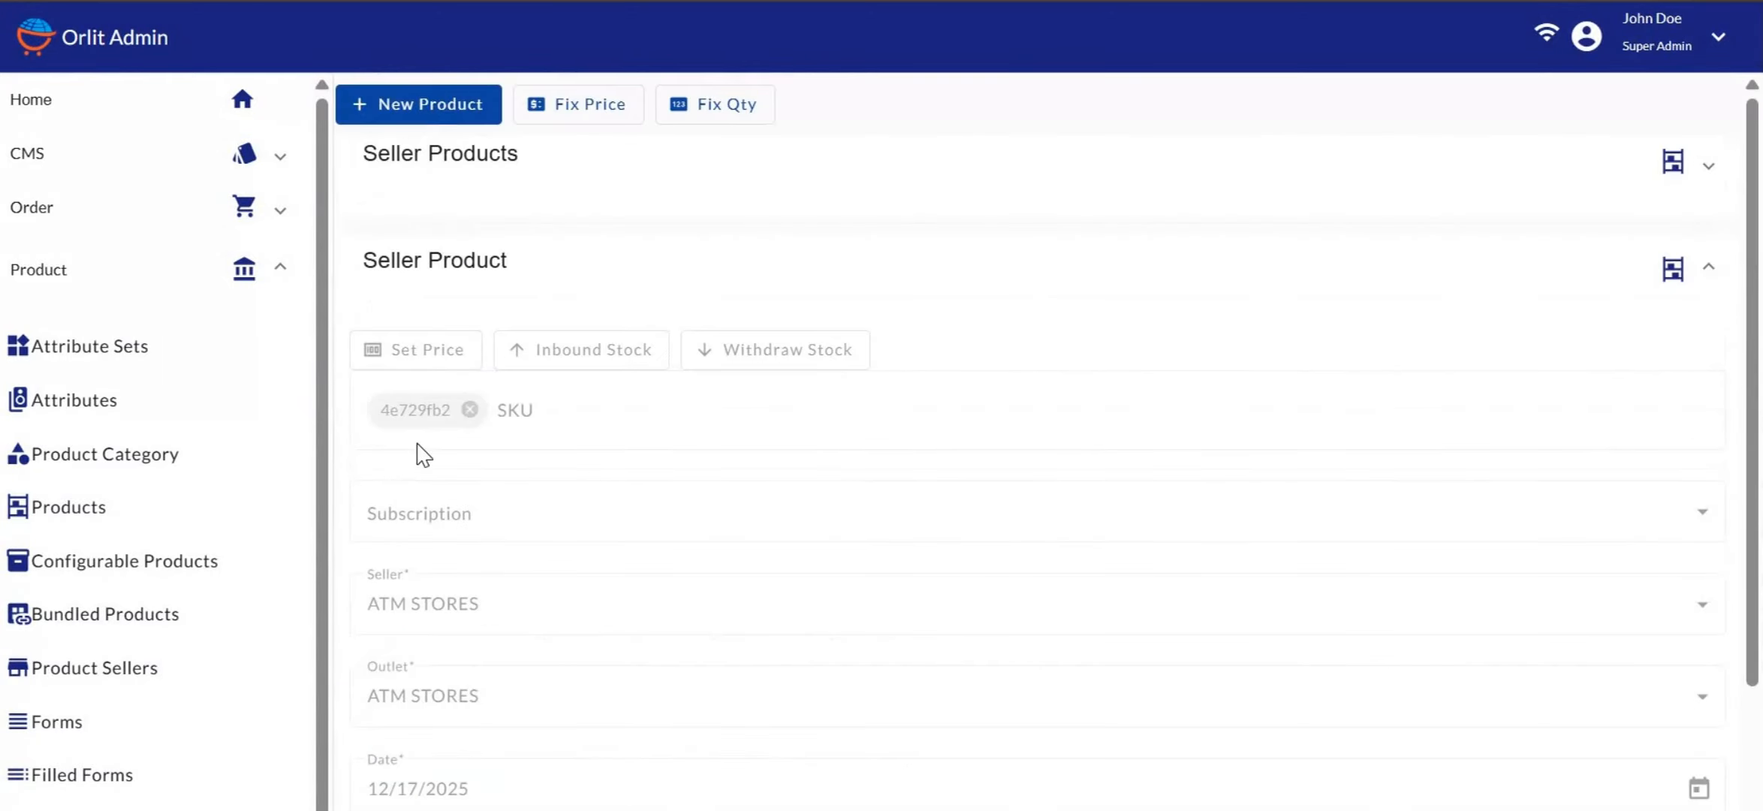
pyautogui.scroll(-8, 480, 453)
pyautogui.scroll(-4, 565, 571)
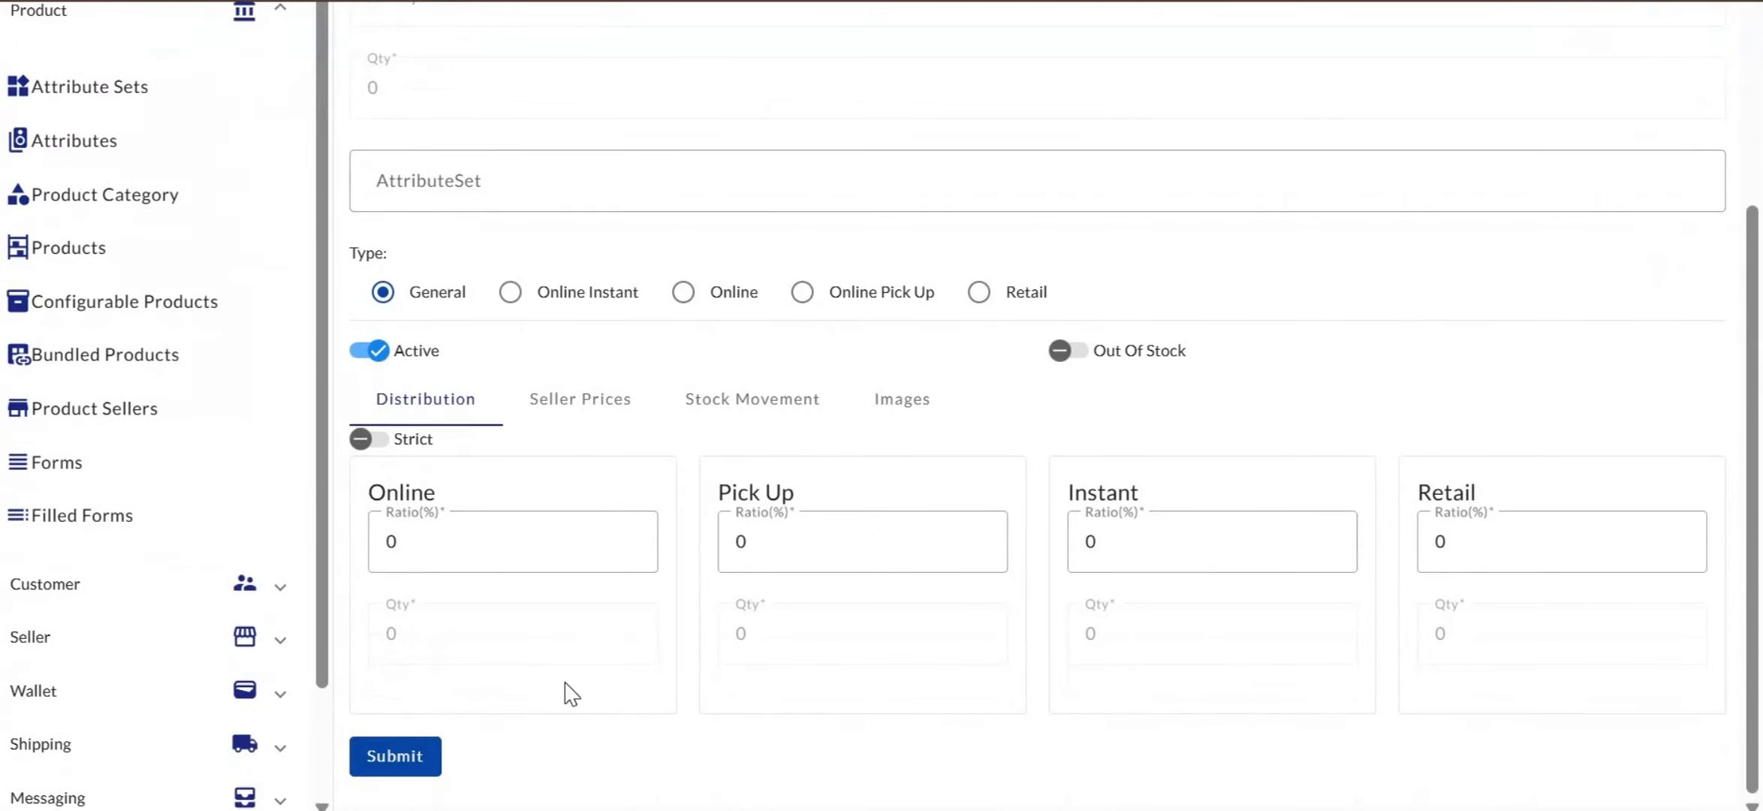
pyautogui.click(403, 757)
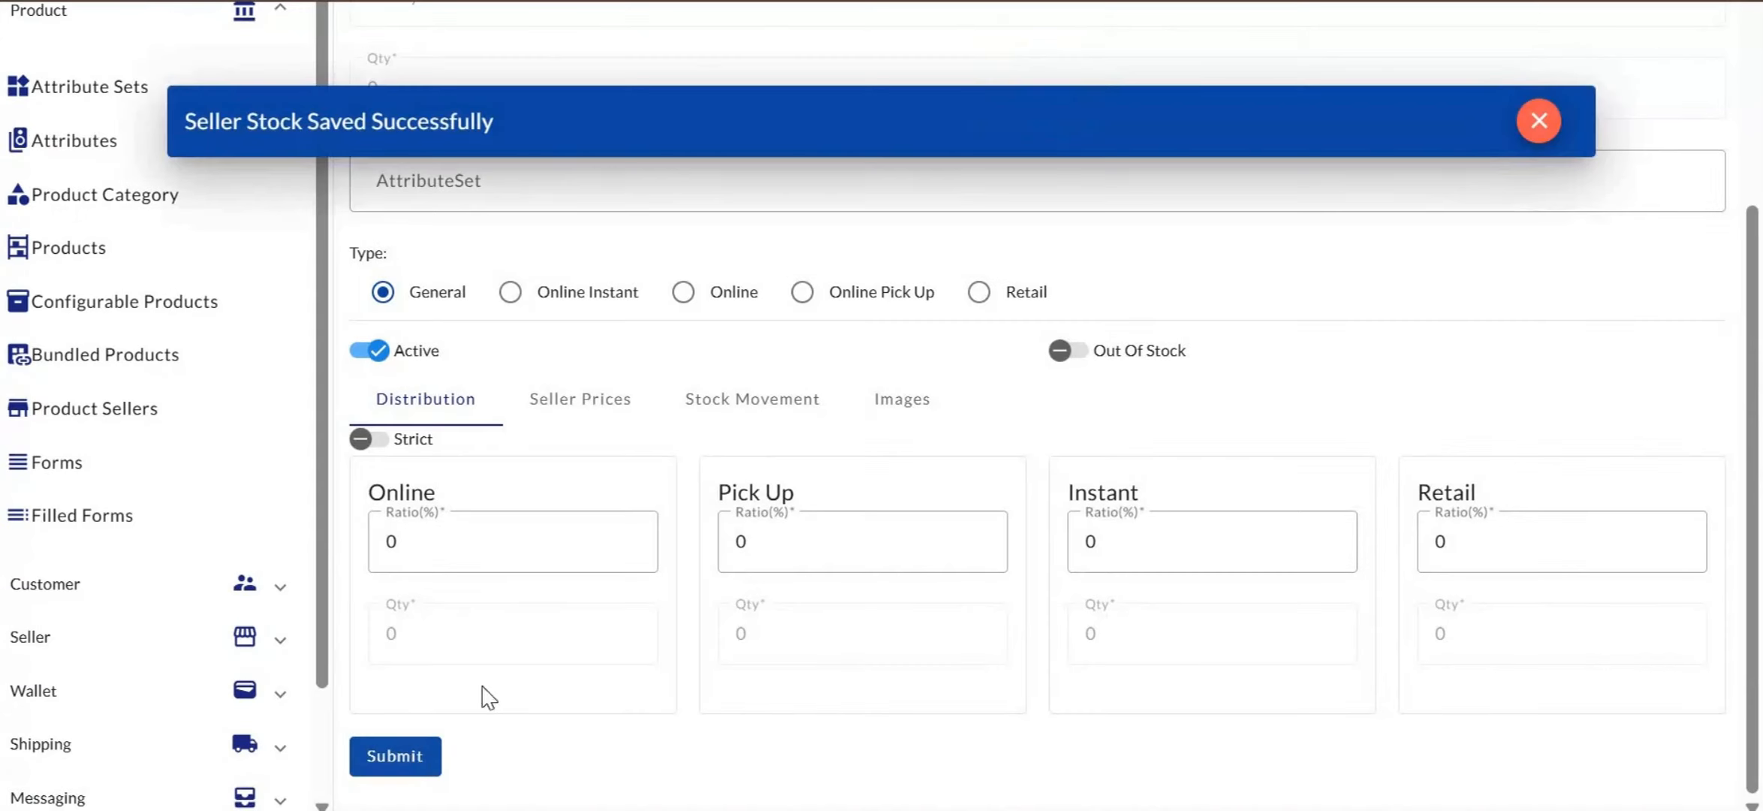
pyautogui.scroll(8, 546, 625)
pyautogui.scroll(4, 653, 479)
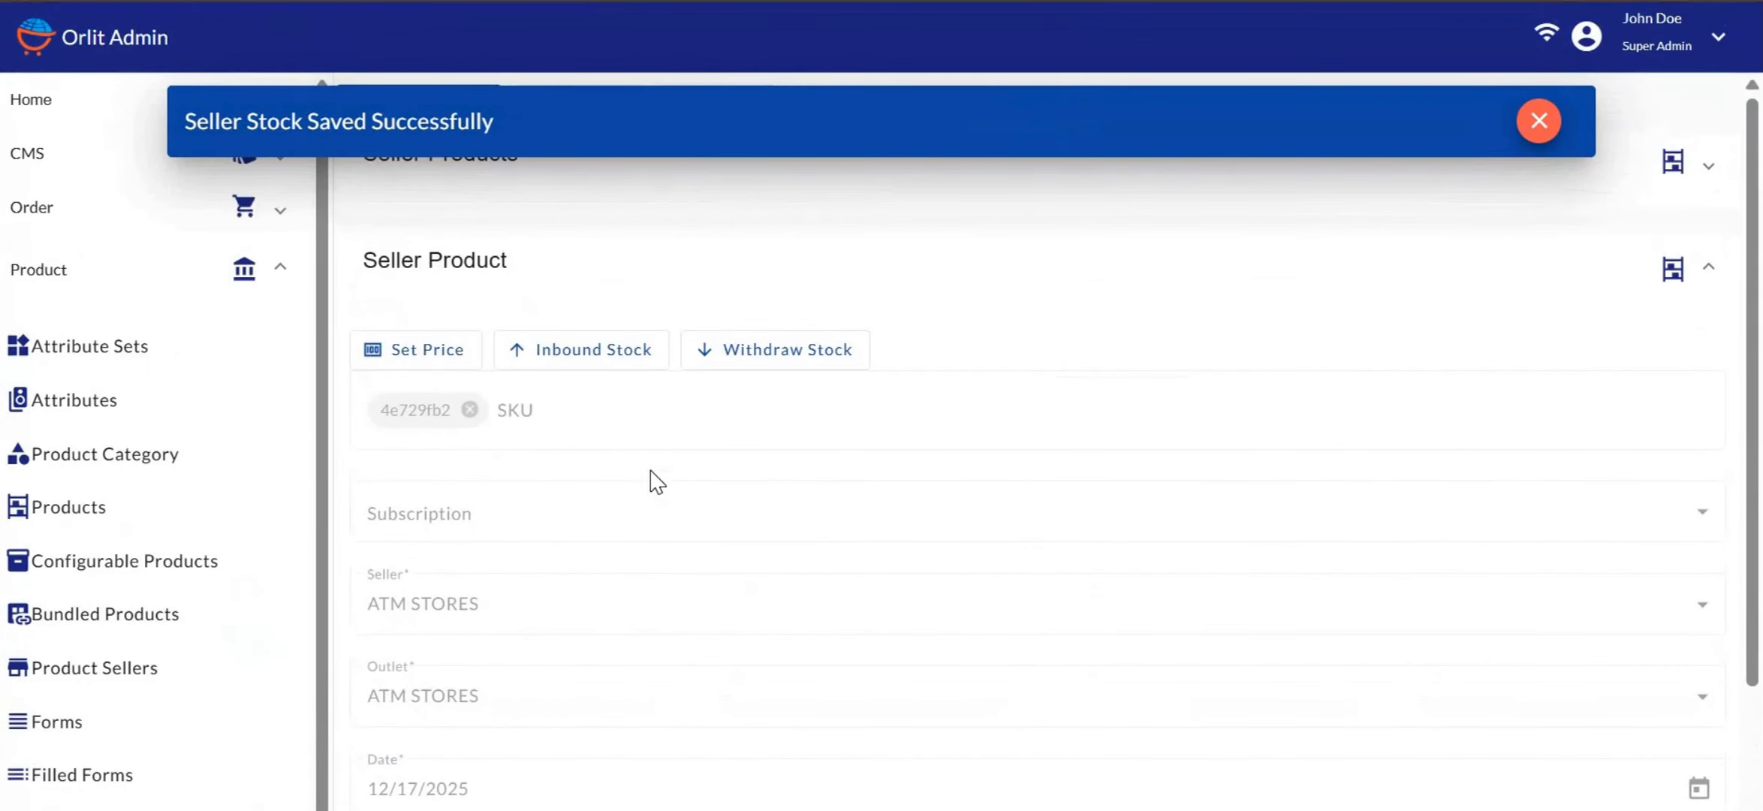
pyautogui.click(398, 350)
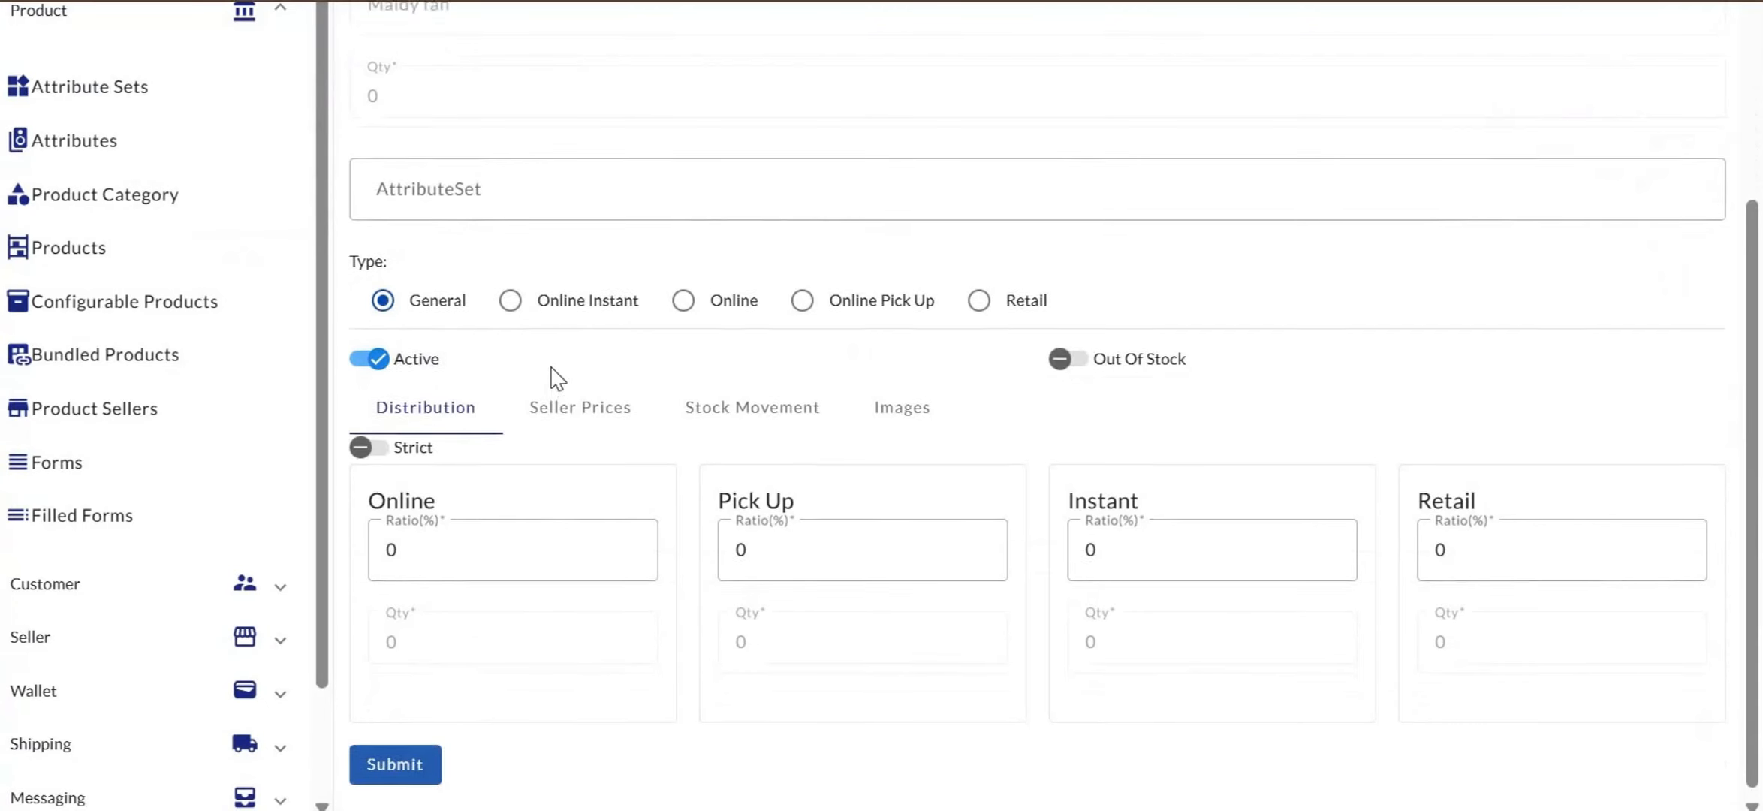
pyautogui.scroll(8, 557, 378)
# Save a Pieces seller price of 19500 for the Maidy fan
pyautogui.click(444, 89)
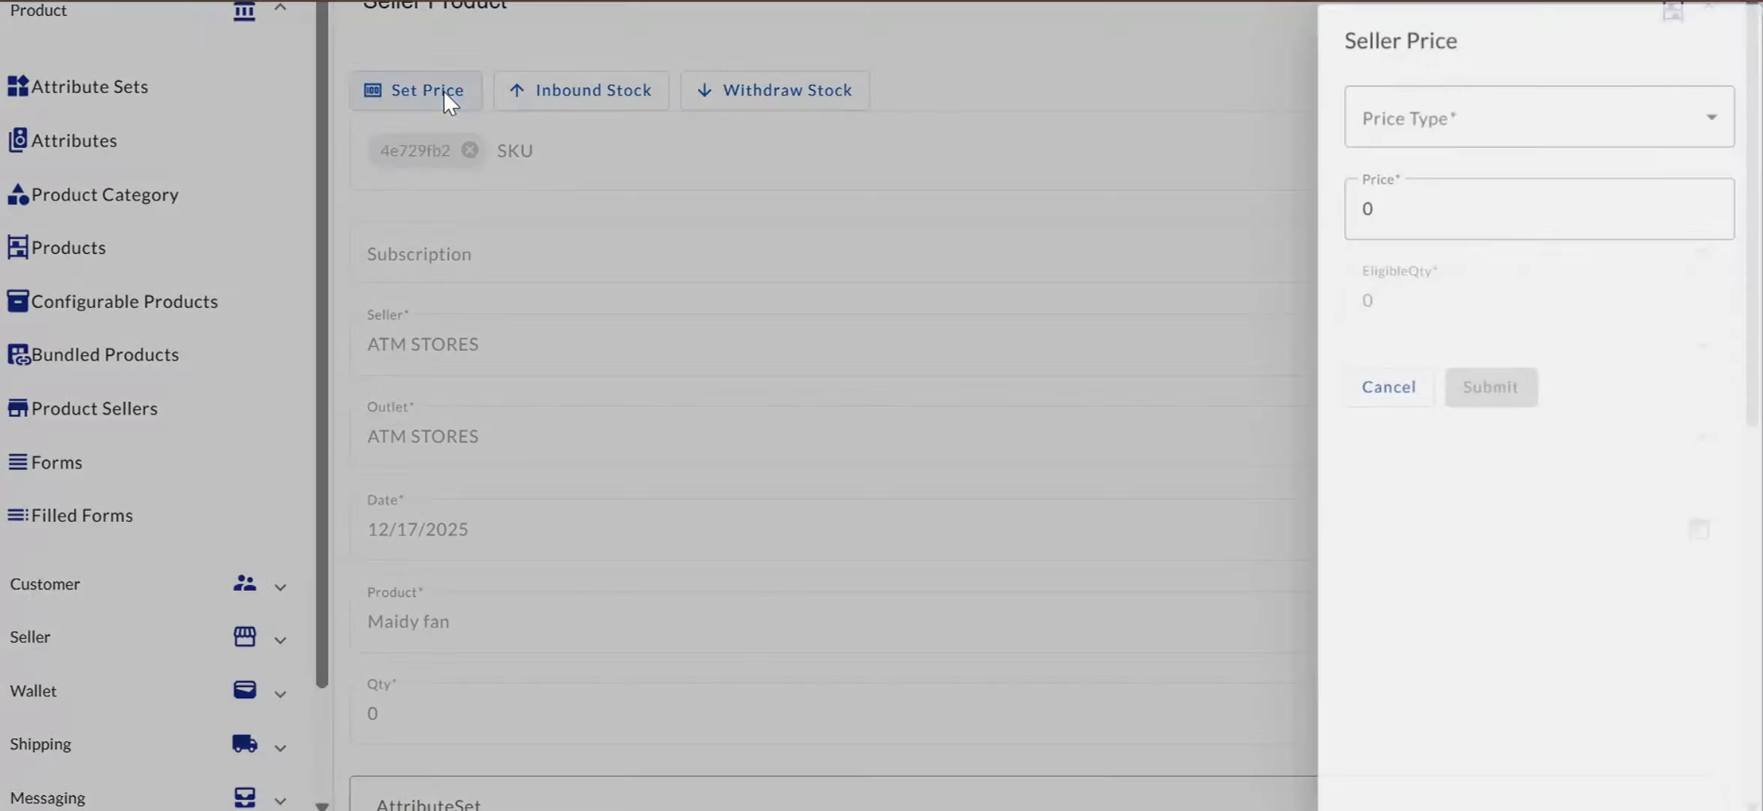
pyautogui.scroll(3, 816, 320)
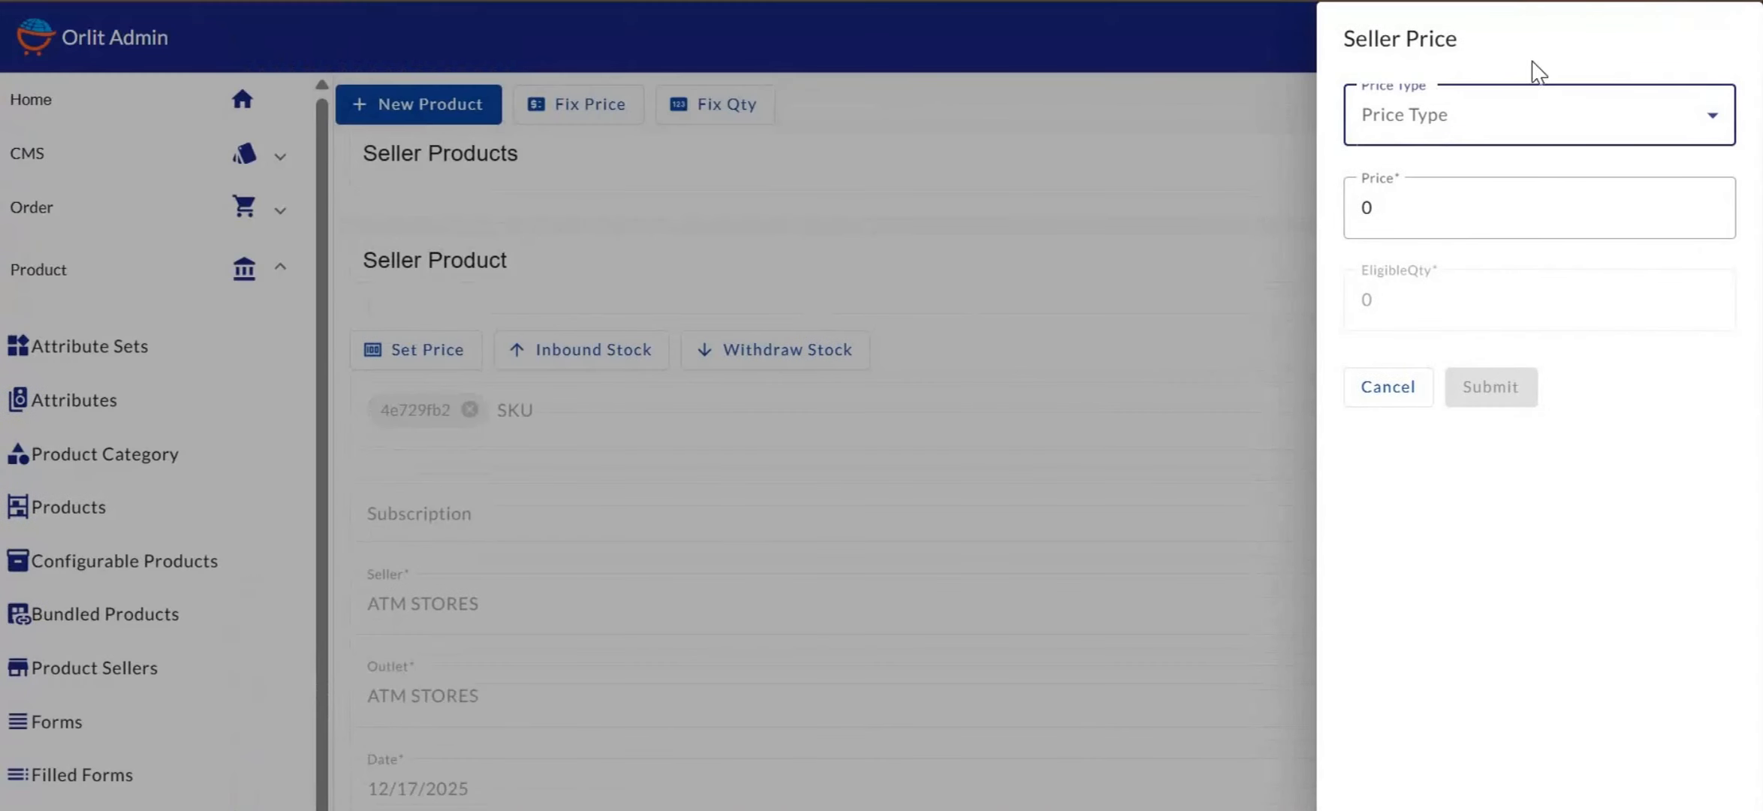
pyautogui.click(1466, 118)
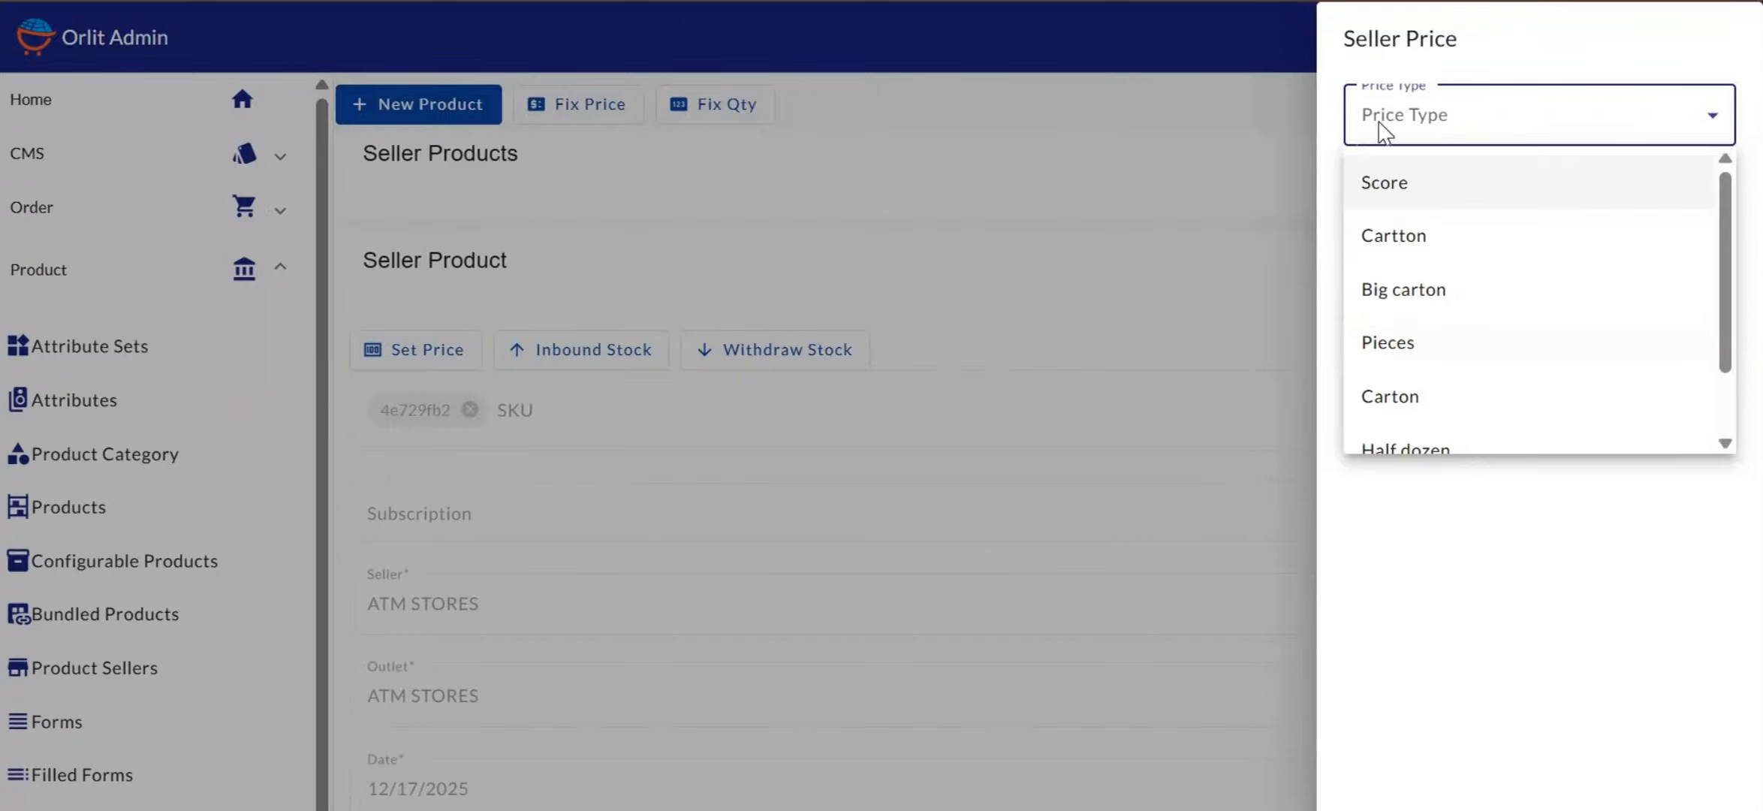
pyautogui.click(1359, 344)
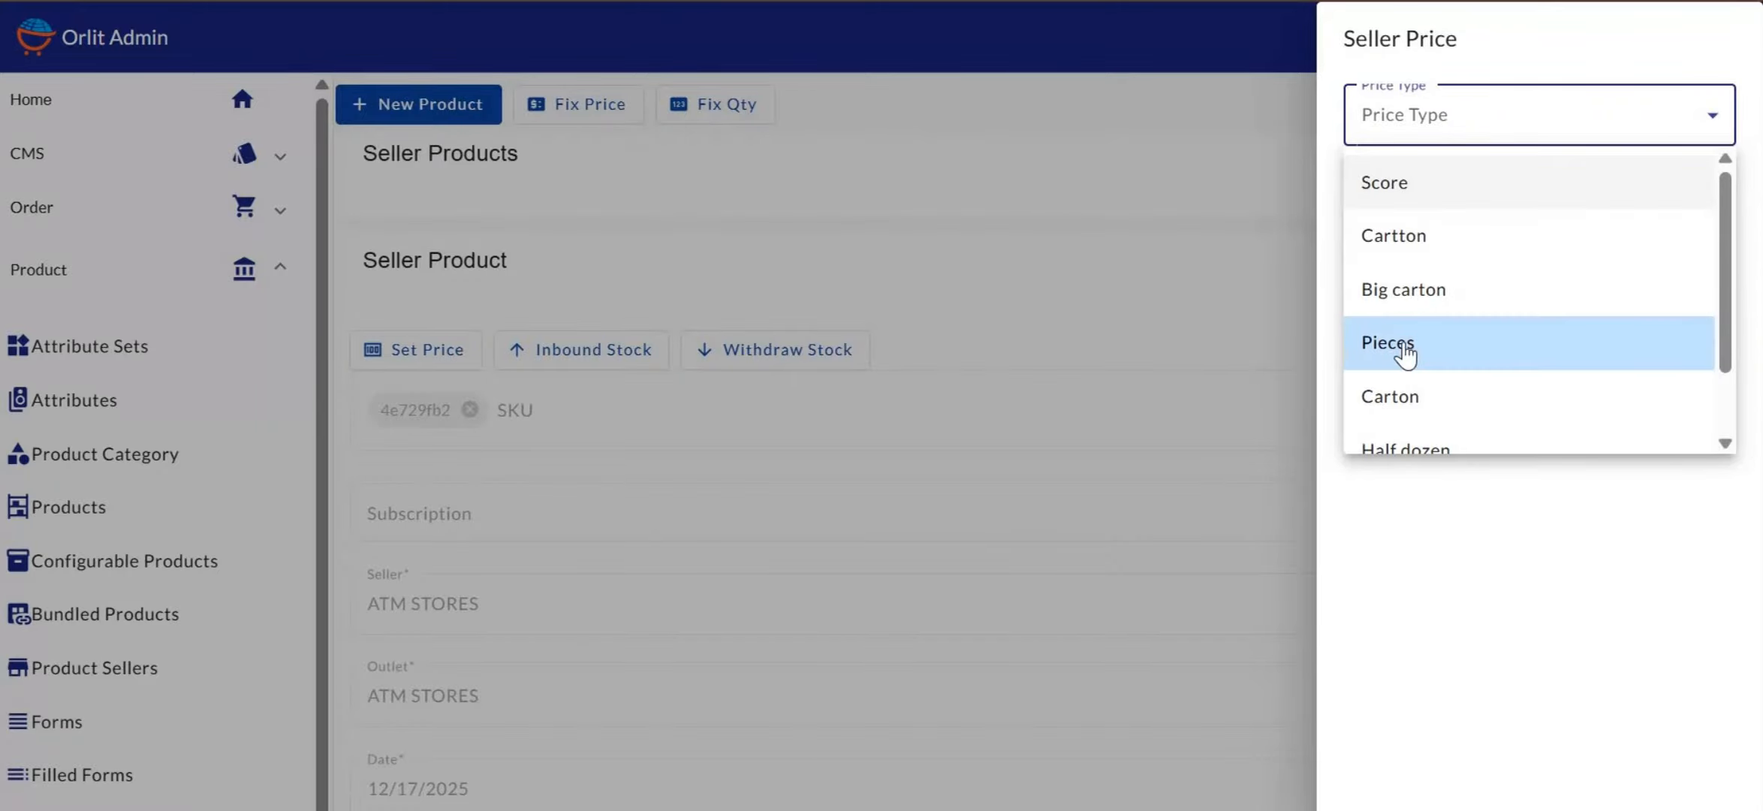
pyautogui.click(1411, 209)
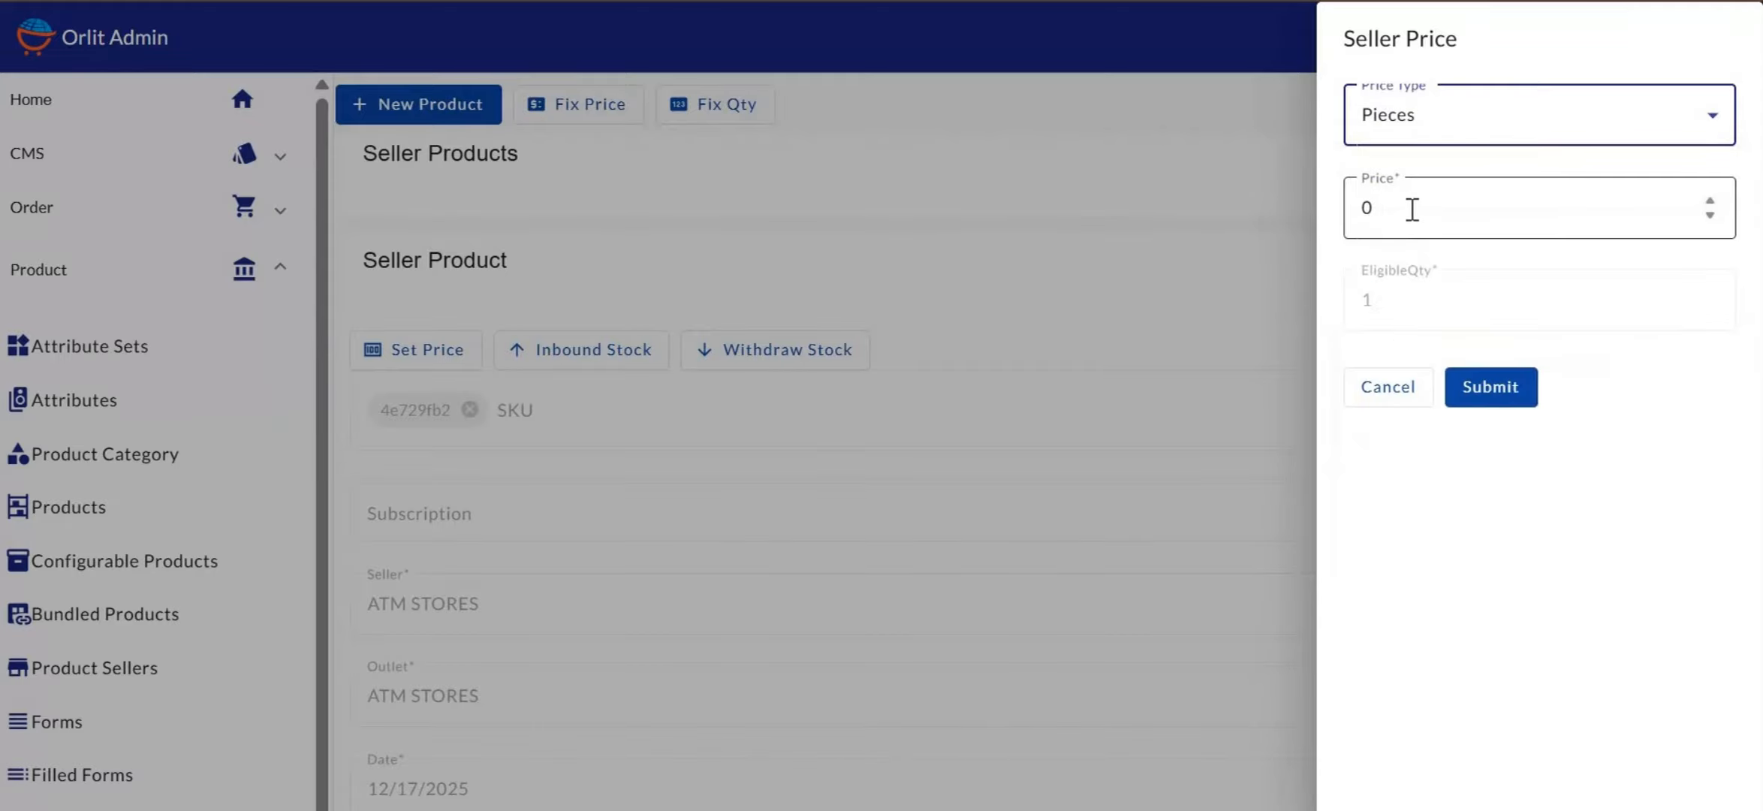
pyautogui.press('BackSpace')
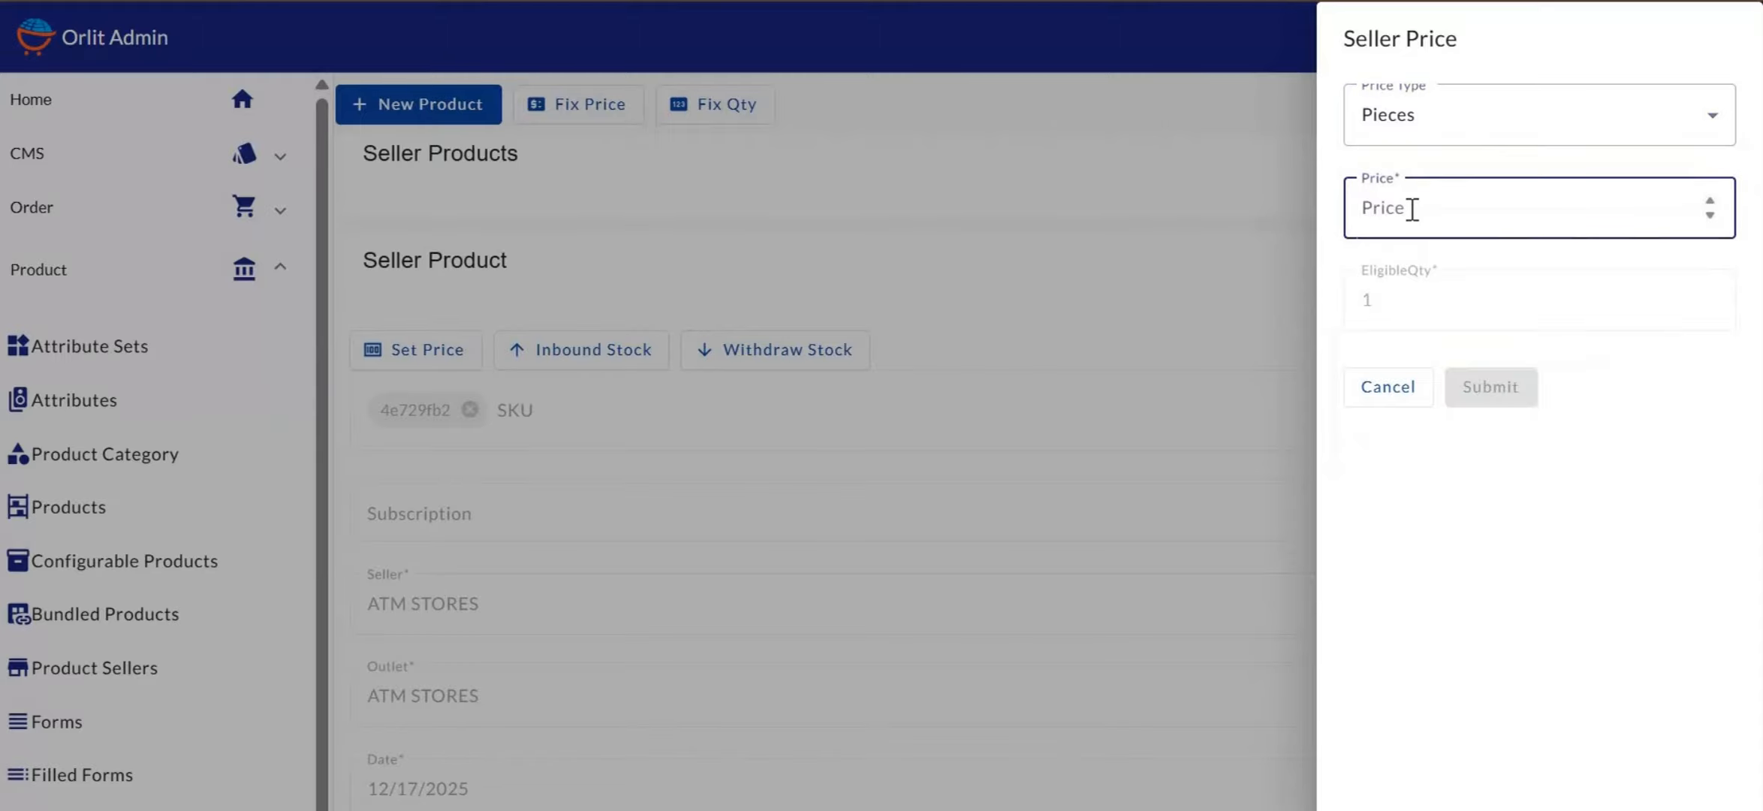
pyautogui.write('1')
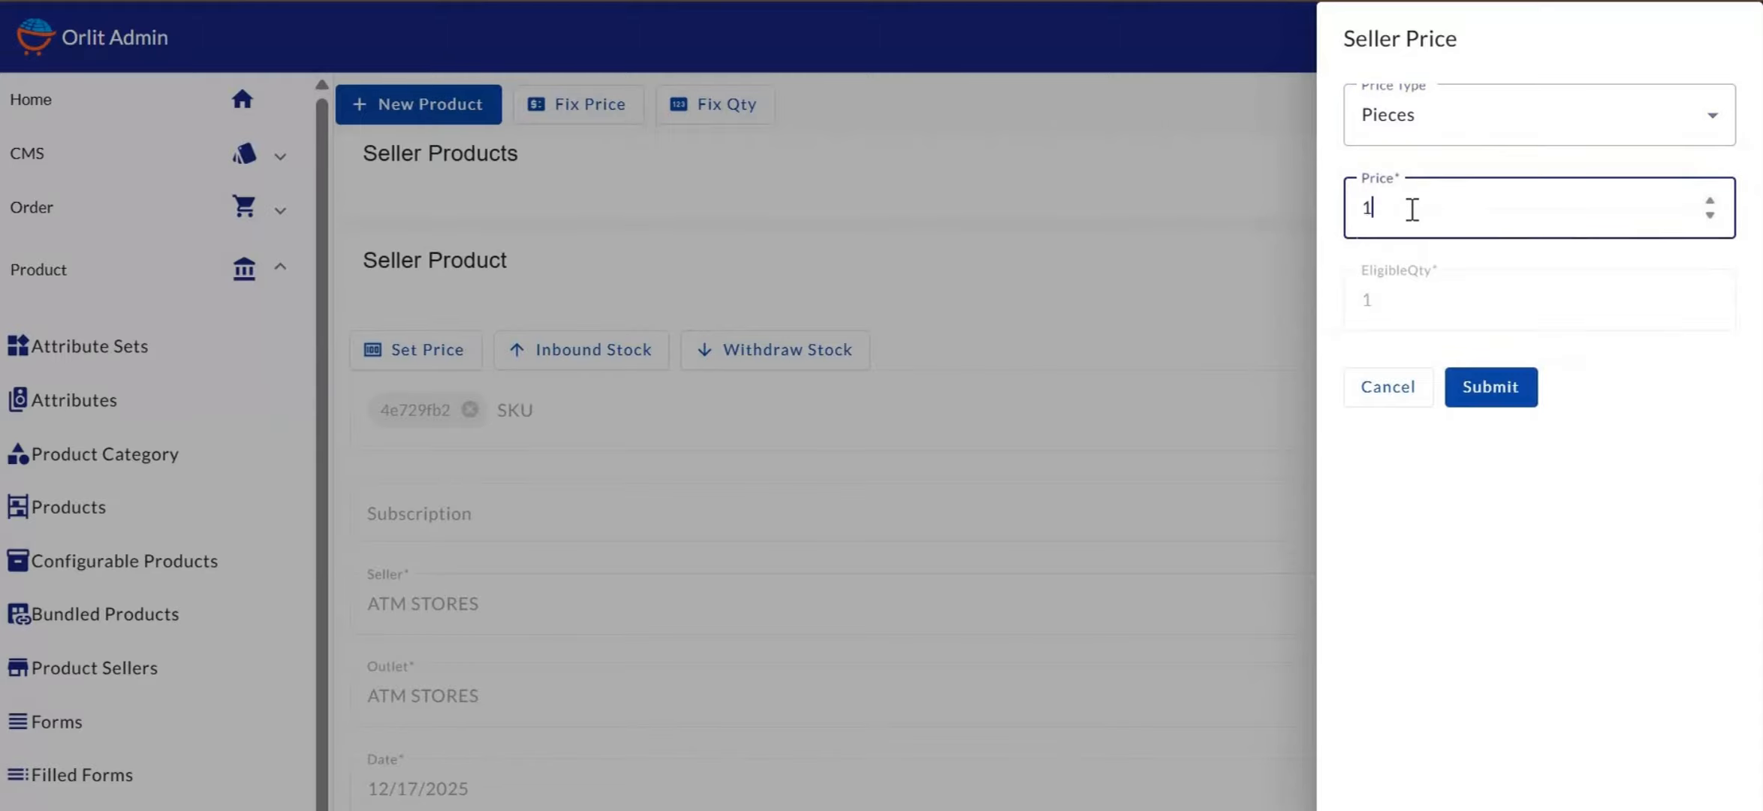
pyautogui.write('9500')
pyautogui.click(1488, 388)
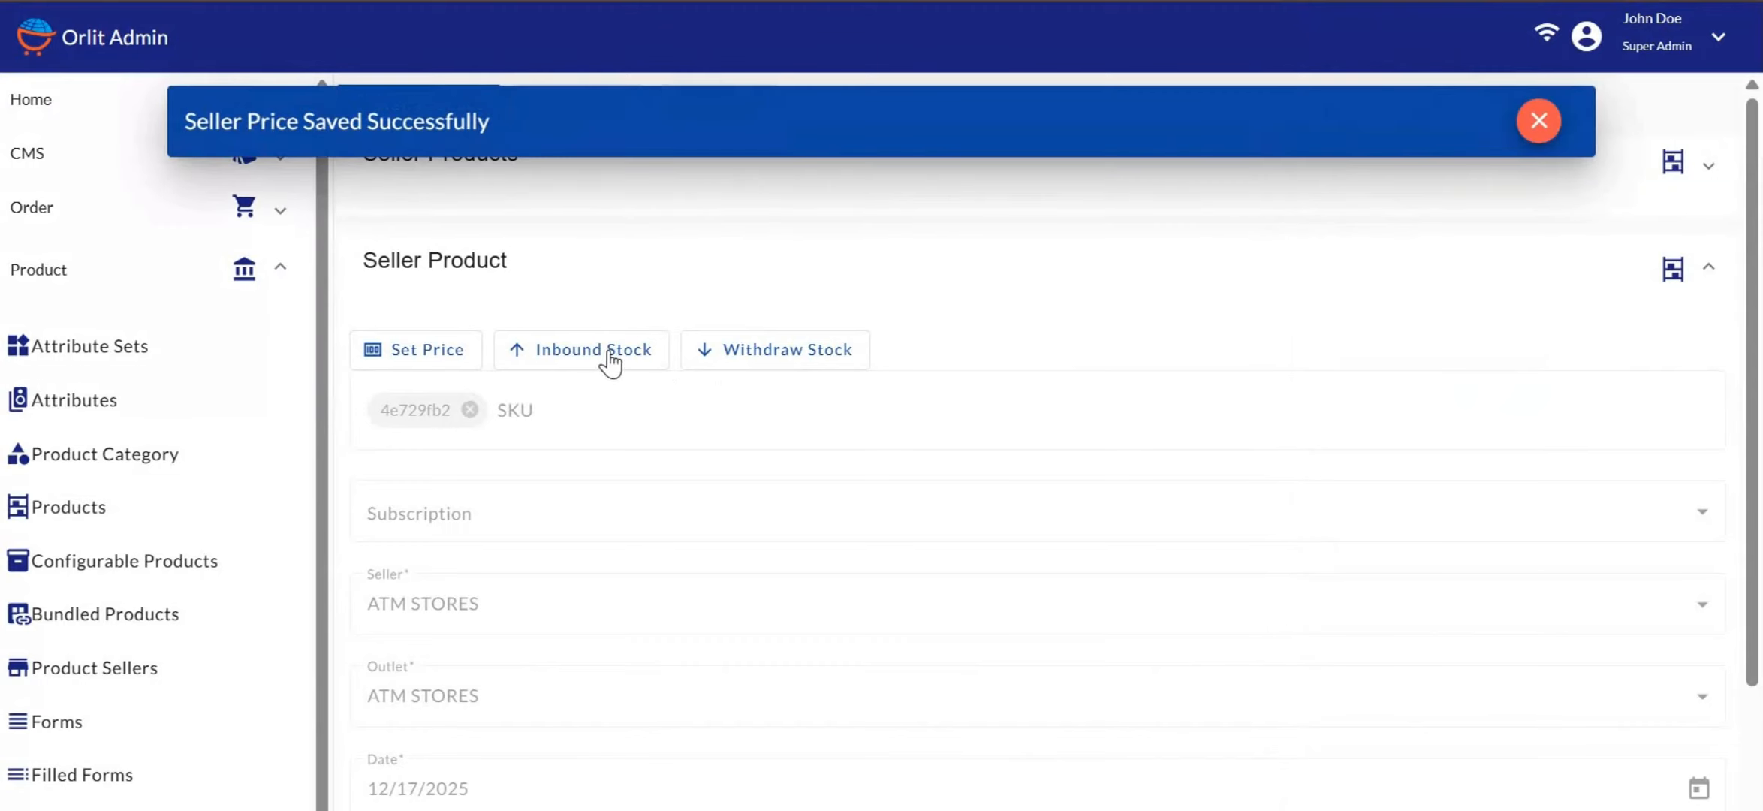
# Log an inbound stock movement of 23 units at cost 18000, commented 'inbound stock'
pyautogui.click(606, 359)
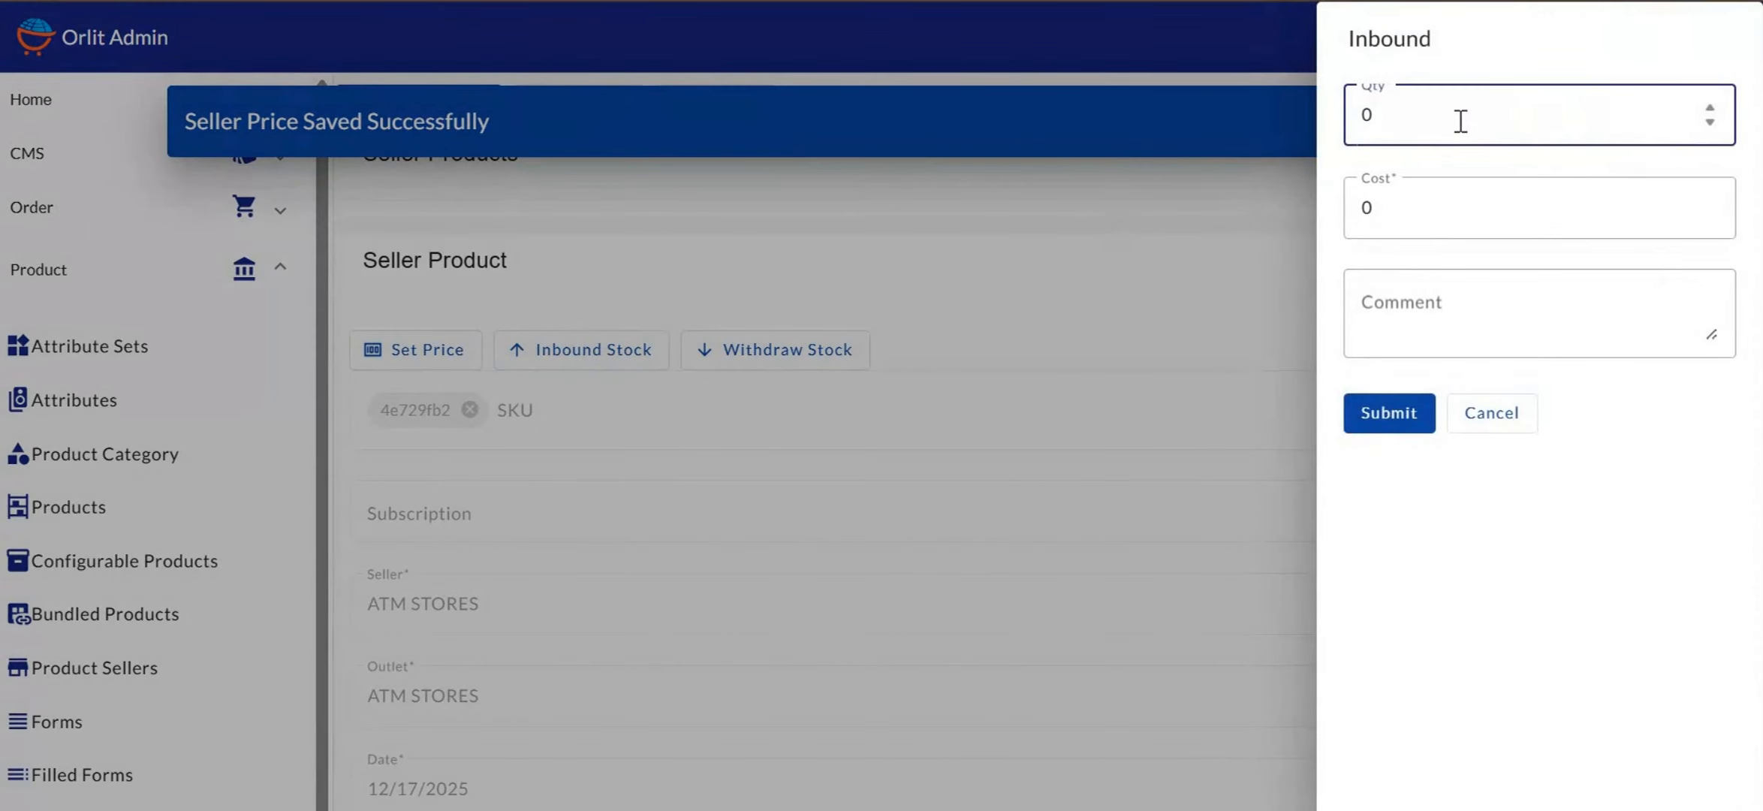
pyautogui.press('BackSpace')
pyautogui.write('2')
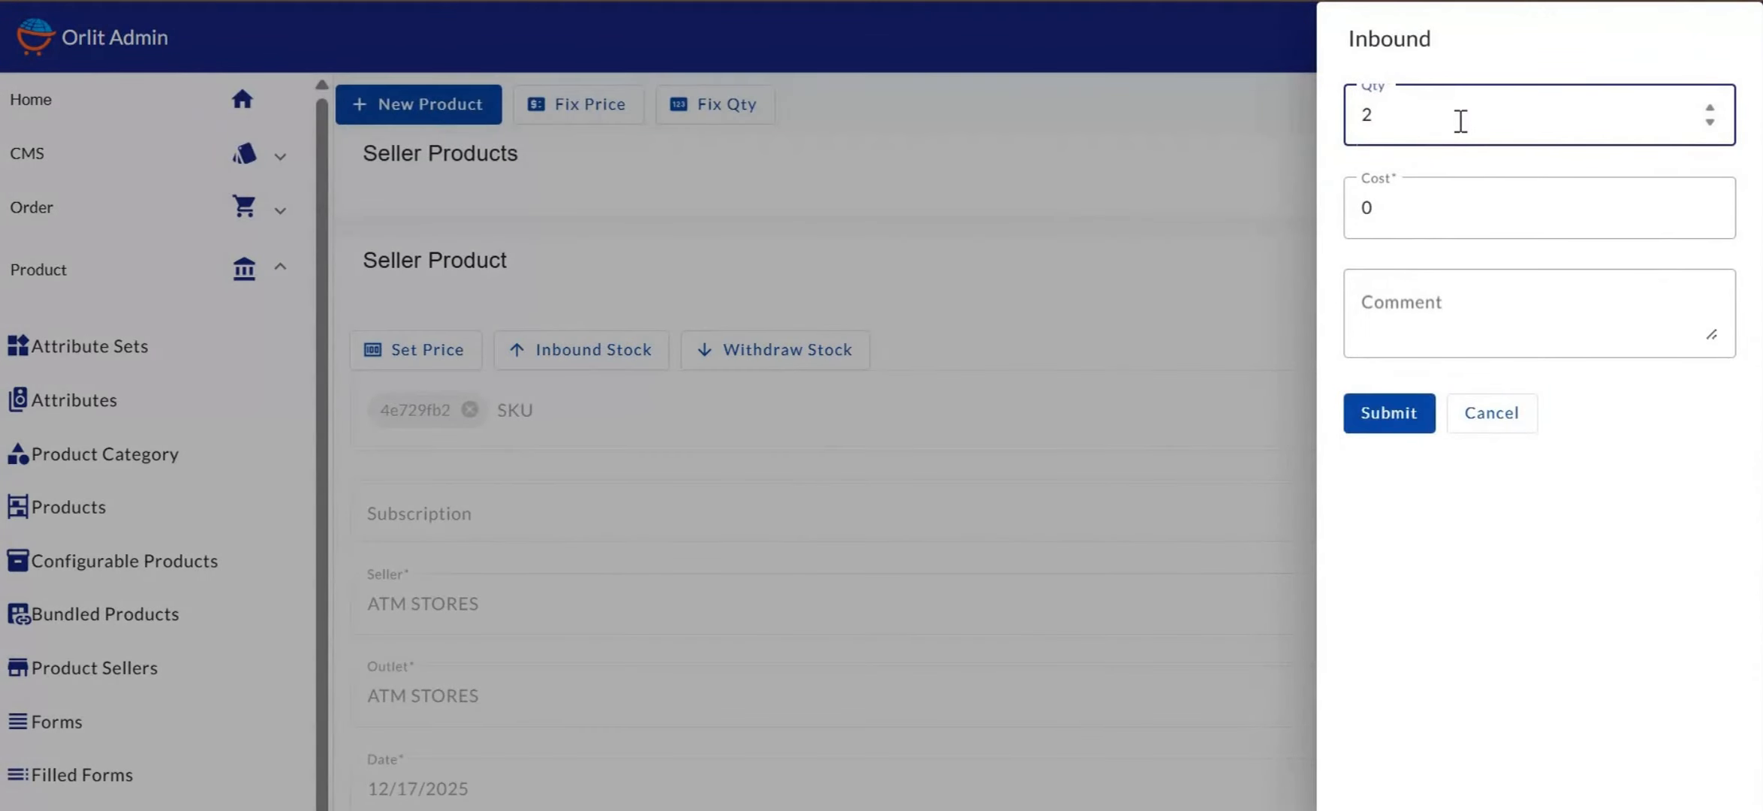
pyautogui.write('3')
pyautogui.click(1391, 210)
pyautogui.press('BackSpace')
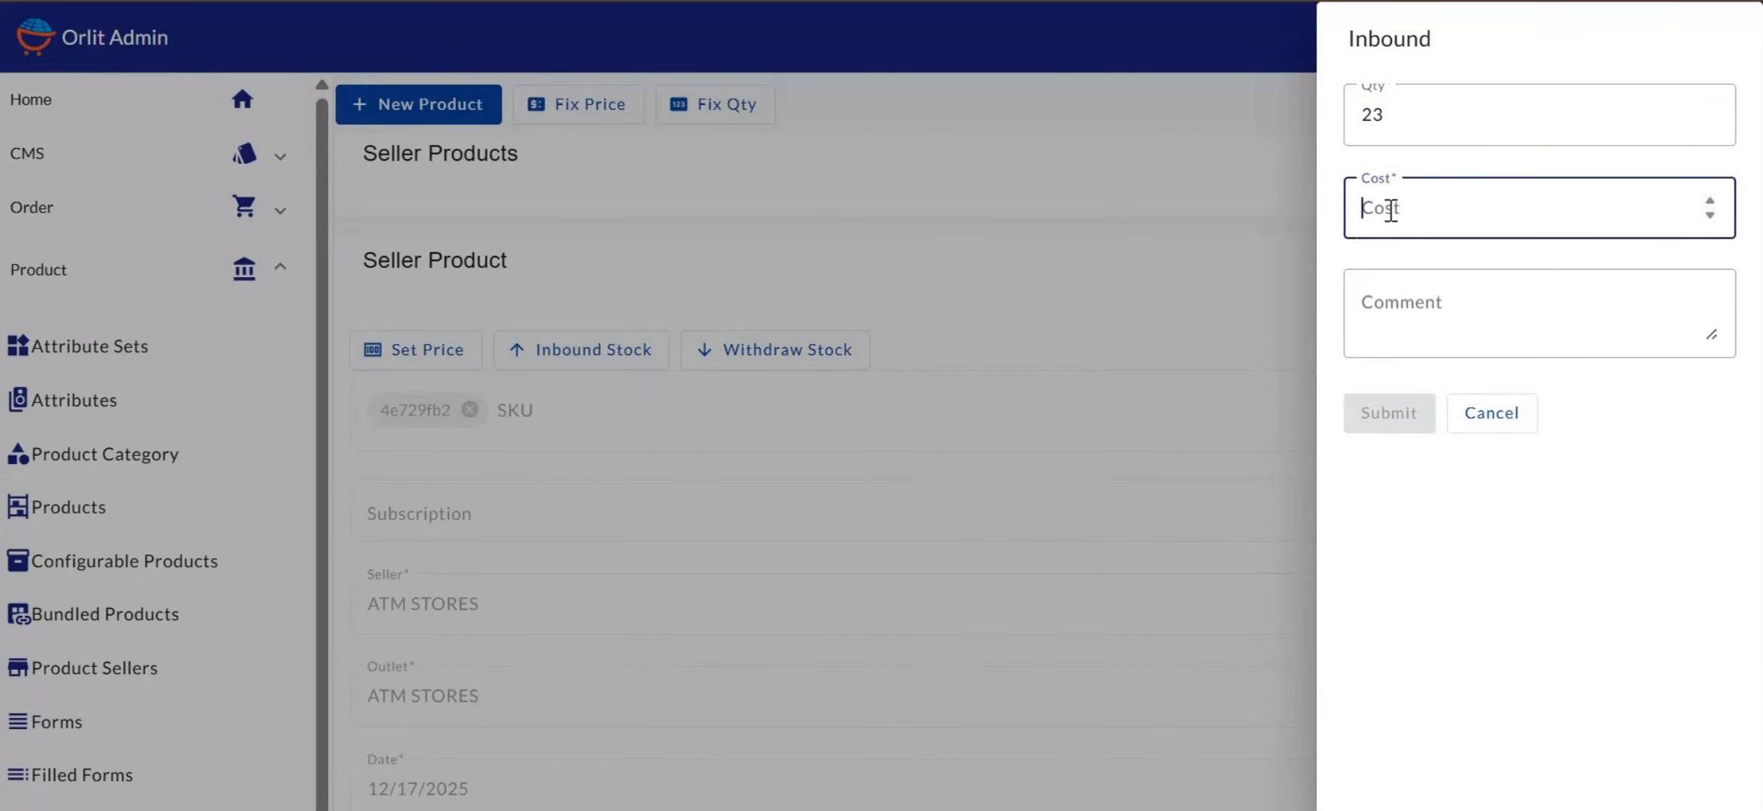
pyautogui.write('18000')
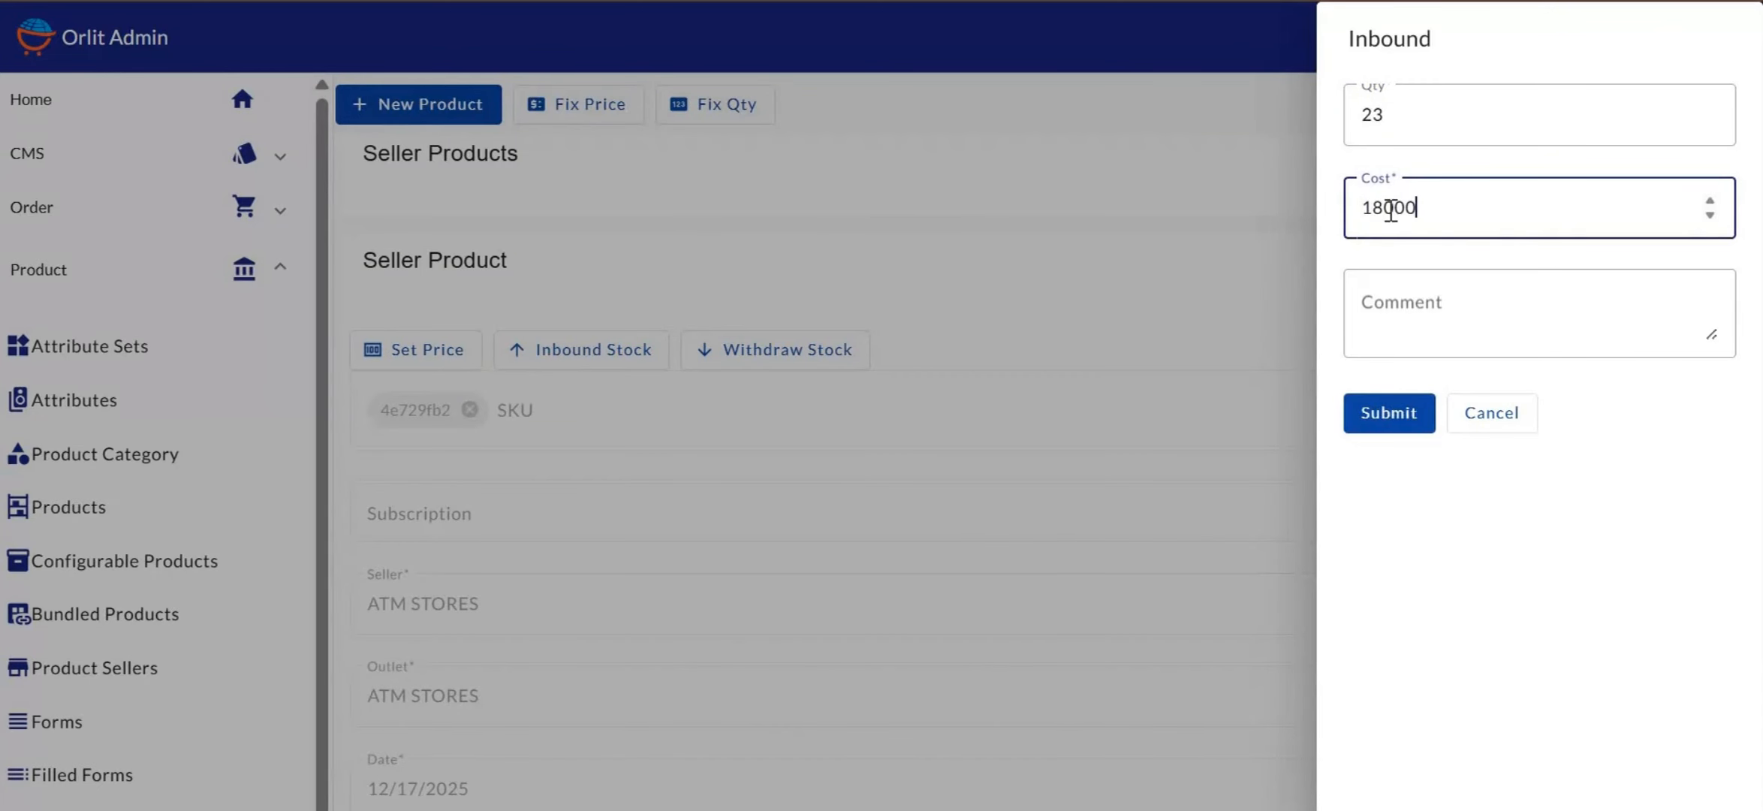
pyautogui.click(1380, 299)
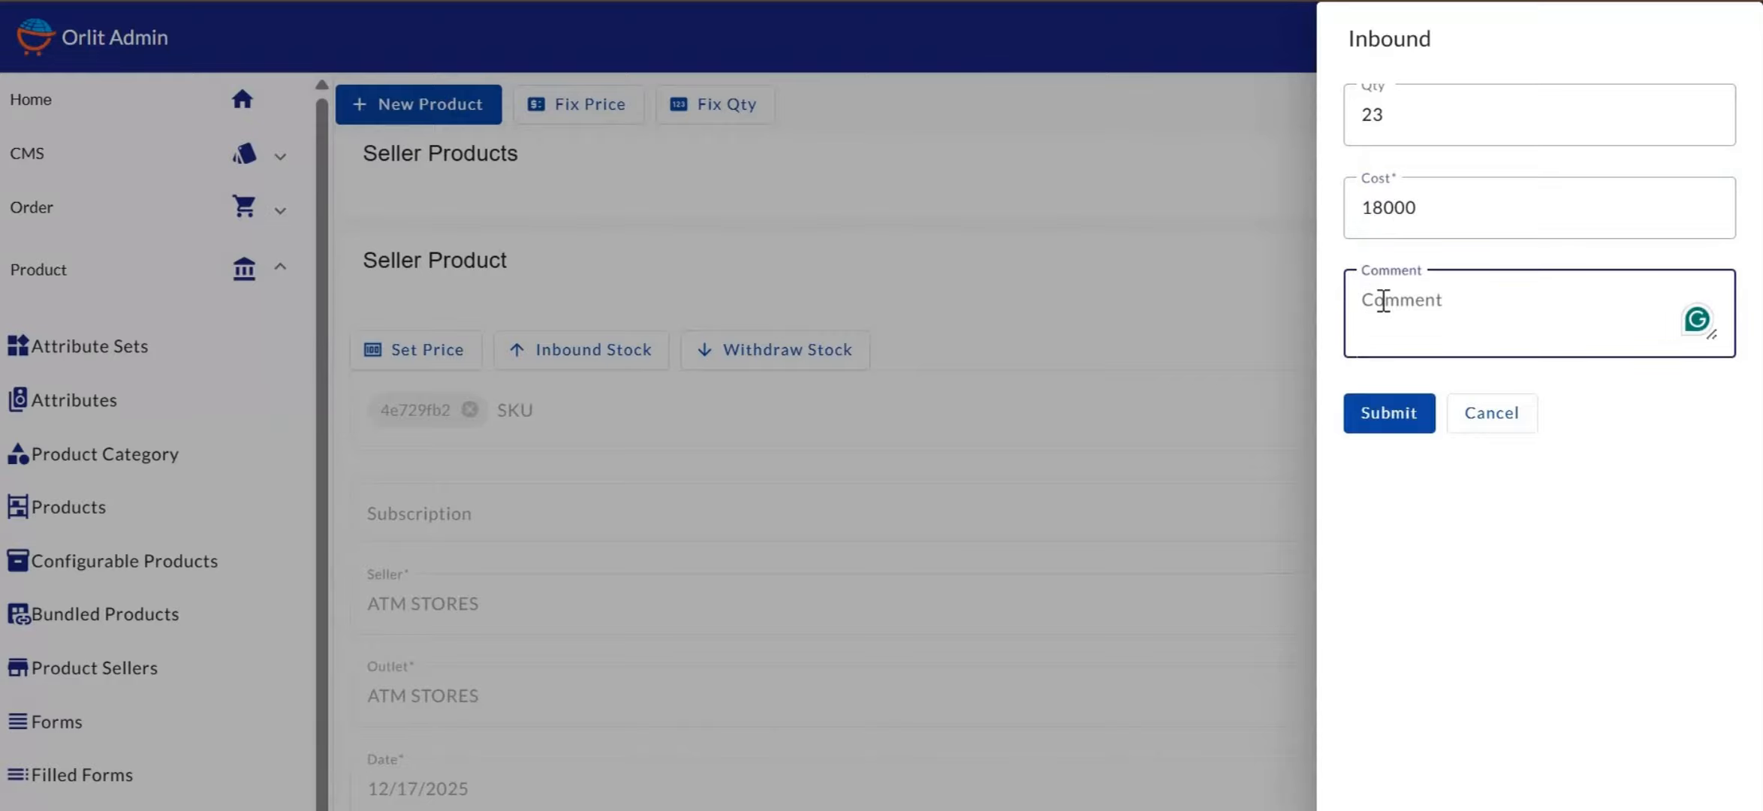
pyautogui.write('inboun')
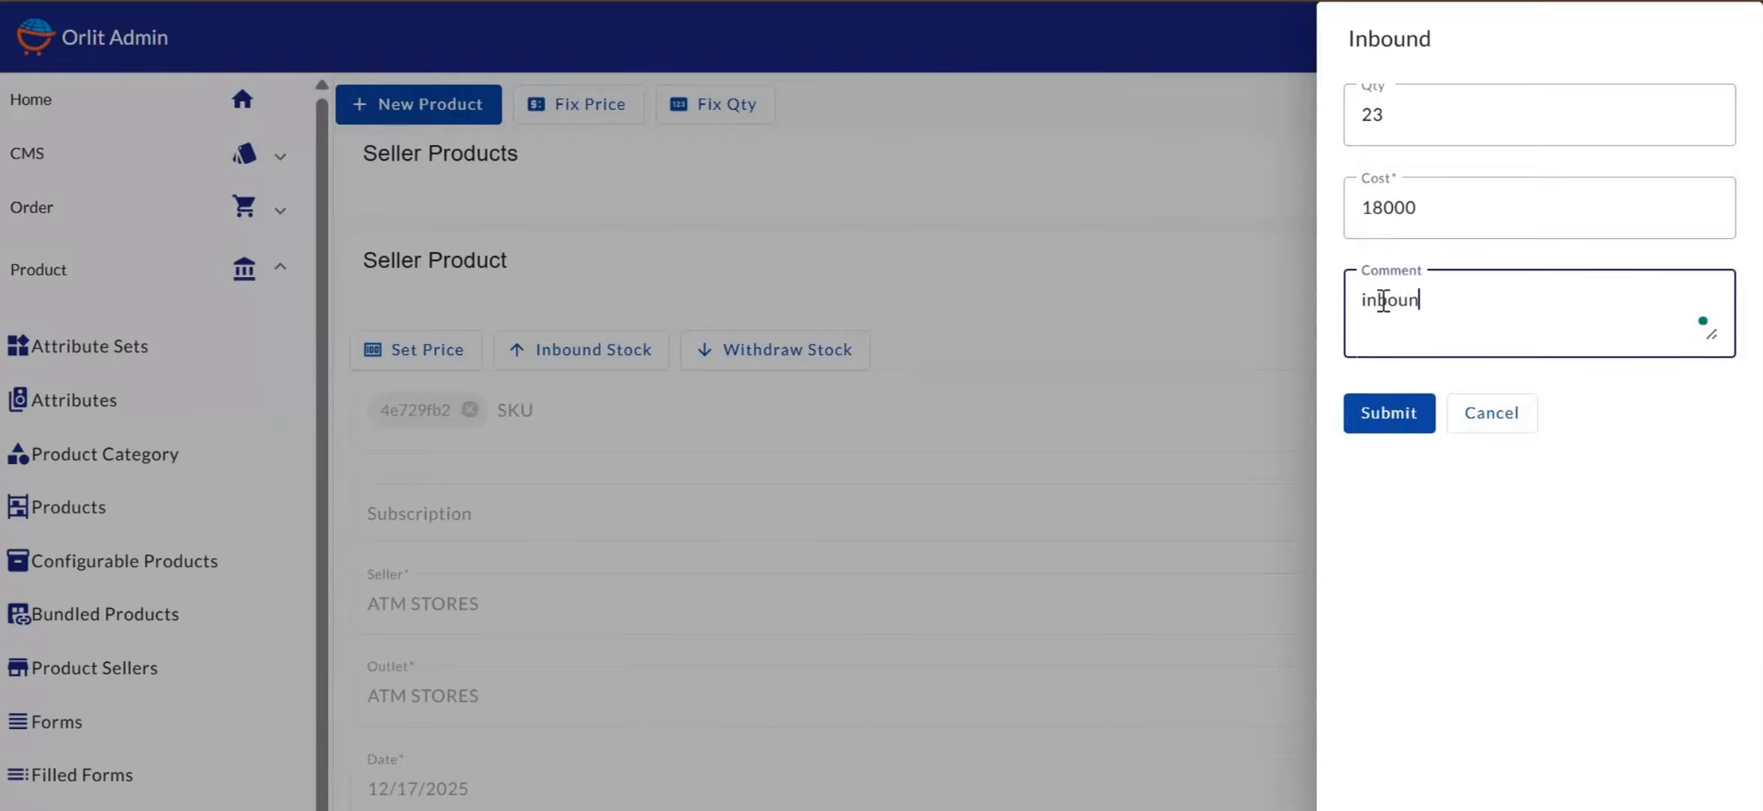
pyautogui.write('d stock')
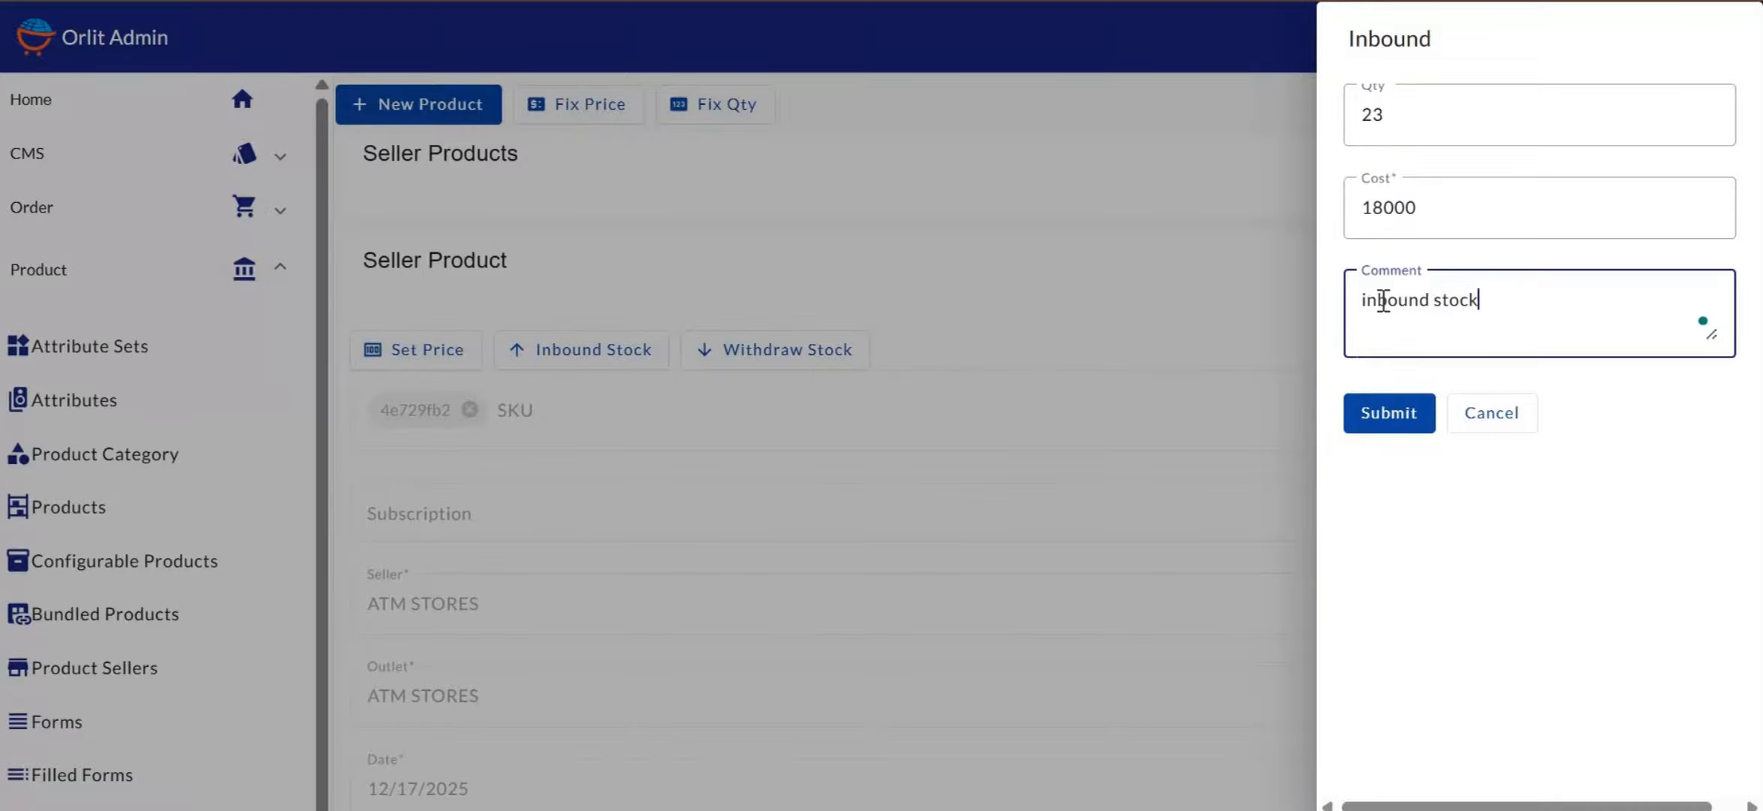
pyautogui.click(1385, 413)
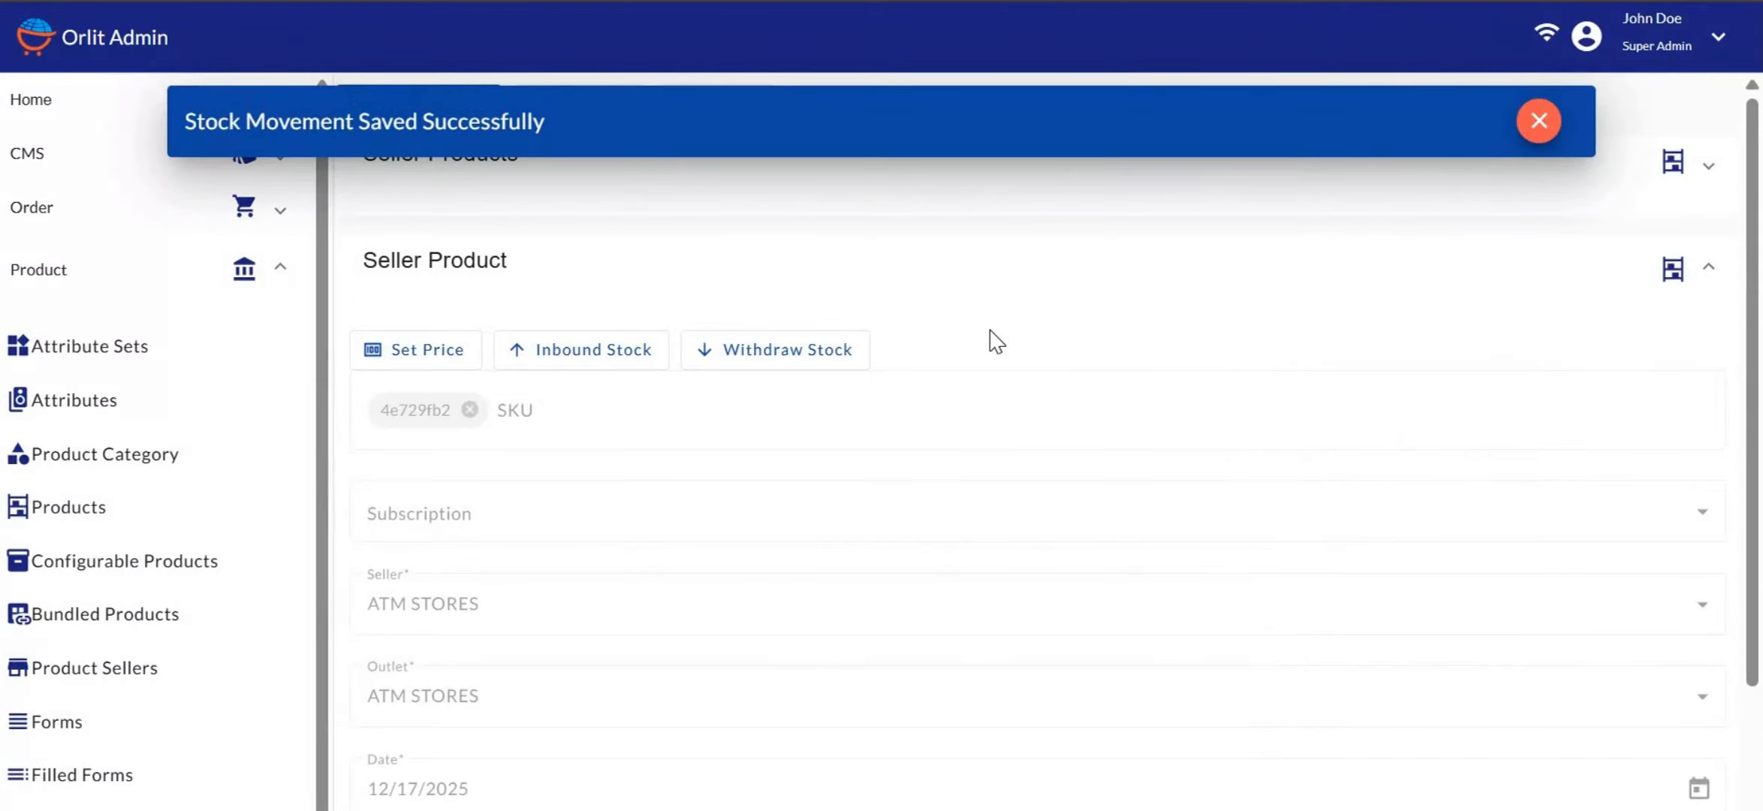
# Dismiss the notification and clear the ATM STORES seller and outlet filters from Seller Products
pyautogui.click(1536, 121)
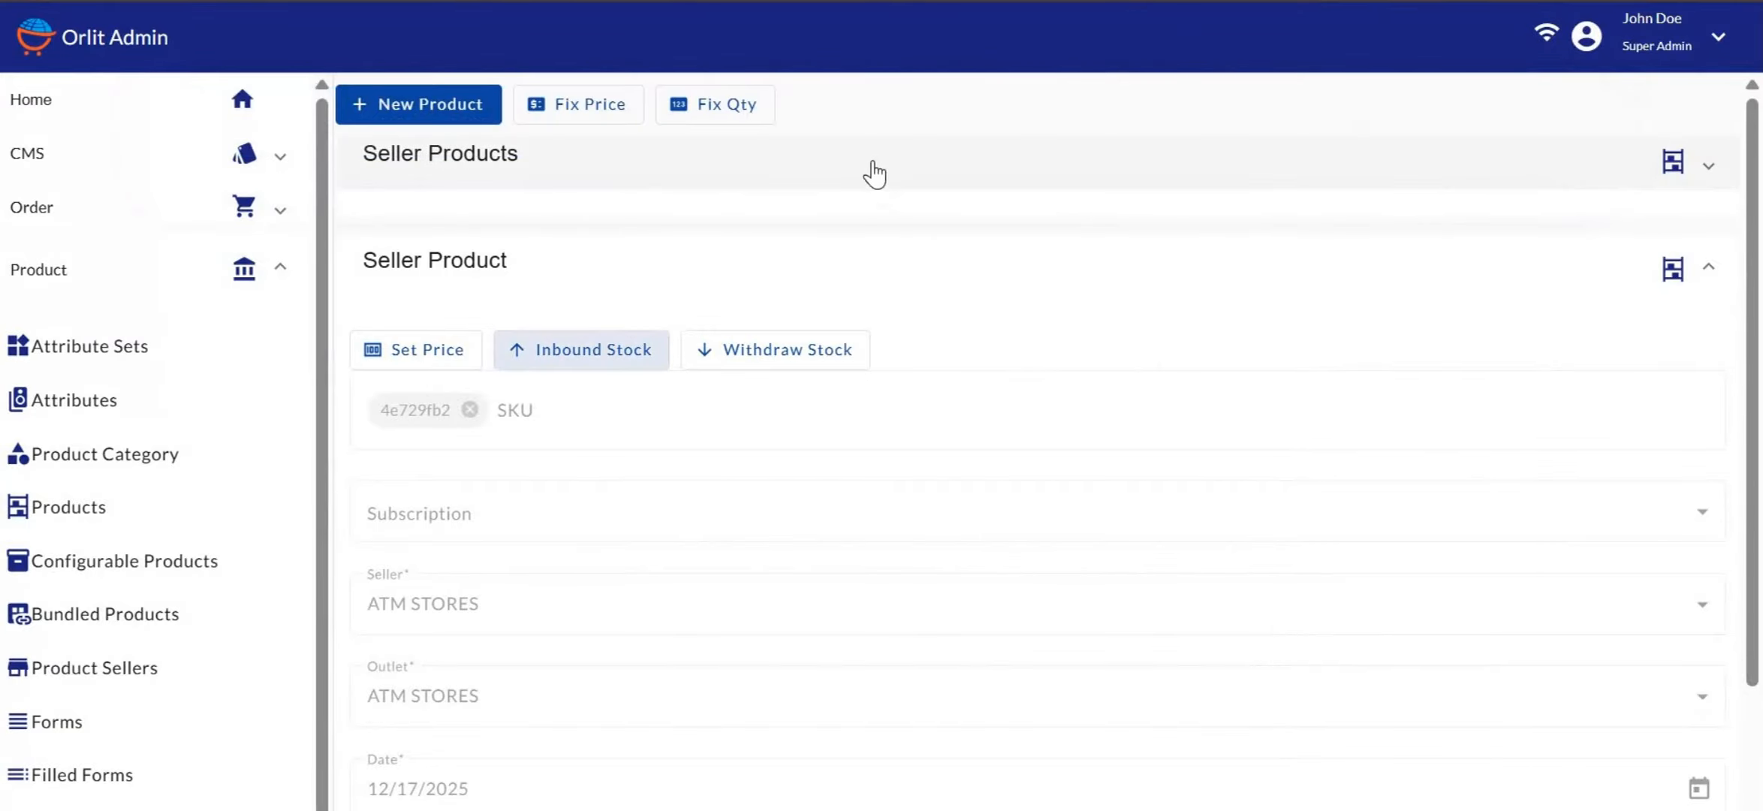
pyautogui.click(806, 172)
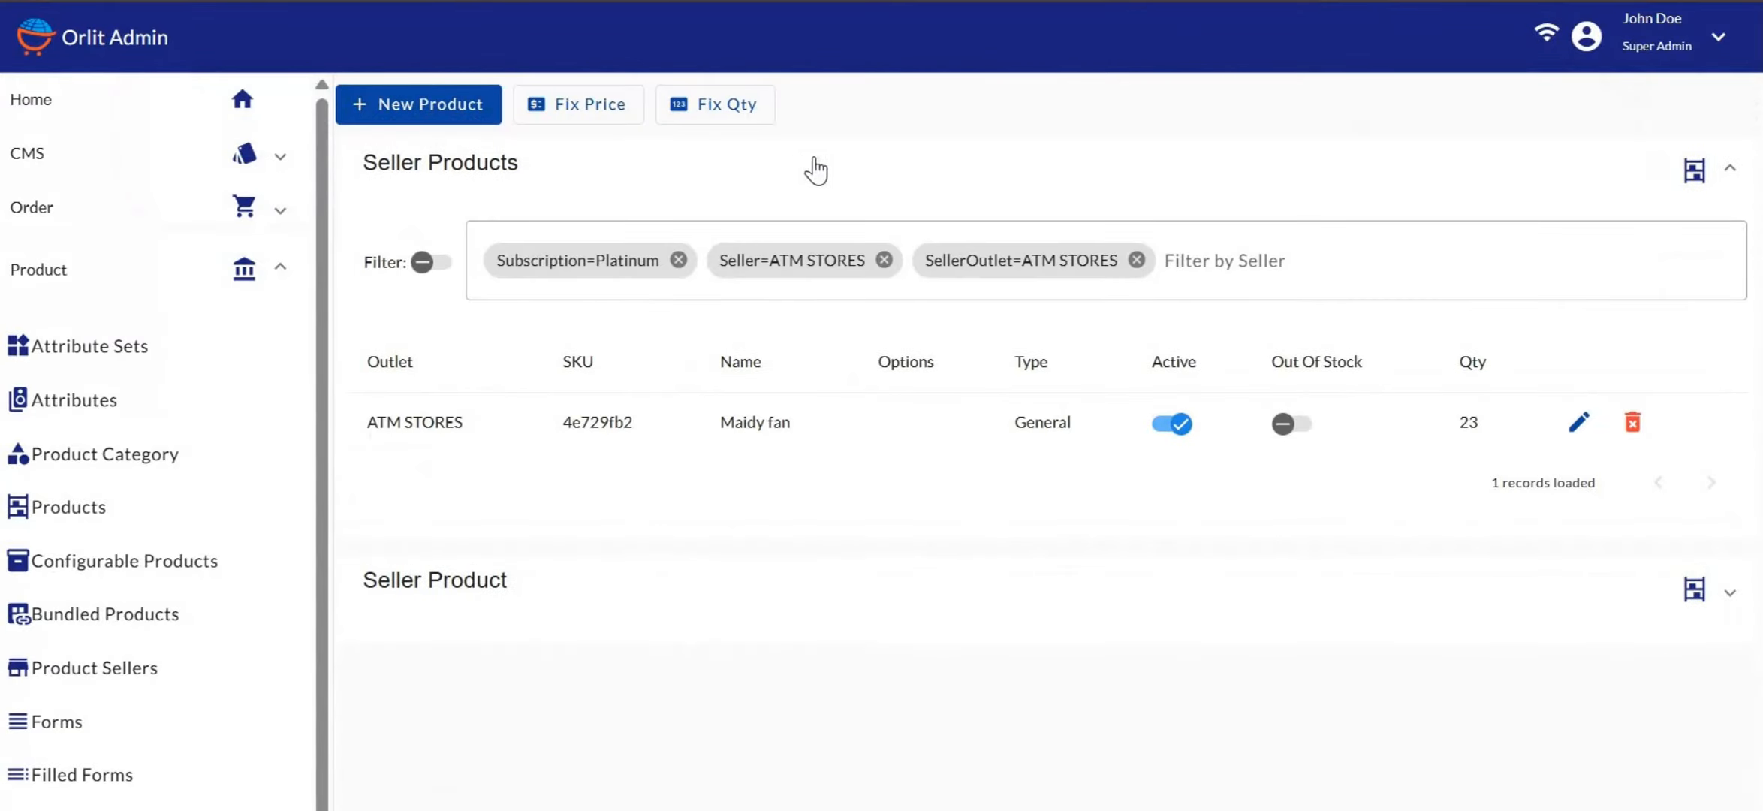
pyautogui.click(1137, 260)
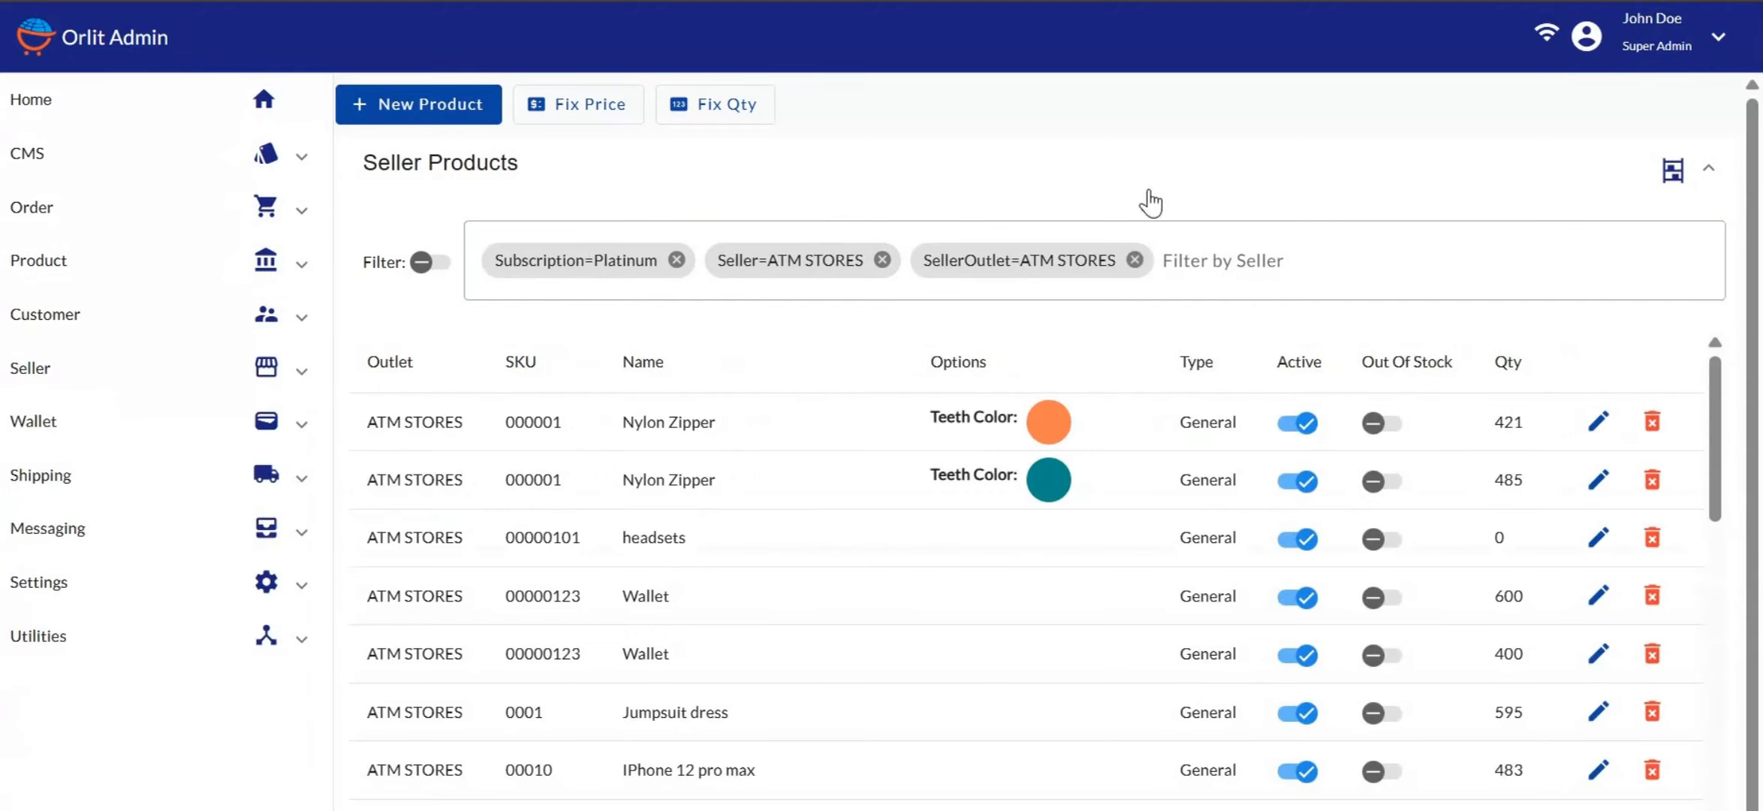
pyautogui.click(1136, 259)
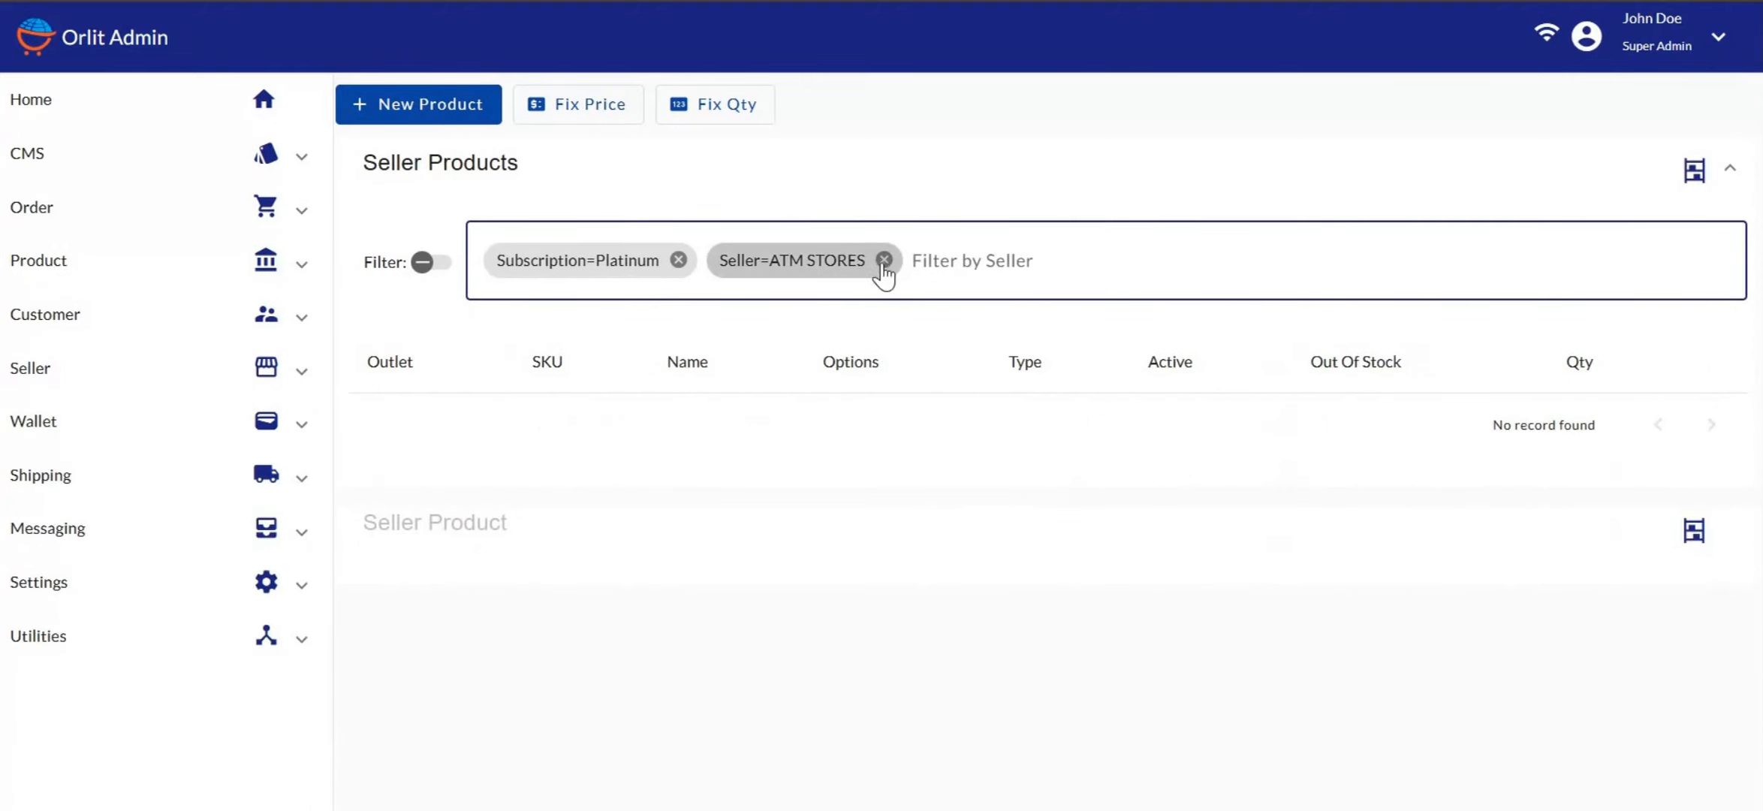
pyautogui.click(884, 260)
# Filter the products to seller DOE STORES and outlet Malady's Electronics
pyautogui.click(764, 258)
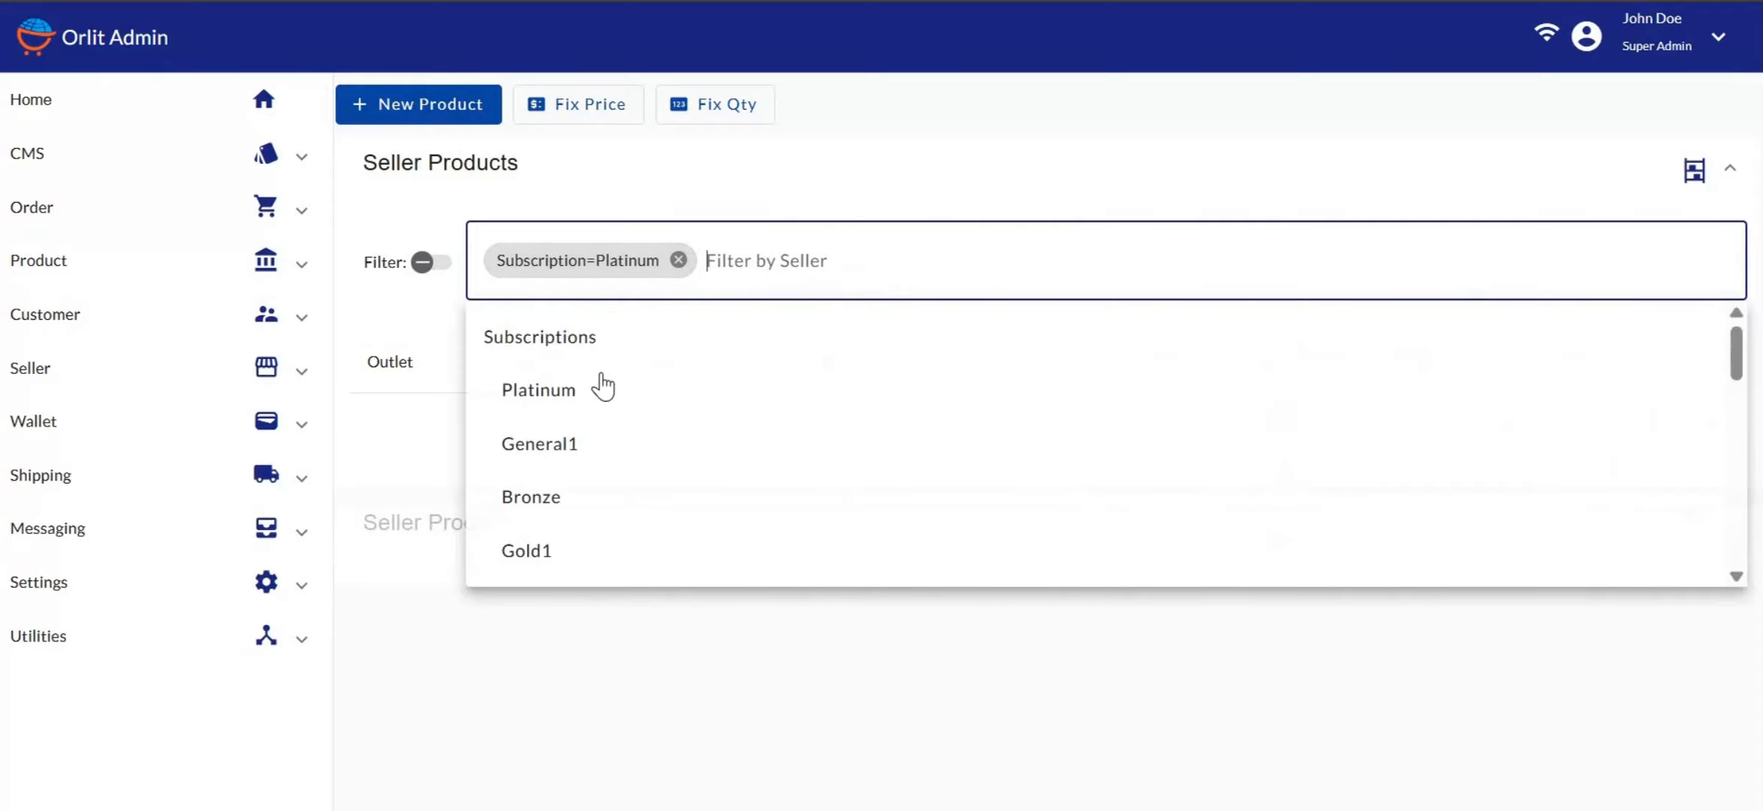
pyautogui.scroll(-5, 602, 385)
pyautogui.scroll(-4, 602, 386)
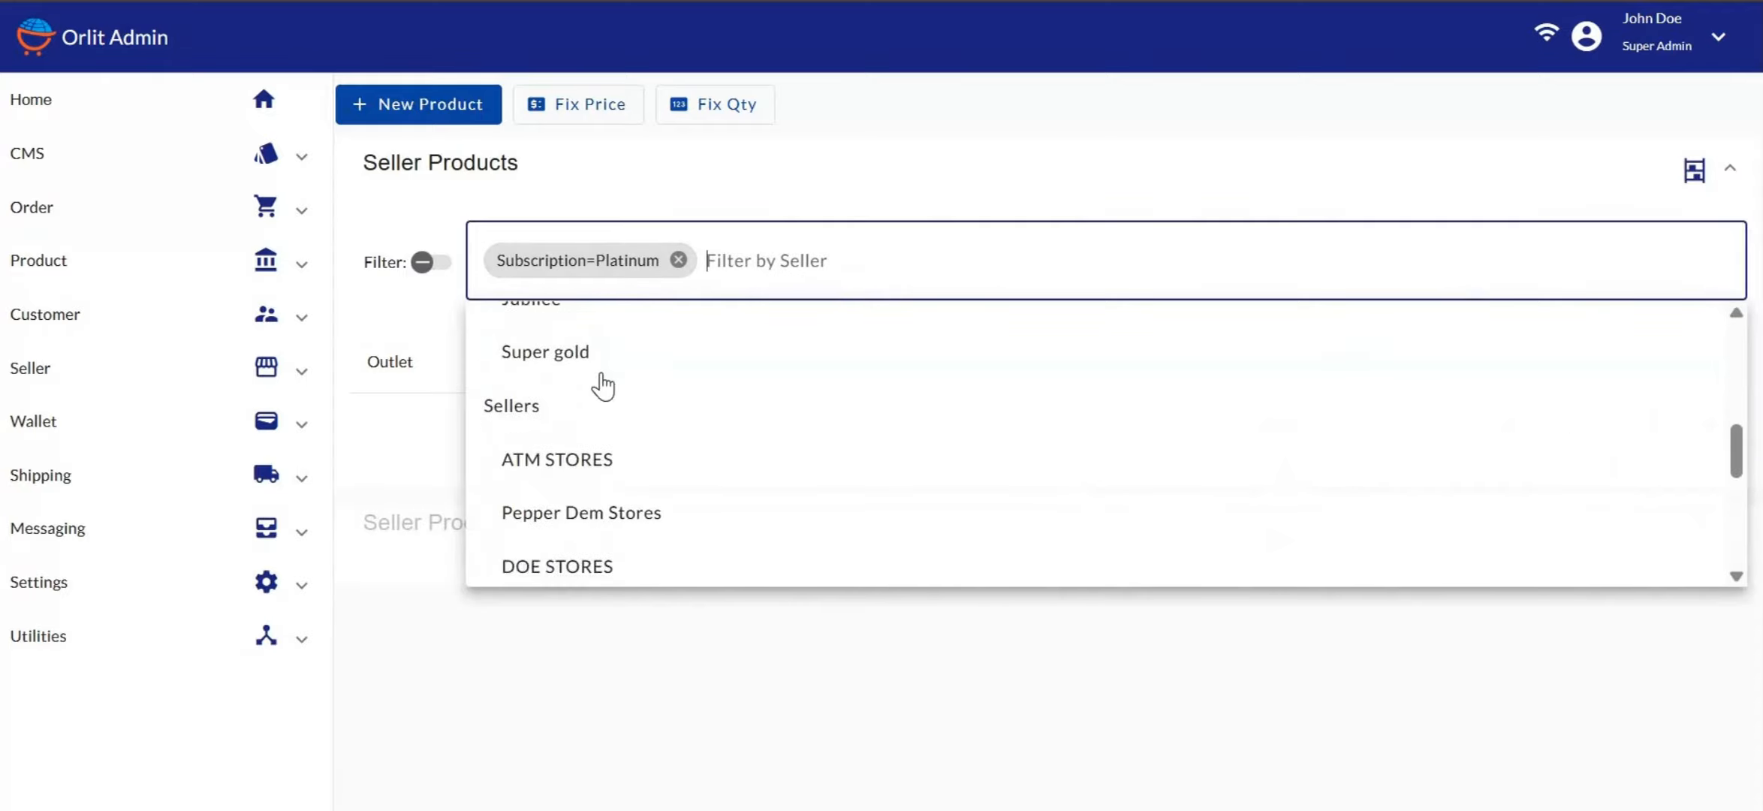
pyautogui.click(575, 455)
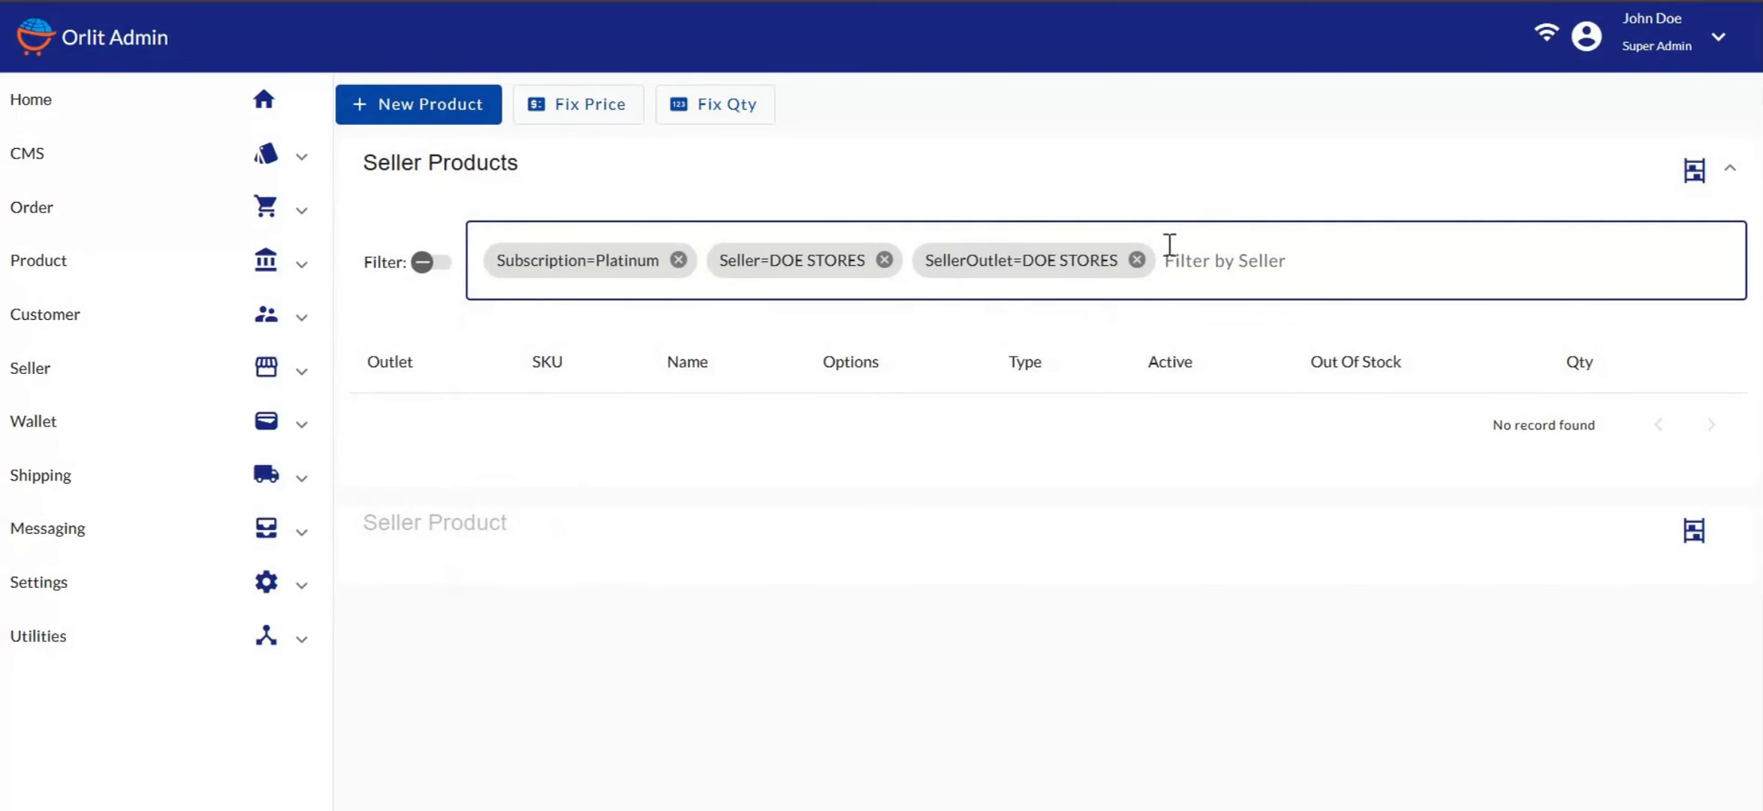
pyautogui.click(1137, 259)
pyautogui.click(992, 255)
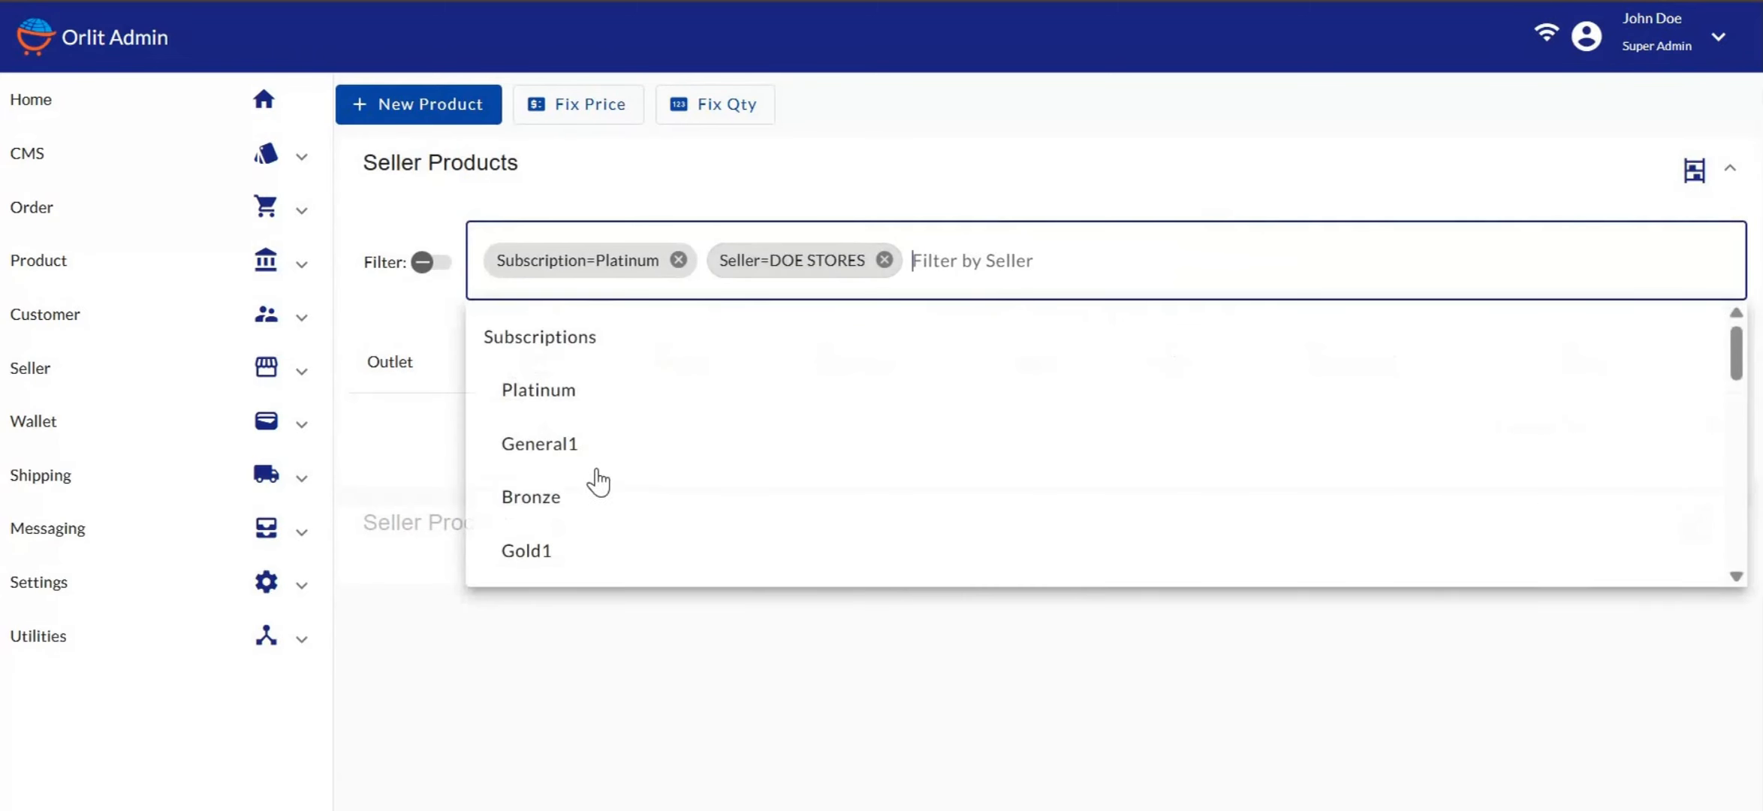
pyautogui.scroll(-5, 598, 479)
pyautogui.scroll(-4, 599, 480)
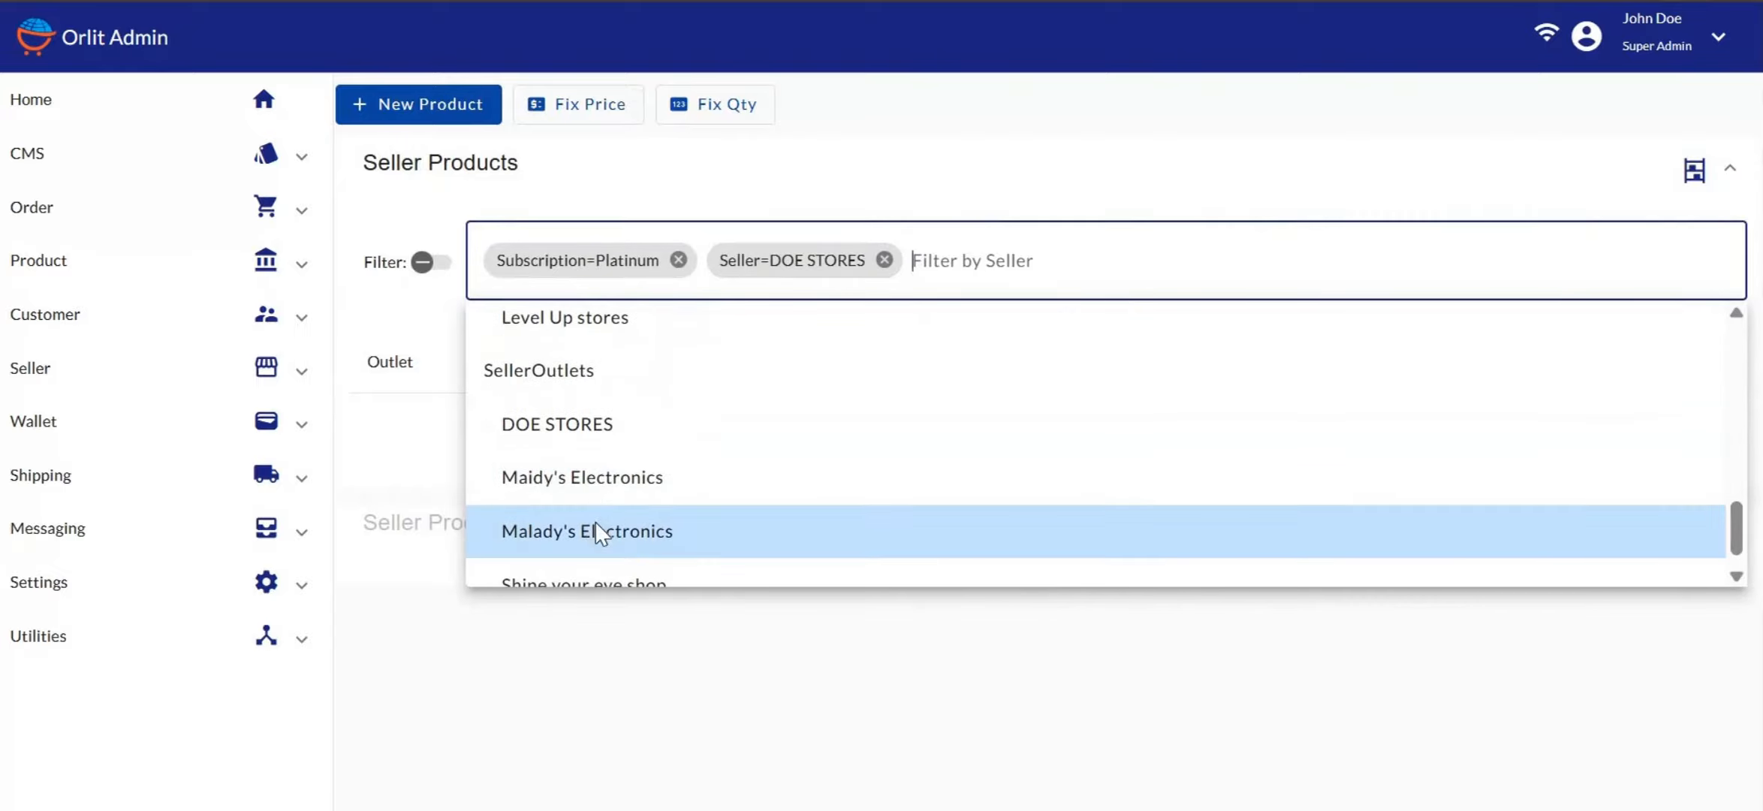
pyautogui.click(595, 526)
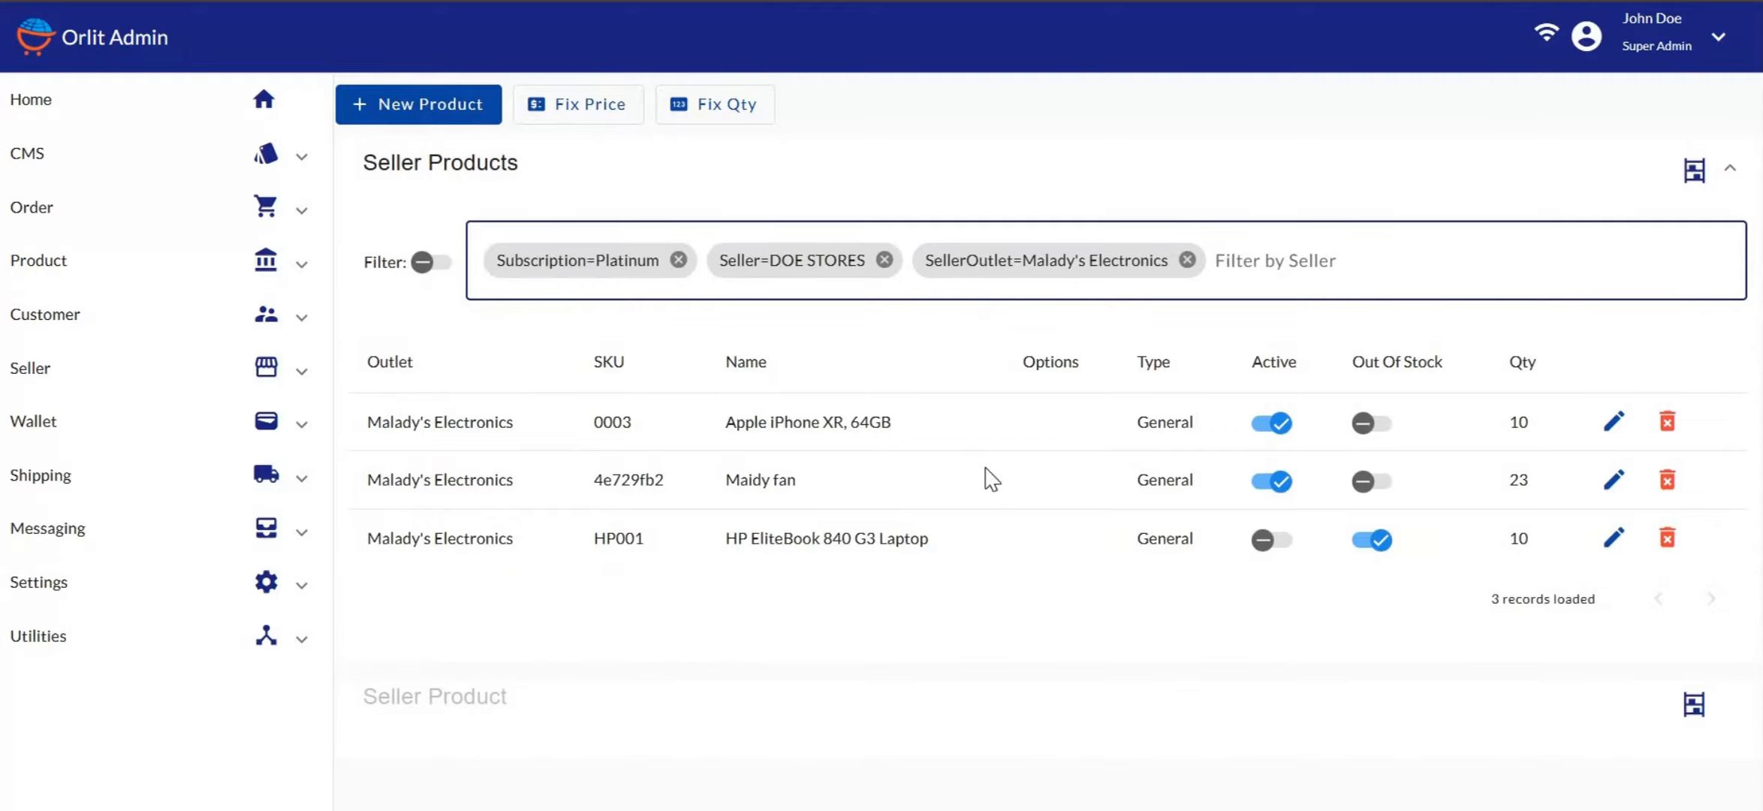
# Open the Bulk Price panel via Fix Price
pyautogui.scroll(-3, 865, 434)
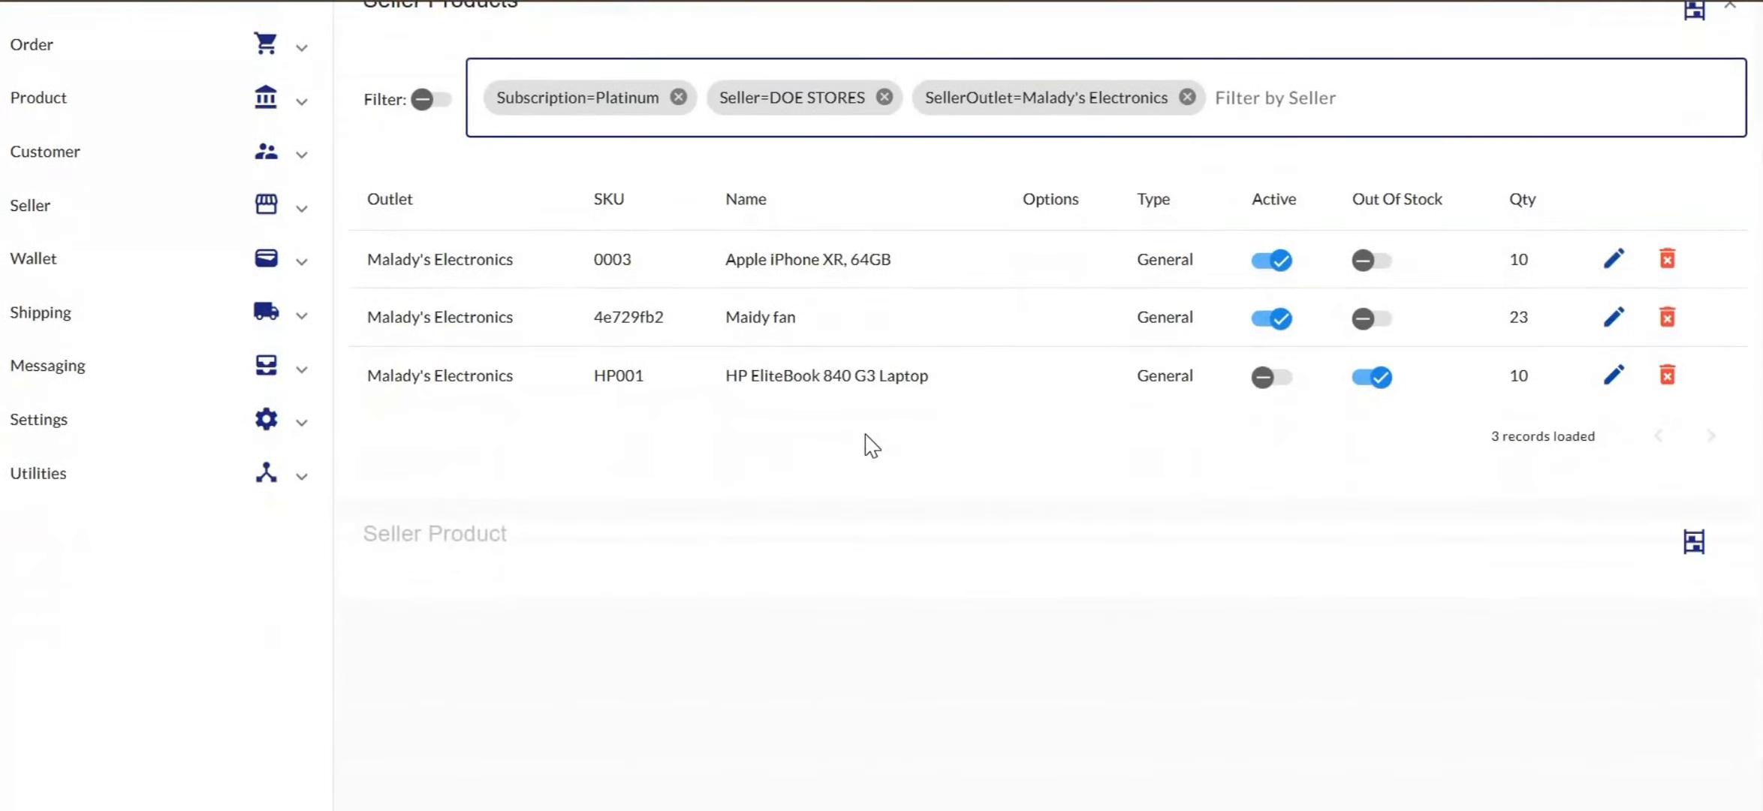
pyautogui.scroll(3, 865, 434)
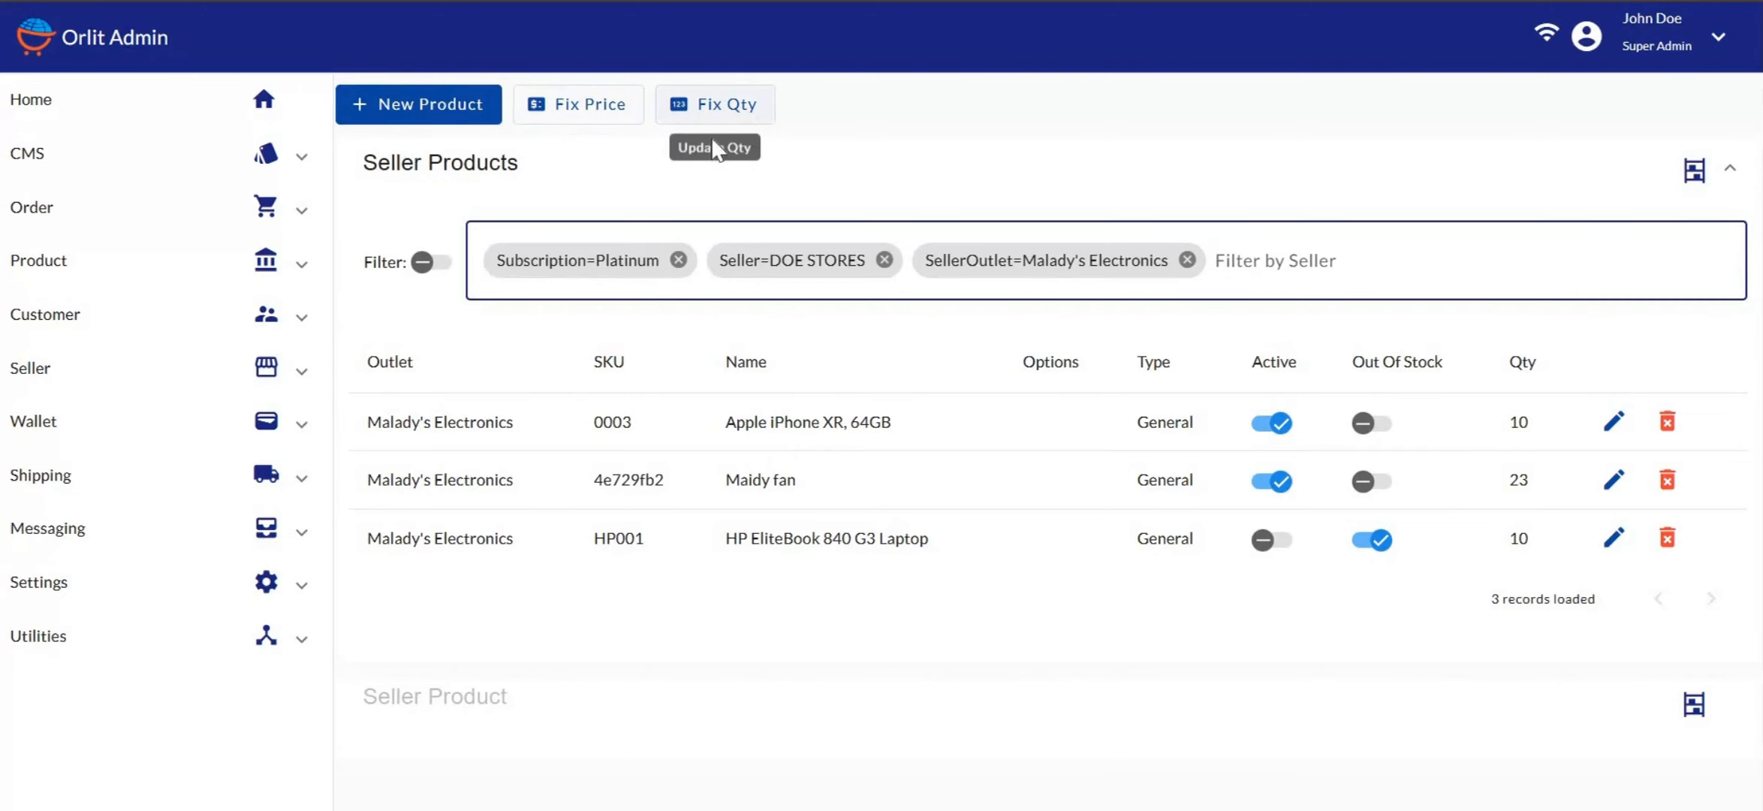
pyautogui.click(582, 107)
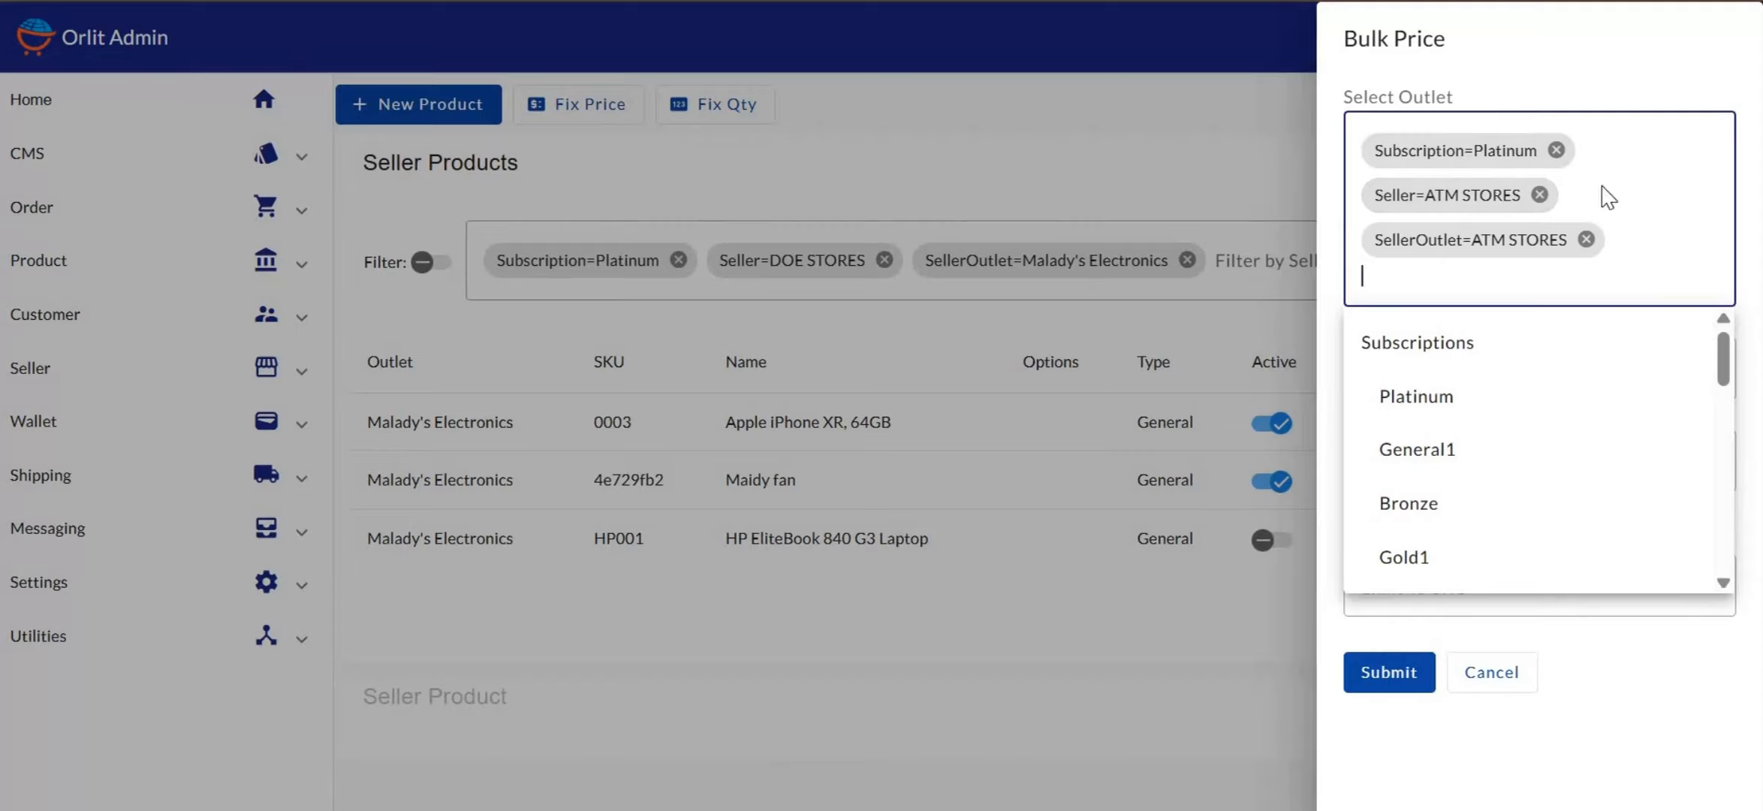
# Retarget the bulk price from ATM STORES to seller DOE STORES and outlet Malady's Electronics
pyautogui.click(1585, 239)
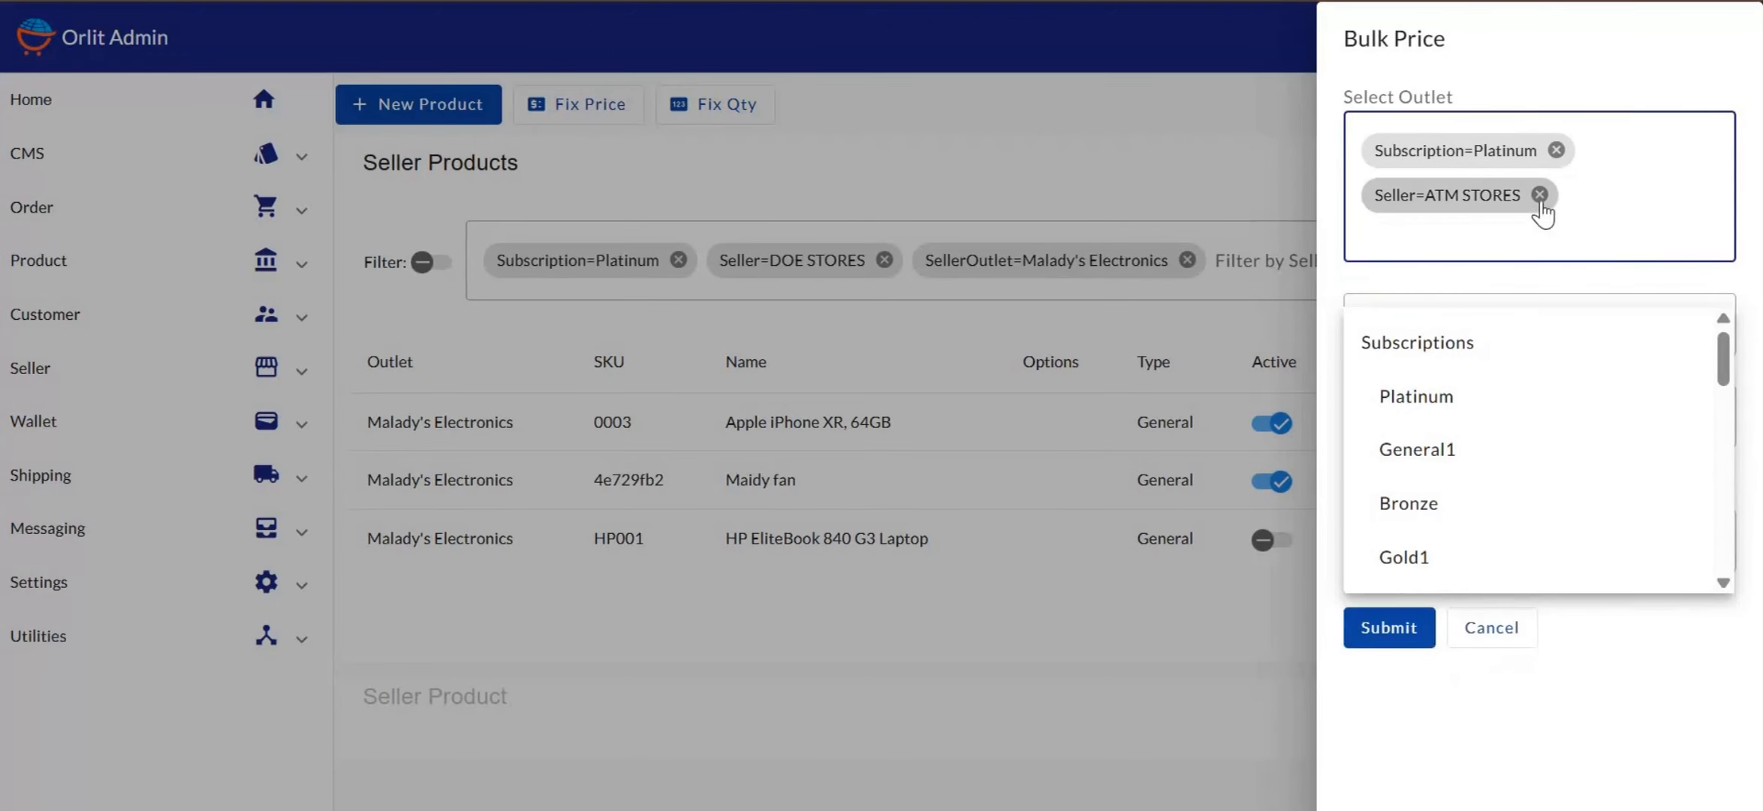
pyautogui.click(1539, 194)
pyautogui.scroll(-8, 1450, 434)
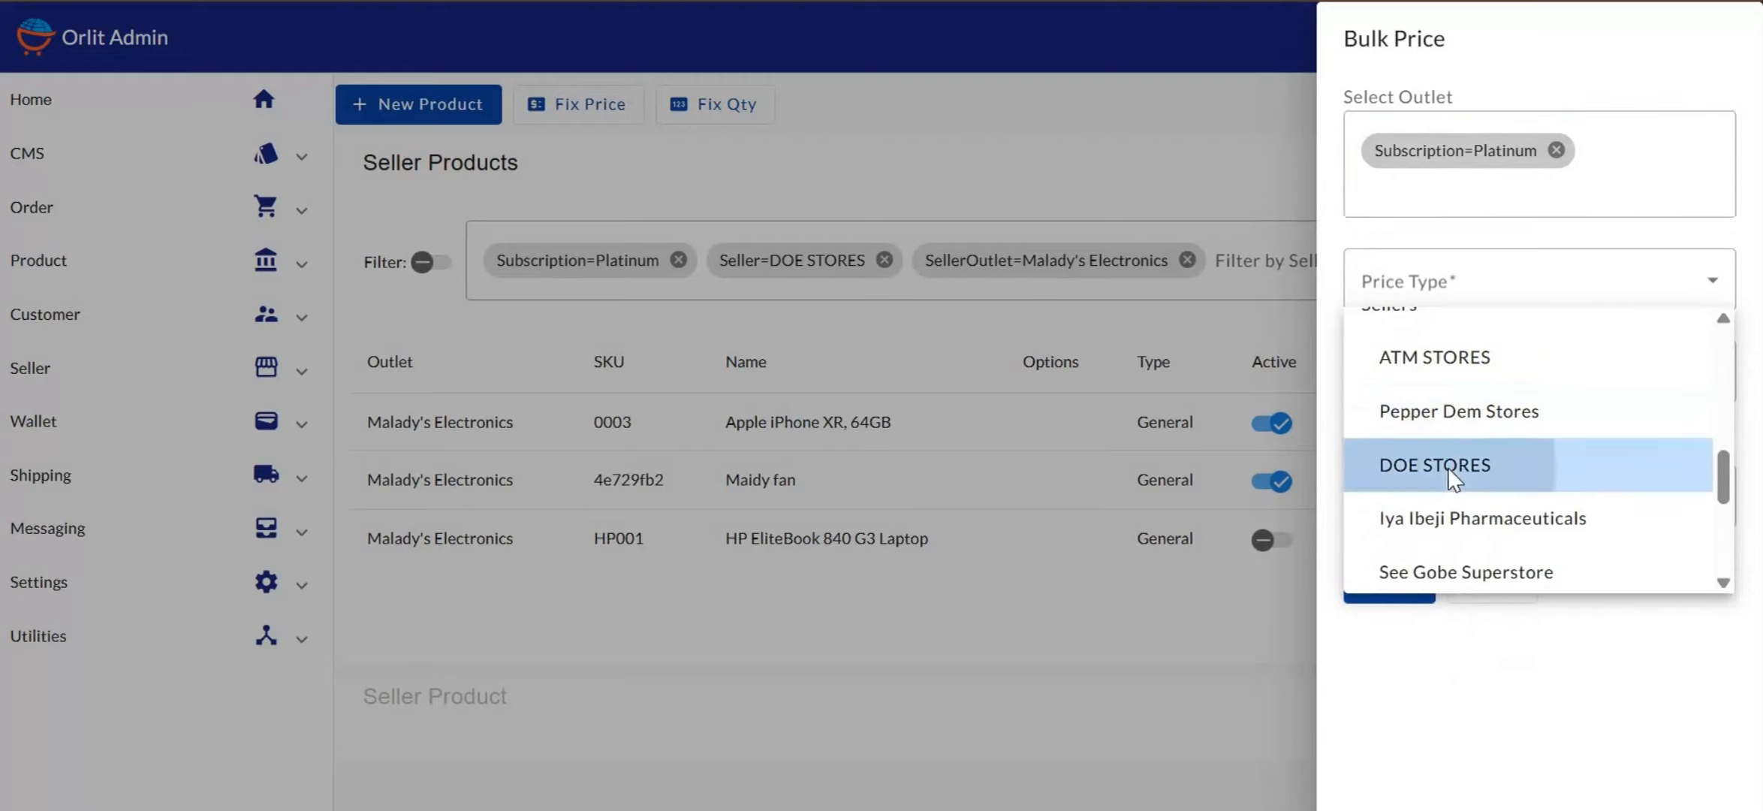
pyautogui.click(1448, 473)
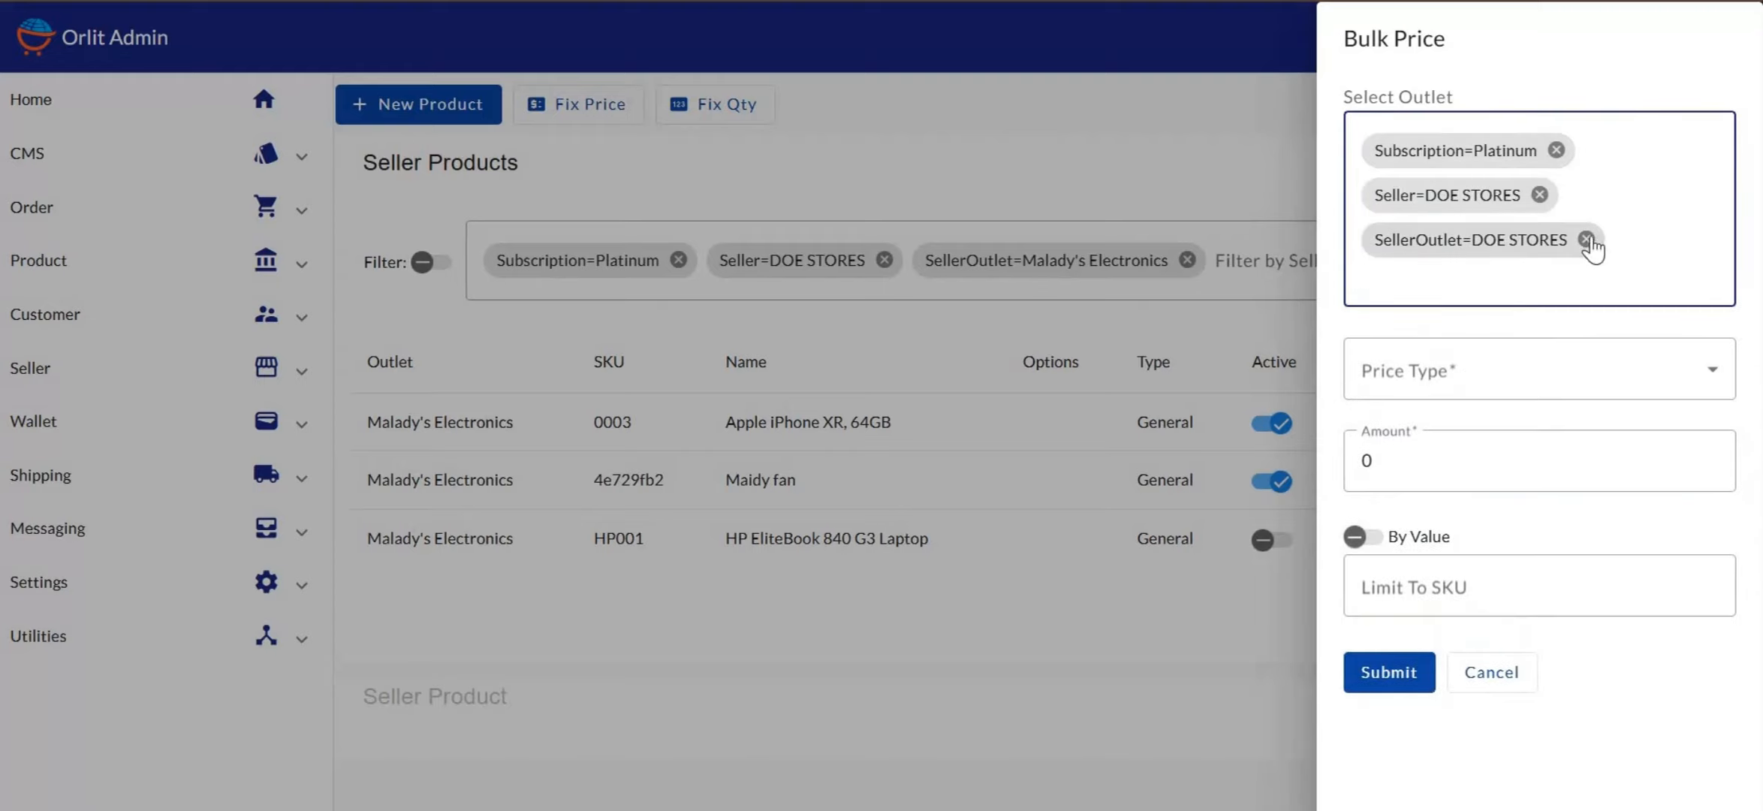
pyautogui.click(1586, 239)
pyautogui.click(1451, 232)
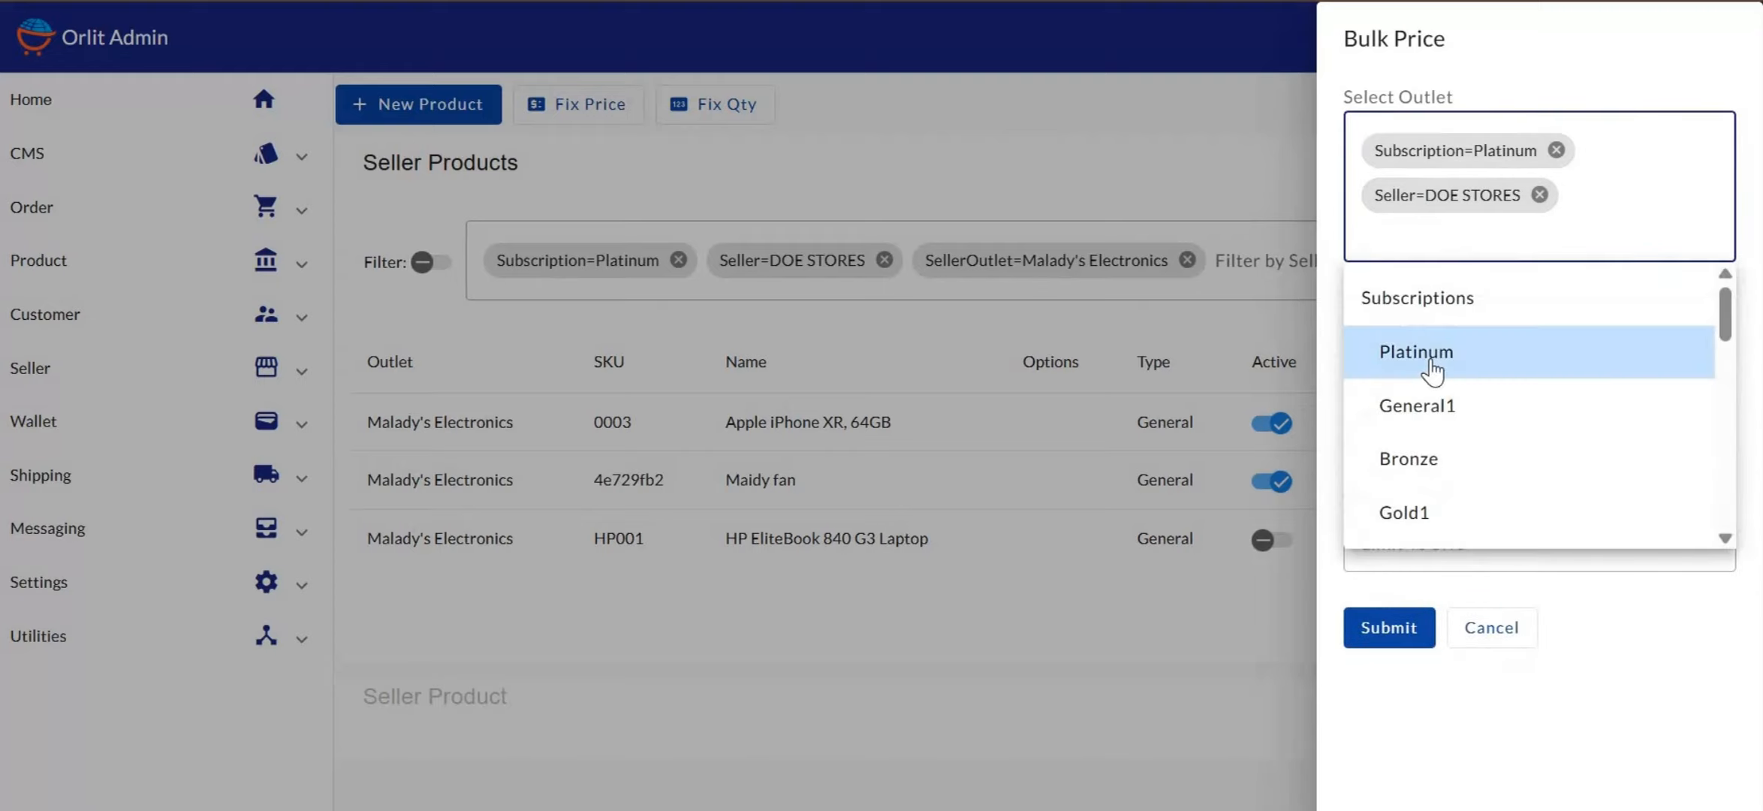
pyautogui.scroll(-10, 1434, 375)
pyautogui.scroll(-3, 1433, 372)
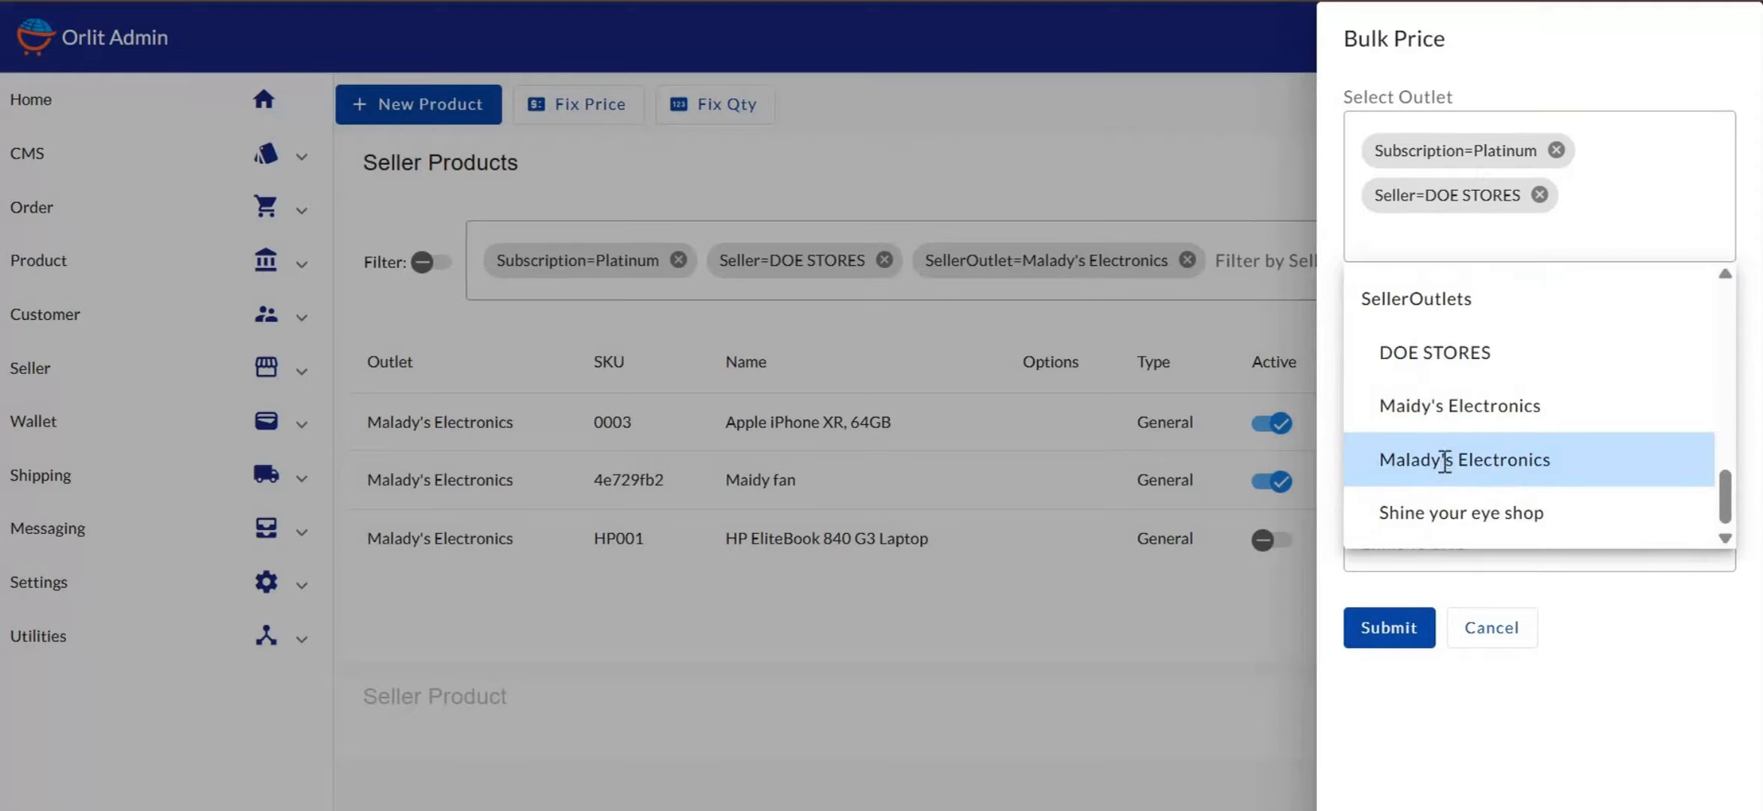
pyautogui.click(1445, 462)
pyautogui.scroll(-1, 1508, 342)
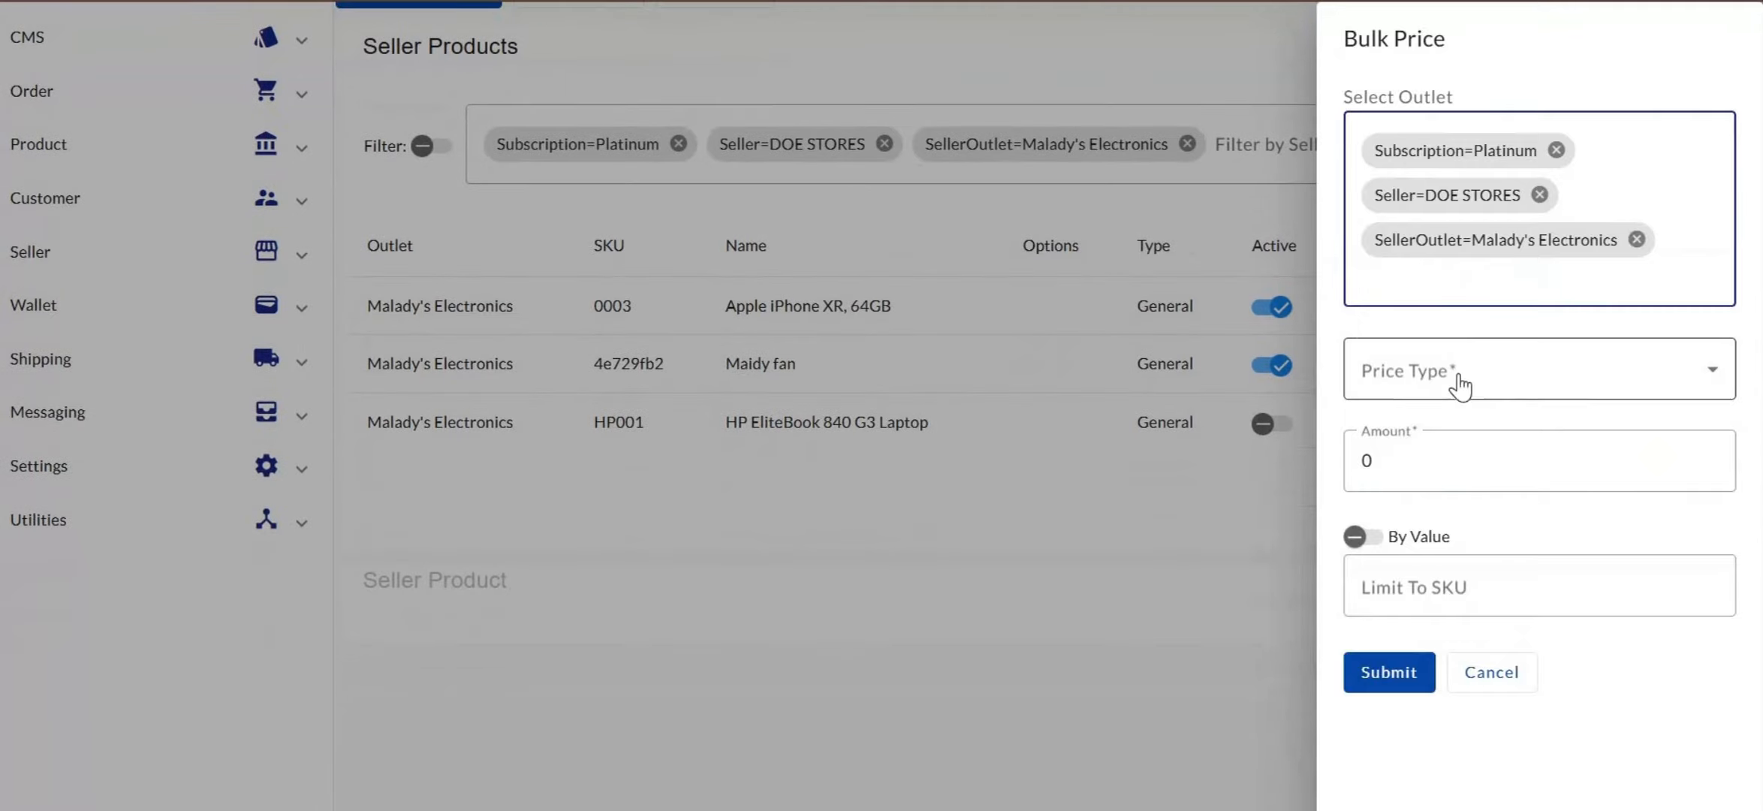
pyautogui.scroll(2, 1245, 405)
# Set the bulk price type to Pieces and the amount to 10, leaving By Value off
pyautogui.click(1428, 388)
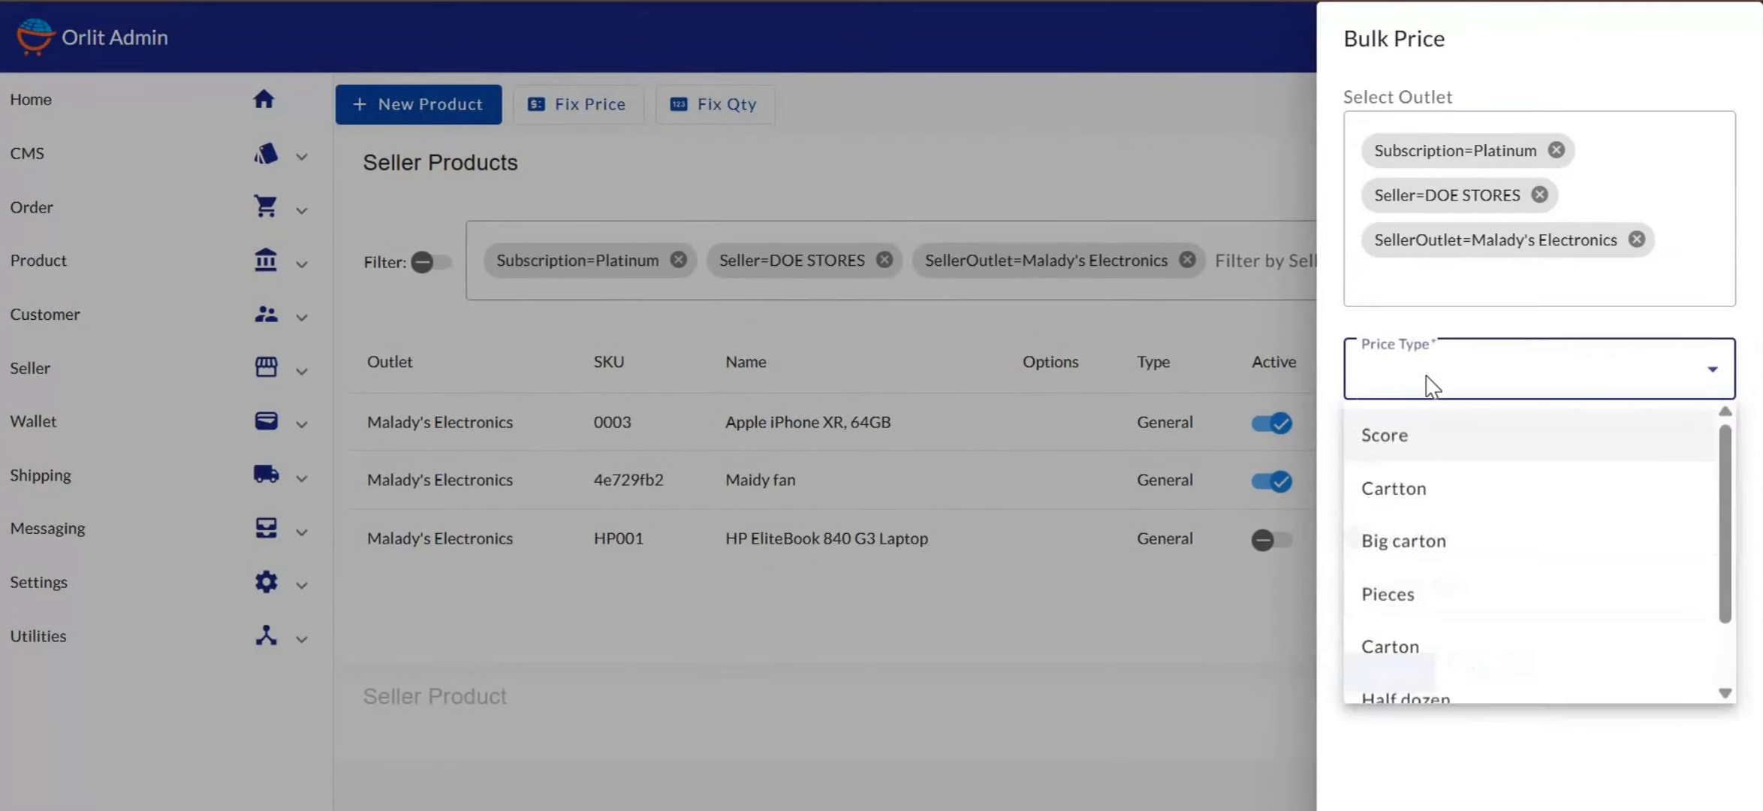
pyautogui.click(1377, 607)
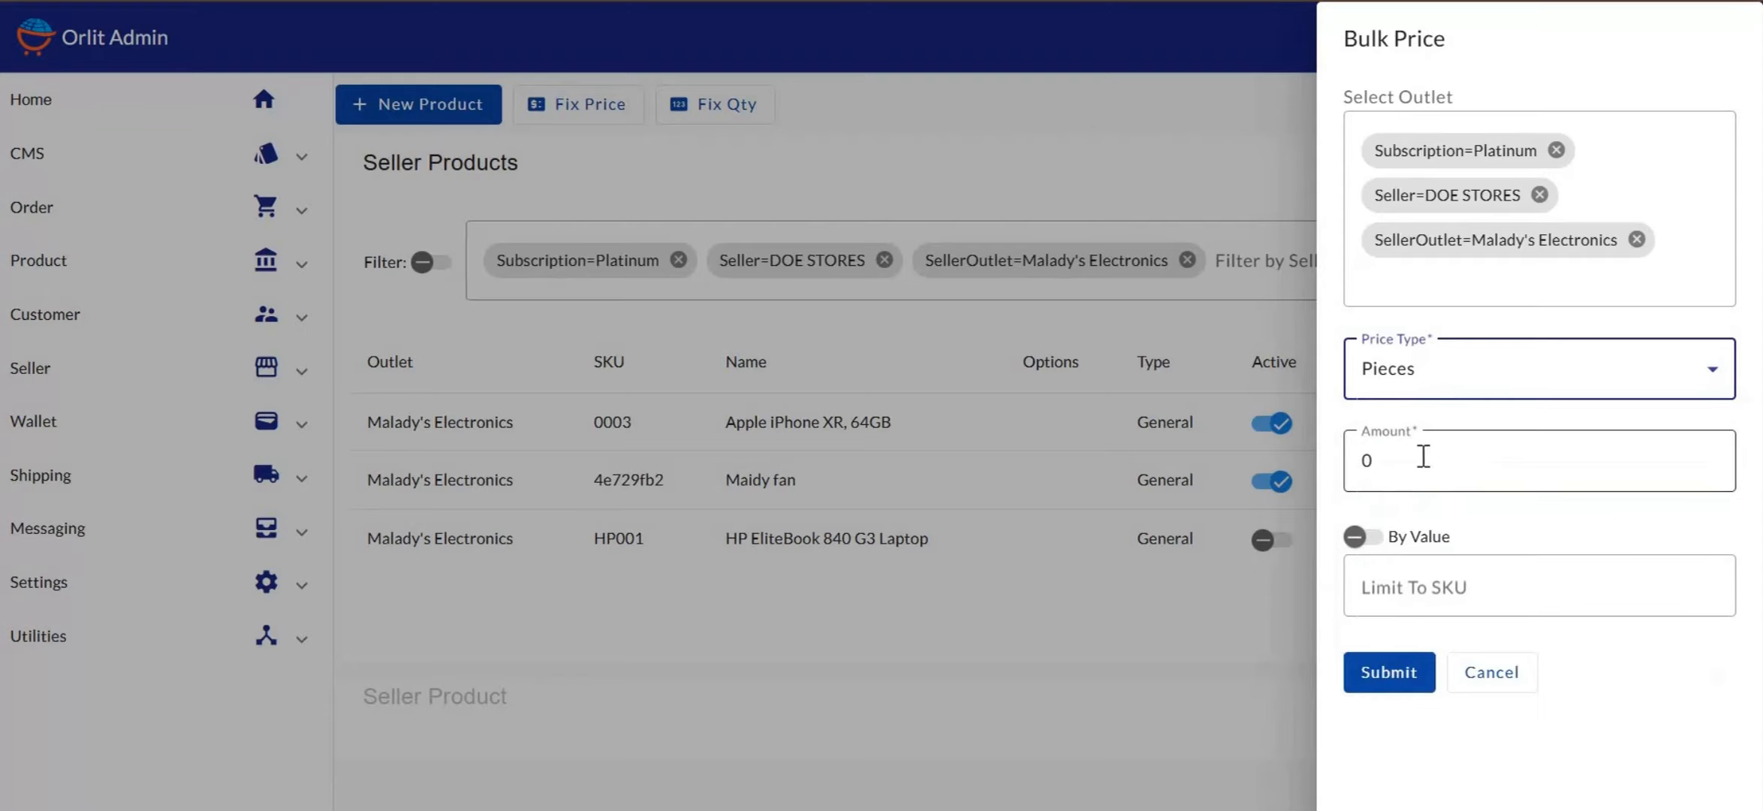
pyautogui.click(1394, 459)
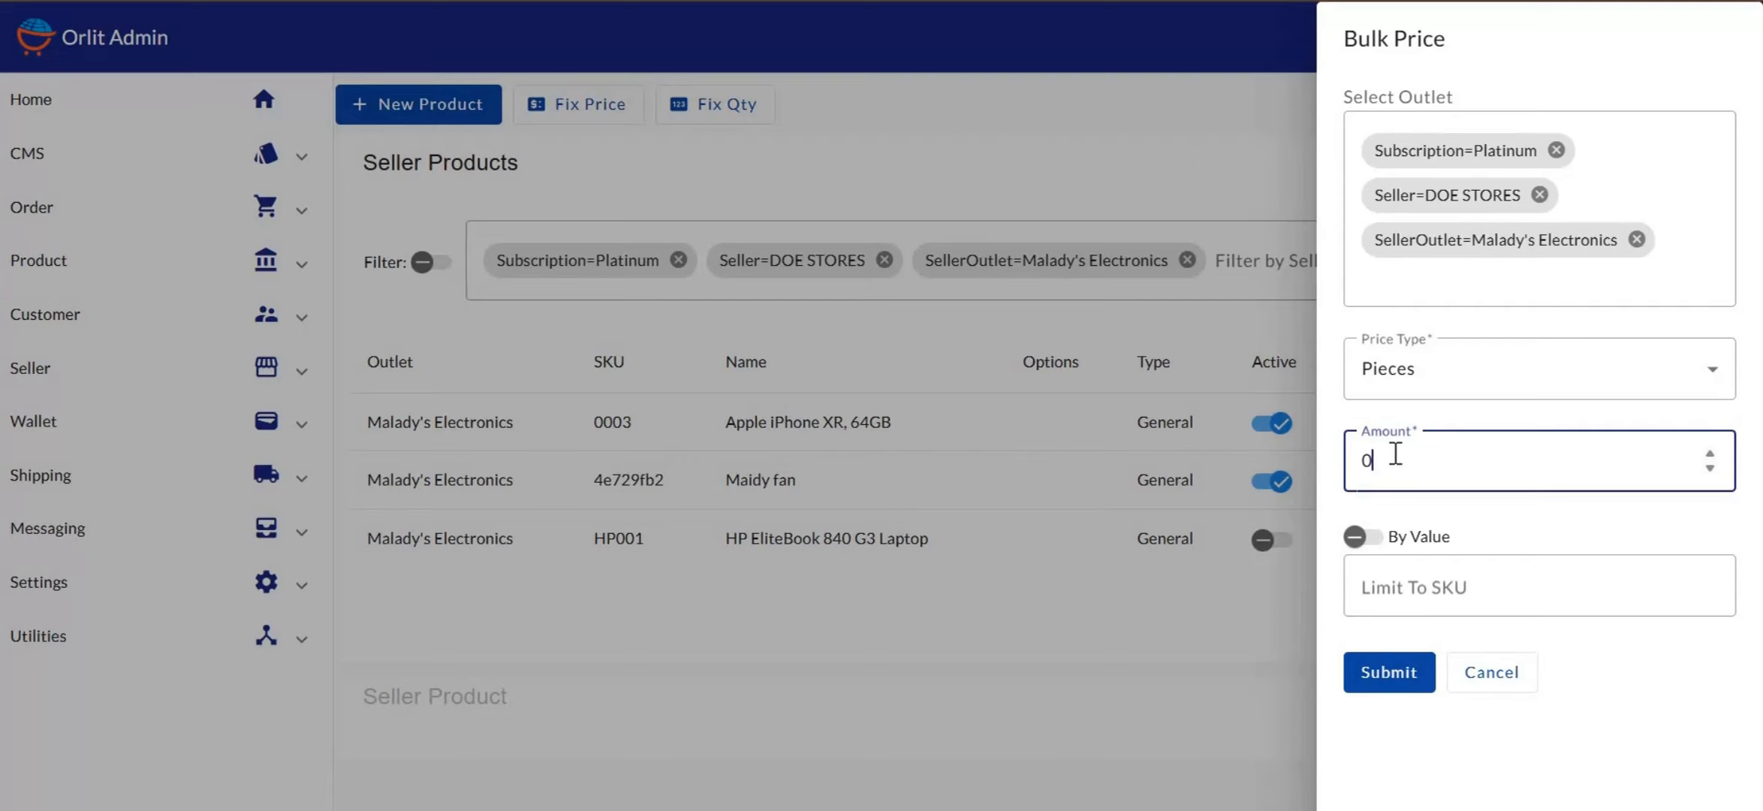
pyautogui.press('BackSpace')
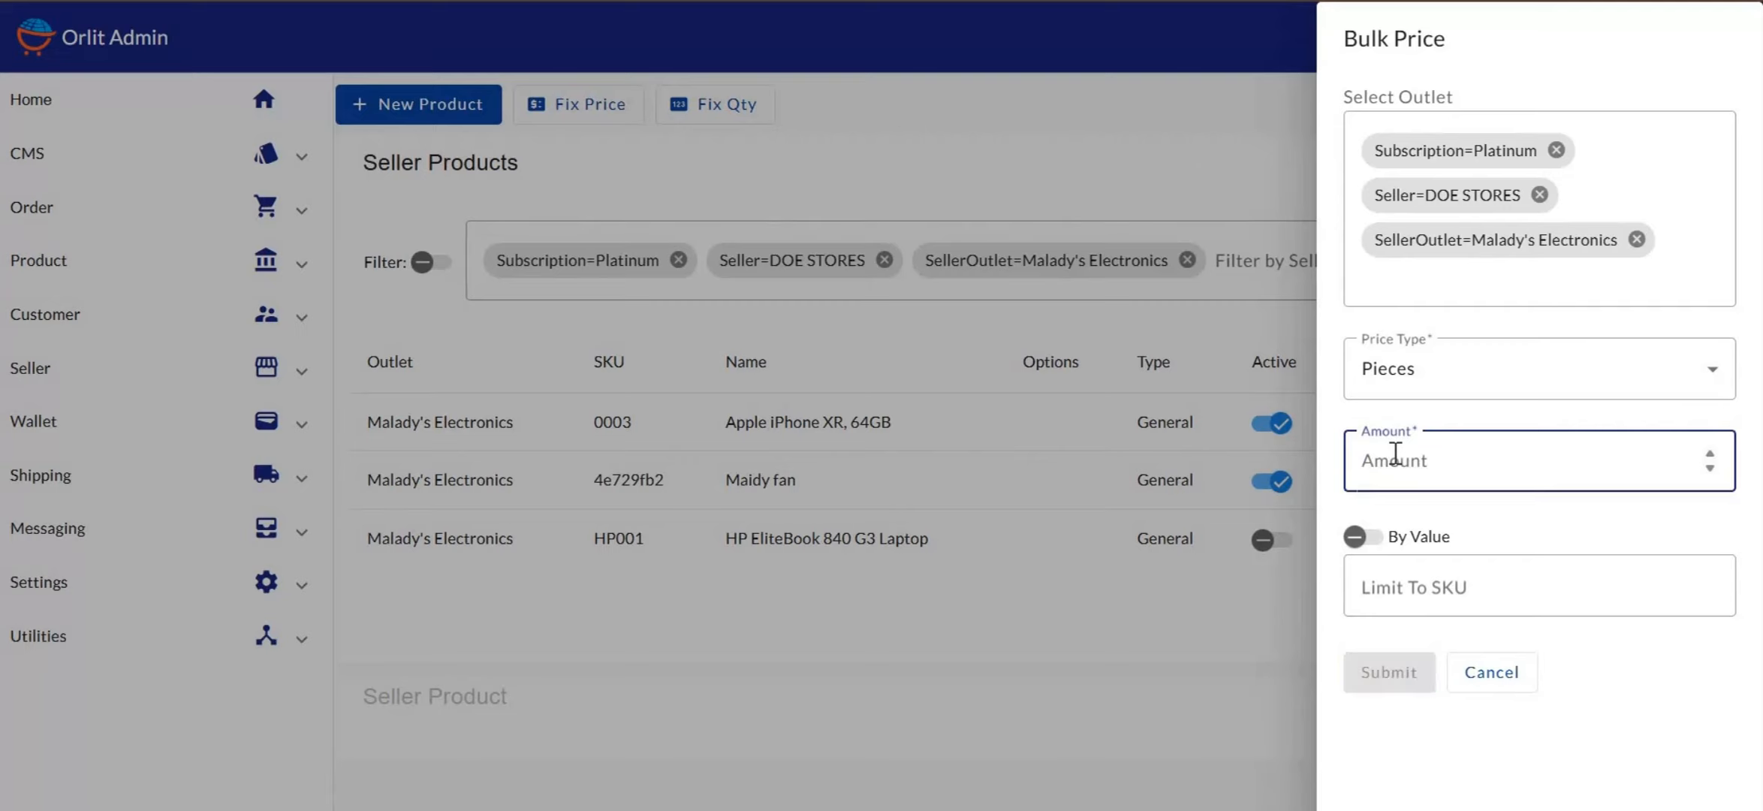
pyautogui.write('10')
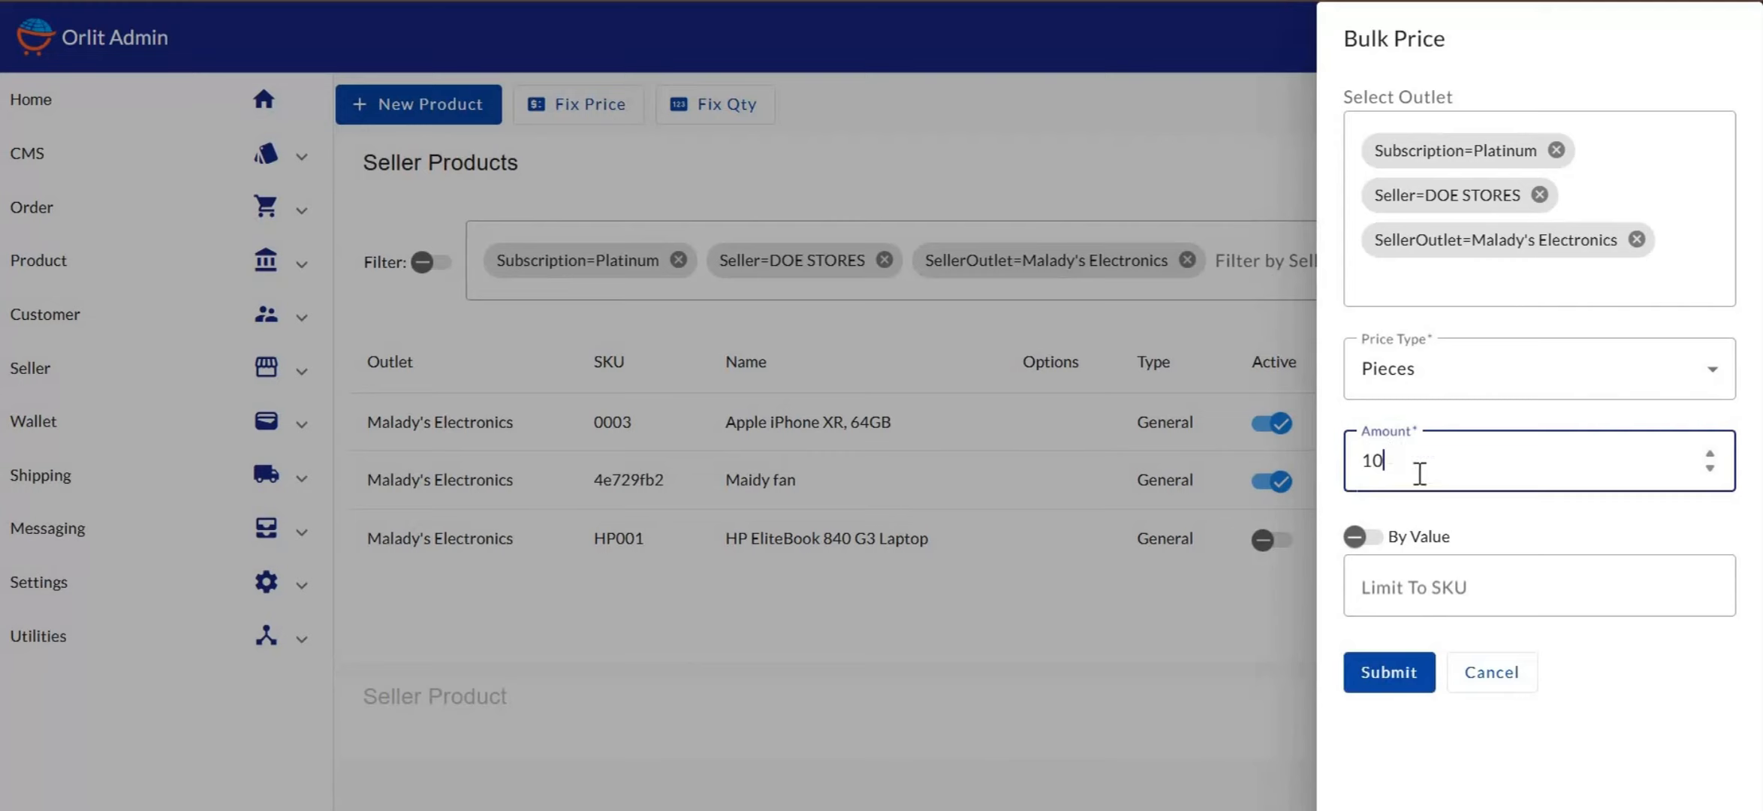
pyautogui.click(1368, 539)
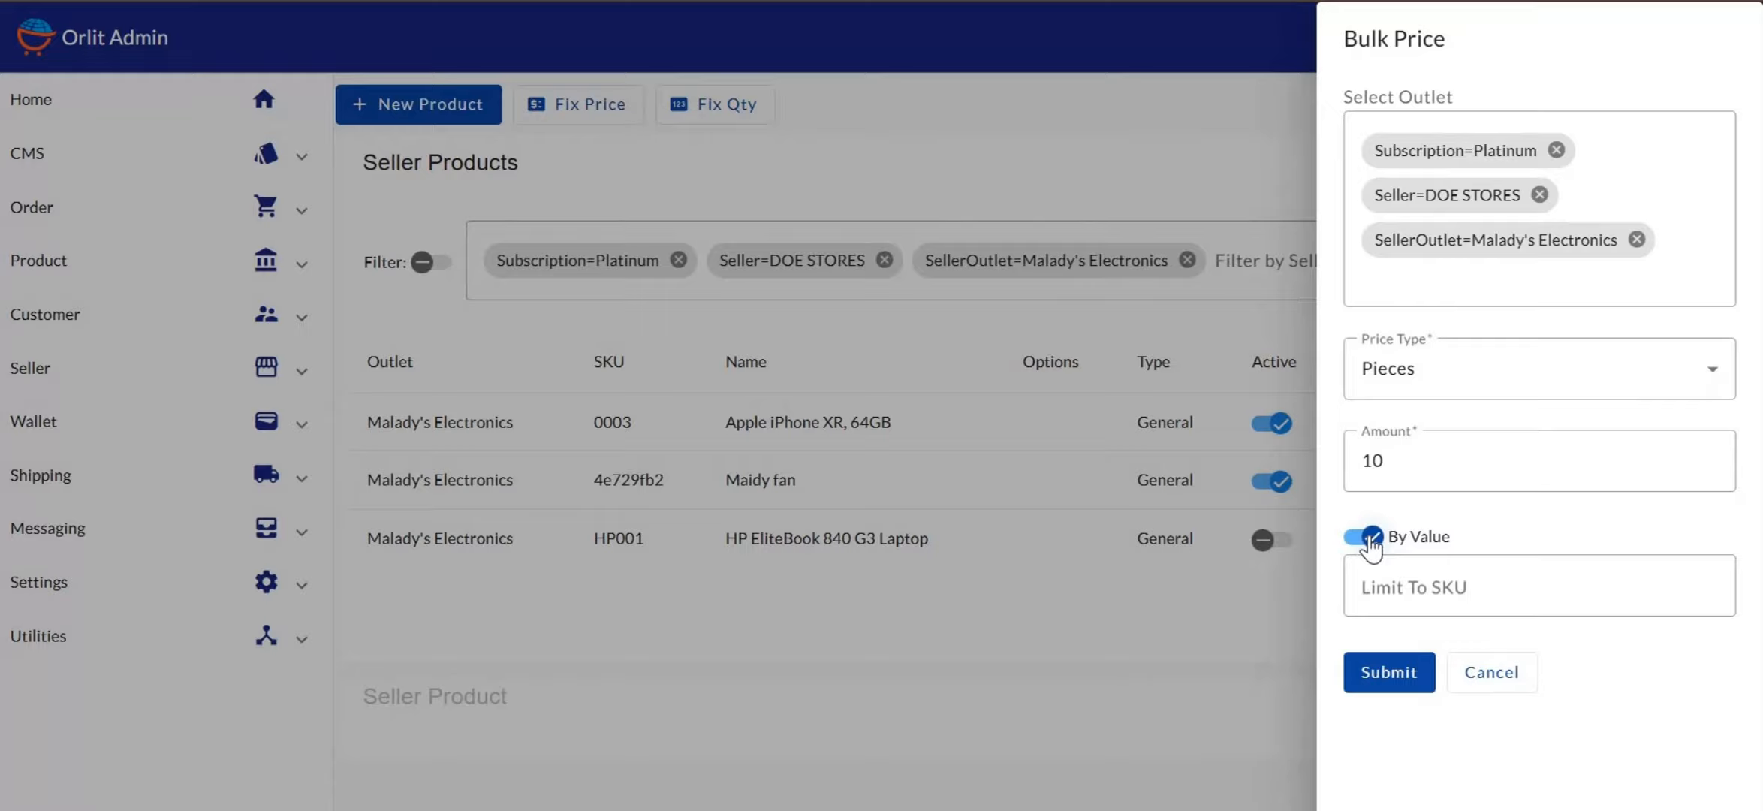
pyautogui.click(1368, 537)
pyautogui.scroll(-1, 1507, 582)
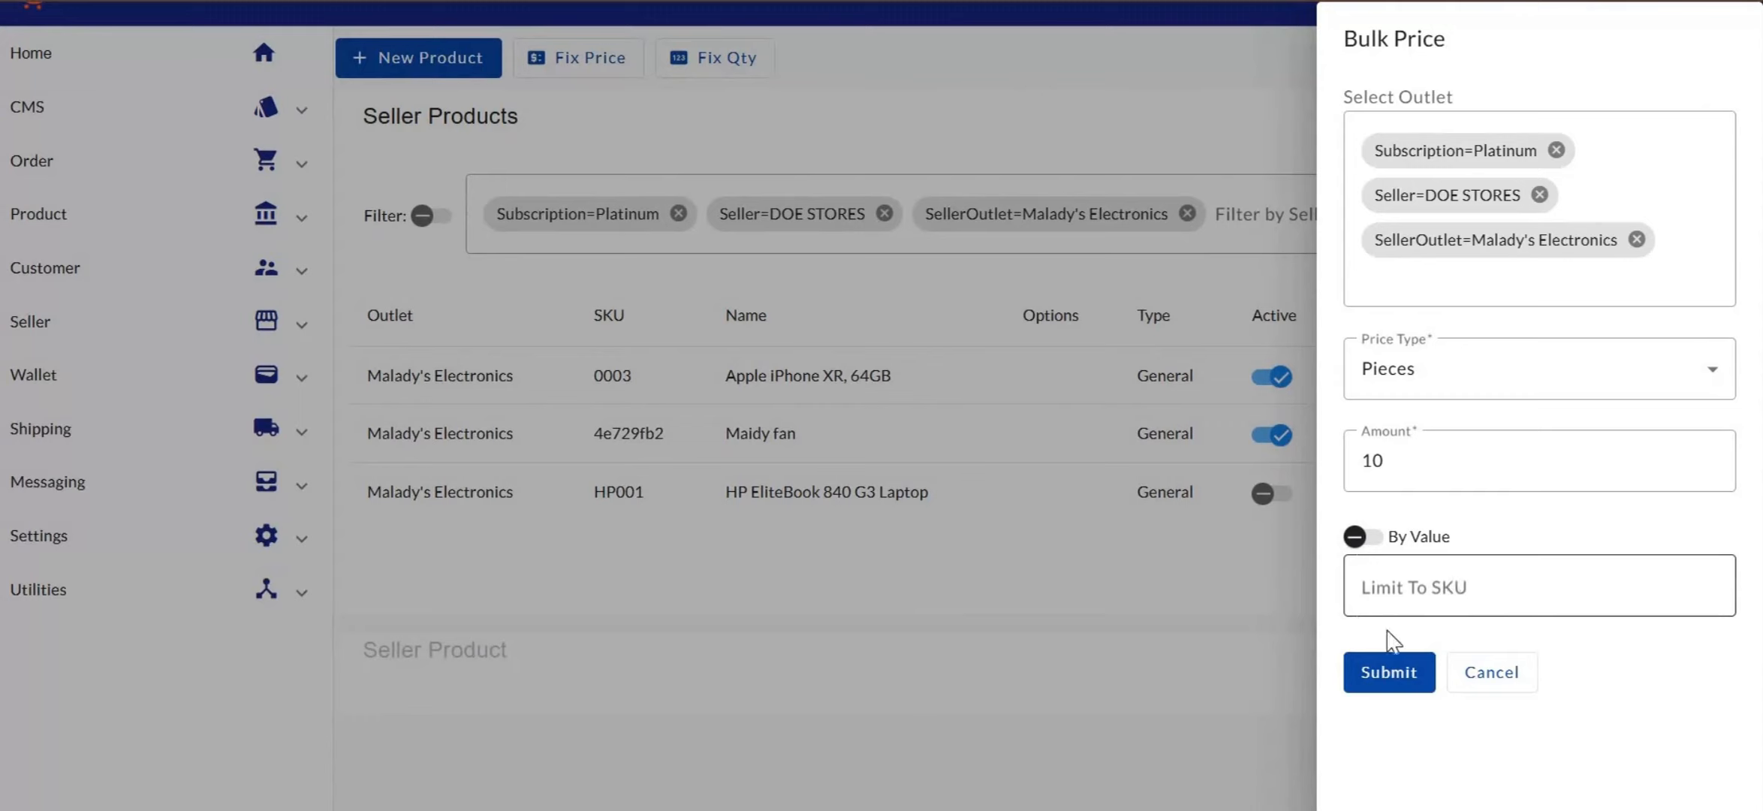
pyautogui.click(1398, 582)
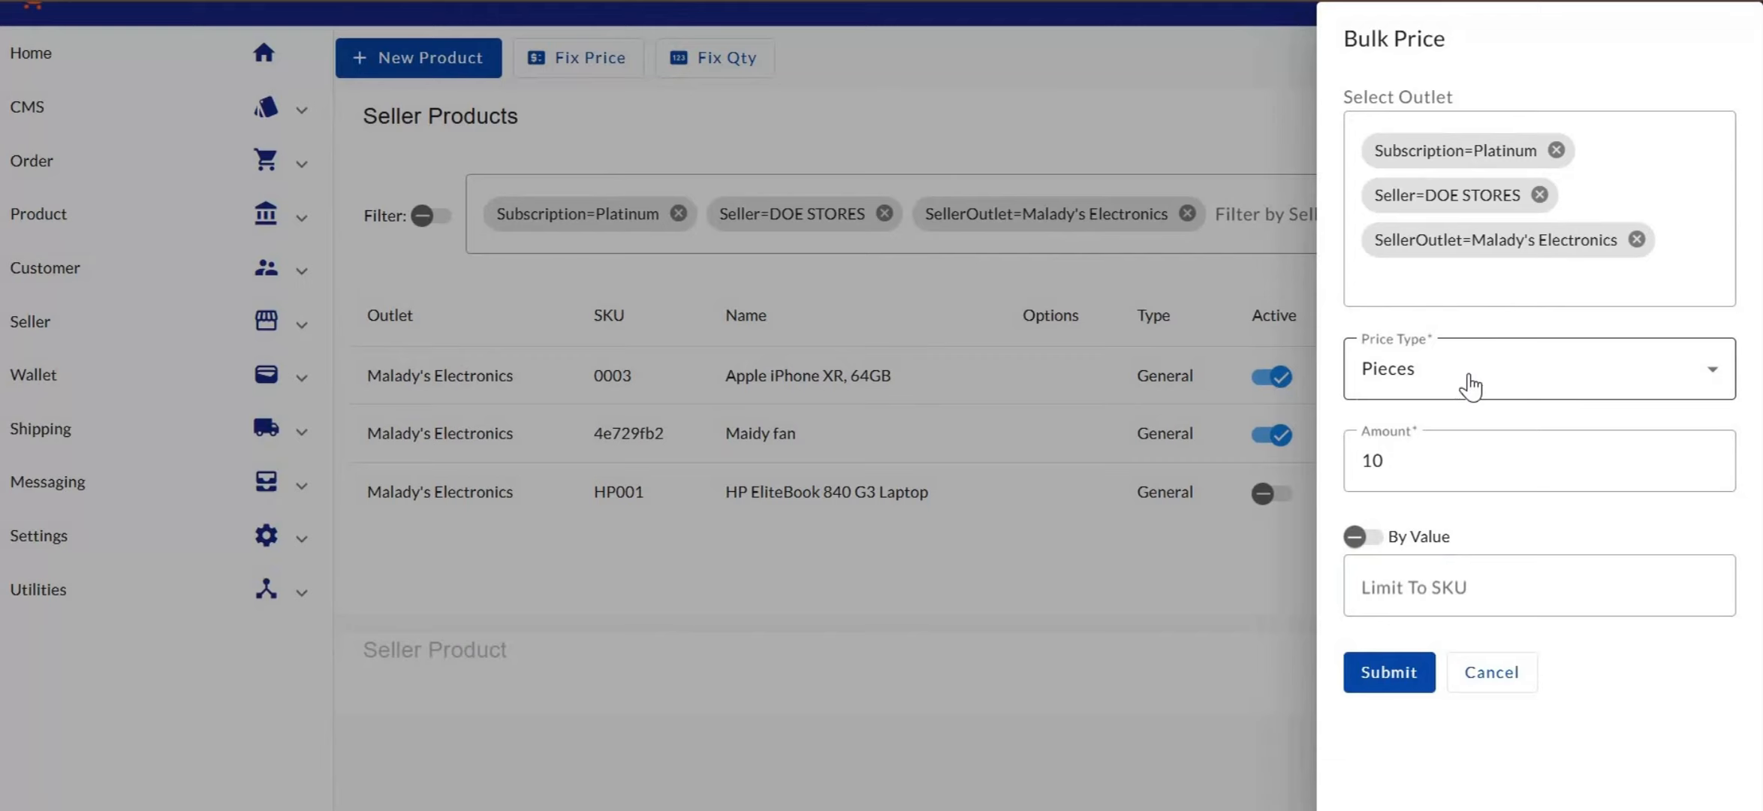
# Change the amount to -200 with By Value on, no SKU limit, and submit
pyautogui.click(1446, 454)
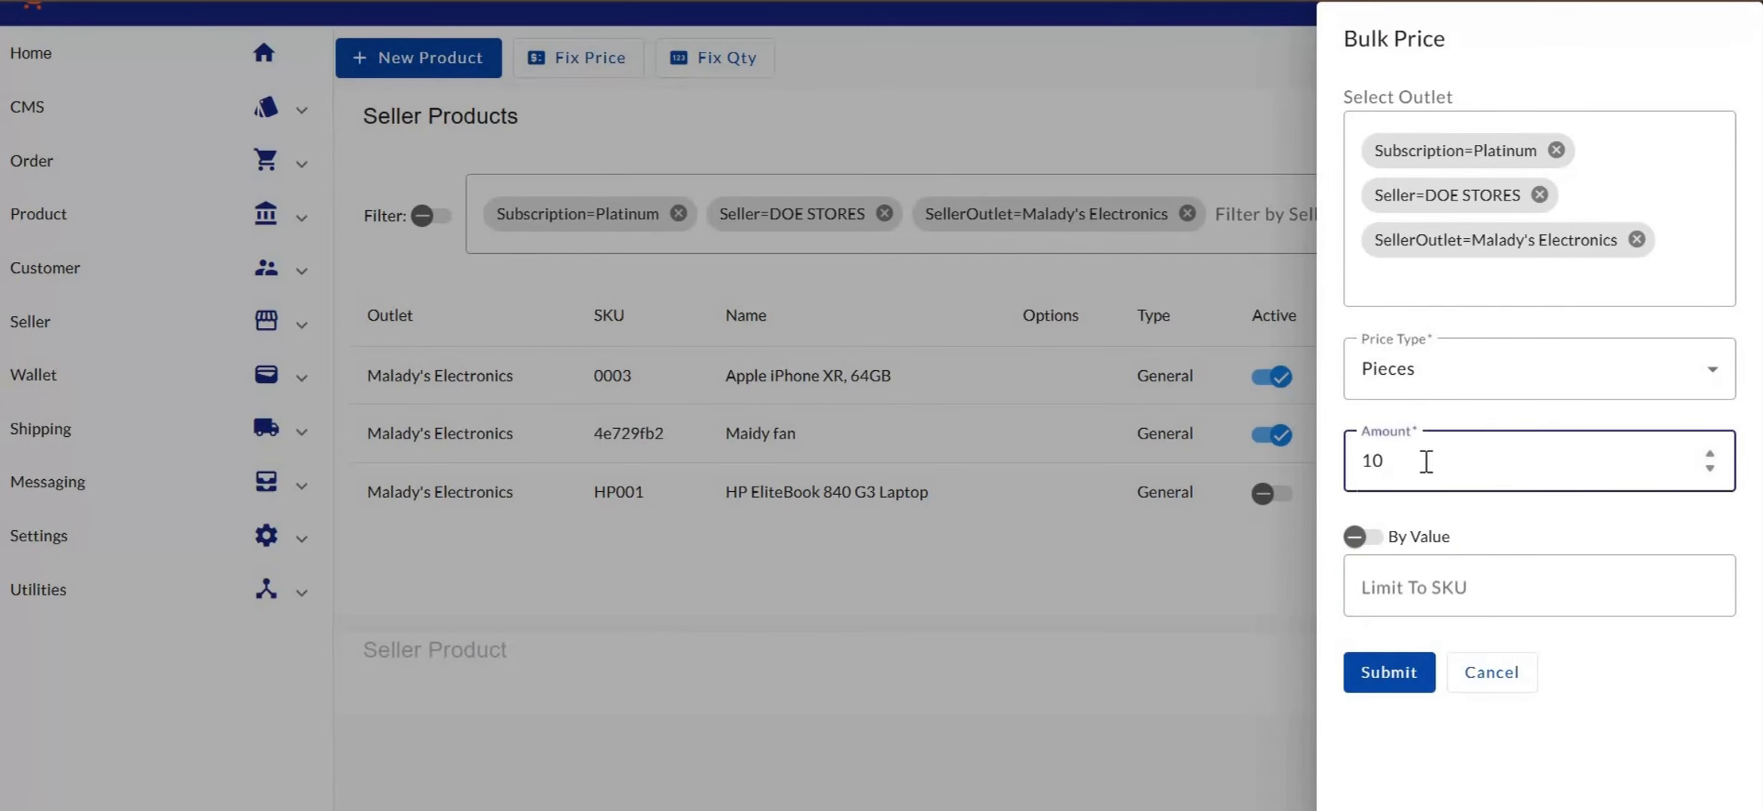
pyautogui.press('BackSpace')
pyautogui.press('BackSpace')
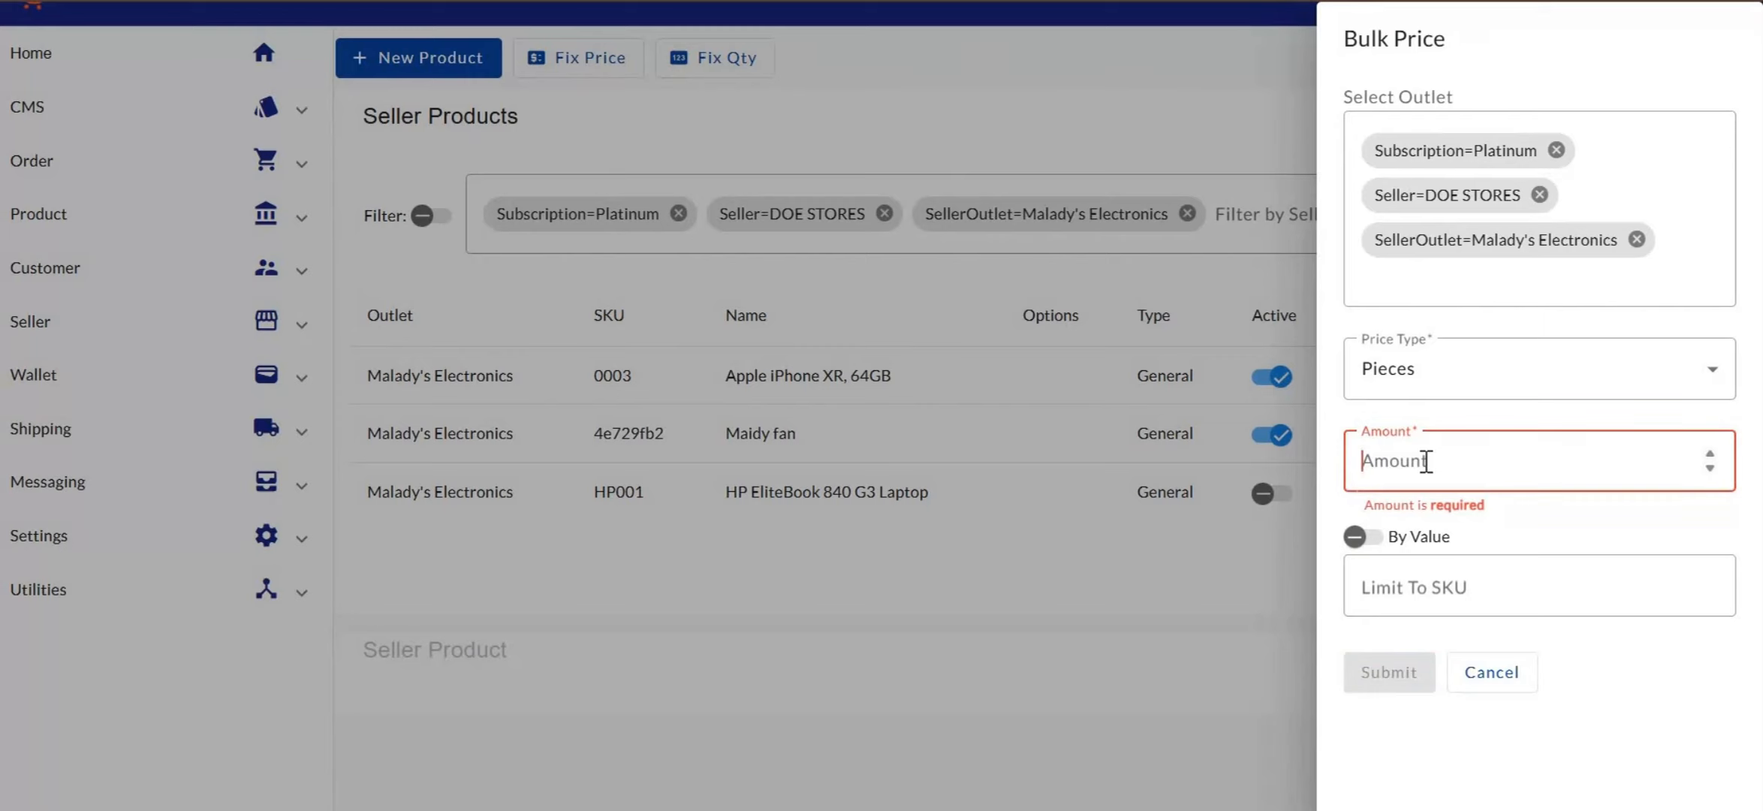
pyautogui.write('-200')
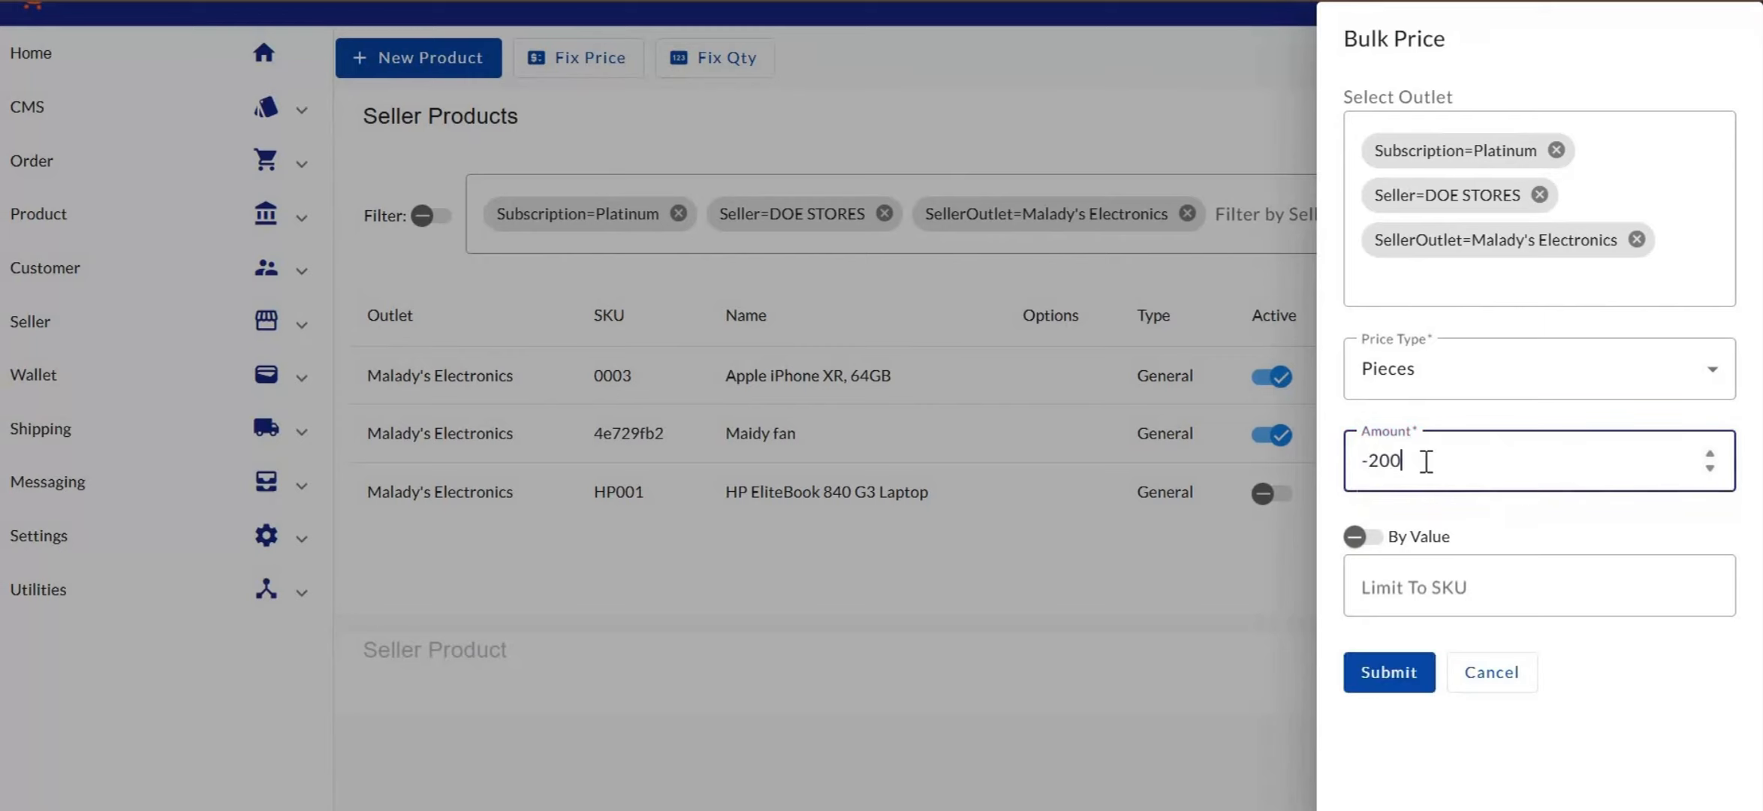
pyautogui.click(1370, 540)
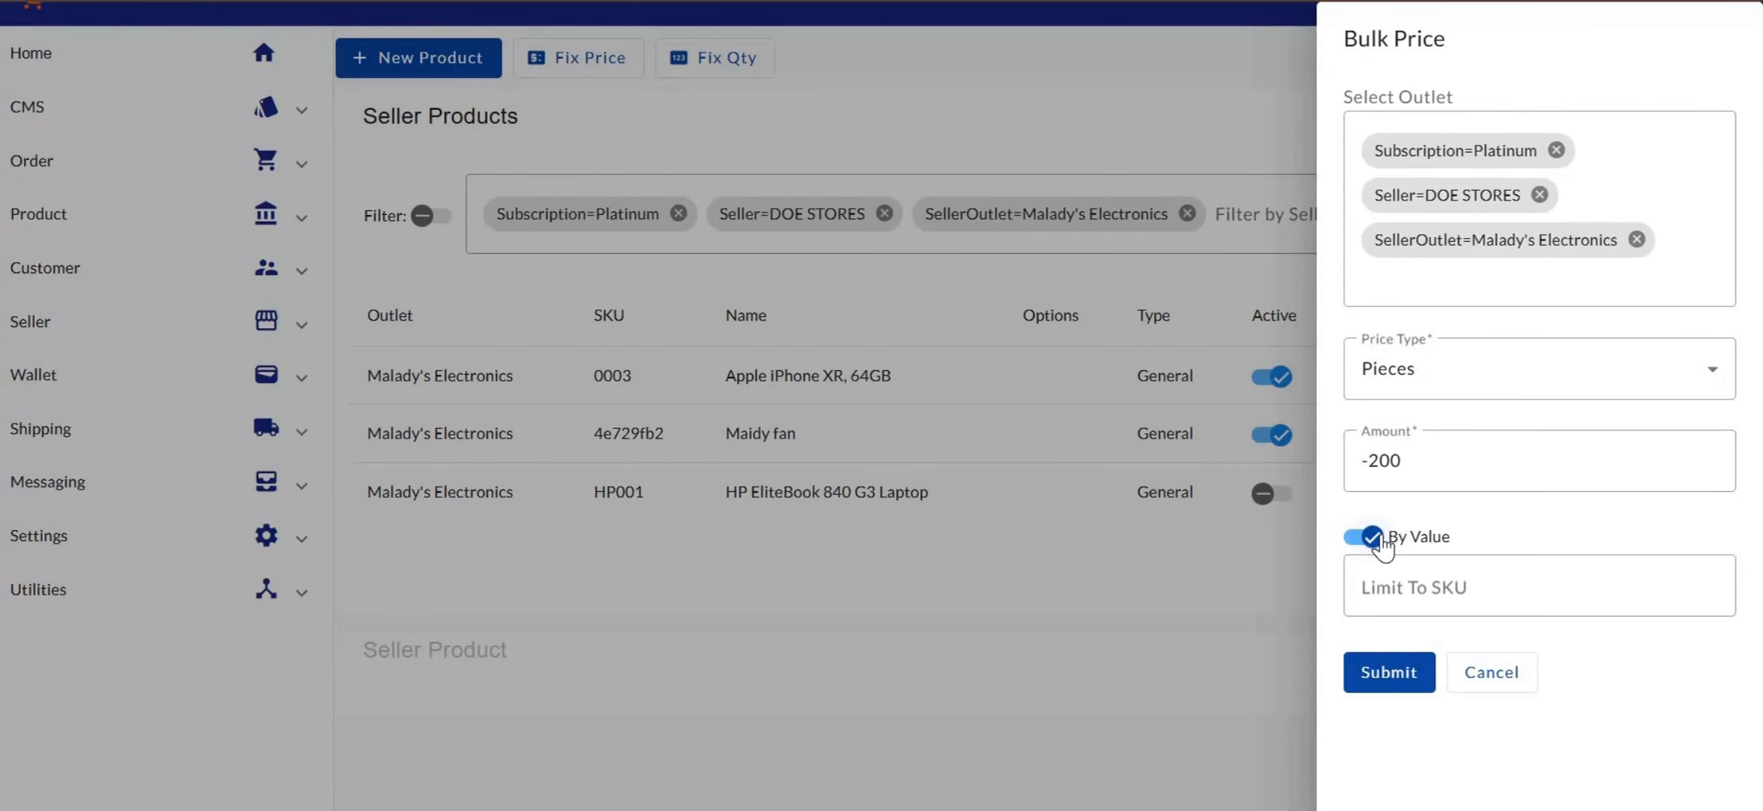
pyautogui.click(1458, 587)
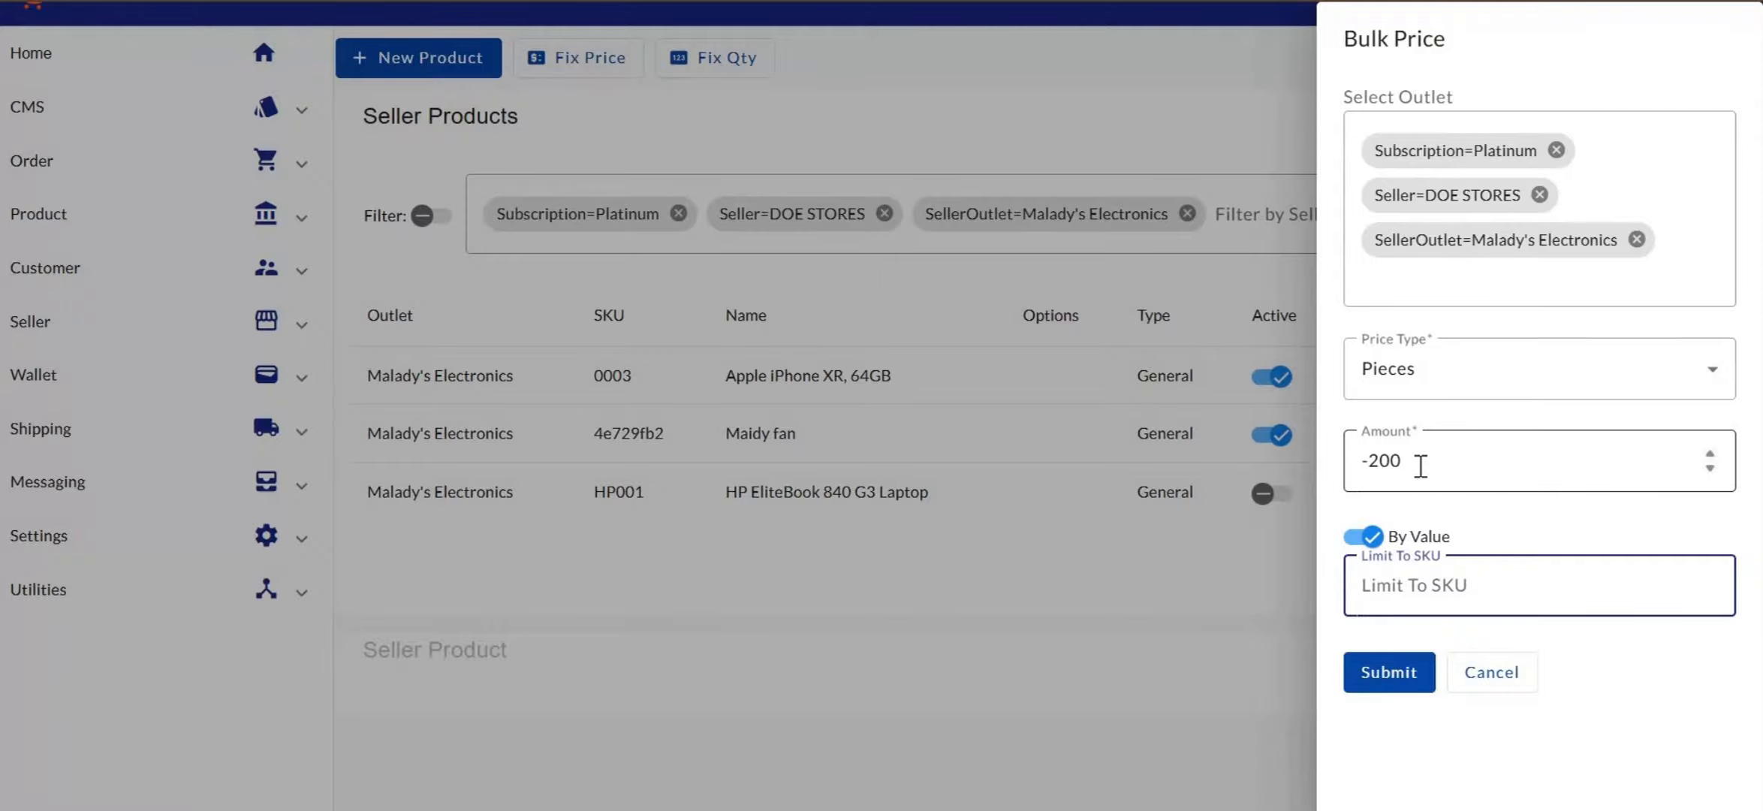
pyautogui.moveTo(1418, 464); pyautogui.dragTo(1359, 461)
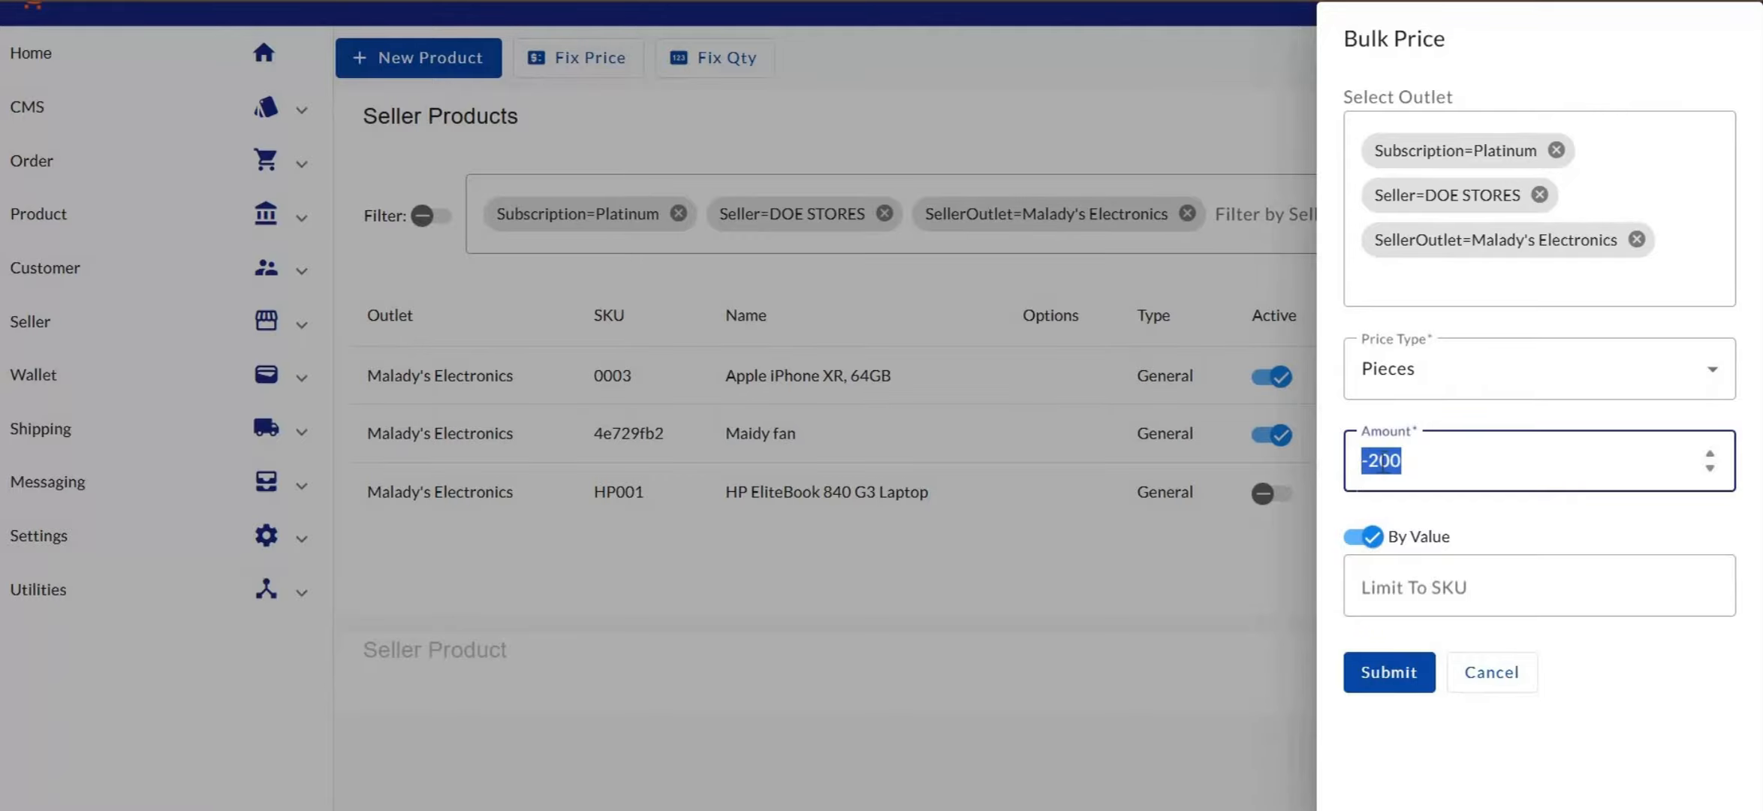
pyautogui.click(1406, 461)
pyautogui.click(1396, 680)
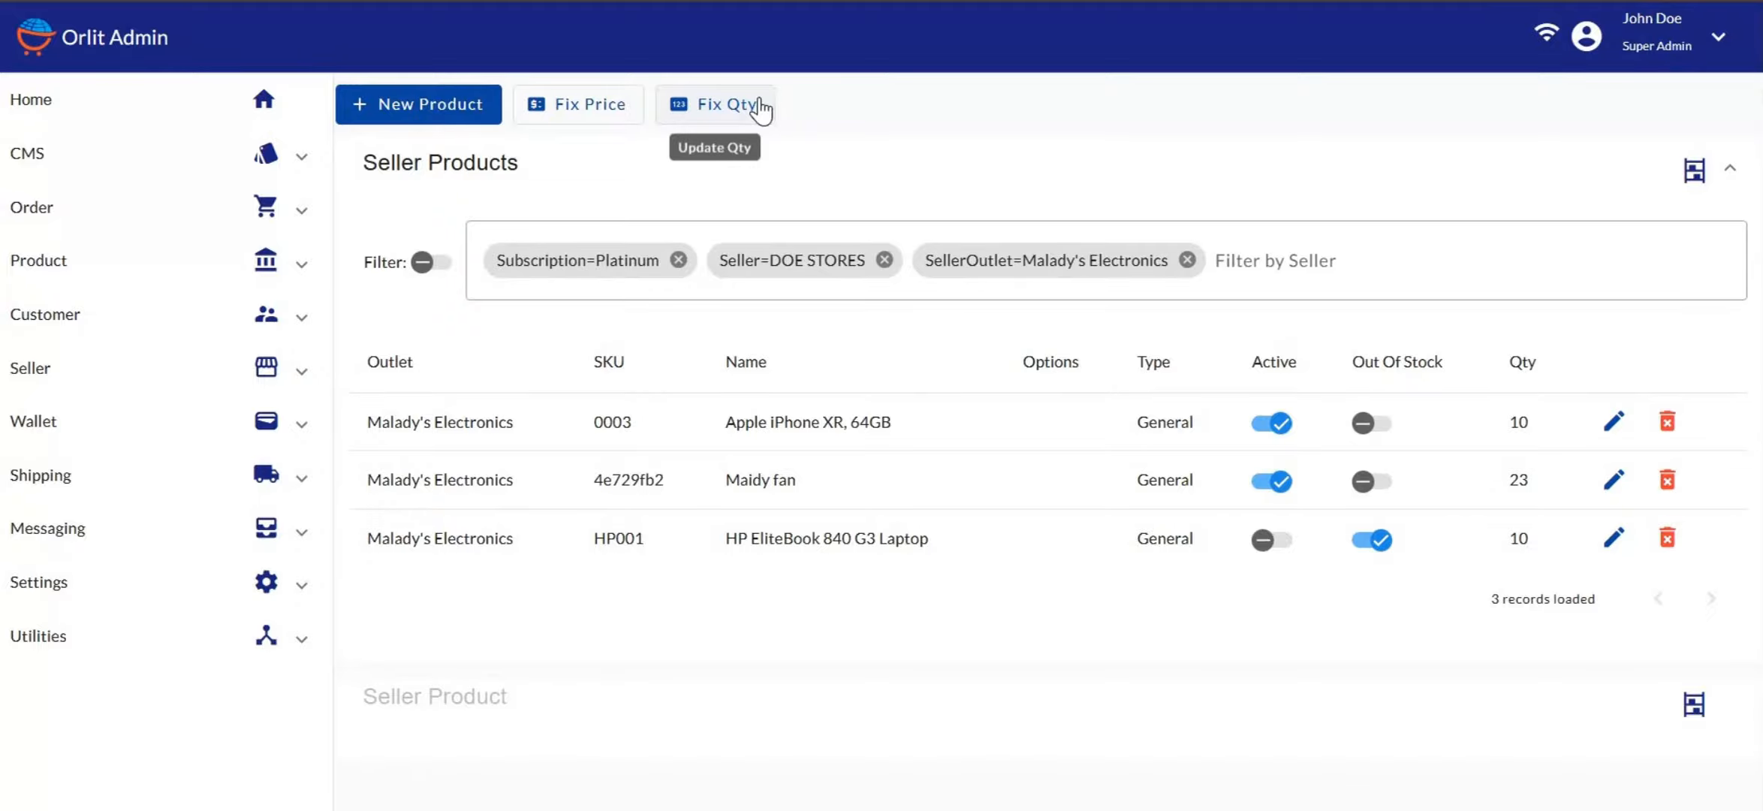
# Open the Bulk Quantity panel and remove its ATM STORES seller and outlet targets
pyautogui.click(708, 118)
pyautogui.click(1436, 91)
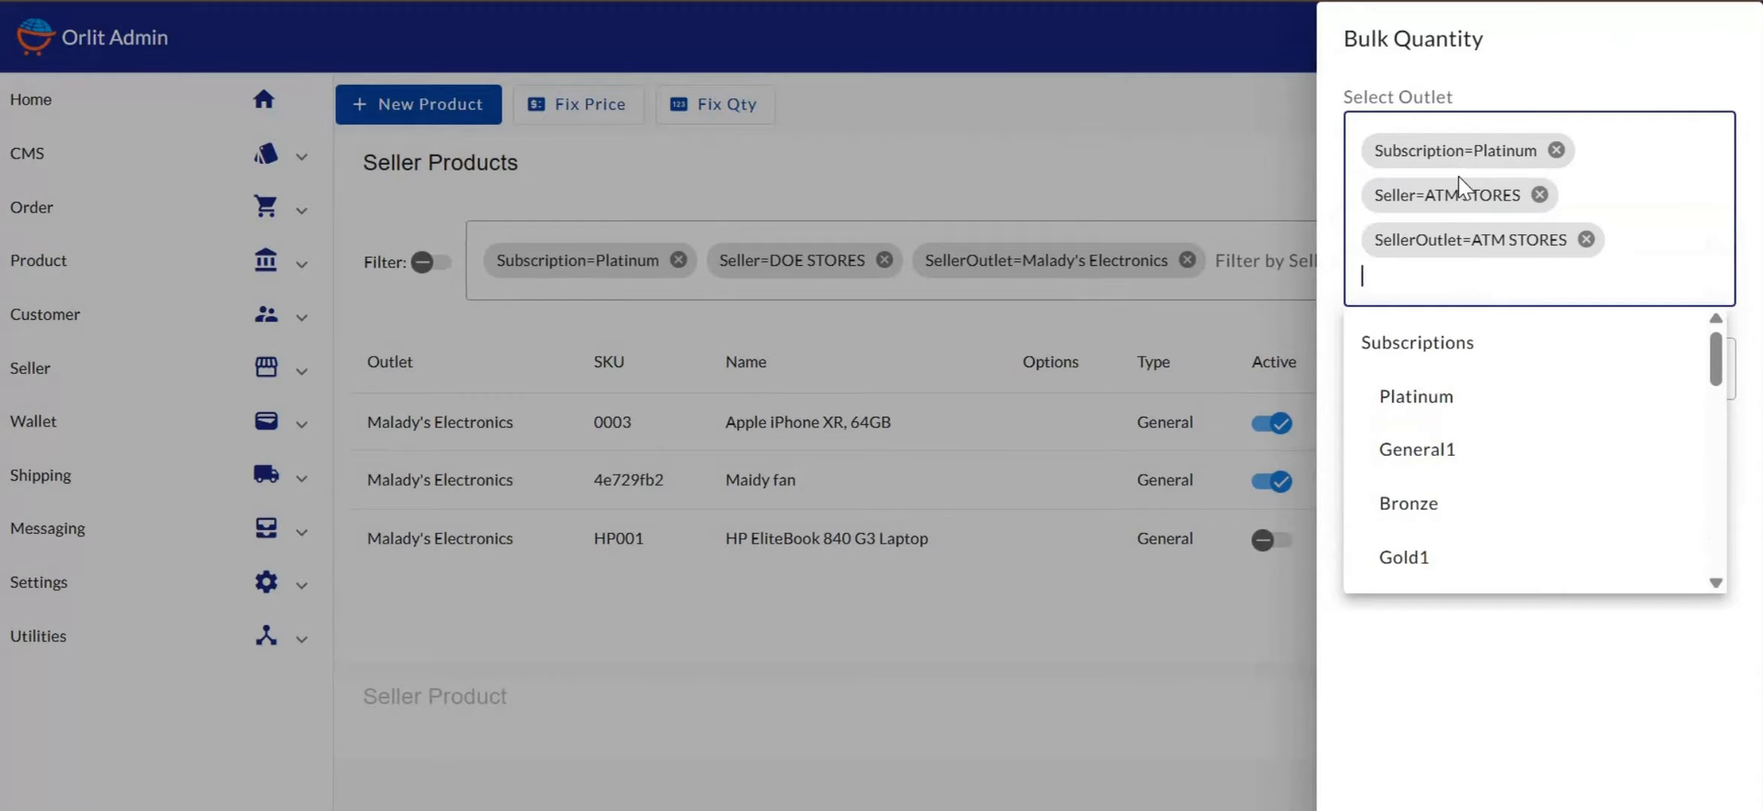
pyautogui.click(1585, 240)
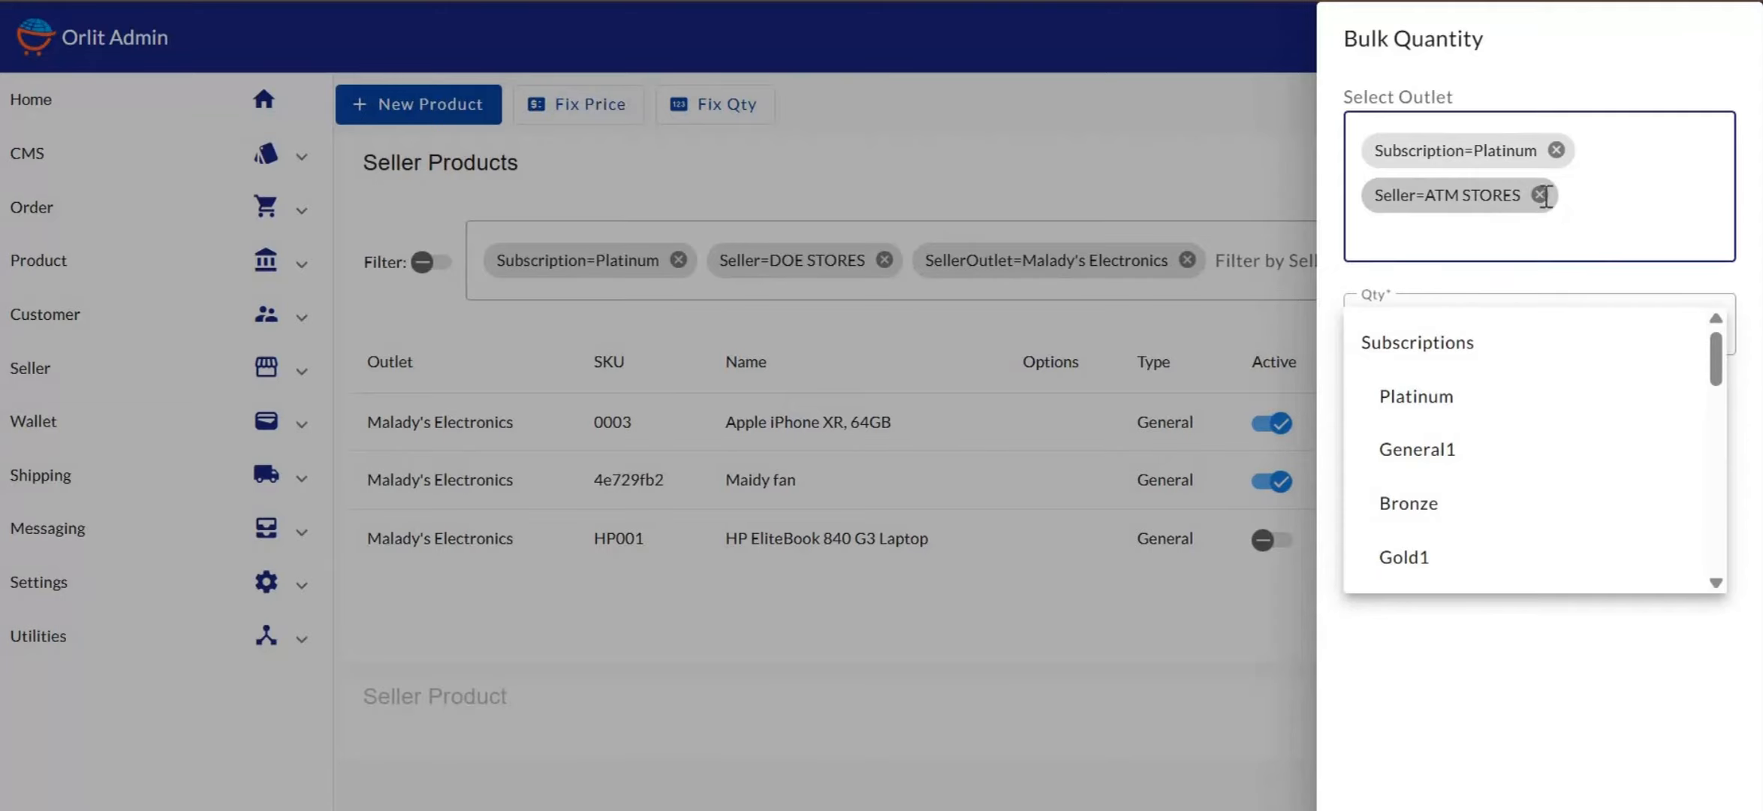
pyautogui.click(1539, 195)
# Target seller DOE STORES and outlet Malady's Electronics for the bulk quantity
pyautogui.scroll(-4, 1417, 460)
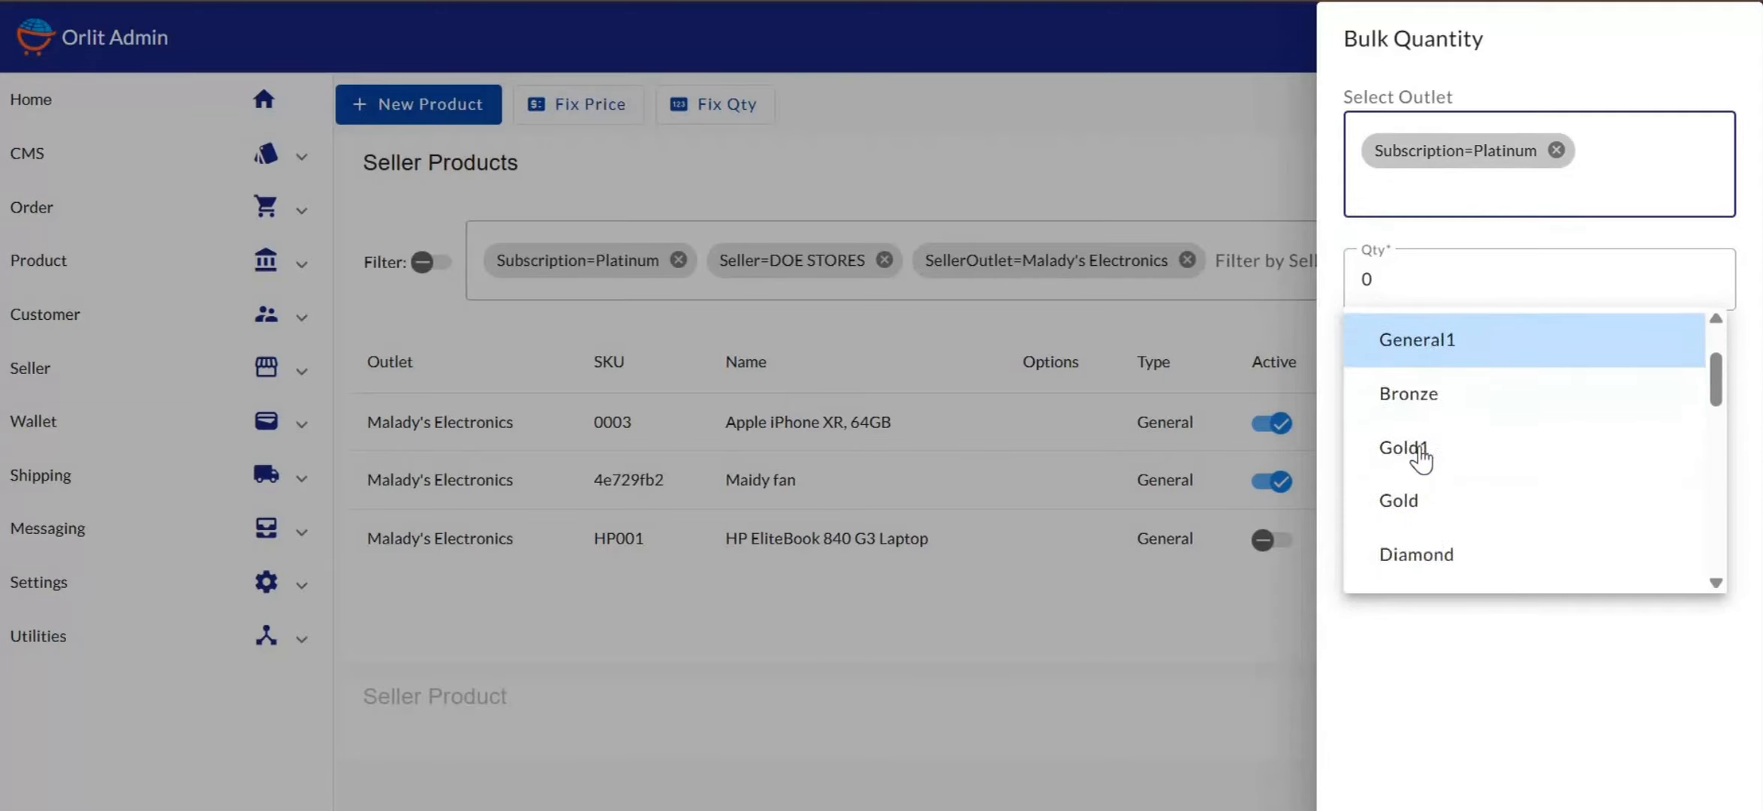
pyautogui.scroll(-5, 1421, 458)
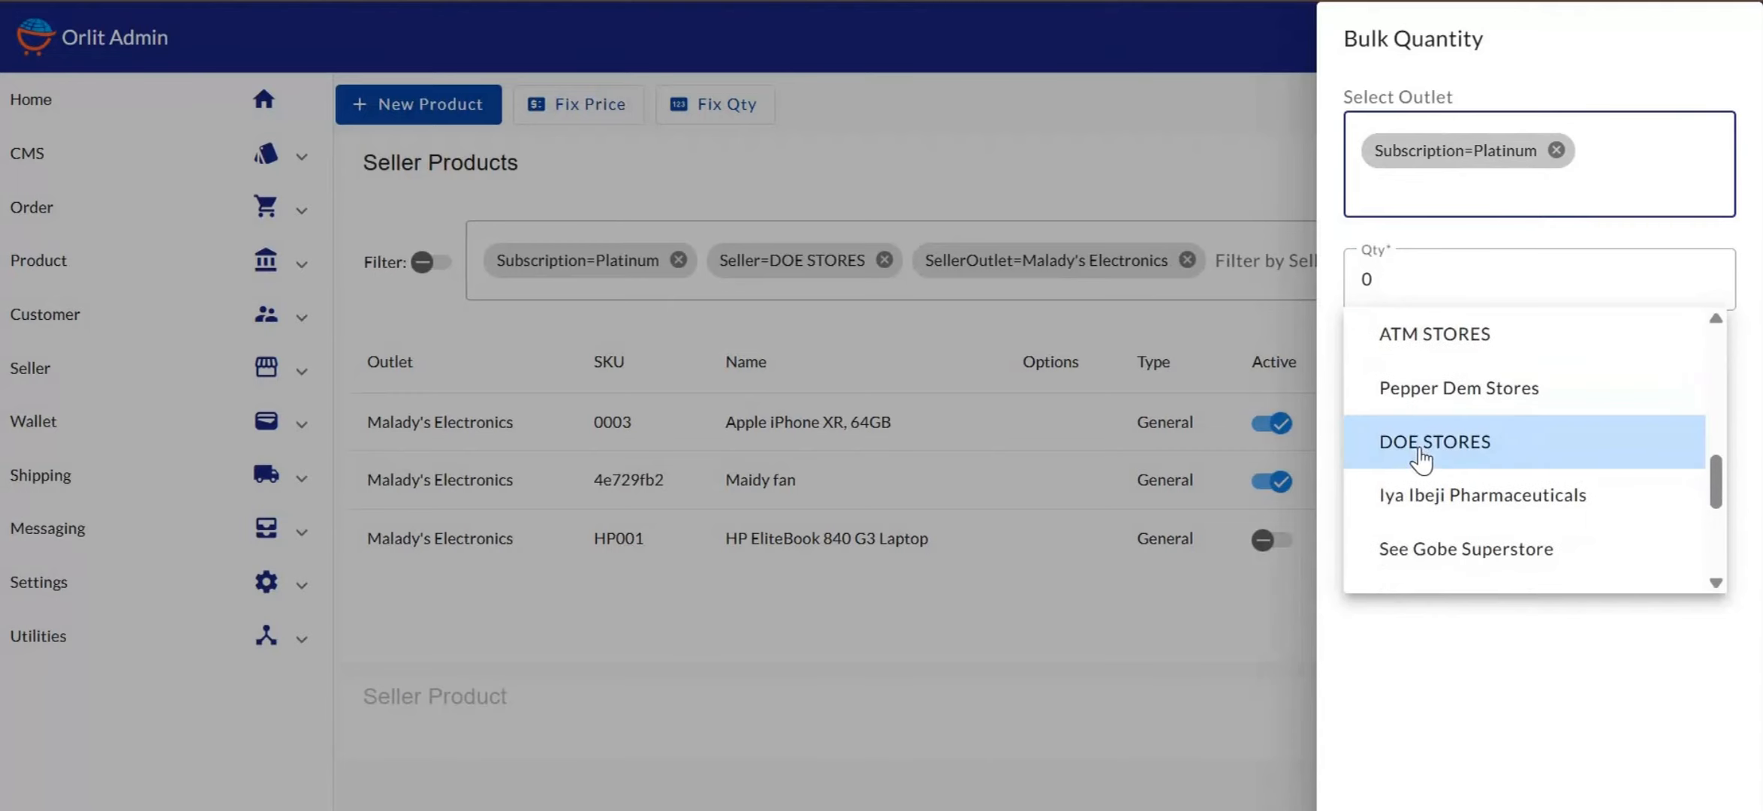
pyautogui.click(1424, 447)
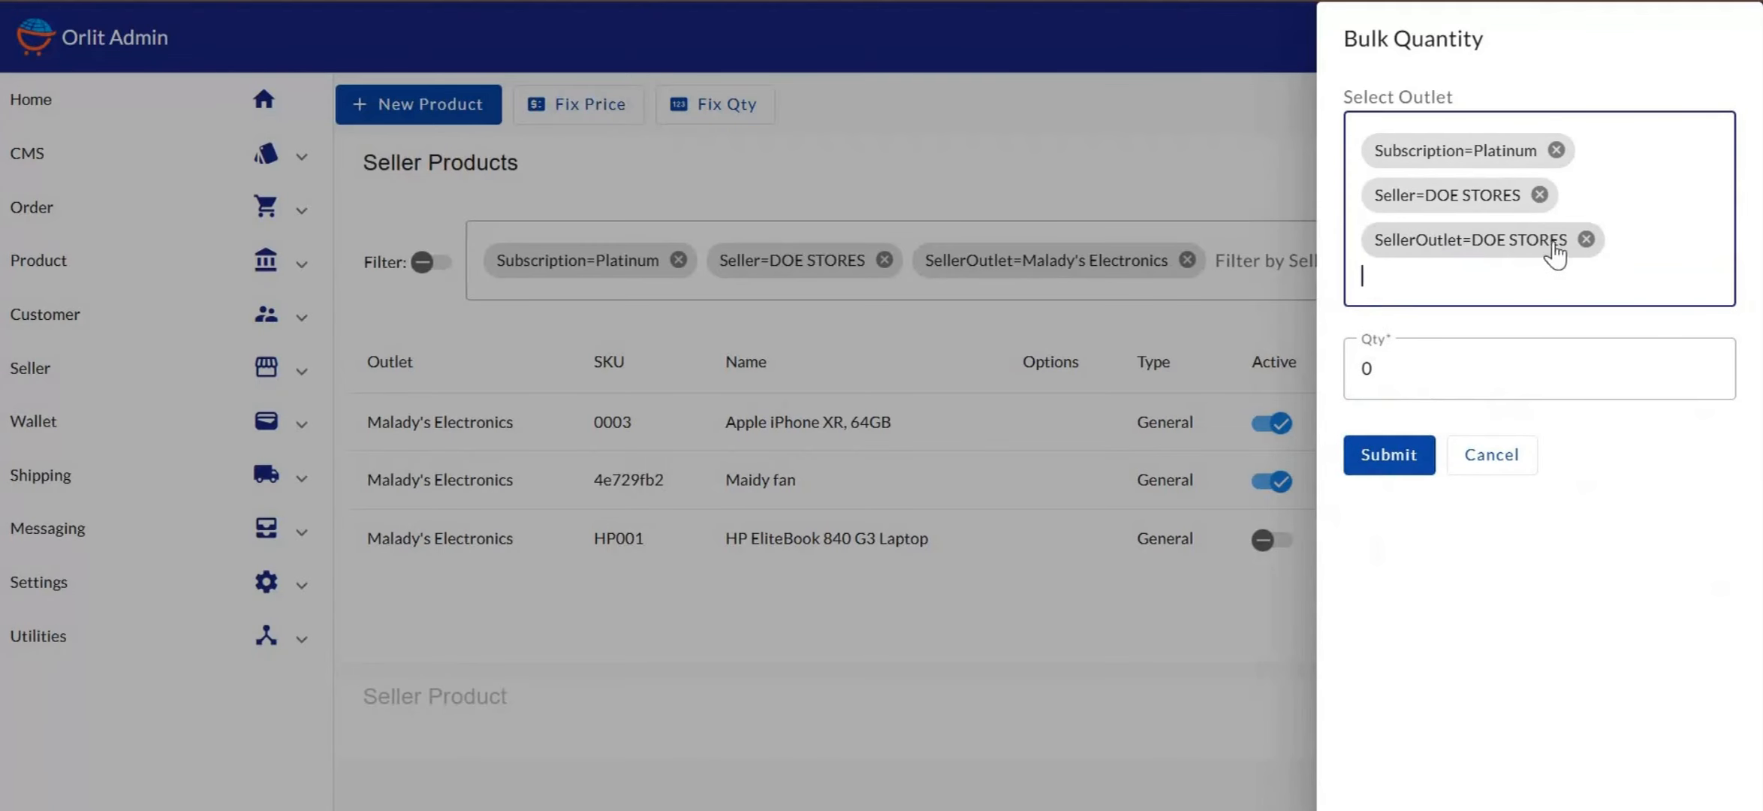
pyautogui.click(1586, 240)
pyautogui.click(1405, 230)
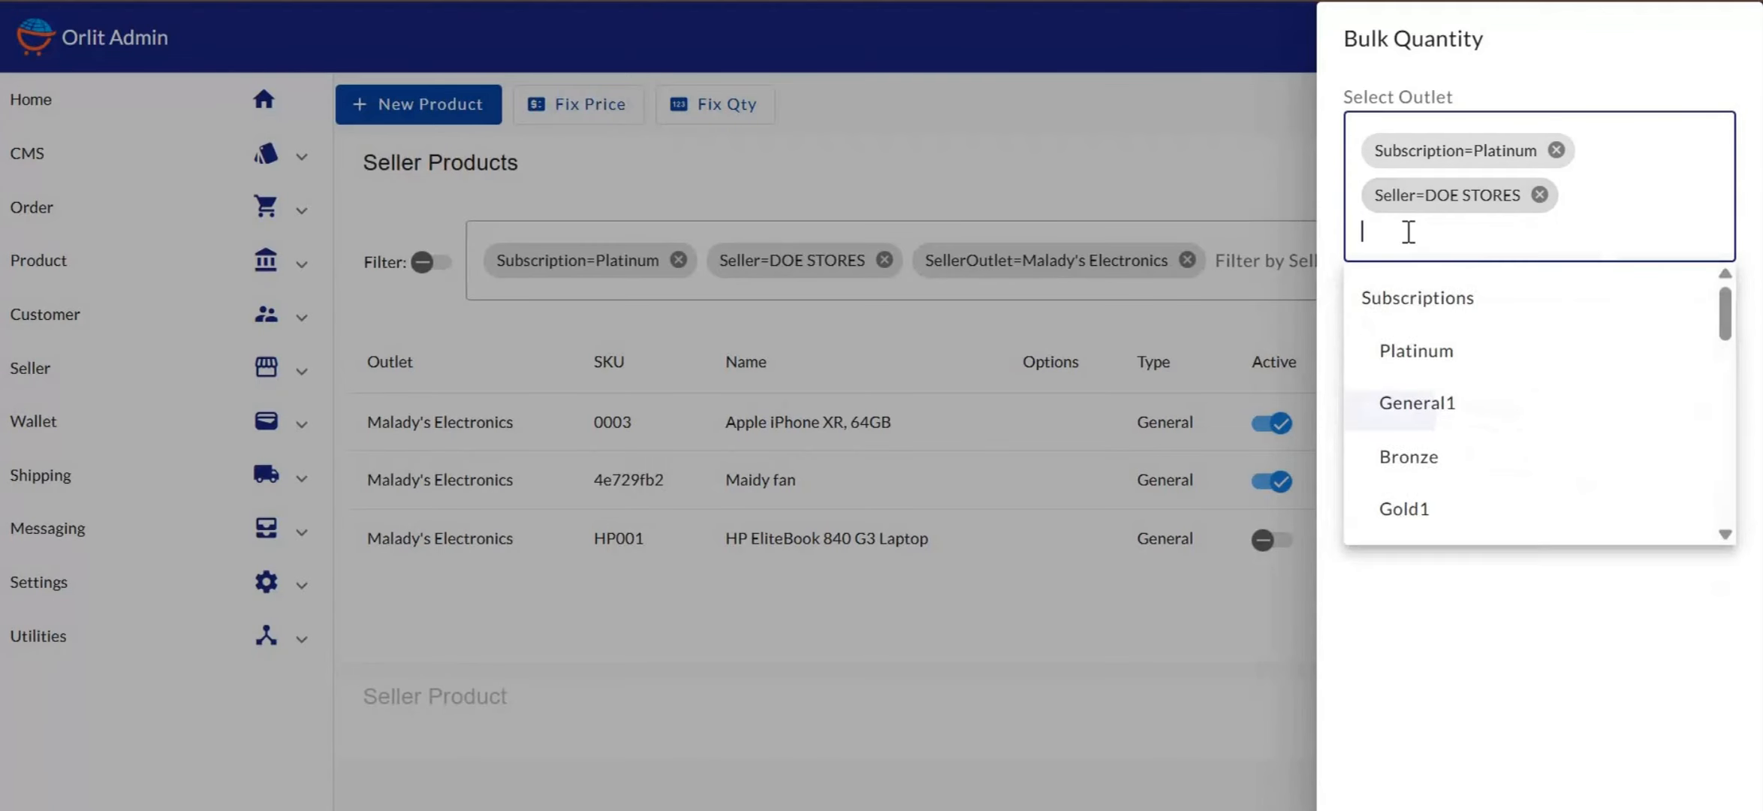
pyautogui.scroll(-9, 1419, 379)
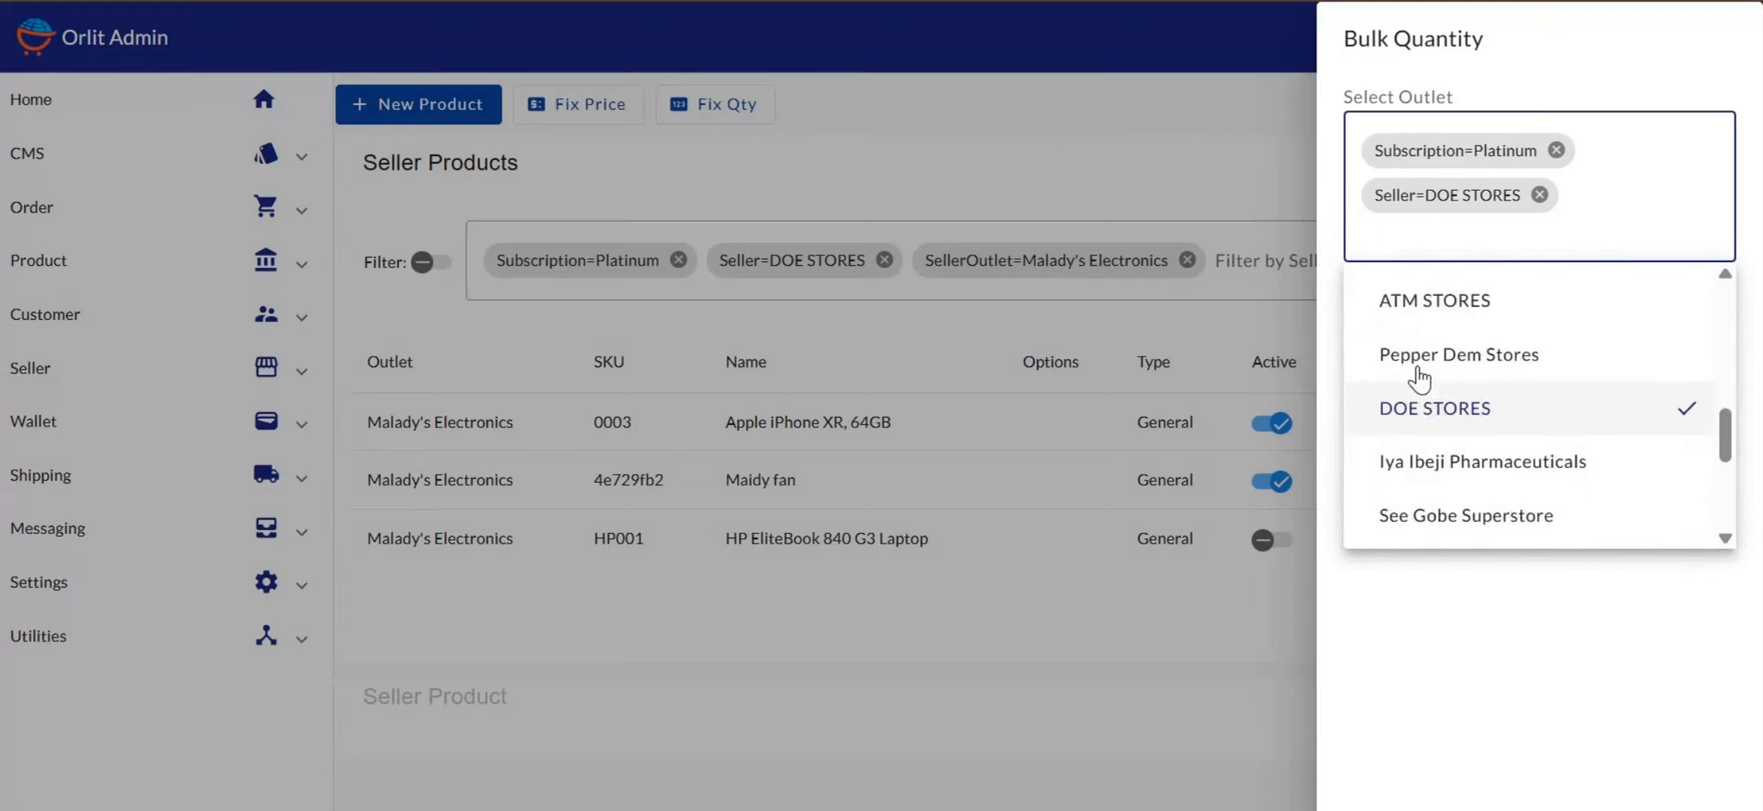
pyautogui.scroll(-2, 1418, 379)
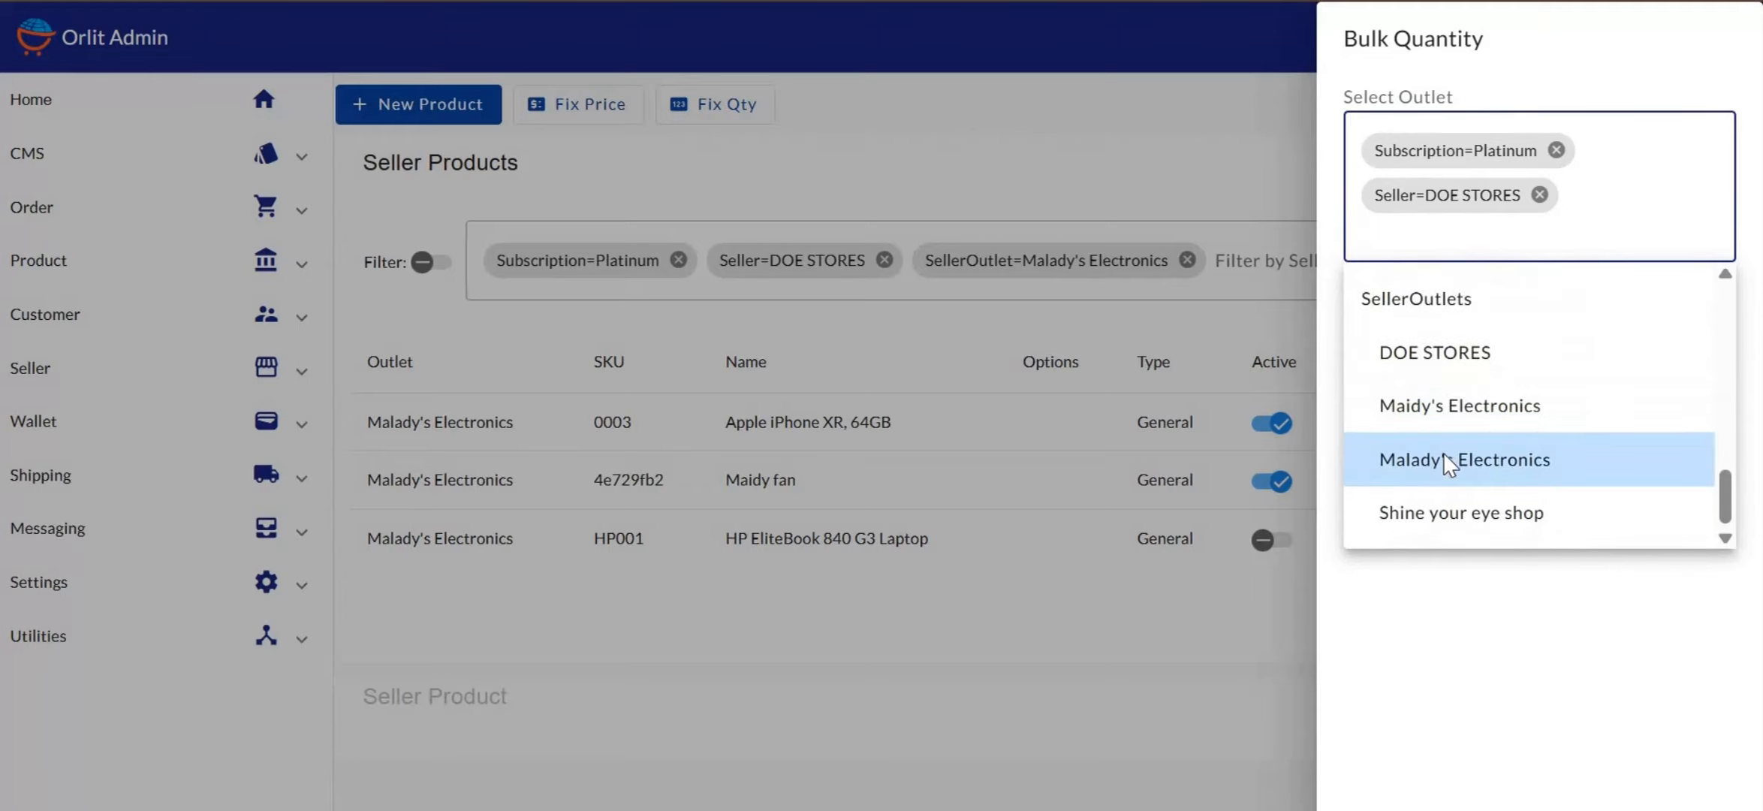
pyautogui.click(1442, 452)
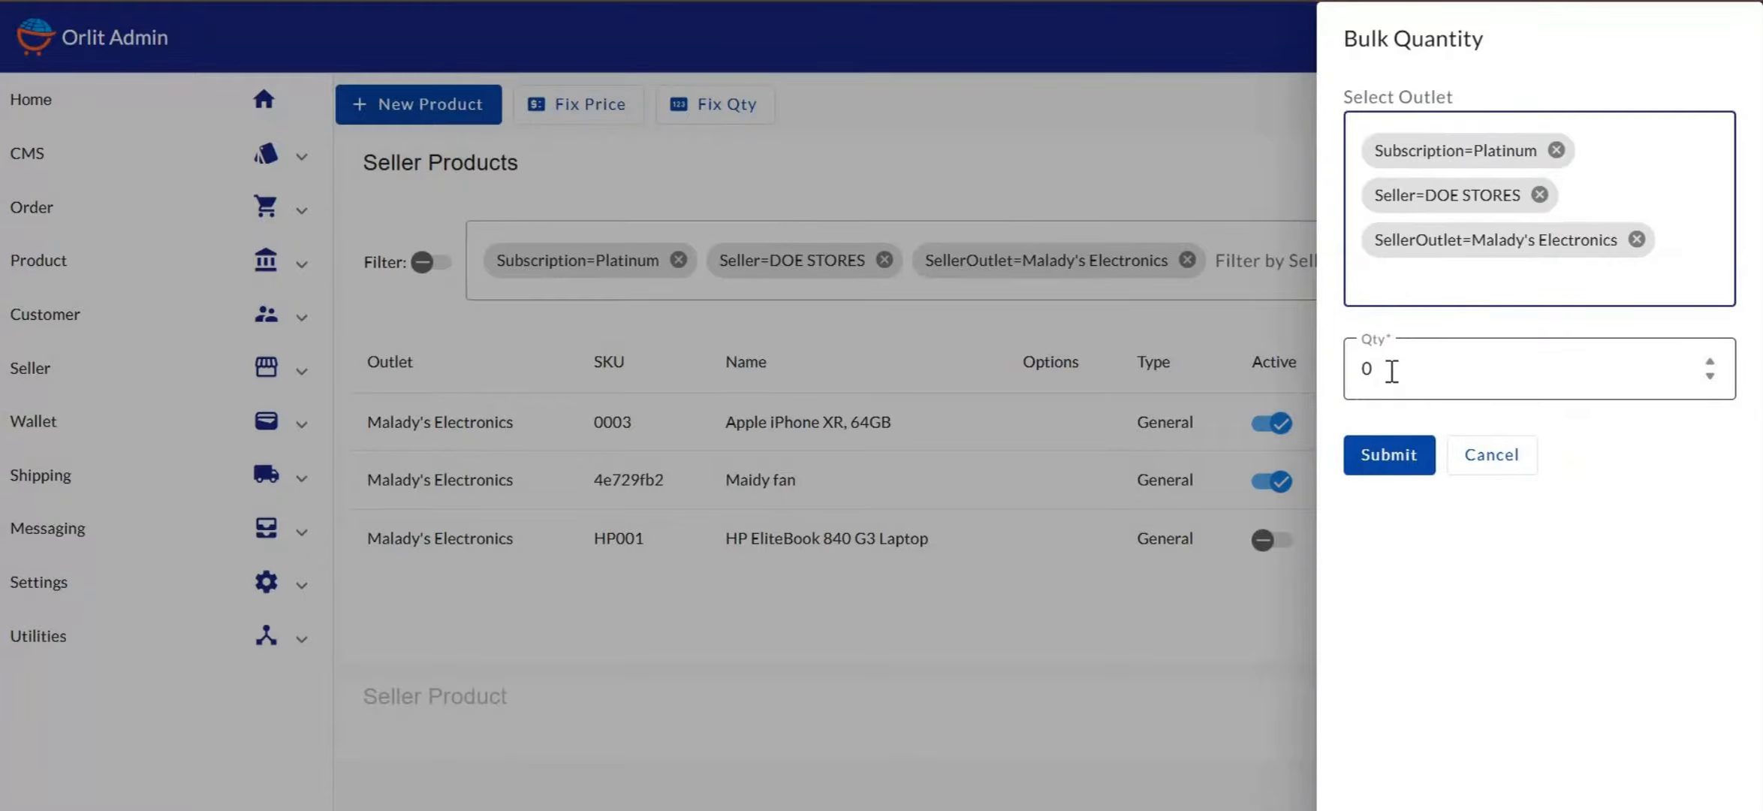
# Enter a bulk quantity of 10 and submit it
pyautogui.click(1391, 370)
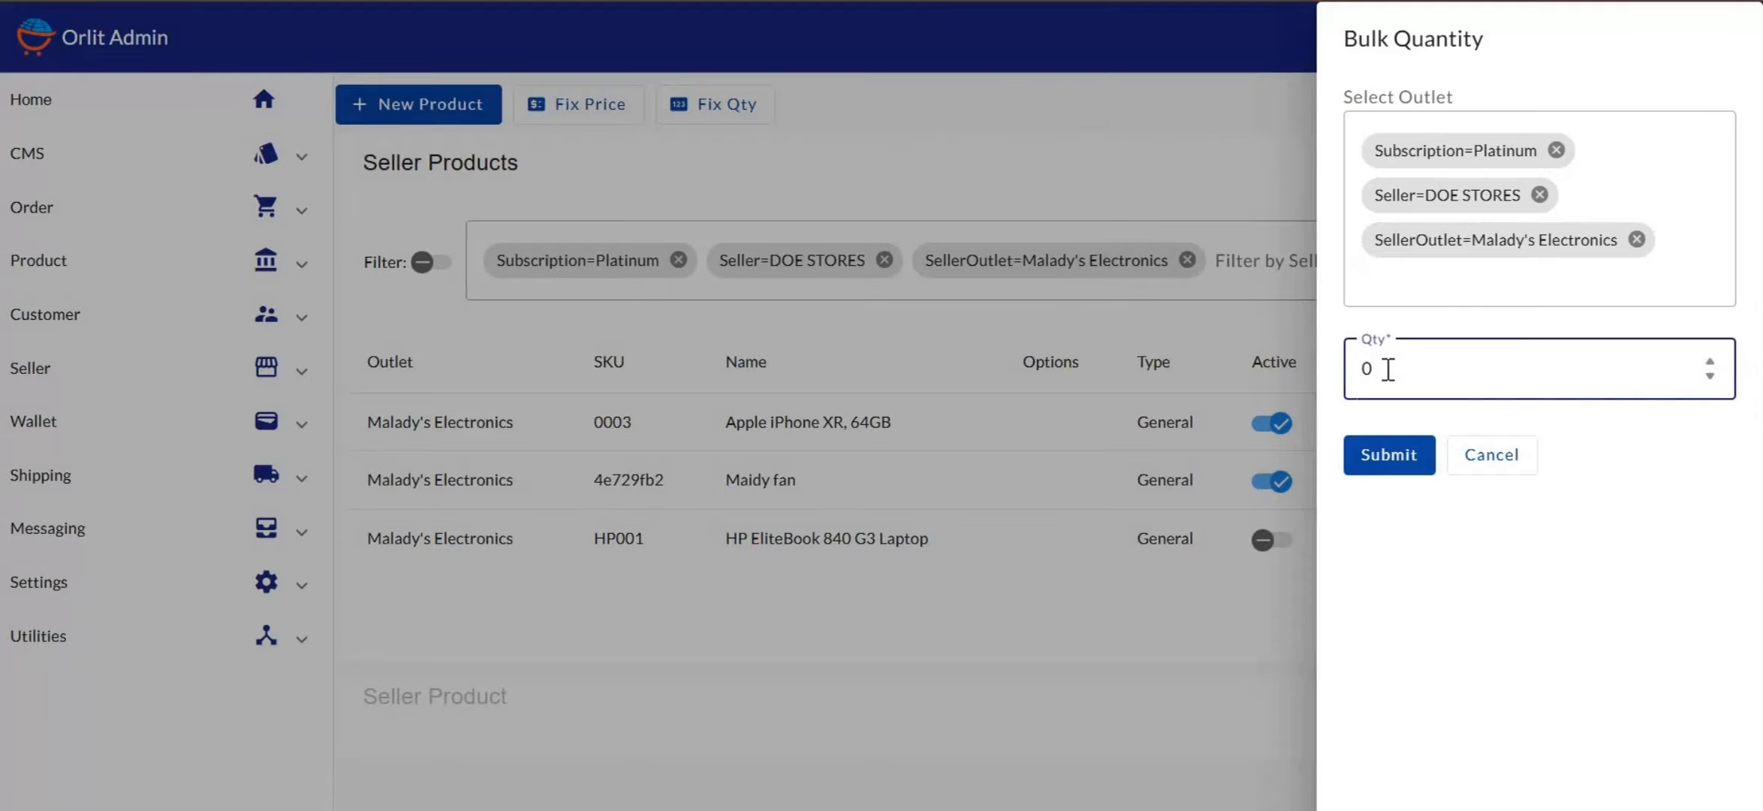
pyautogui.press('BackSpace')
pyautogui.write('5')
pyautogui.press('BackSpace')
pyautogui.write('-')
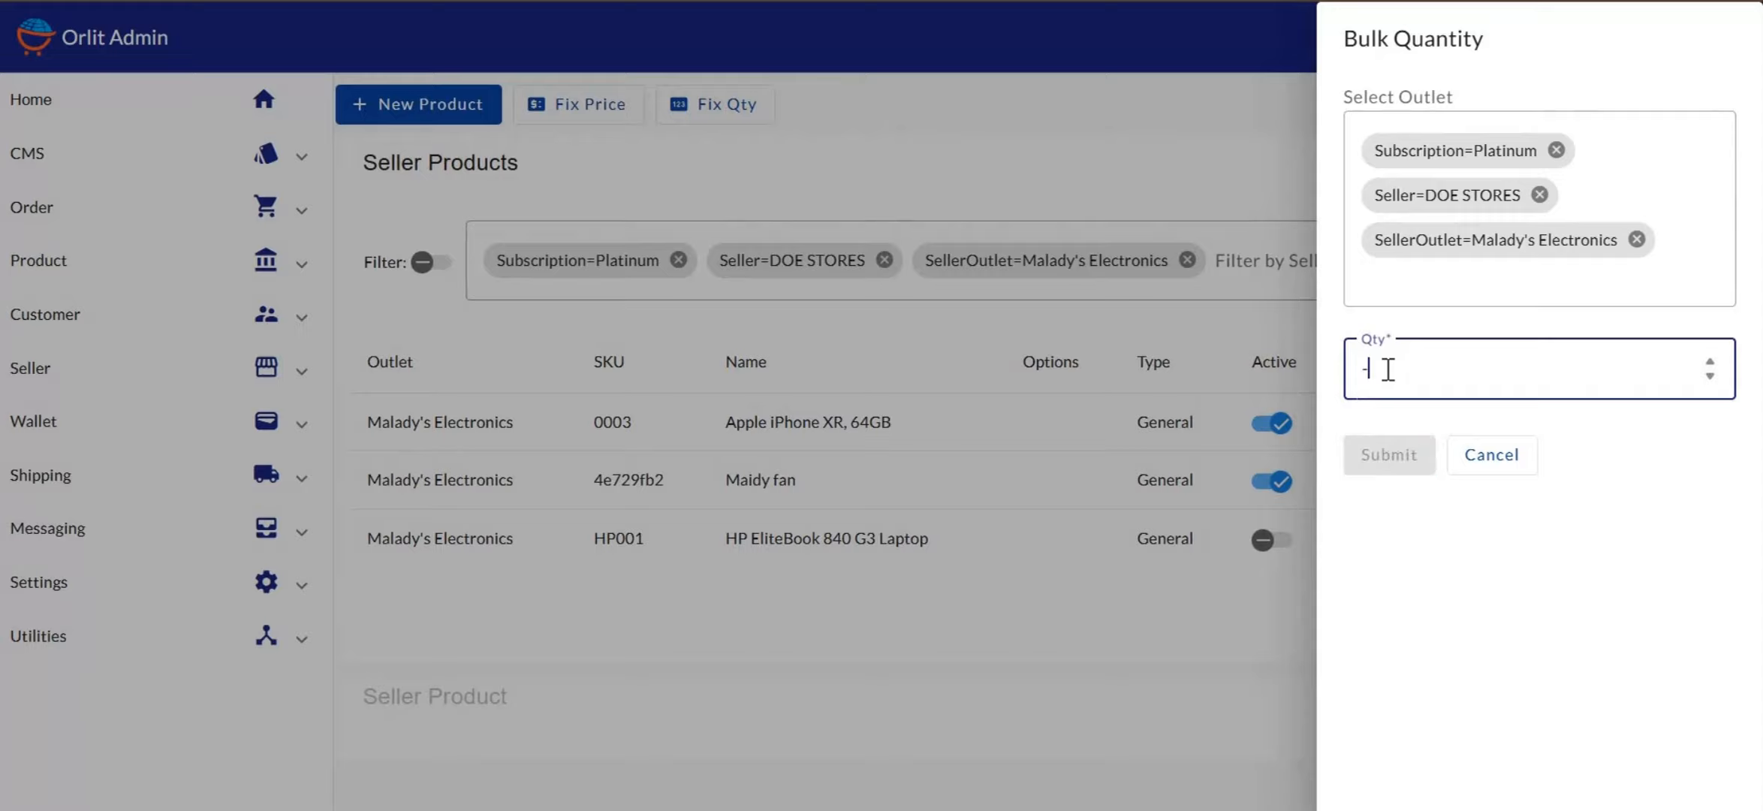
pyautogui.write('5')
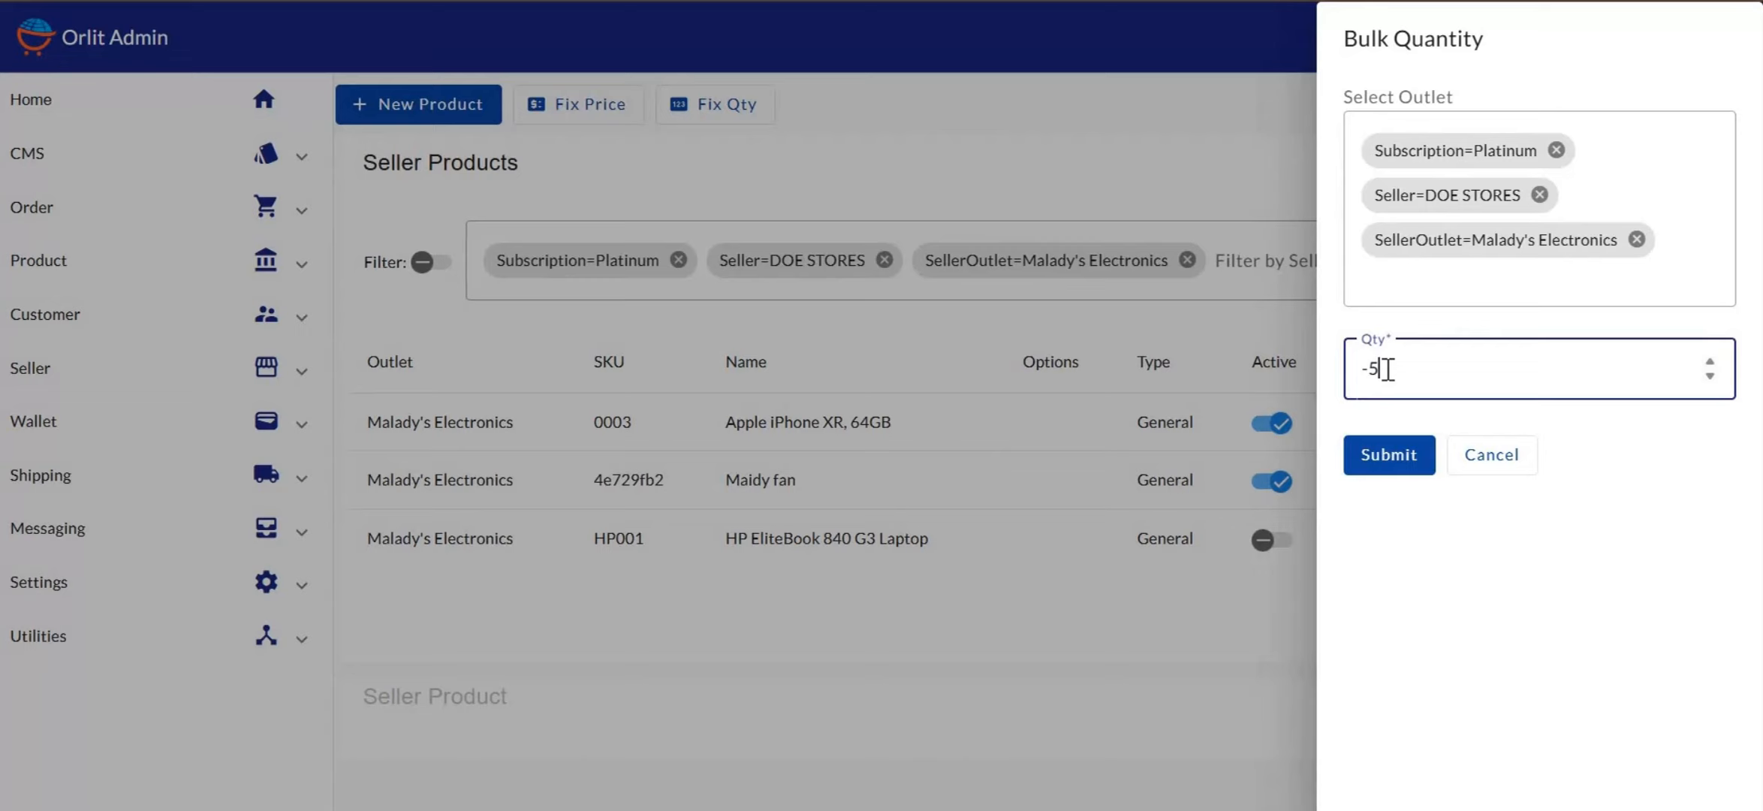
pyautogui.press('BackSpace')
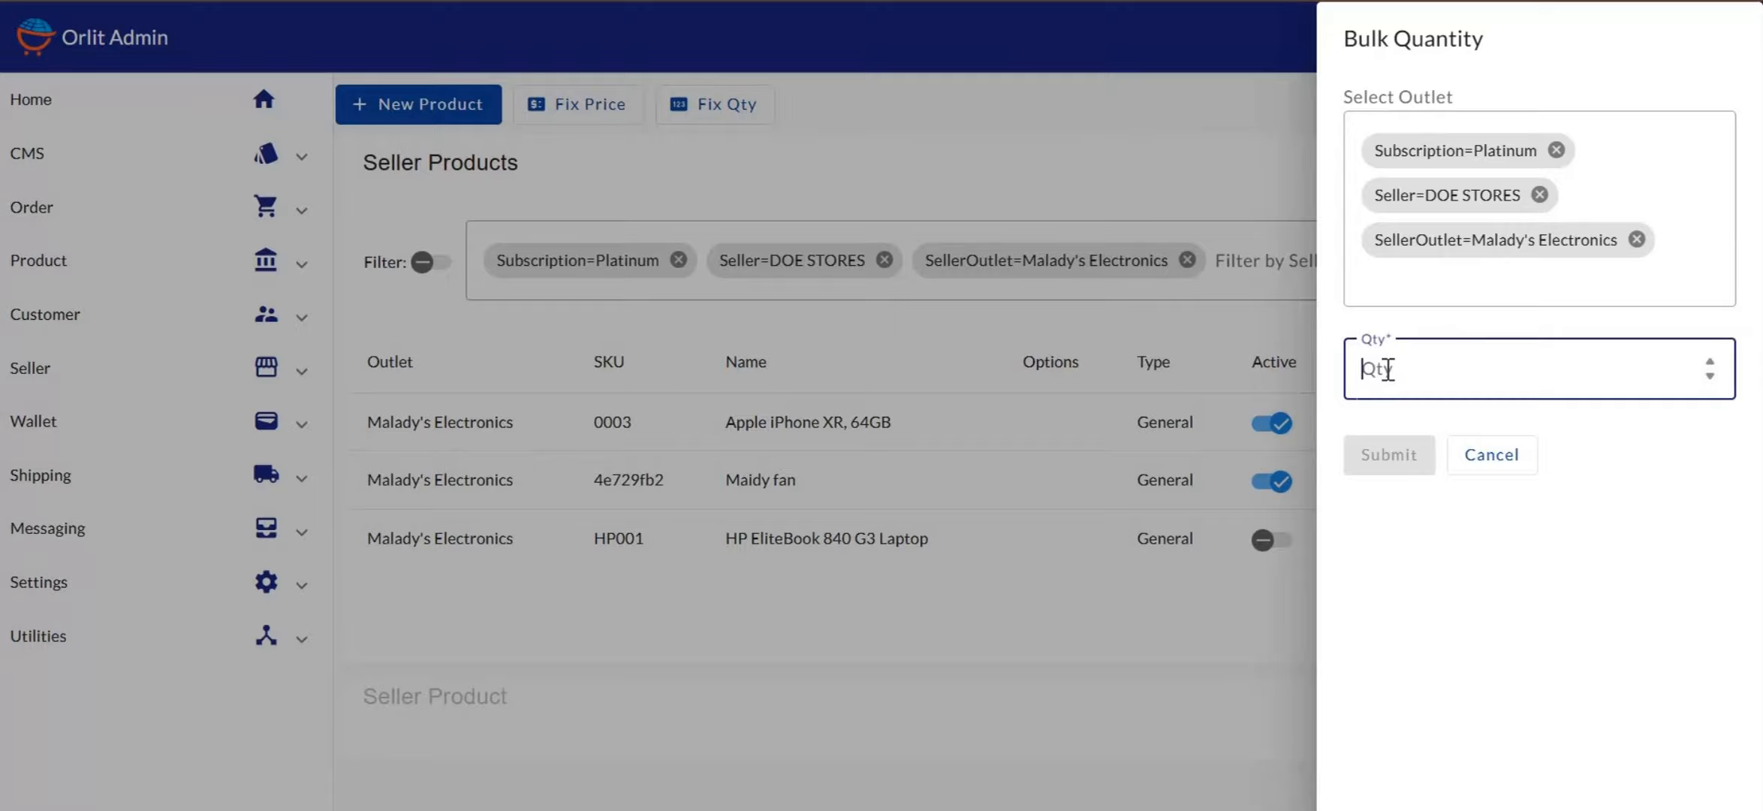
pyautogui.write('10')
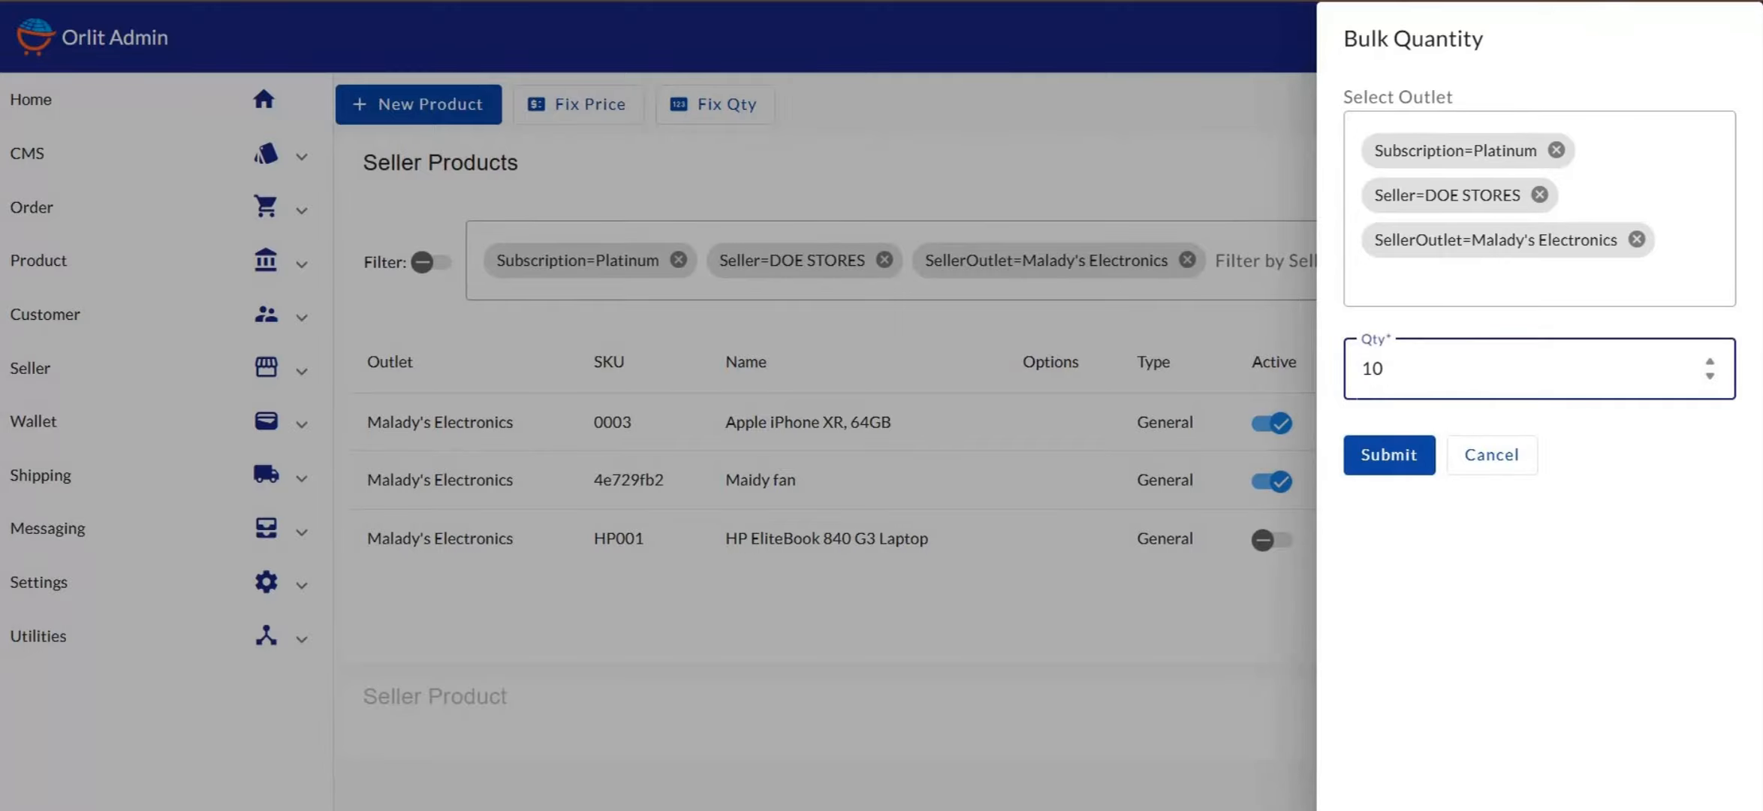
pyautogui.click(1093, 197)
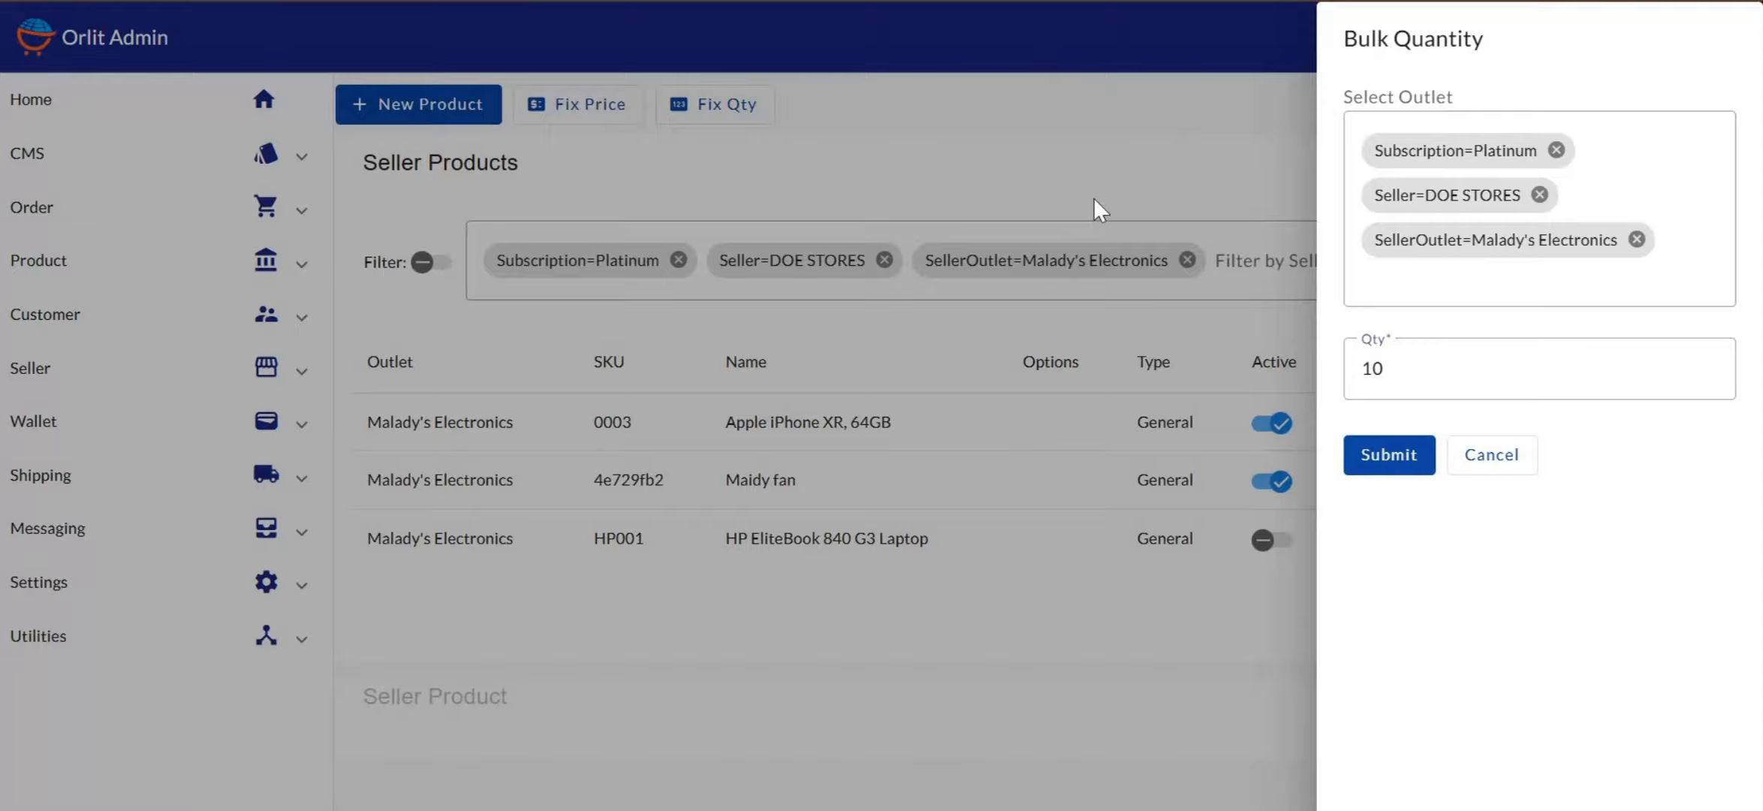
pyautogui.click(1385, 452)
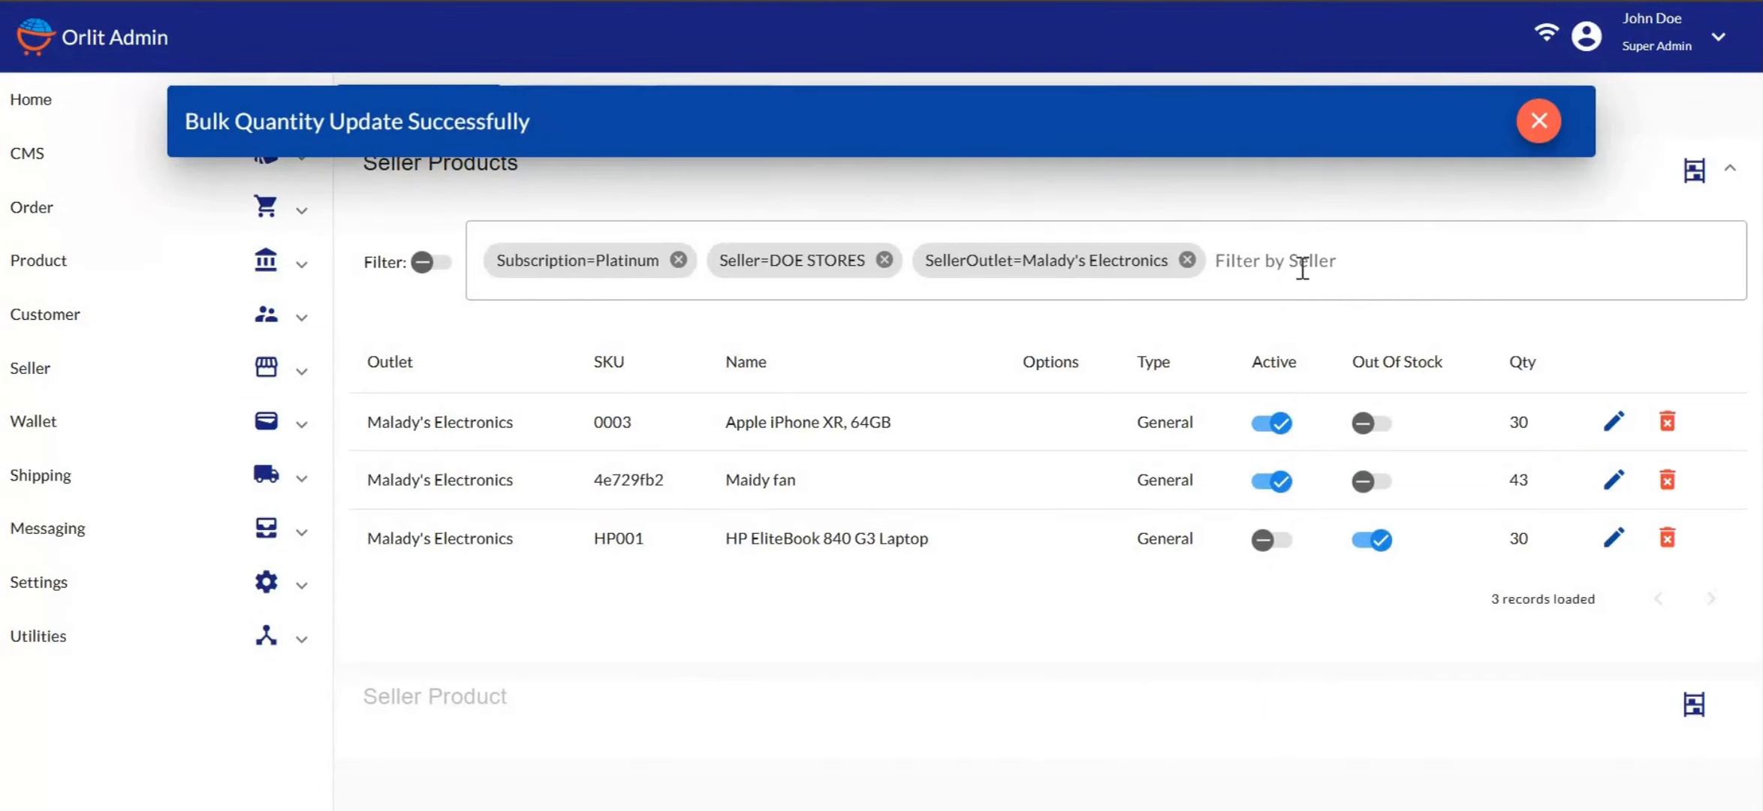
# Dismiss the success message, reload the page, and clear the ATM STORES filters
pyautogui.click(1538, 120)
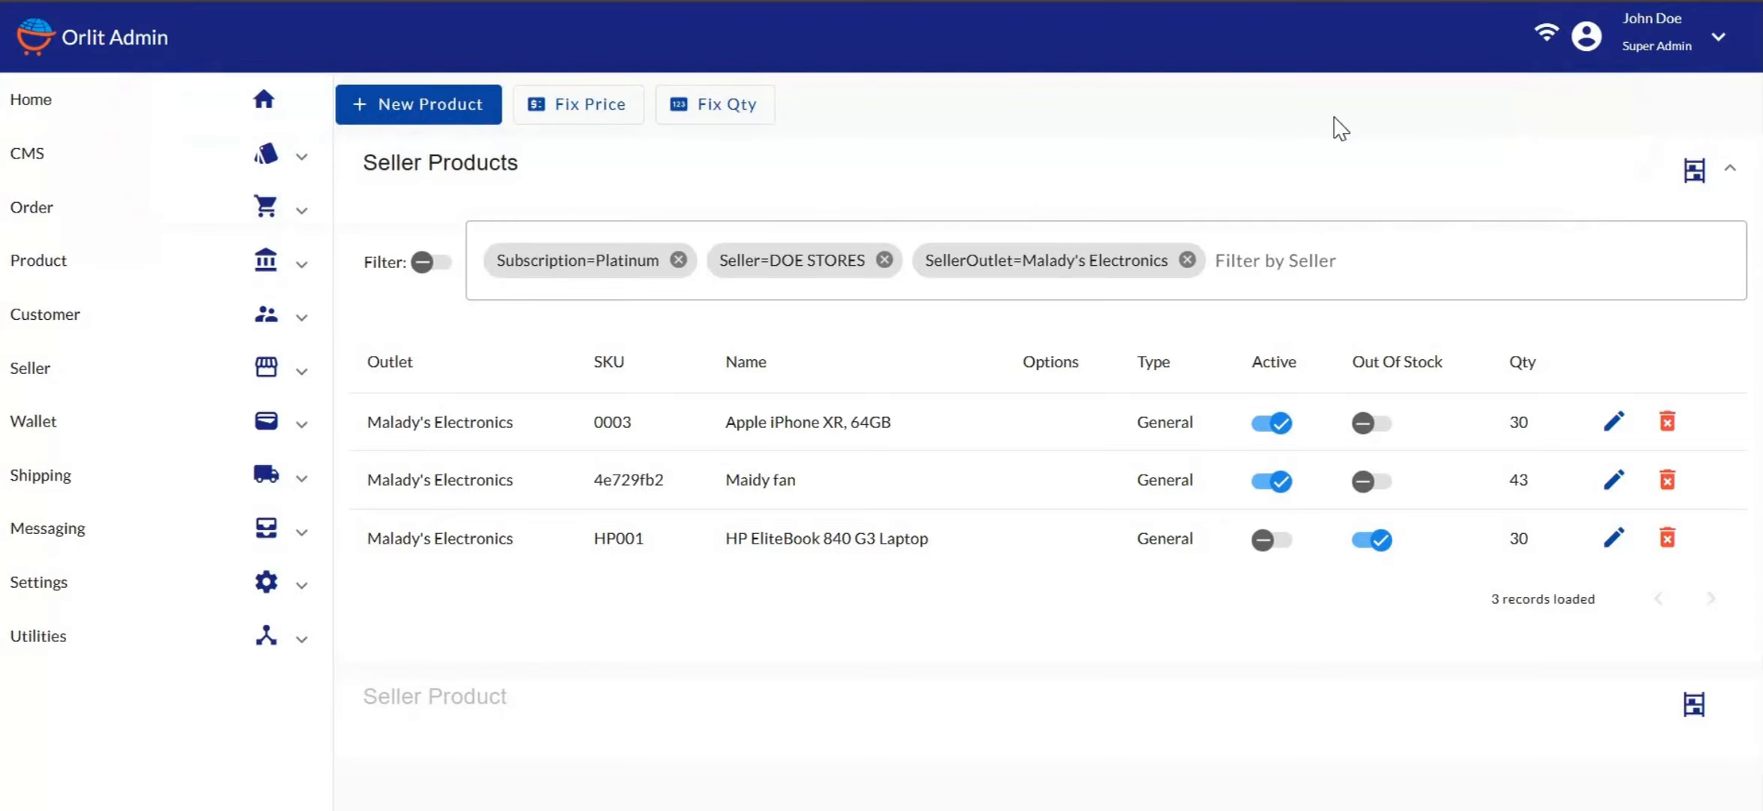
pyautogui.hotkey('ctrl', 'l')
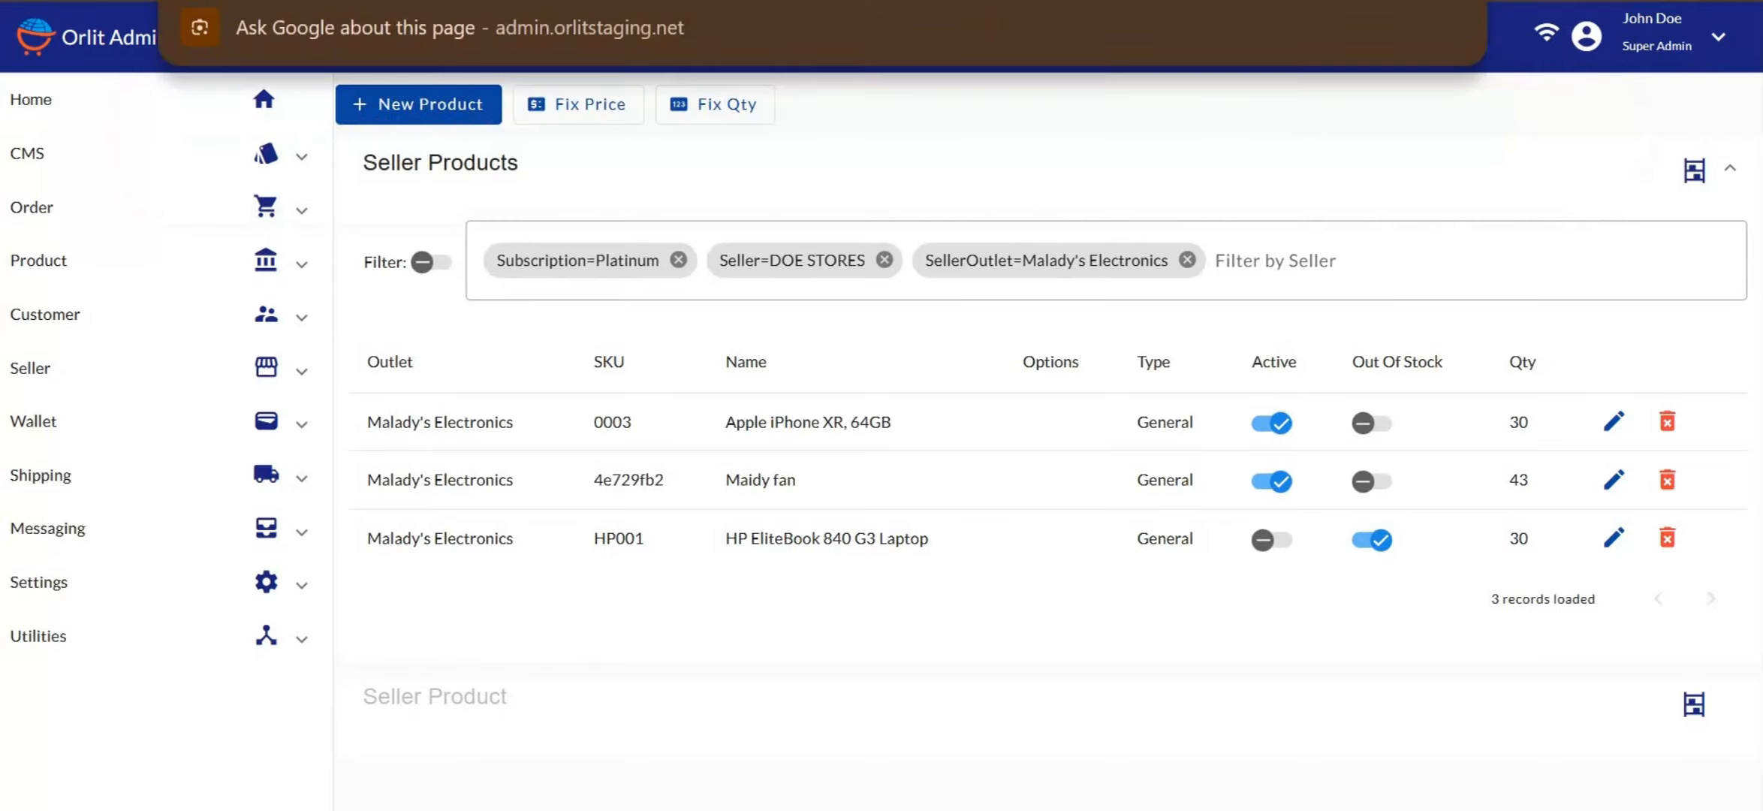
pyautogui.press('Return')
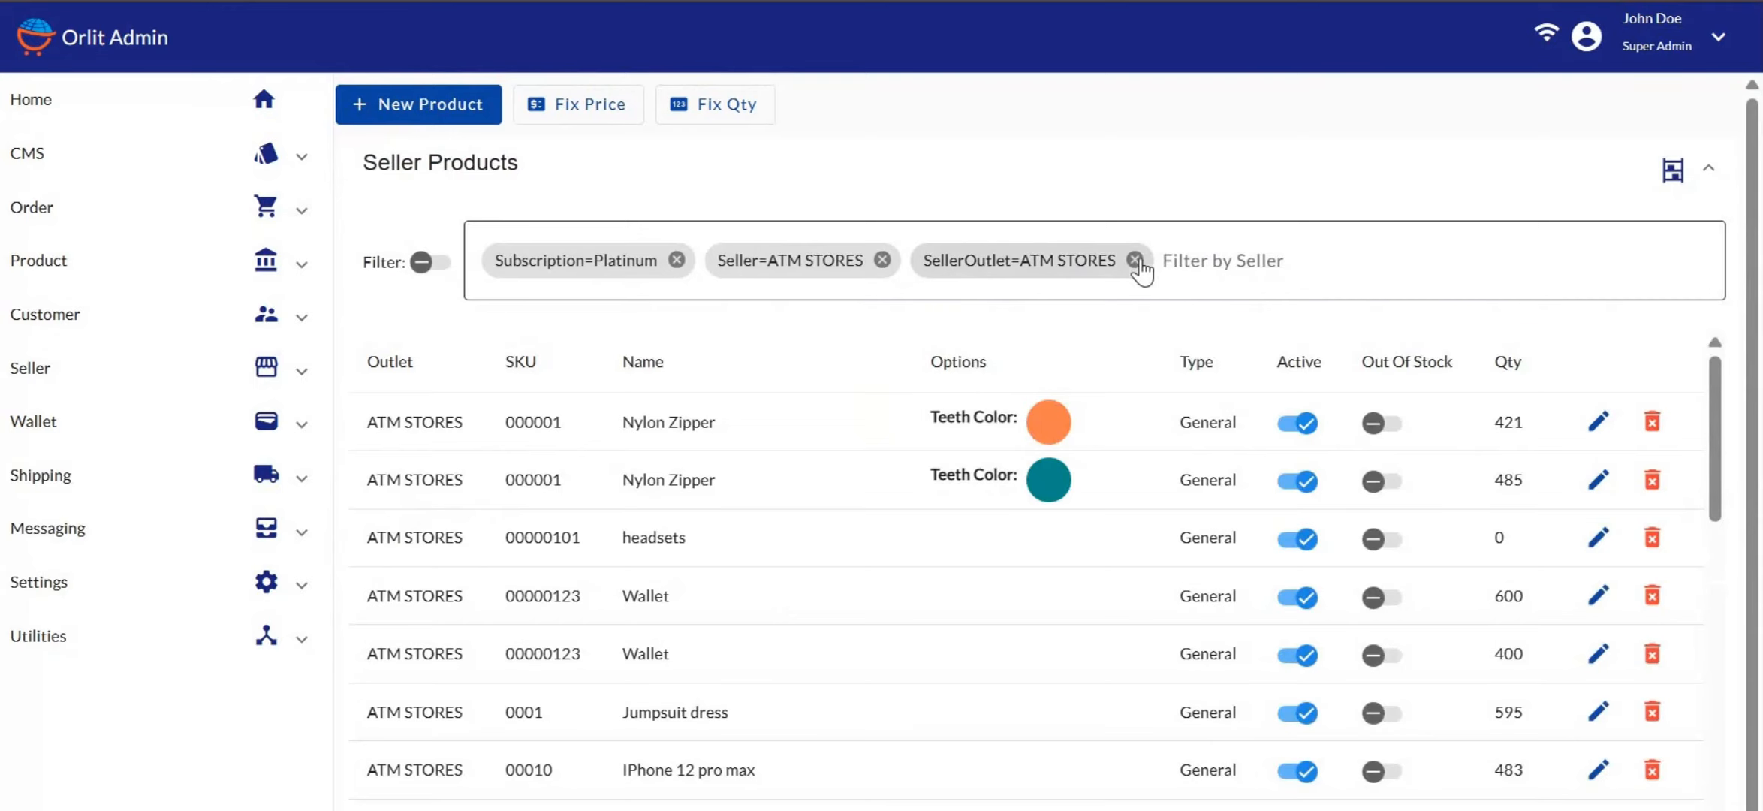
pyautogui.click(1137, 260)
pyautogui.click(885, 260)
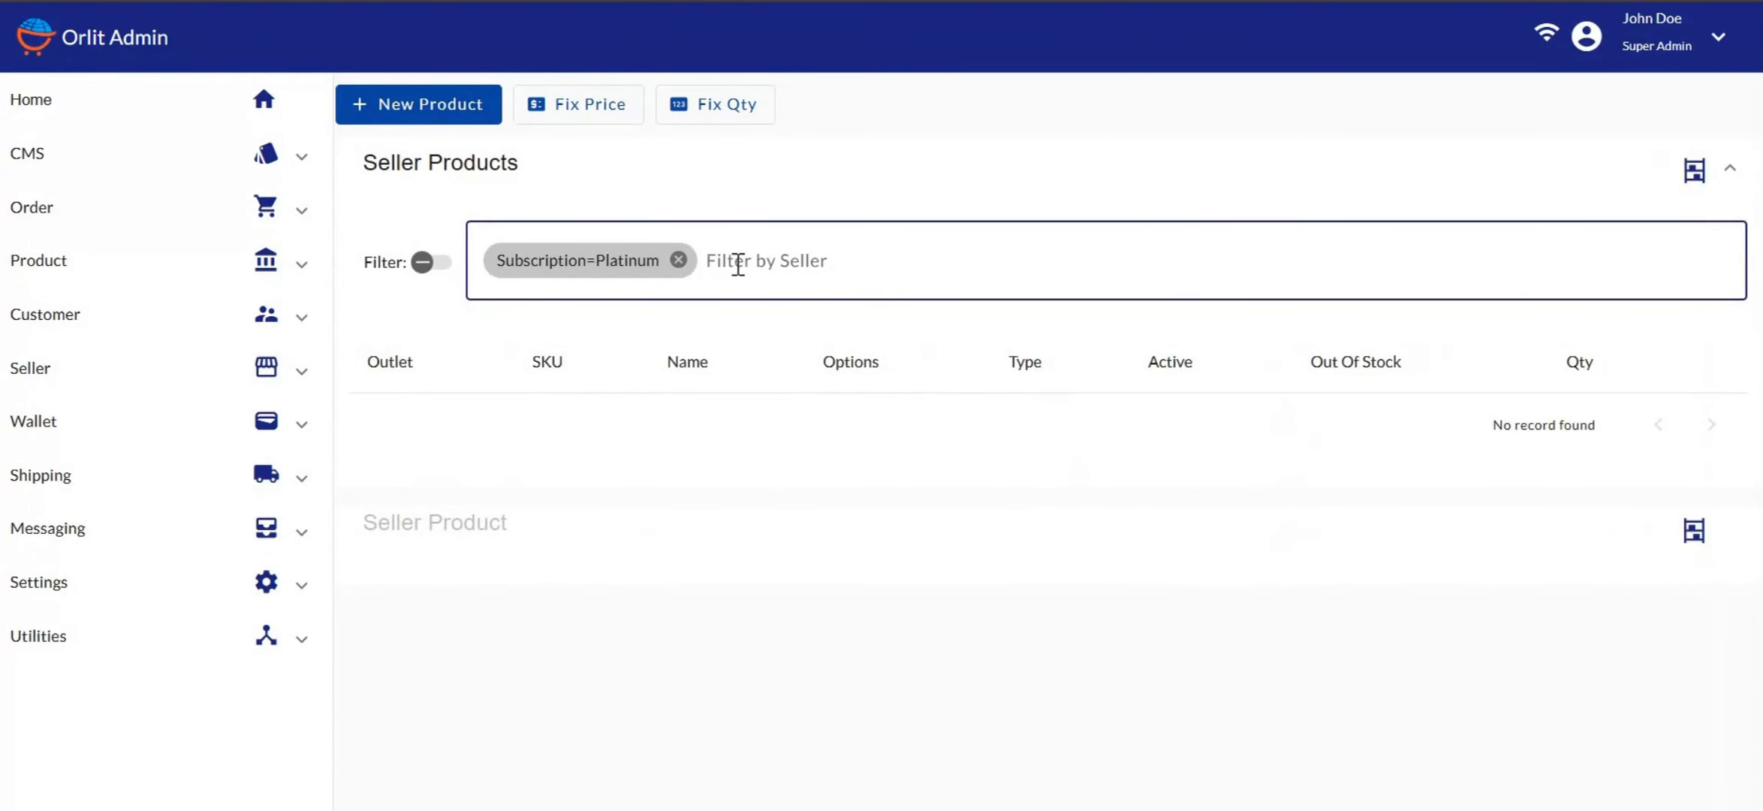
# Filter the products to seller DOE STORES and outlet Malady's Electronics
pyautogui.click(738, 260)
pyautogui.scroll(-5, 611, 419)
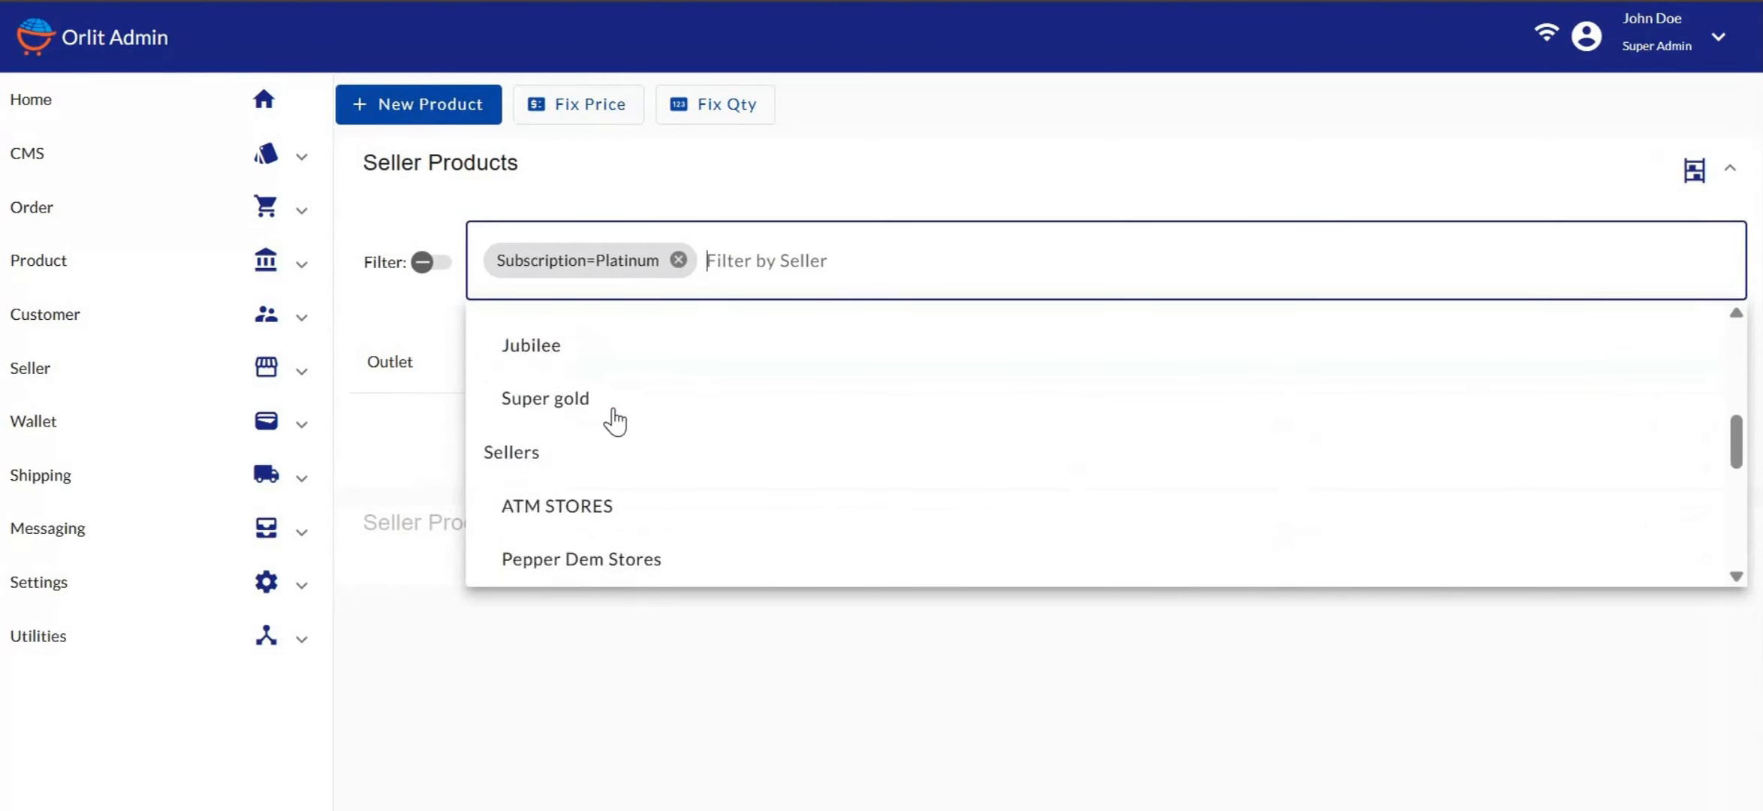
pyautogui.click(606, 436)
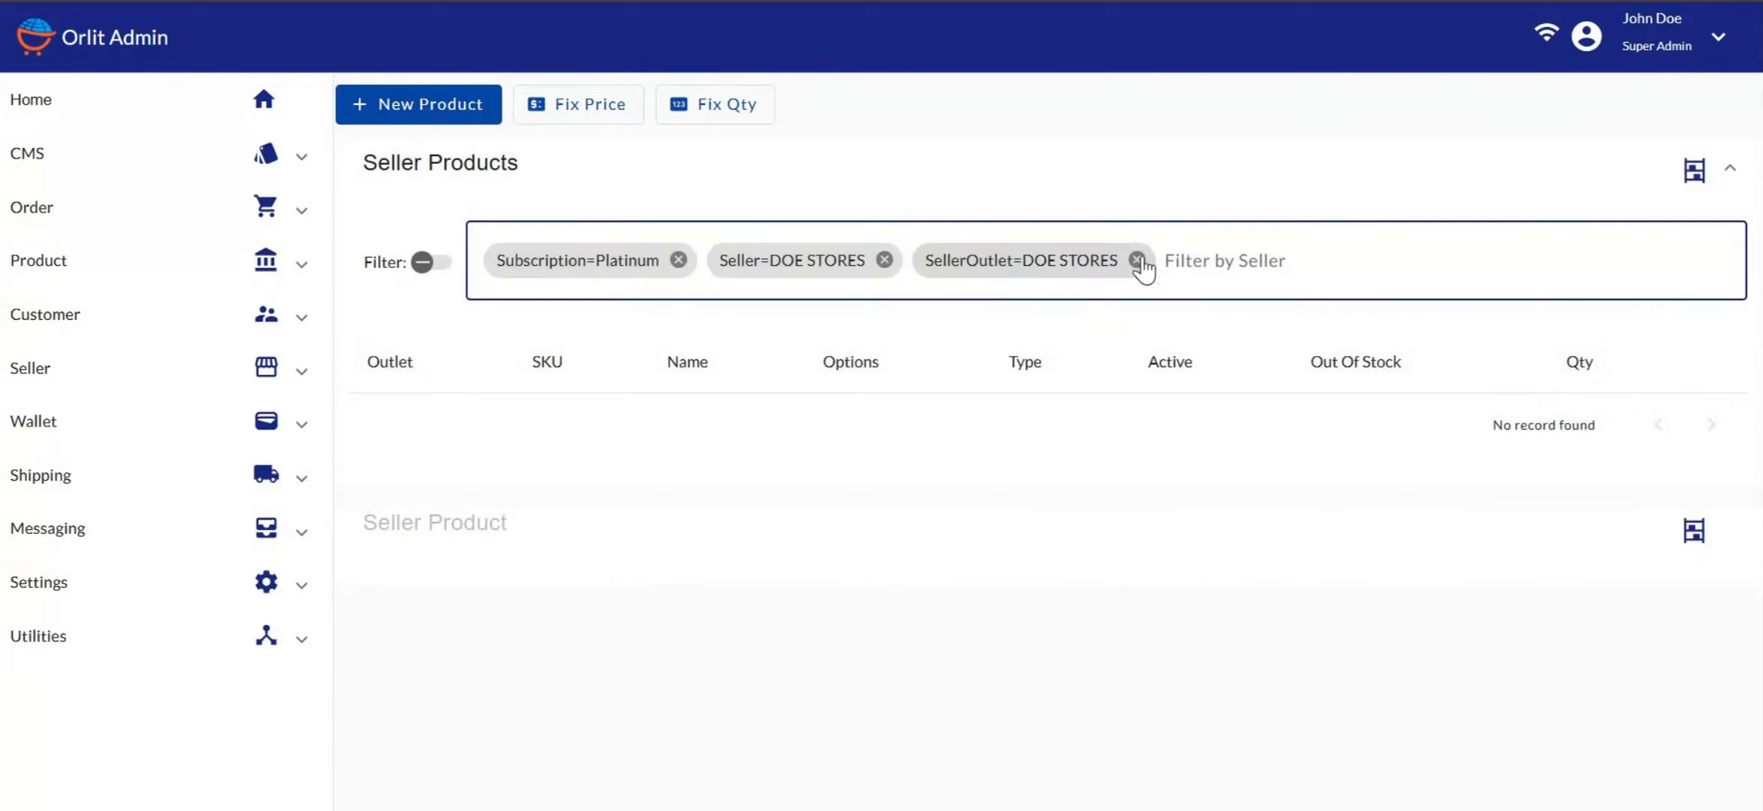
pyautogui.click(1137, 260)
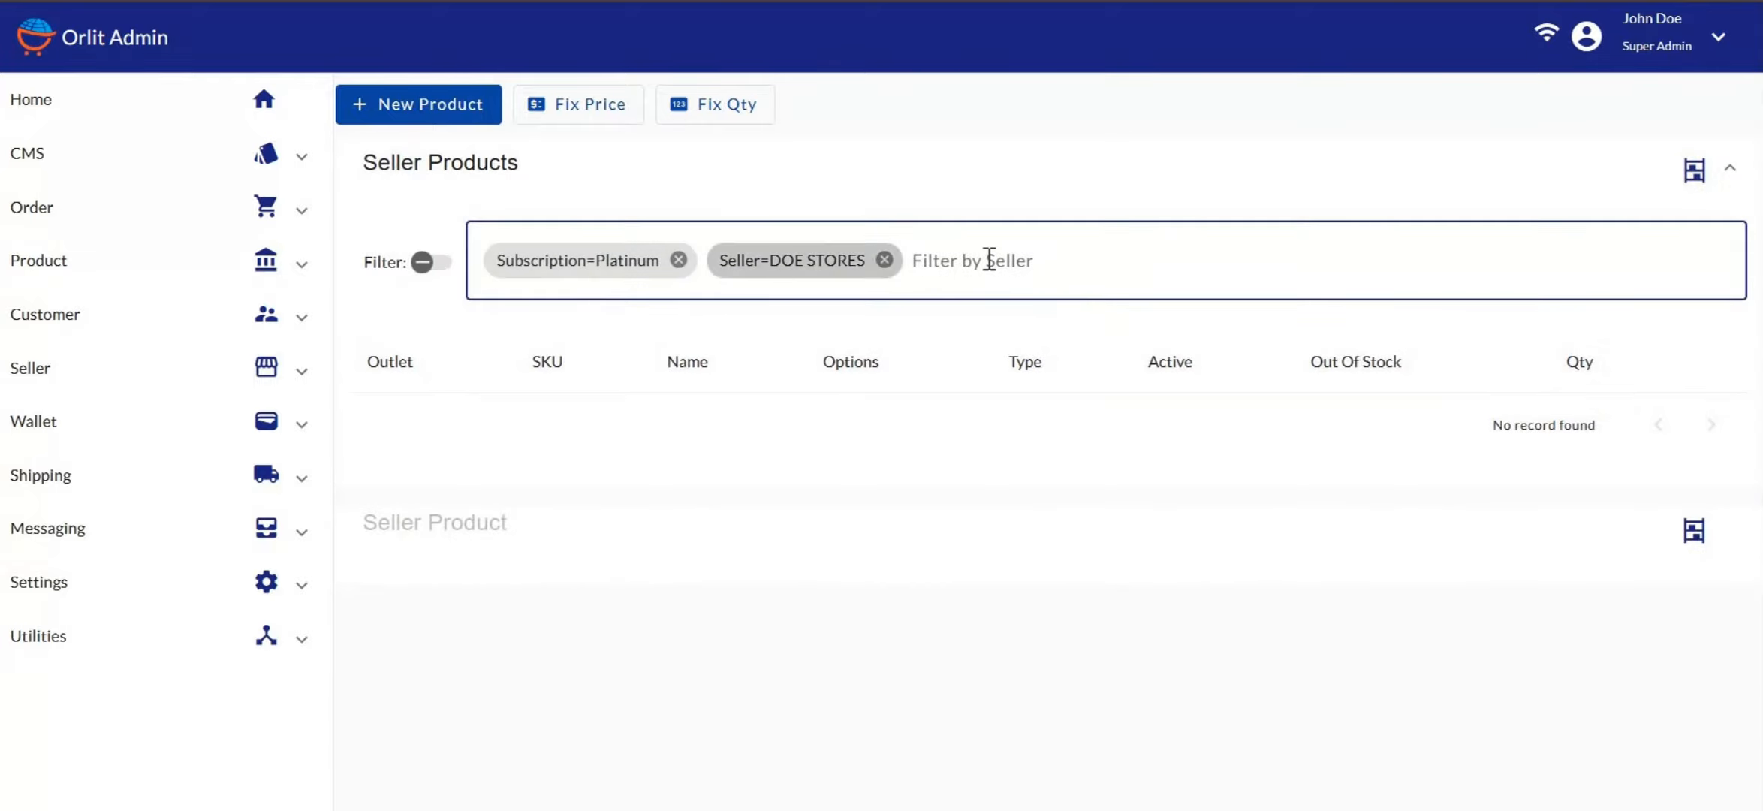
pyautogui.click(989, 260)
pyautogui.scroll(-6, 722, 446)
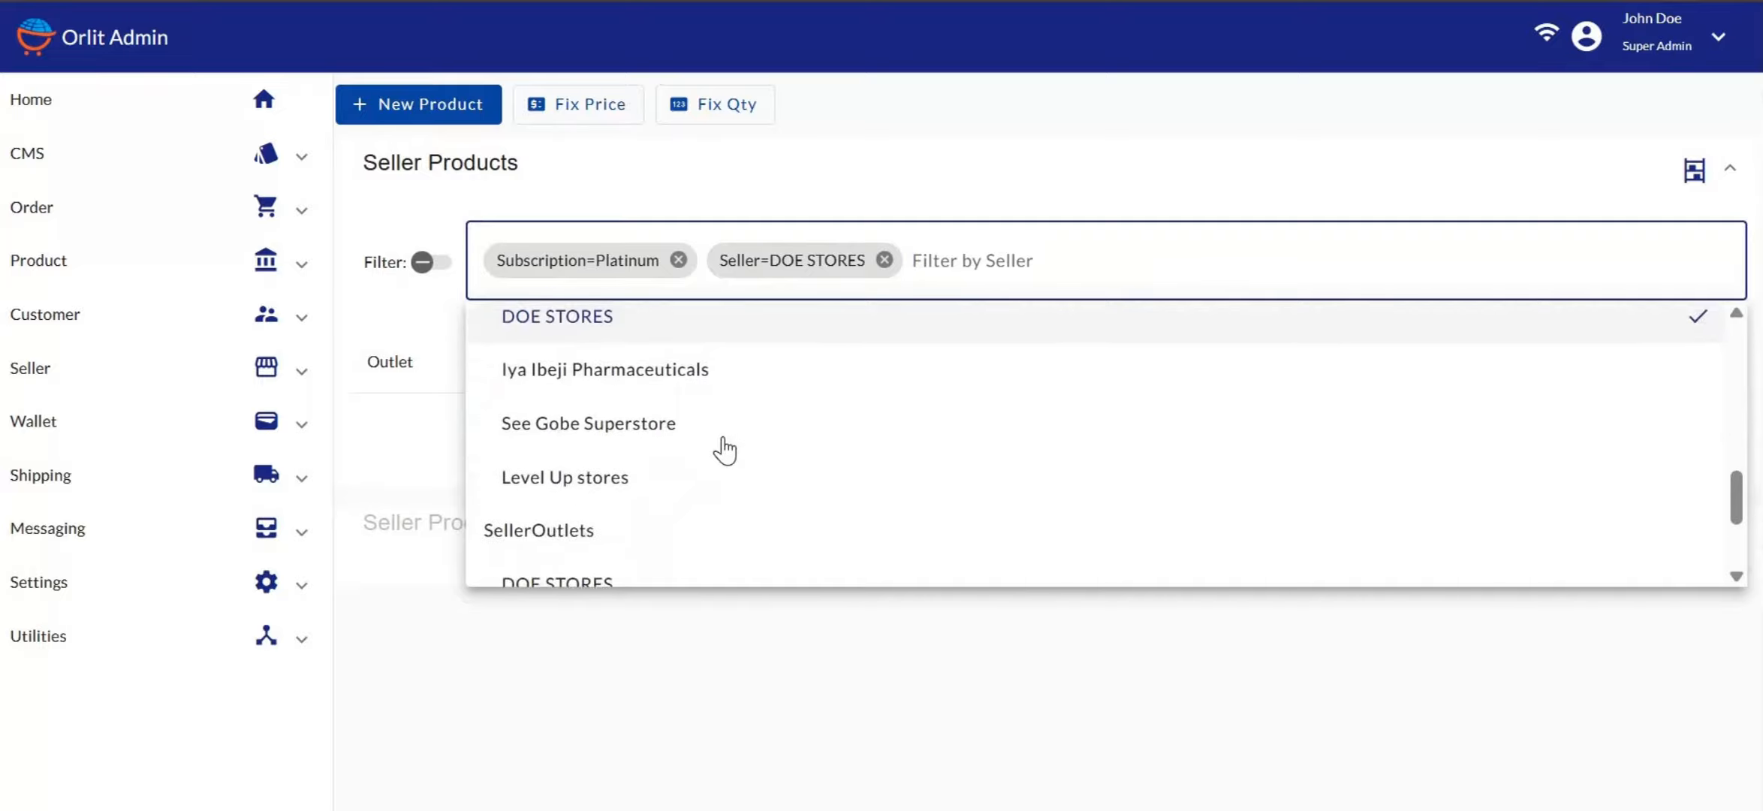
pyautogui.scroll(-3, 722, 447)
pyautogui.click(650, 497)
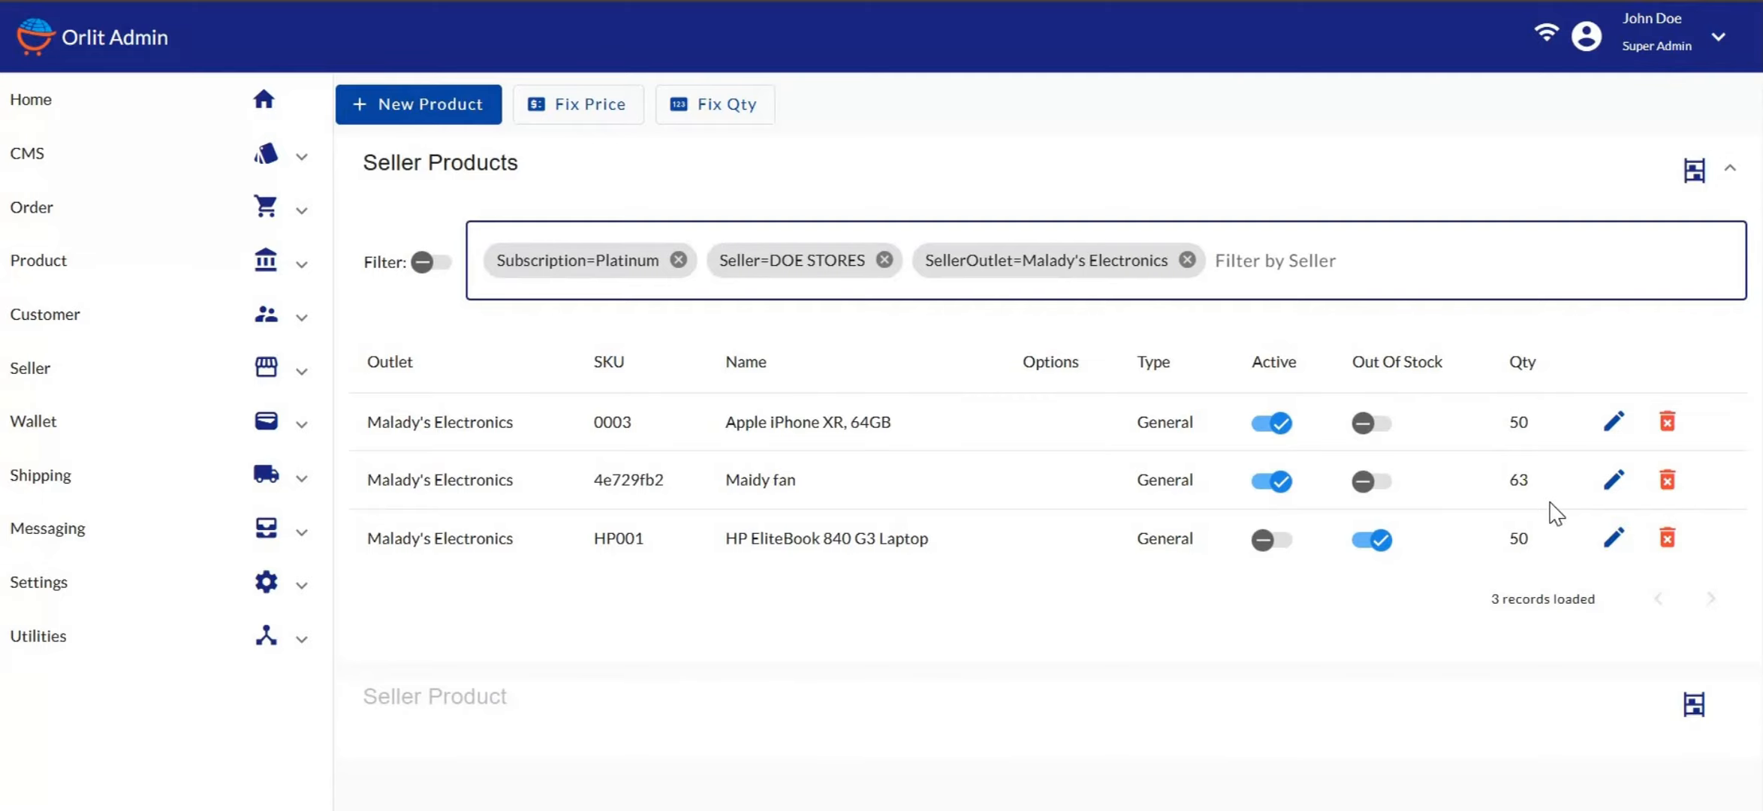
# Reopen the bulk quantity form and replace seller ATM STORES with DOE STORES
pyautogui.click(732, 105)
pyautogui.click(1391, 162)
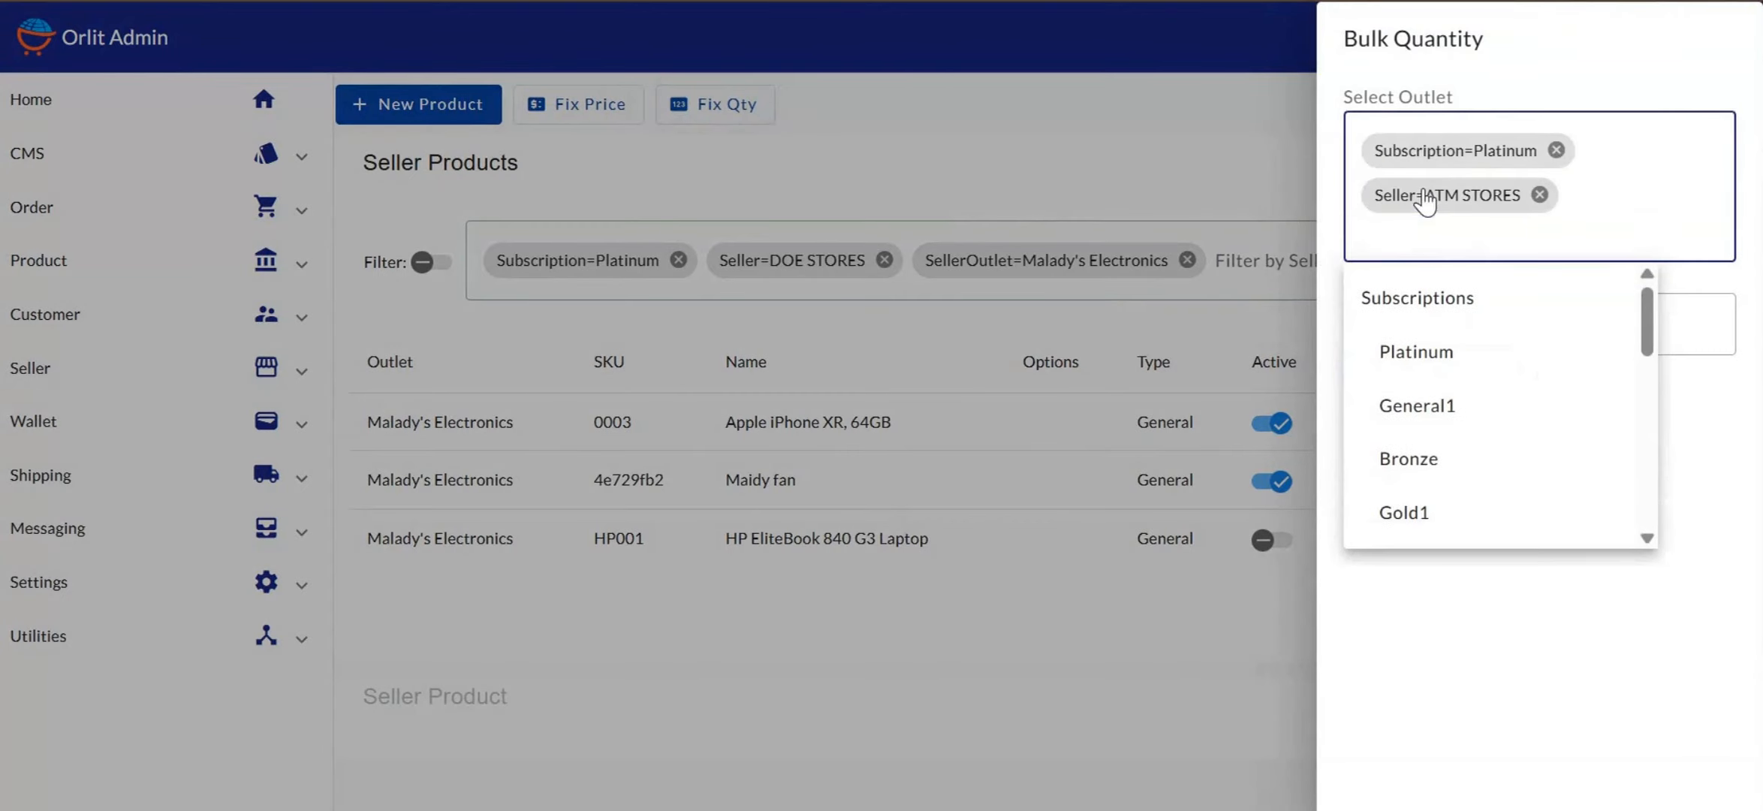
pyautogui.click(1584, 238)
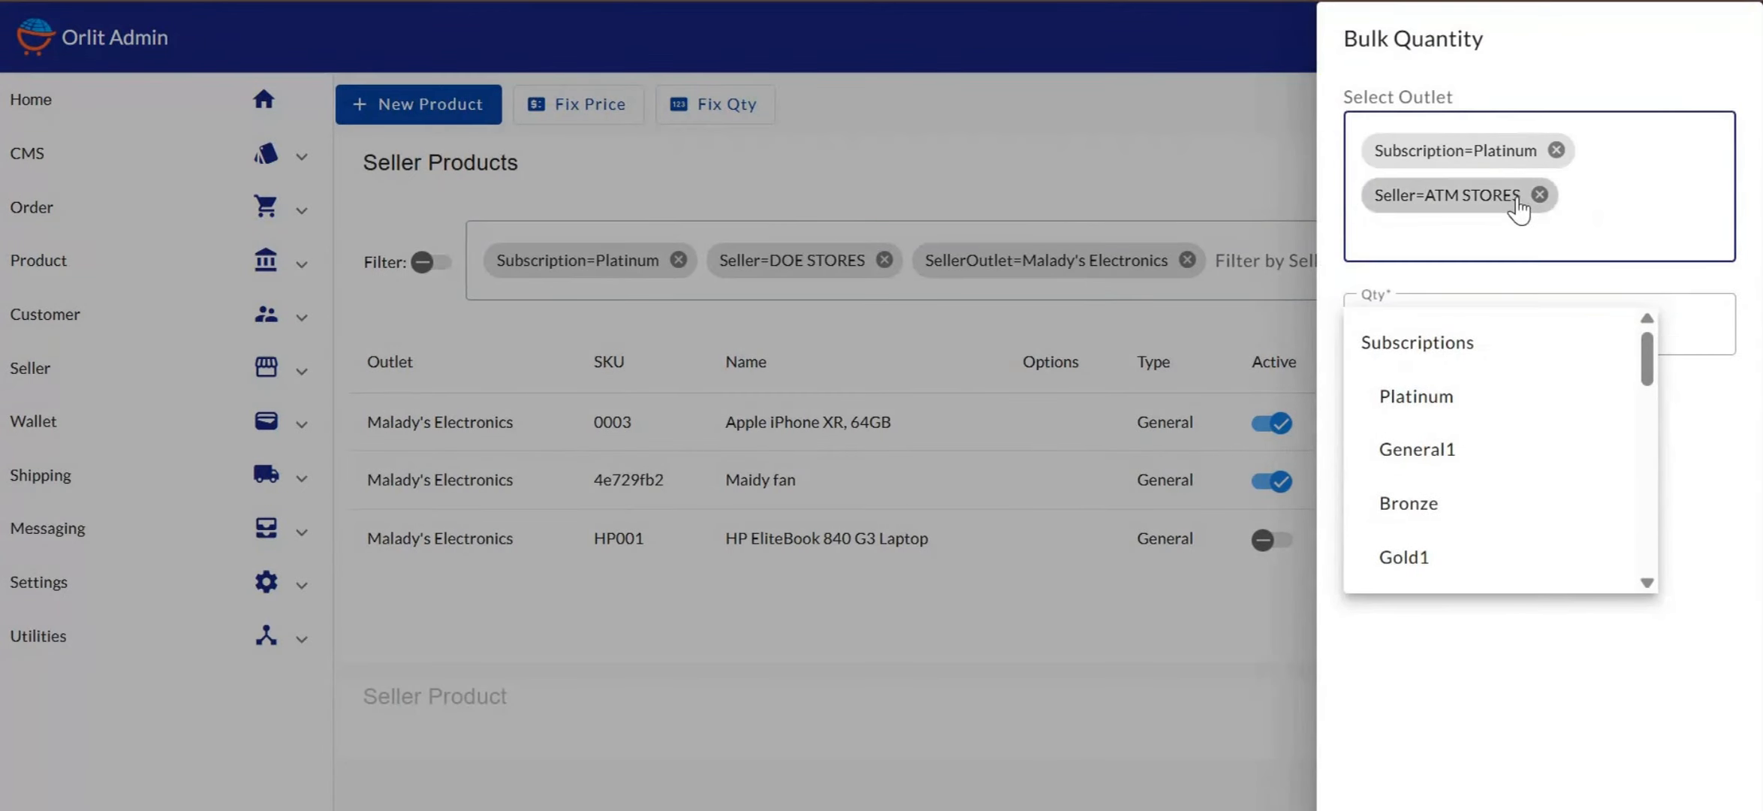
pyautogui.click(1539, 197)
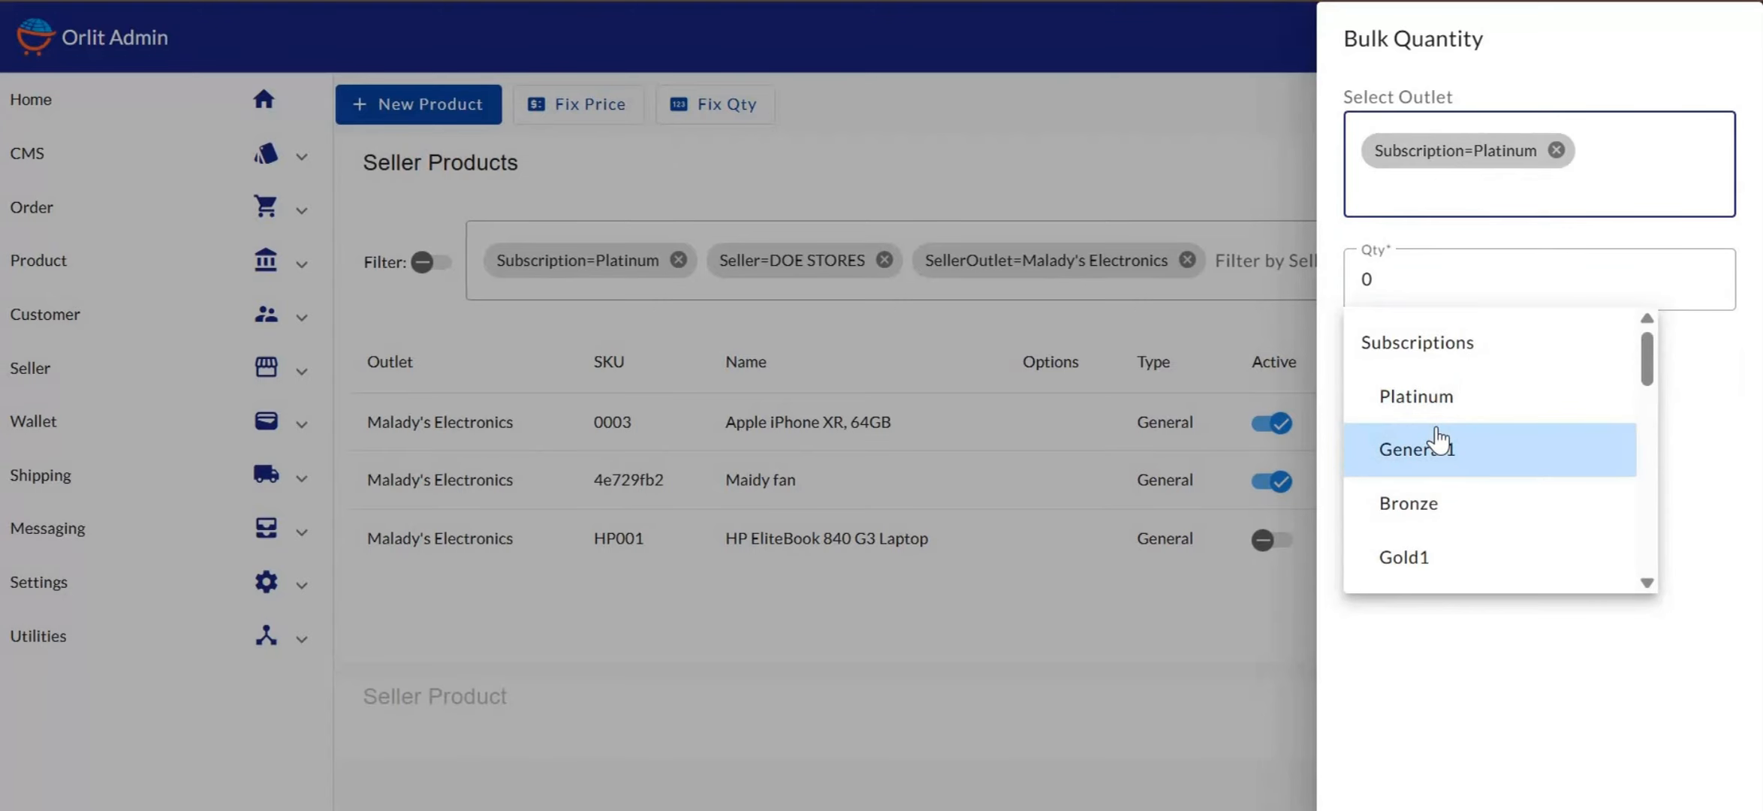
pyautogui.scroll(-10, 1438, 420)
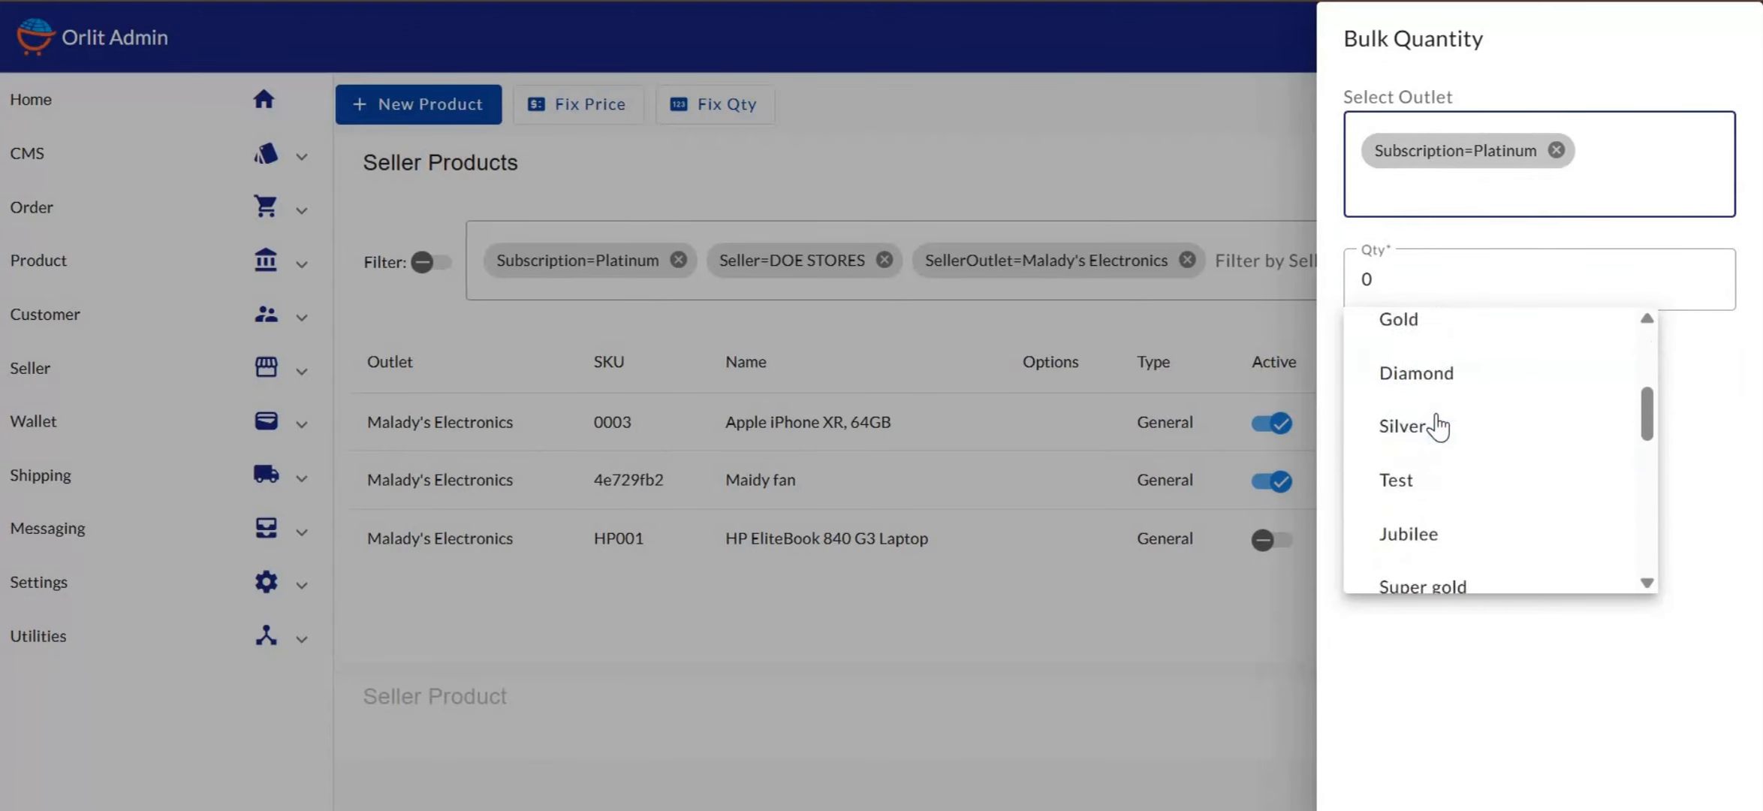
pyautogui.scroll(-1, 1438, 420)
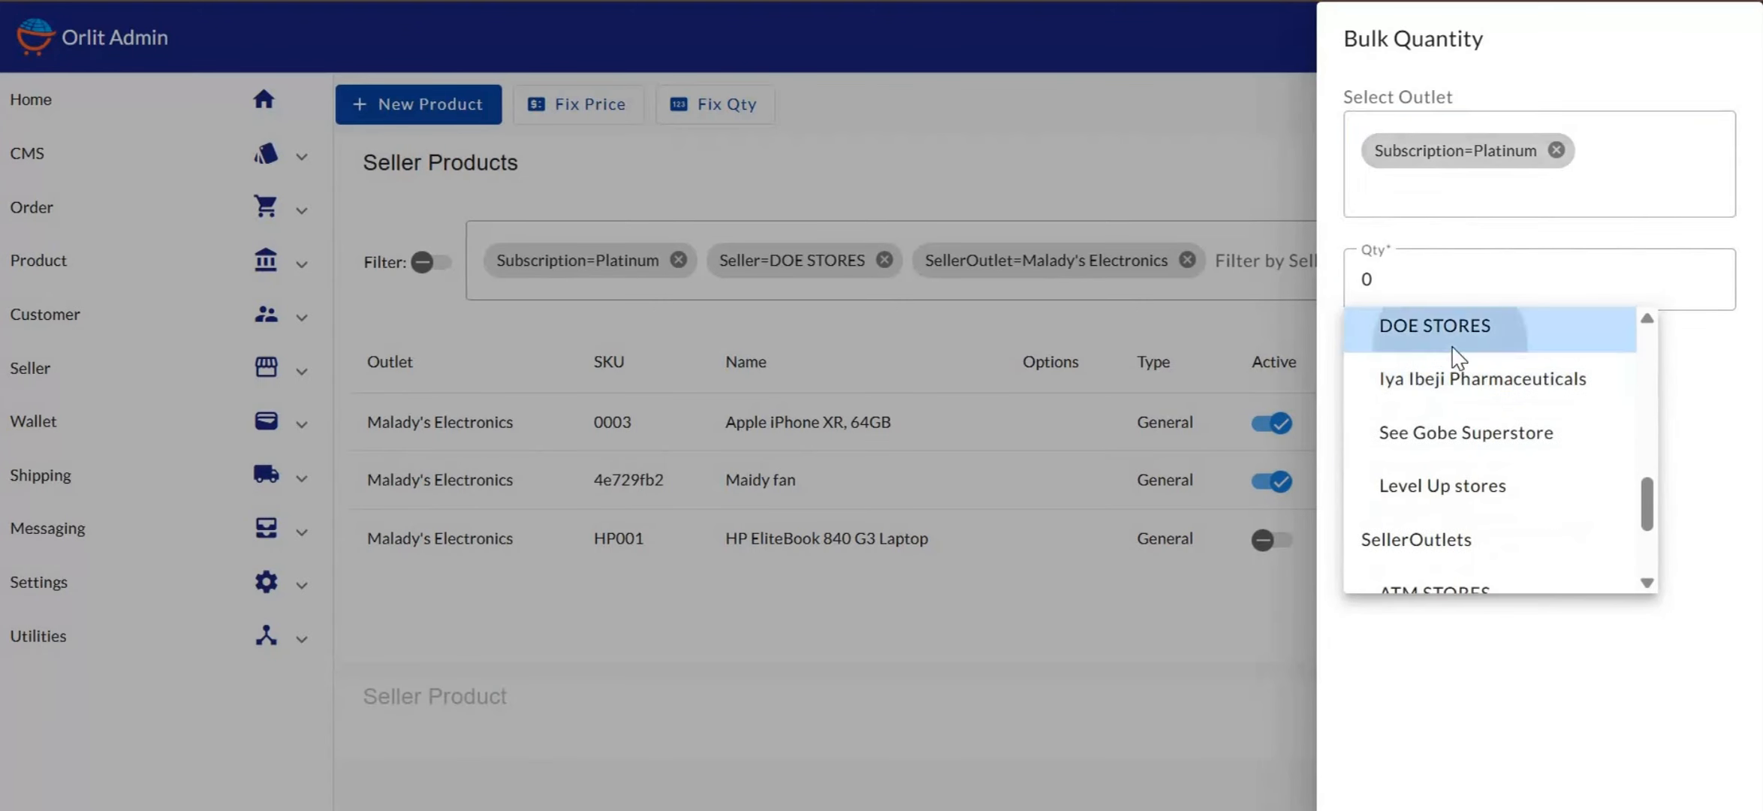
pyautogui.click(1452, 342)
pyautogui.click(1585, 239)
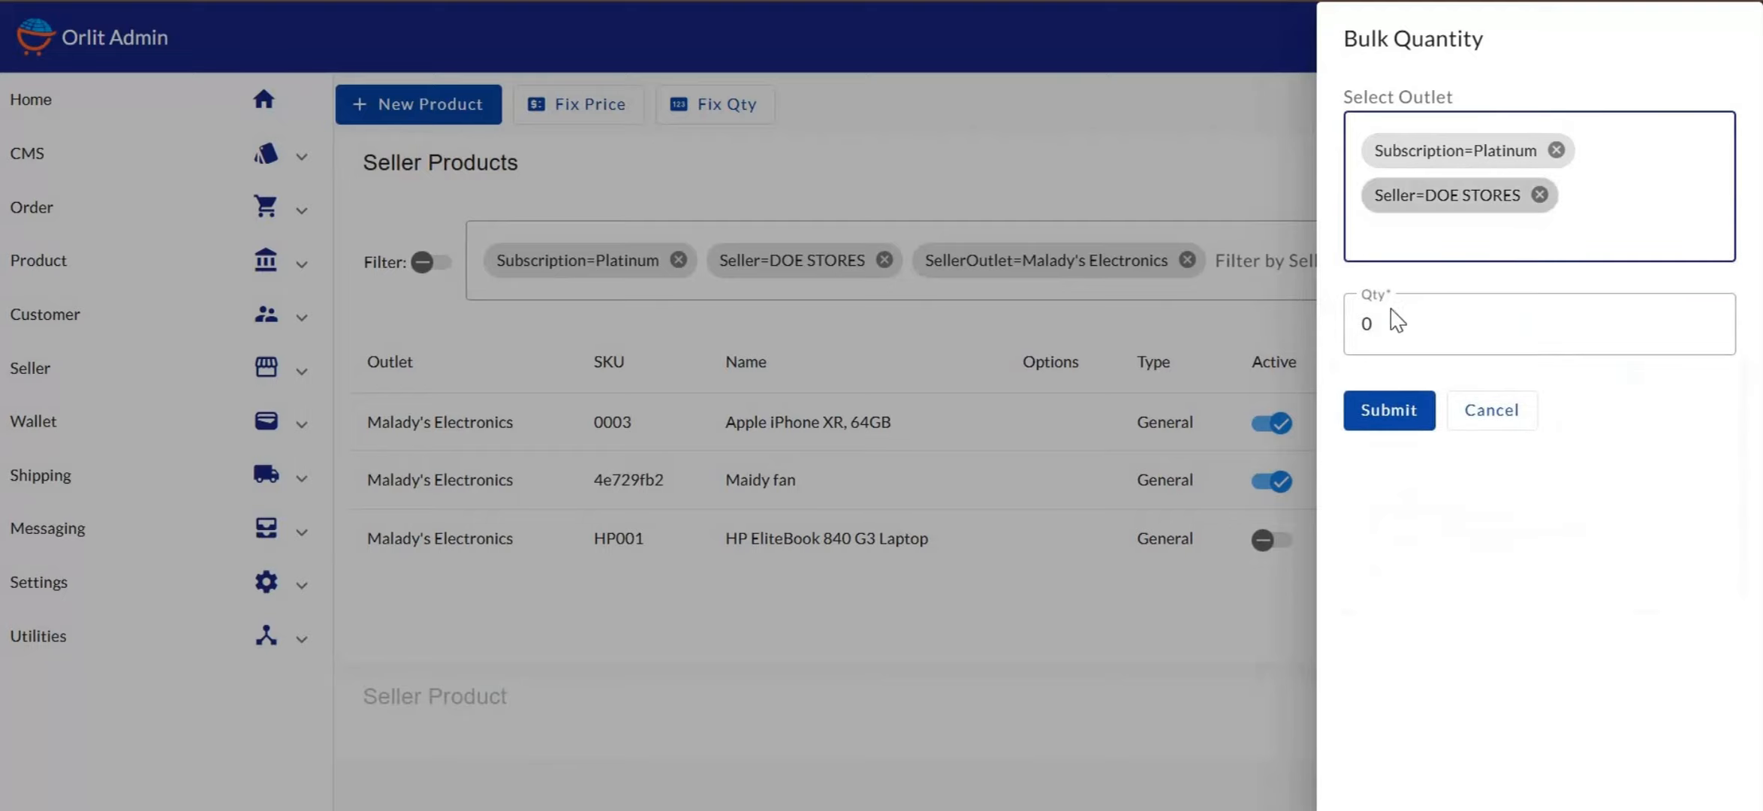
# Target outlet Malady's Electronics and set the bulk quantity to -20
pyautogui.click(1429, 234)
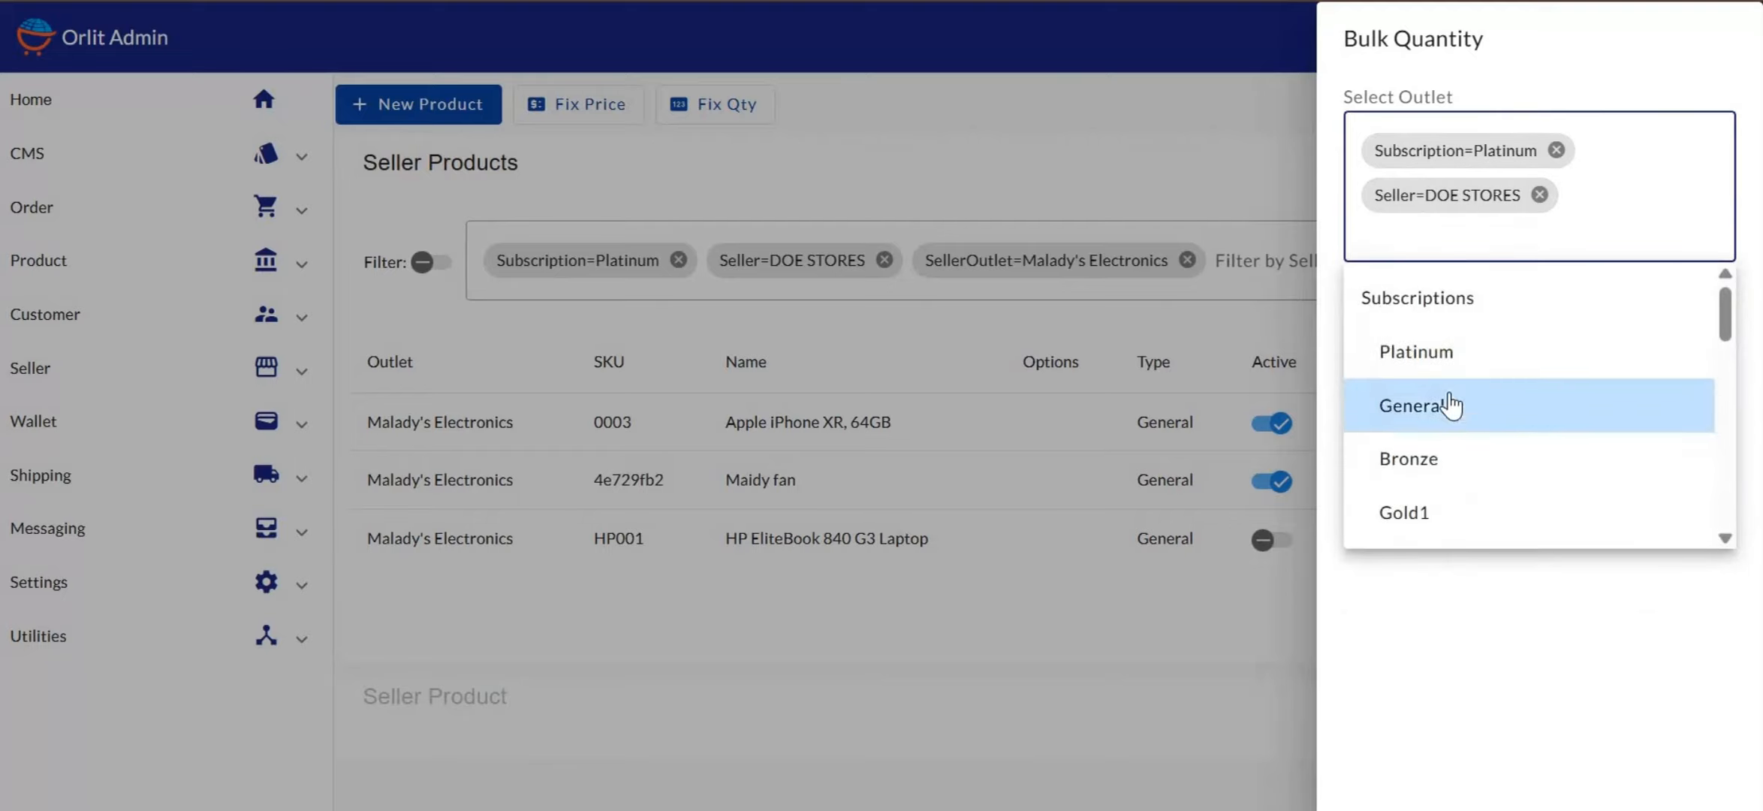
pyautogui.scroll(-8, 1449, 398)
pyautogui.scroll(-5, 1453, 398)
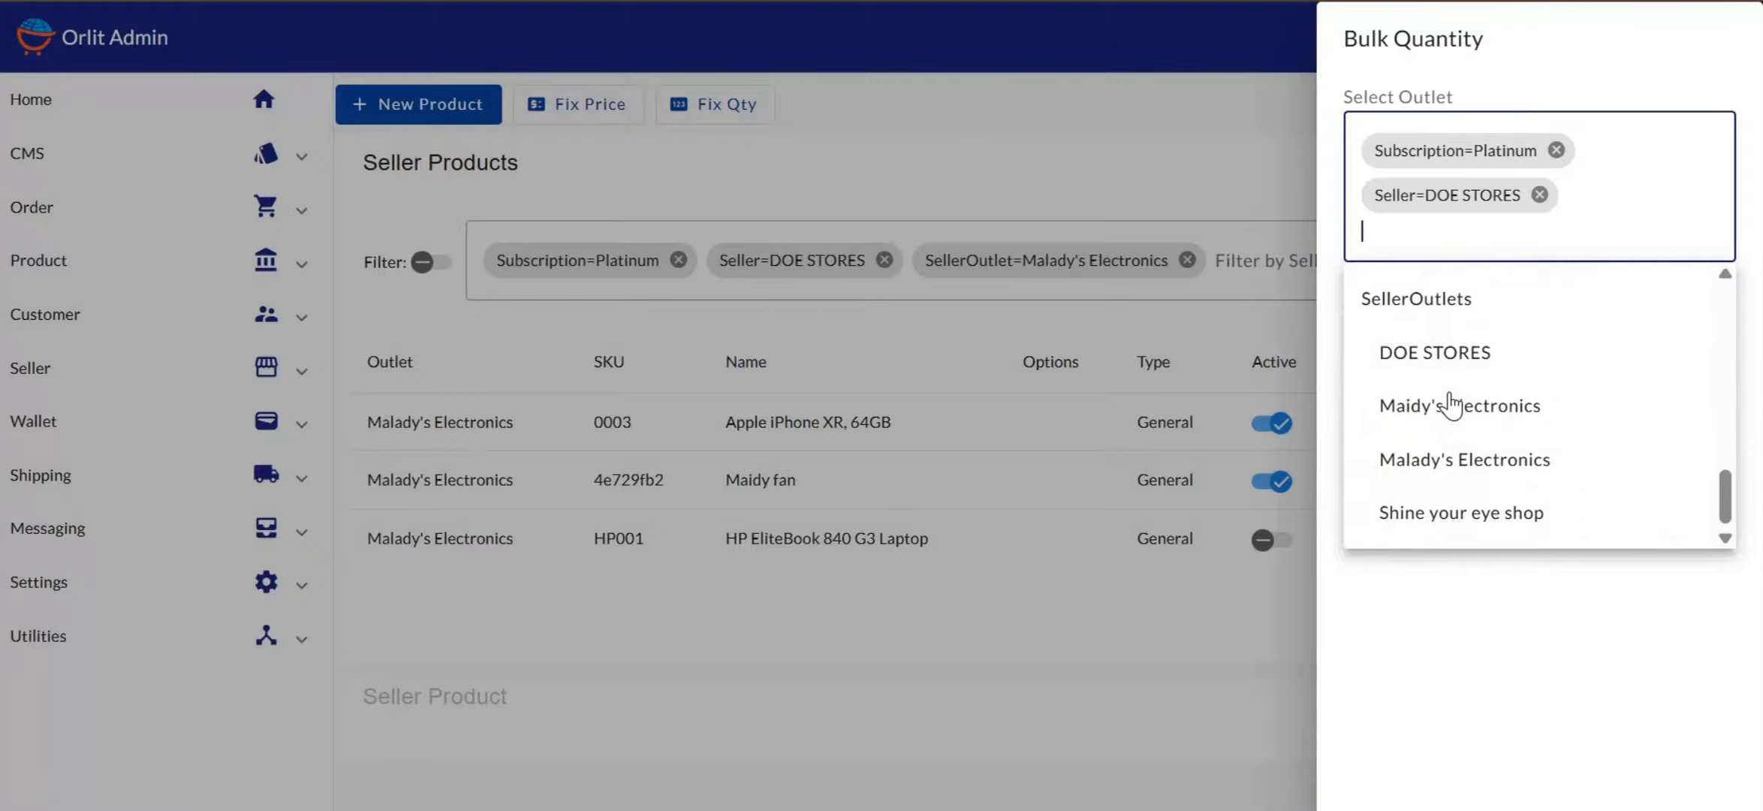
pyautogui.click(1446, 460)
pyautogui.click(1422, 367)
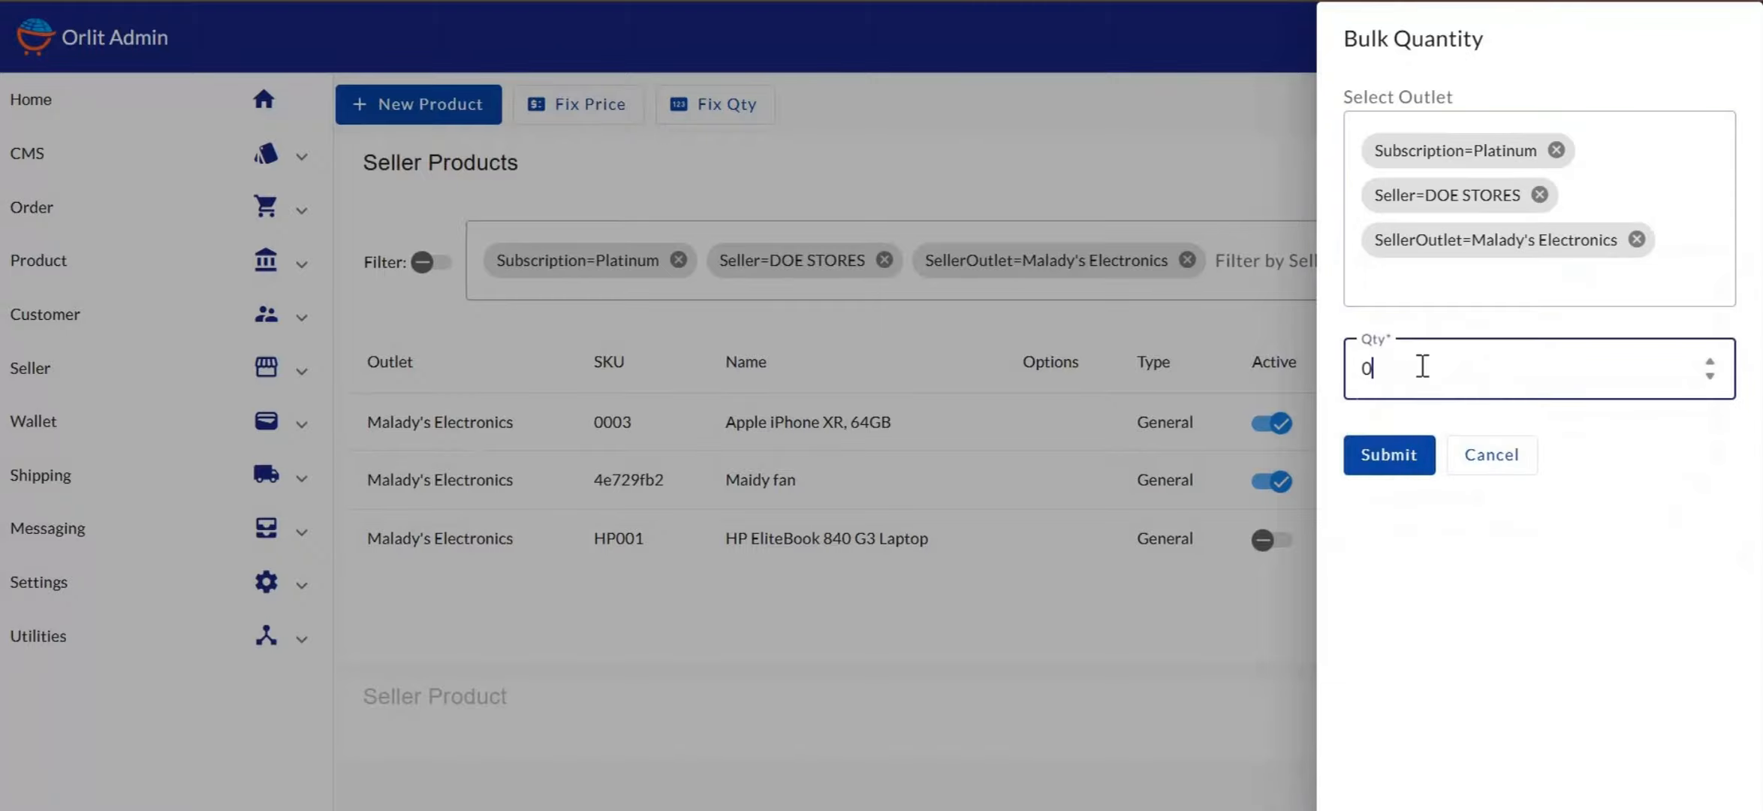
pyautogui.press('BackSpace')
pyautogui.write('-2')
# Submit the -20 bulk quantity change, dismiss the success message and reload the page
pyautogui.click(1398, 451)
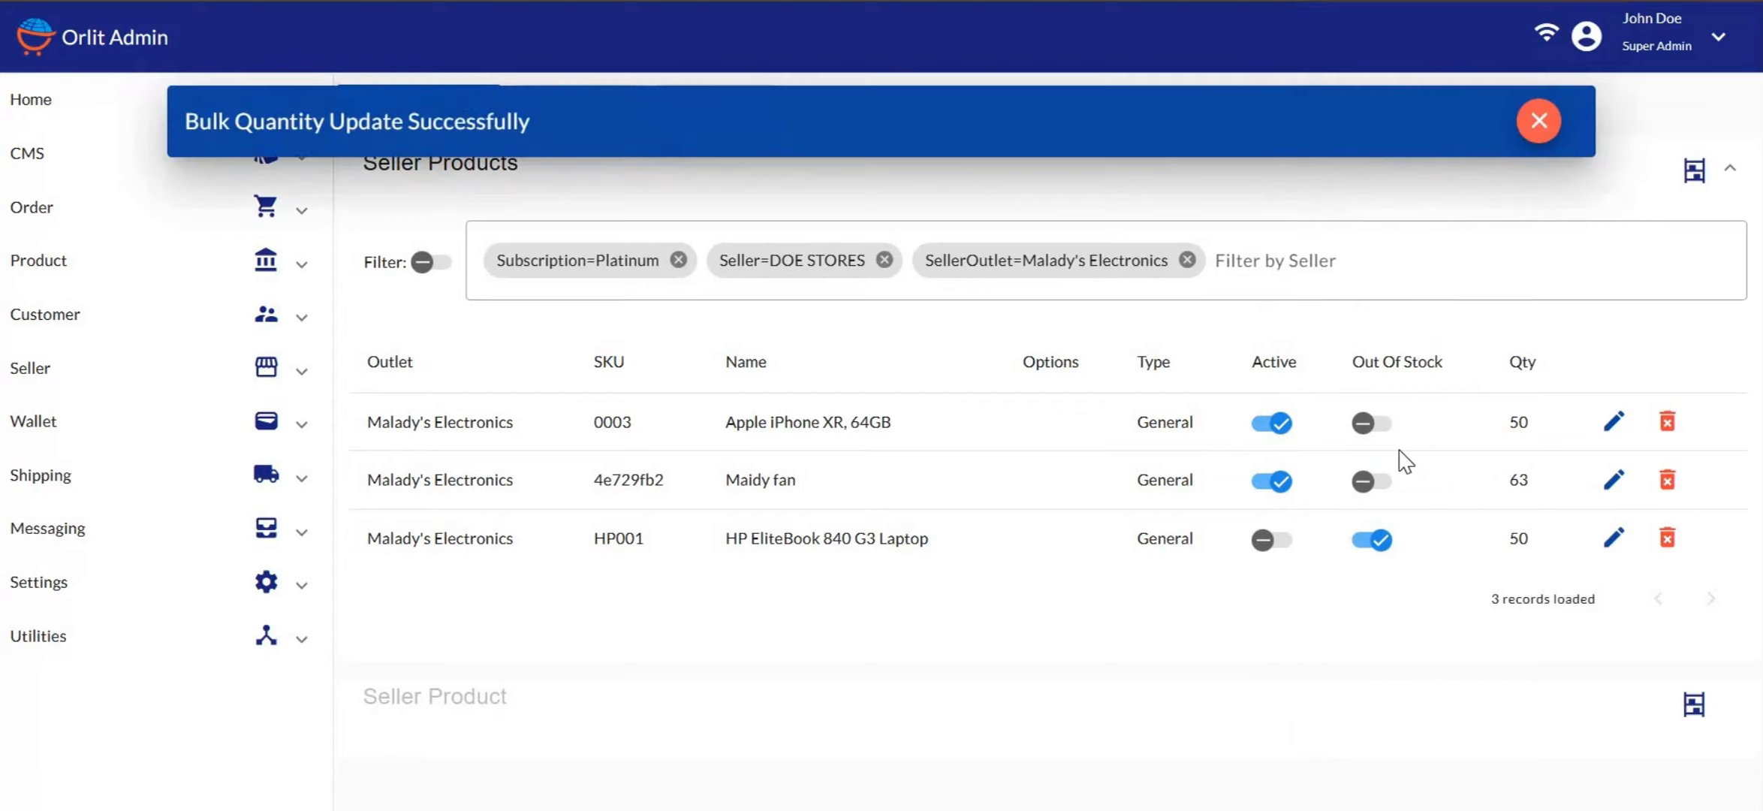
pyautogui.click(1538, 121)
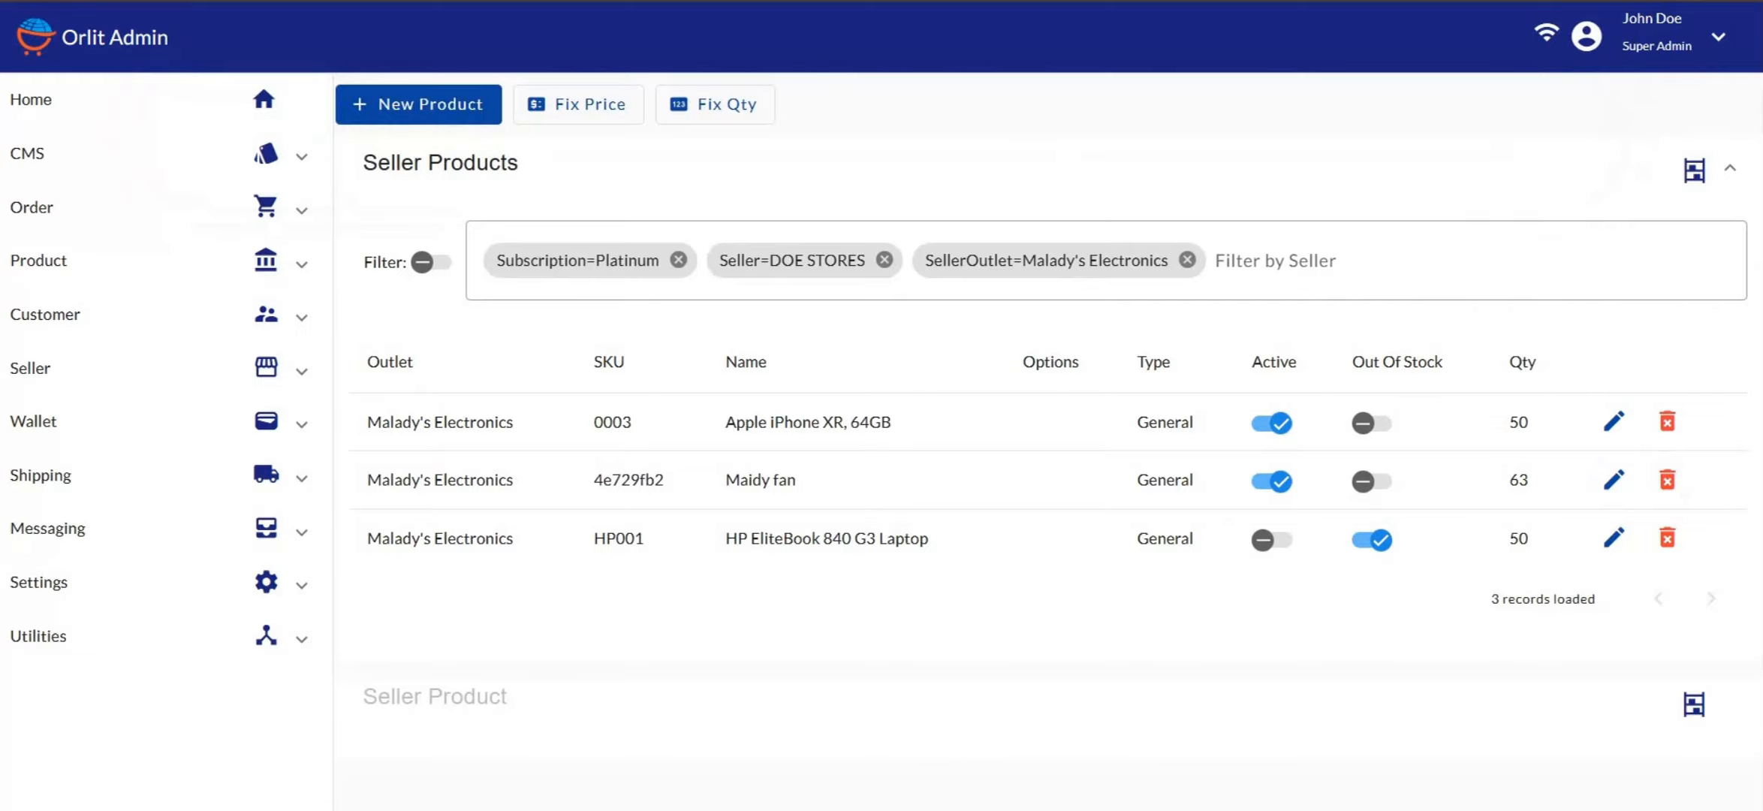
pyautogui.click(901, 1)
pyautogui.press('Return')
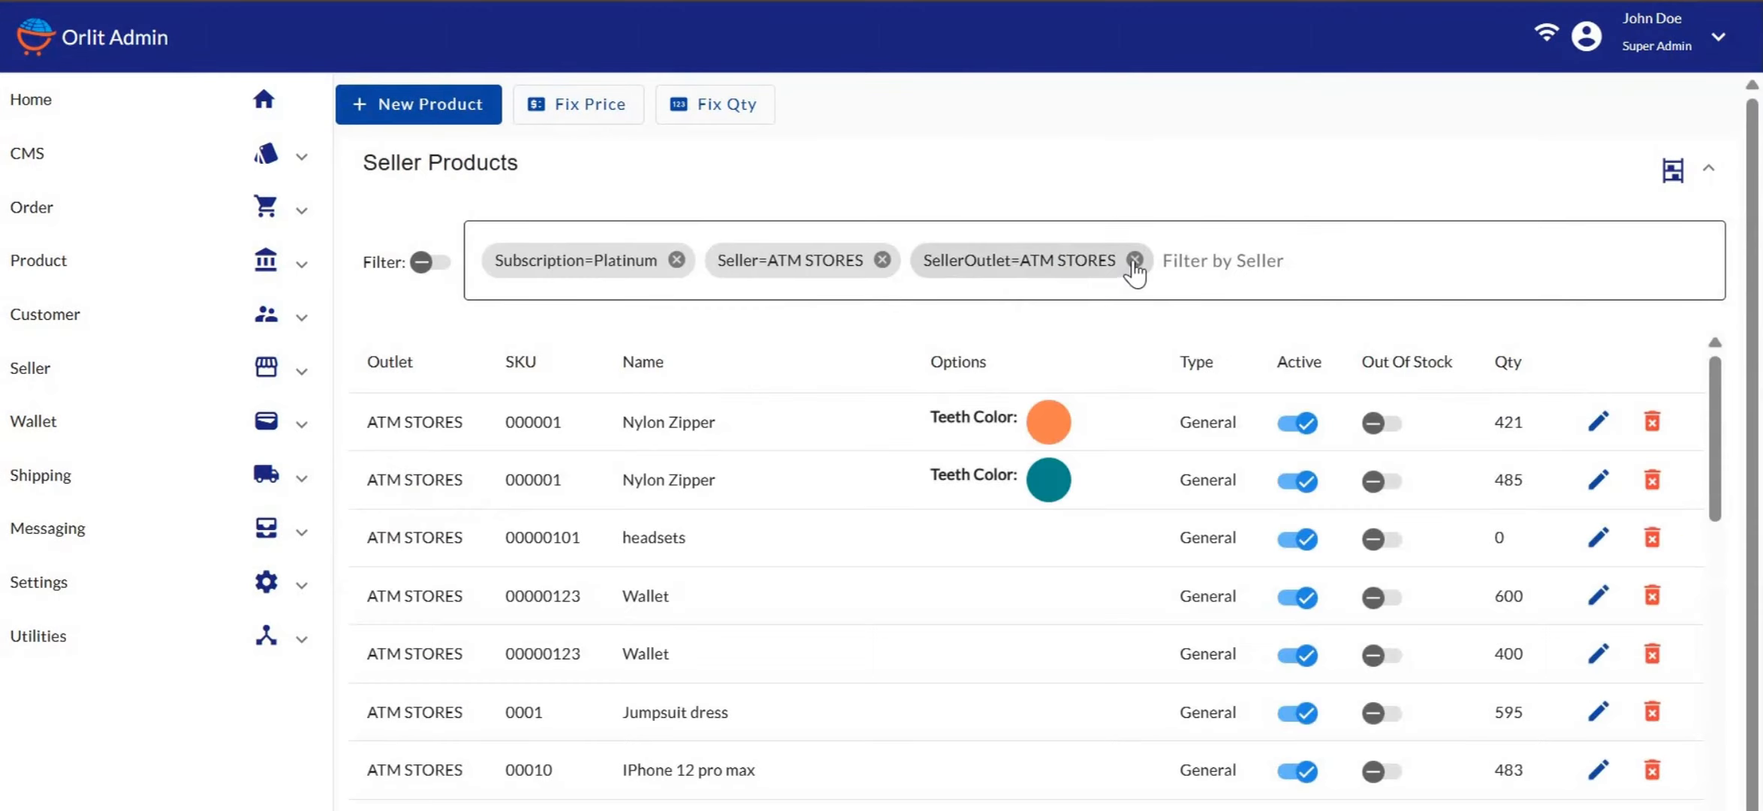
# Replace the ATM STORES filters with seller DOE STORES and outlet Malady's Electronics
pyautogui.click(1134, 261)
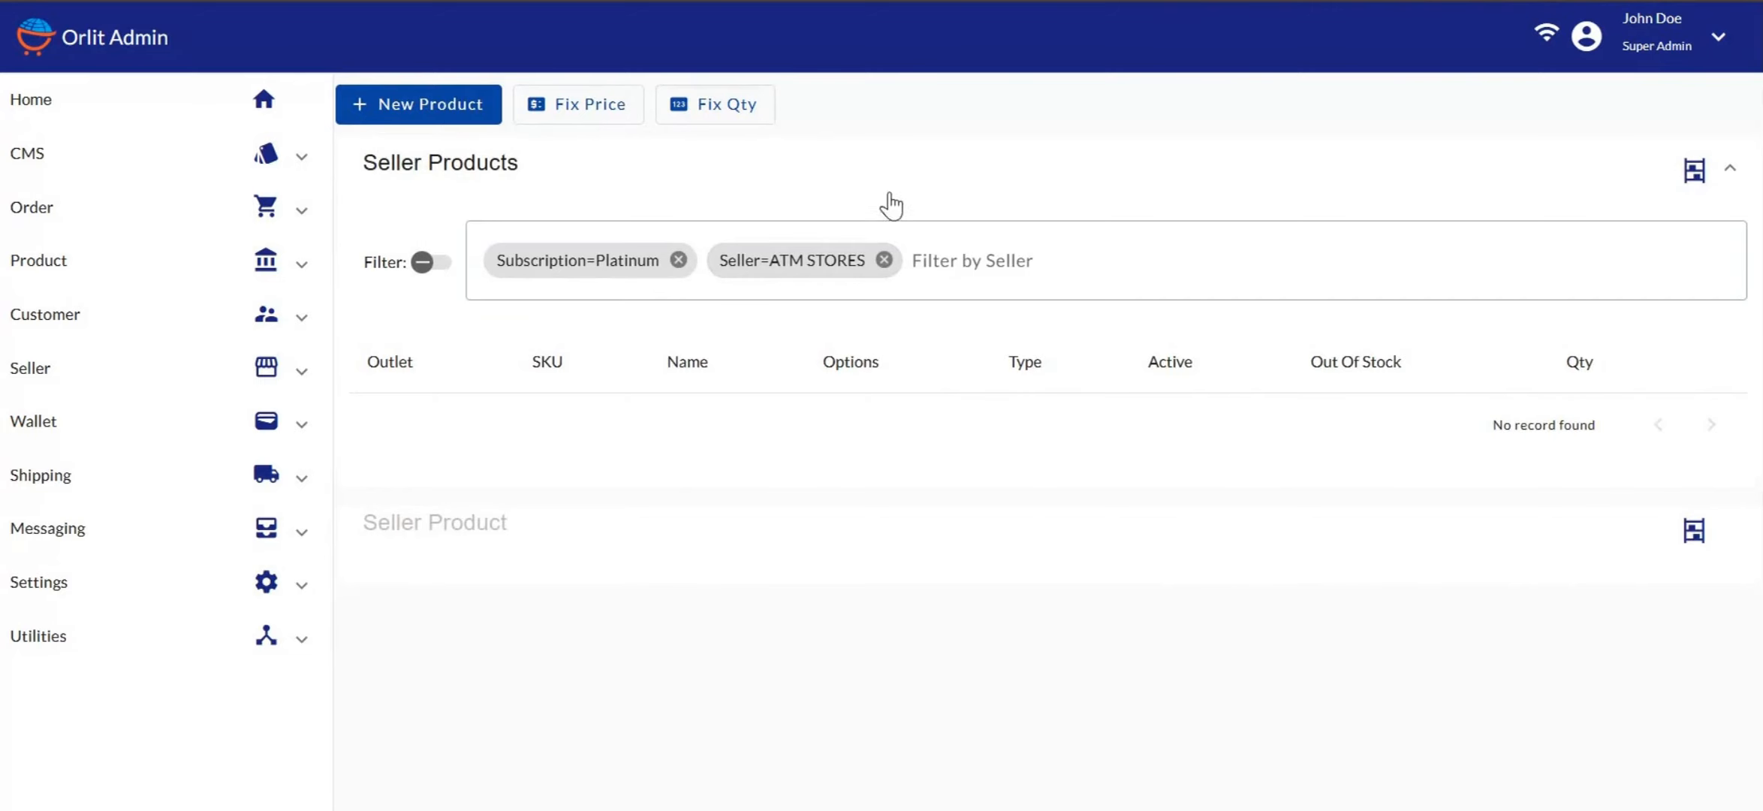
pyautogui.click(883, 260)
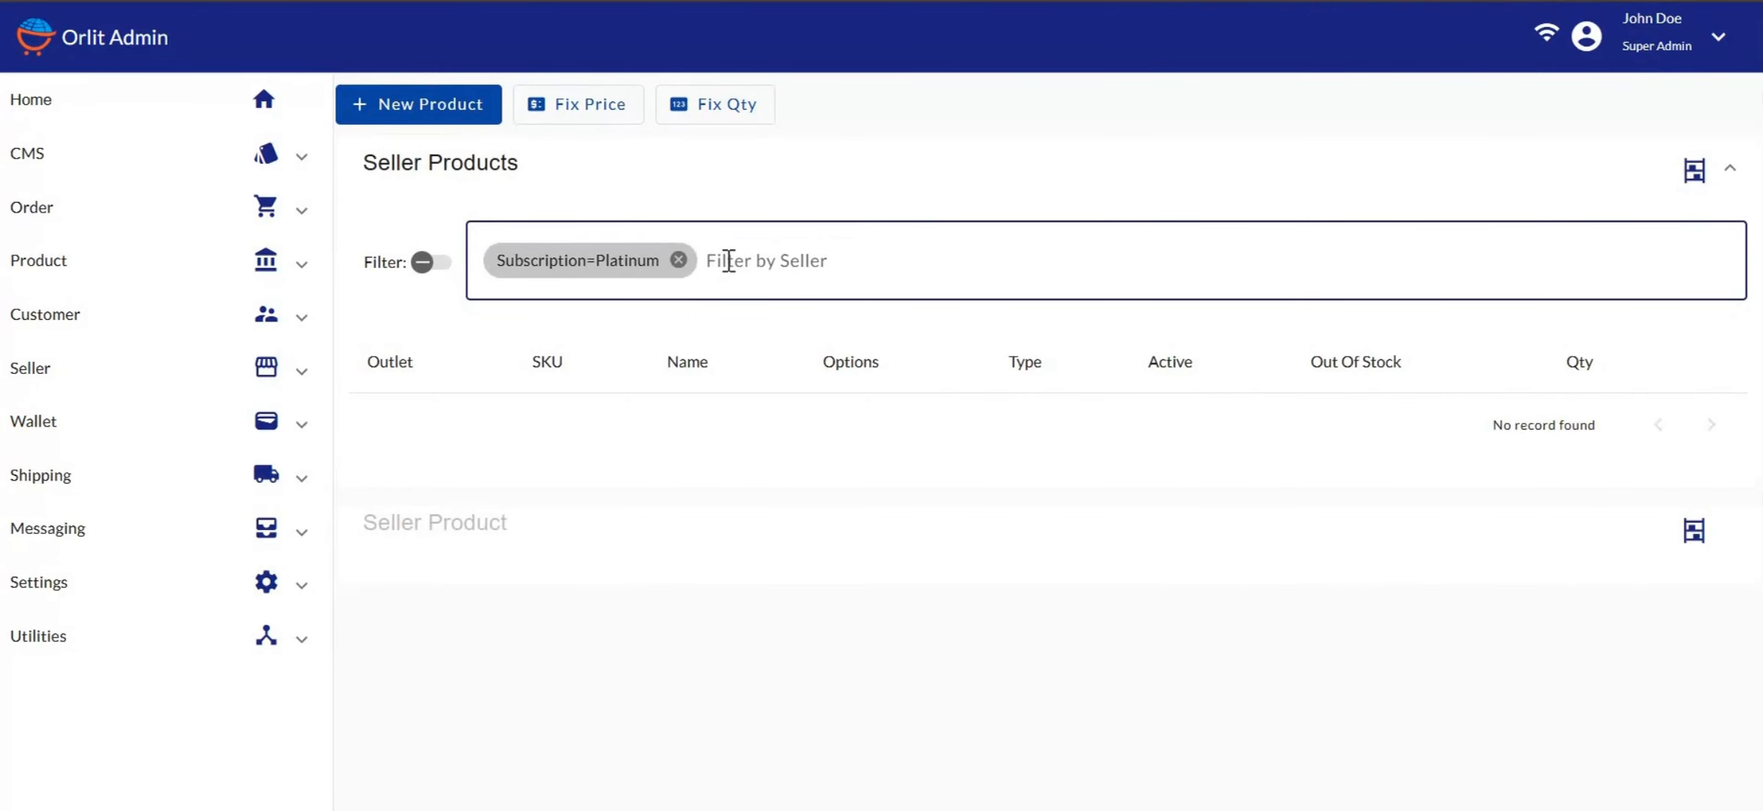
pyautogui.click(728, 261)
pyautogui.scroll(-5, 594, 409)
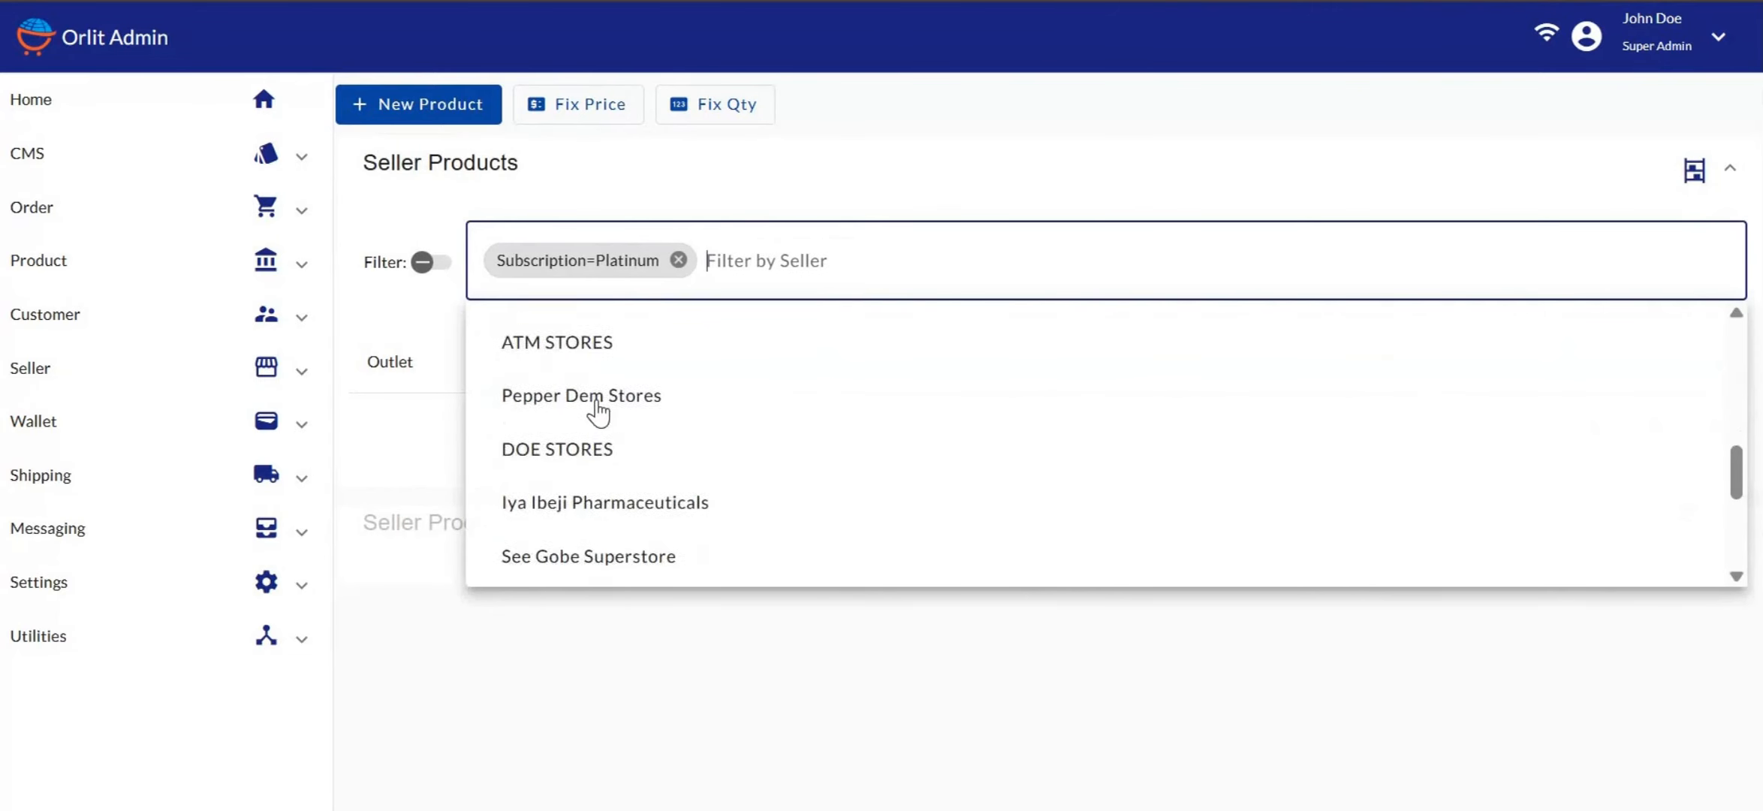
pyautogui.click(599, 412)
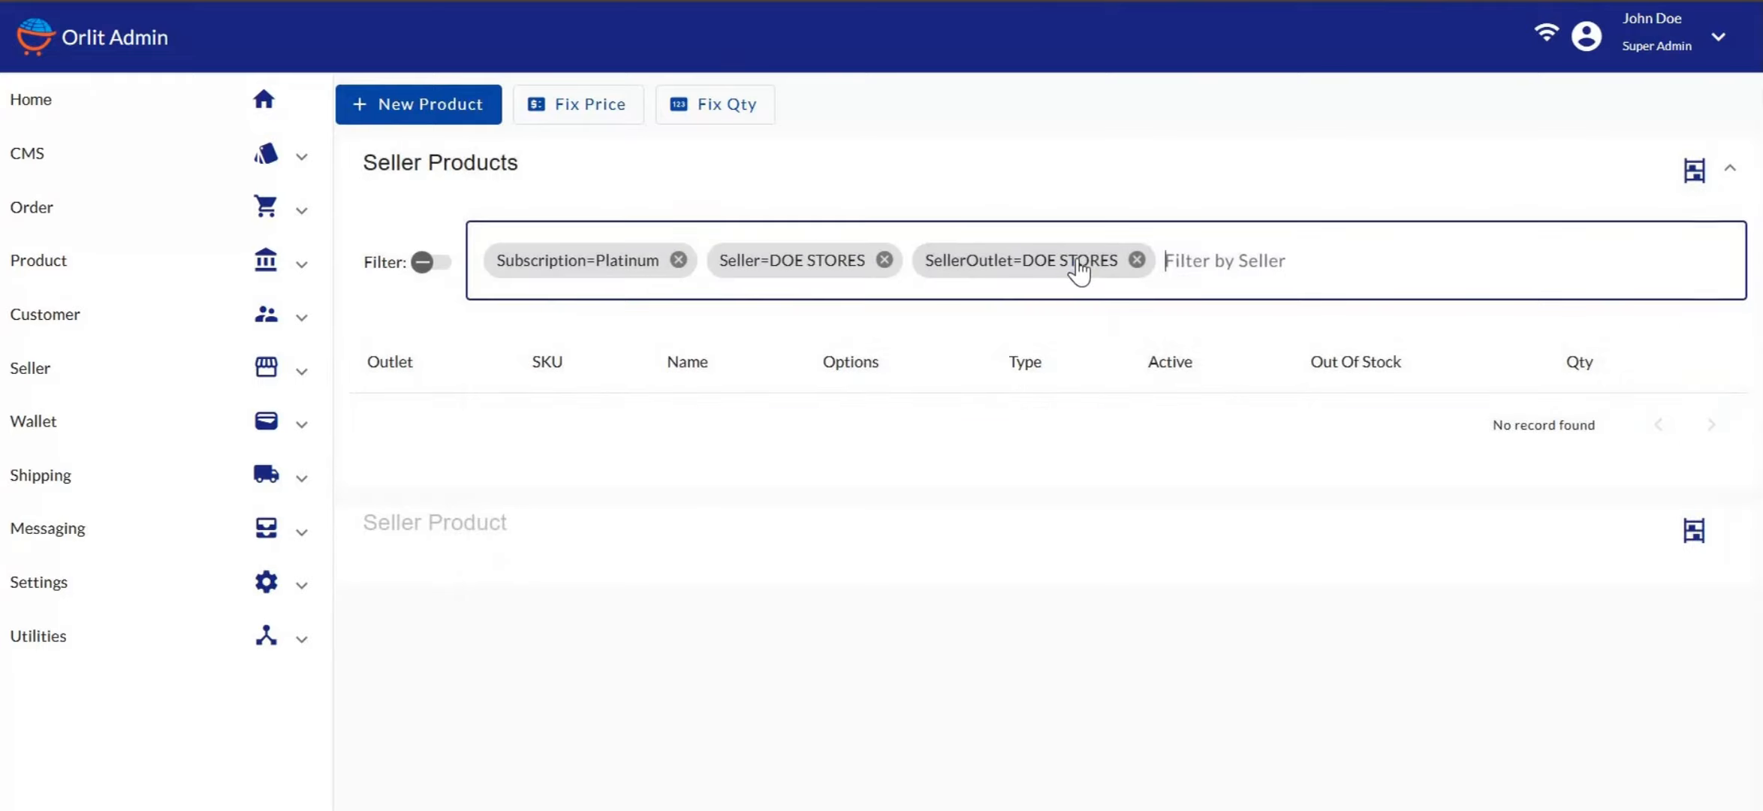
pyautogui.click(1137, 260)
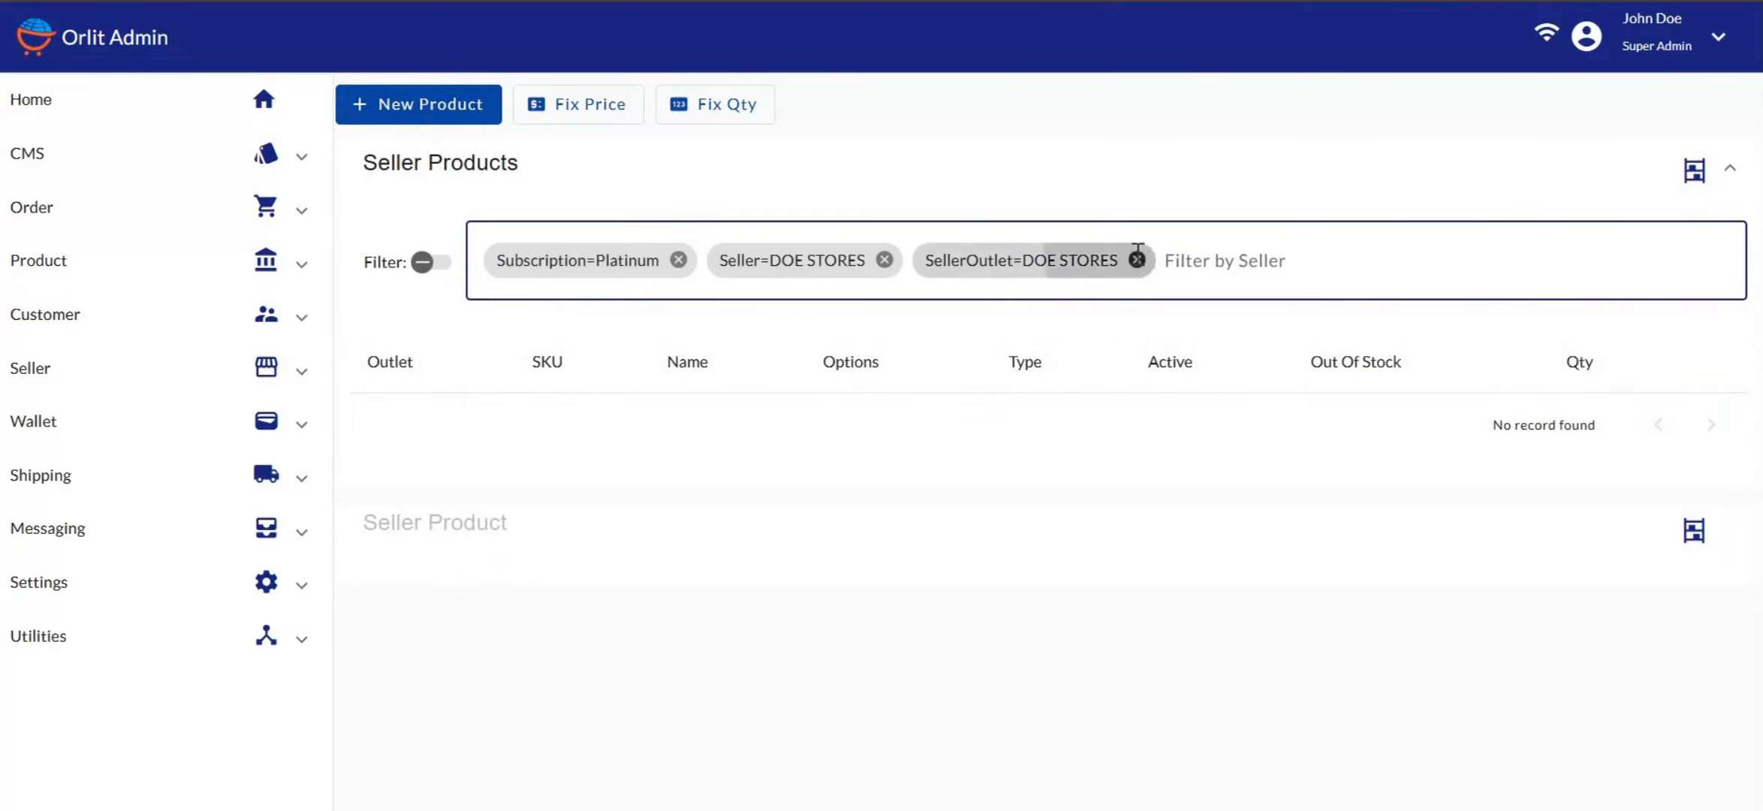
pyautogui.click(1009, 259)
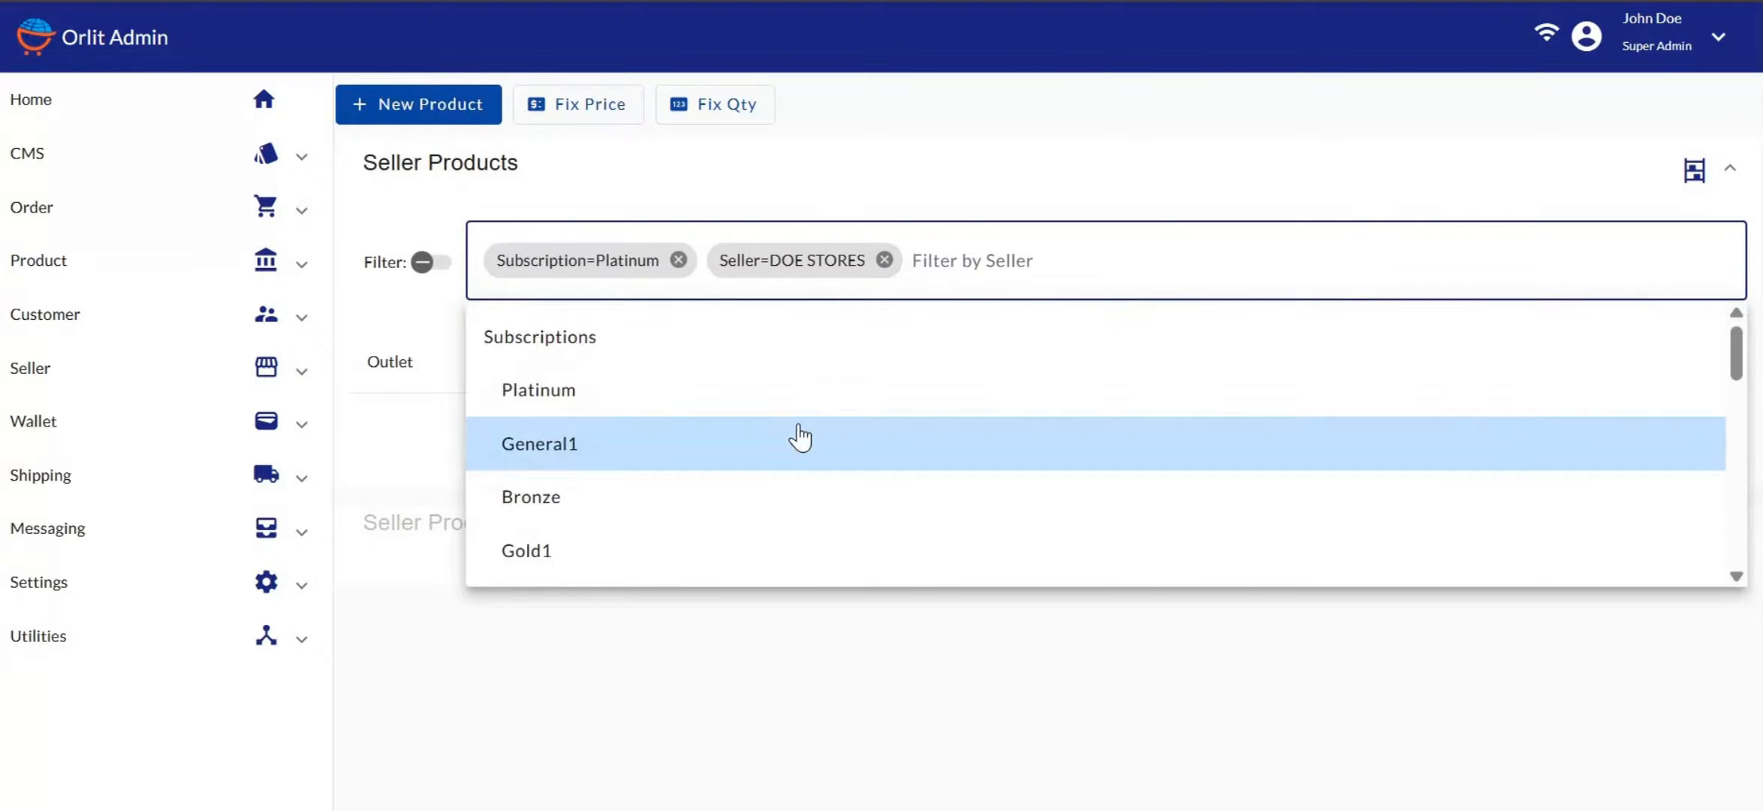
pyautogui.scroll(-5, 799, 434)
pyautogui.scroll(-5, 799, 434)
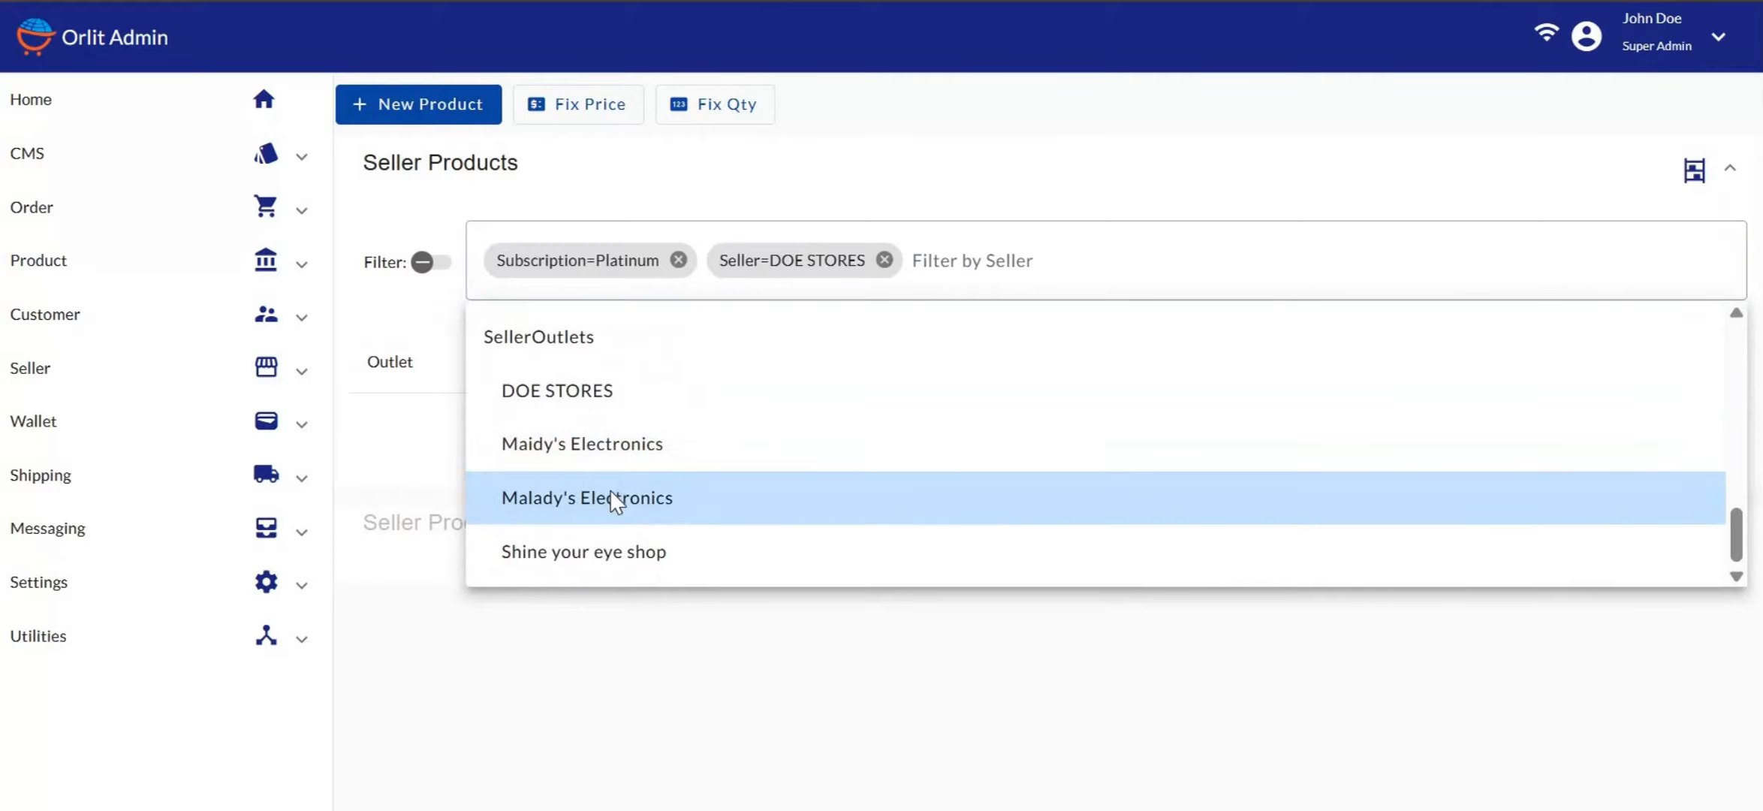
pyautogui.click(608, 495)
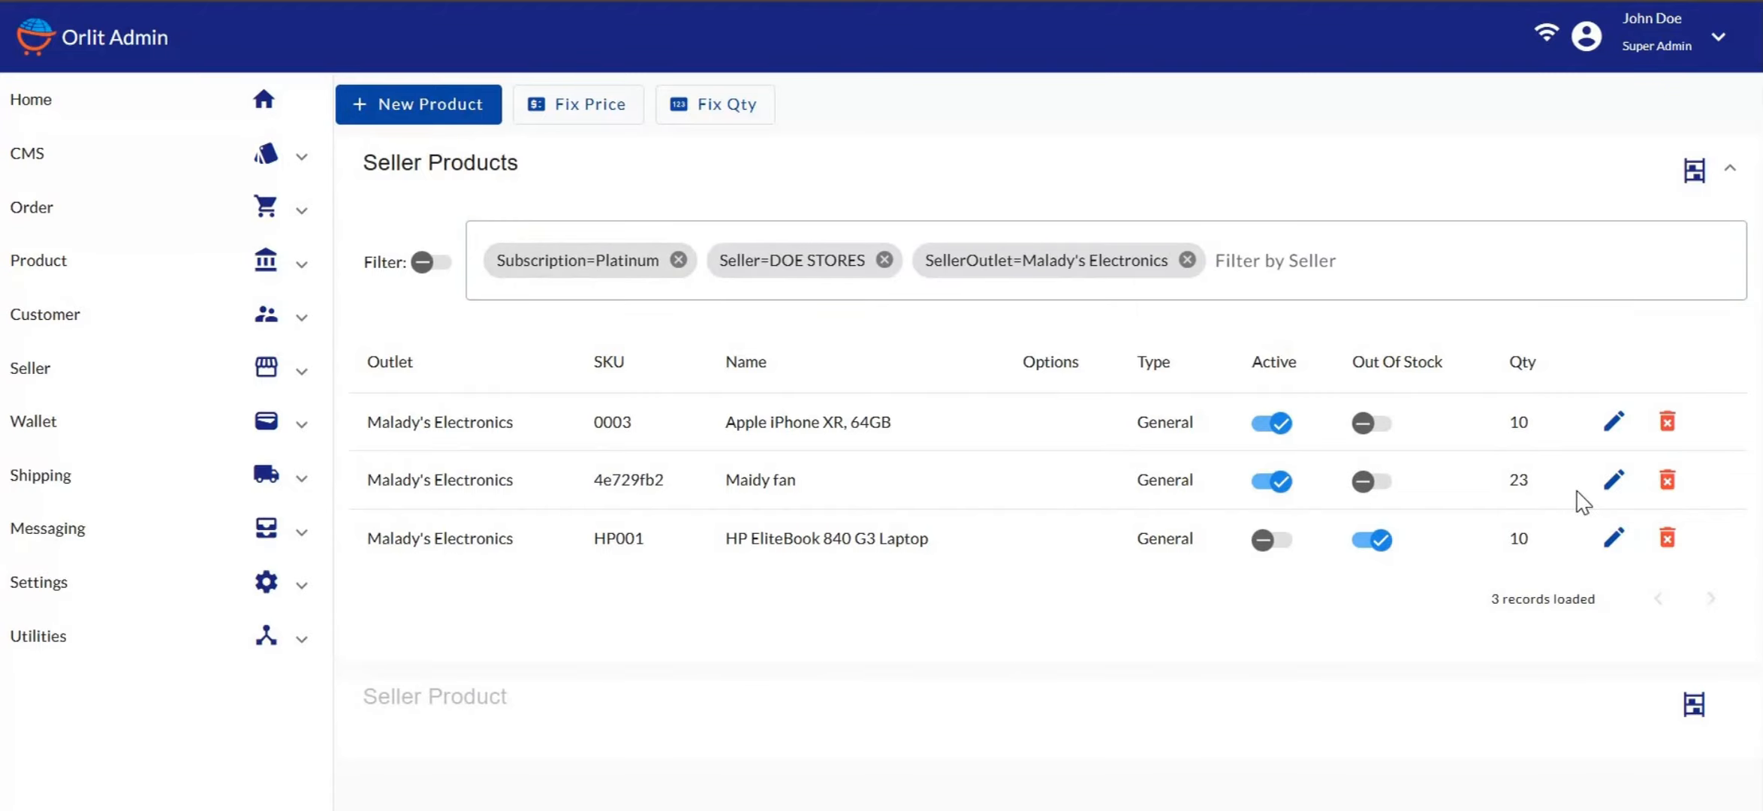
# Edit the Maidy fan product and start a Withdraw Stock outbound entry
pyautogui.click(1614, 484)
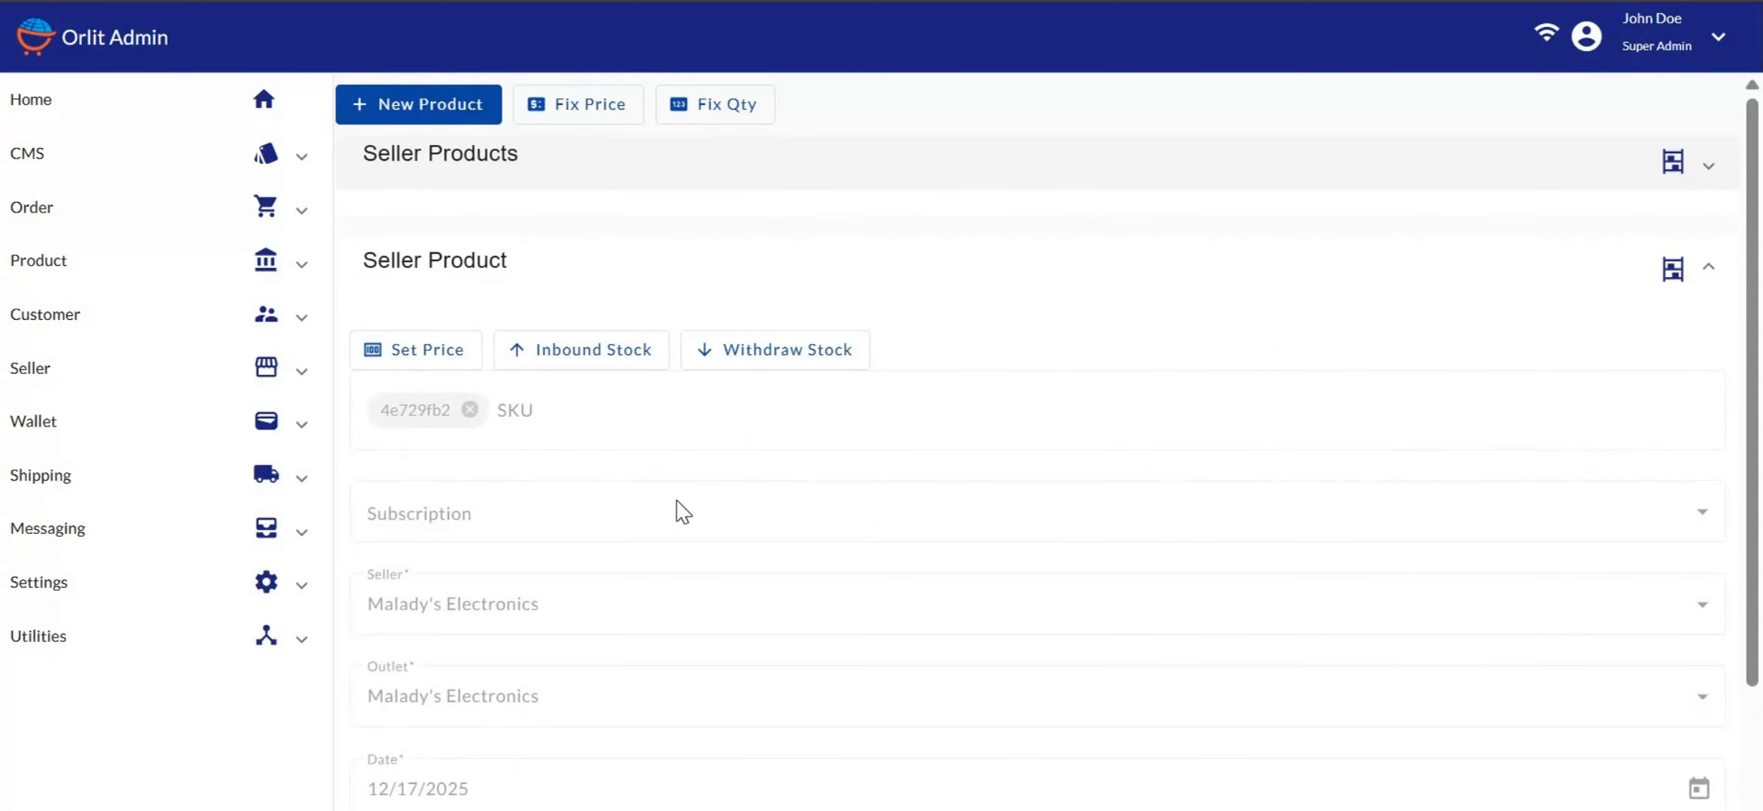
pyautogui.scroll(-5, 799, 524)
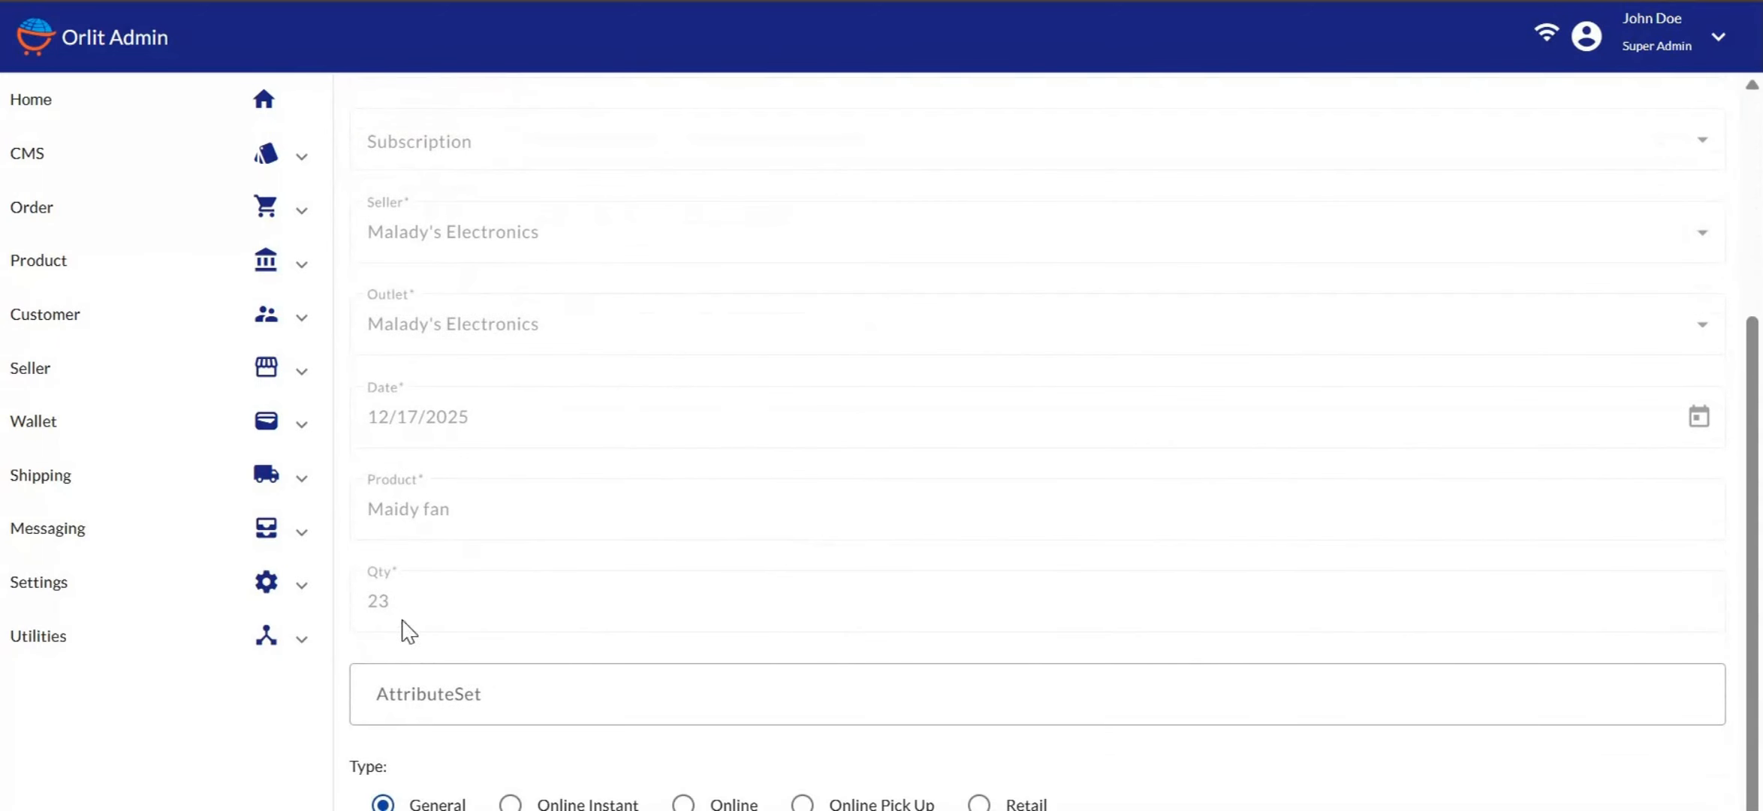
pyautogui.scroll(5, 516, 583)
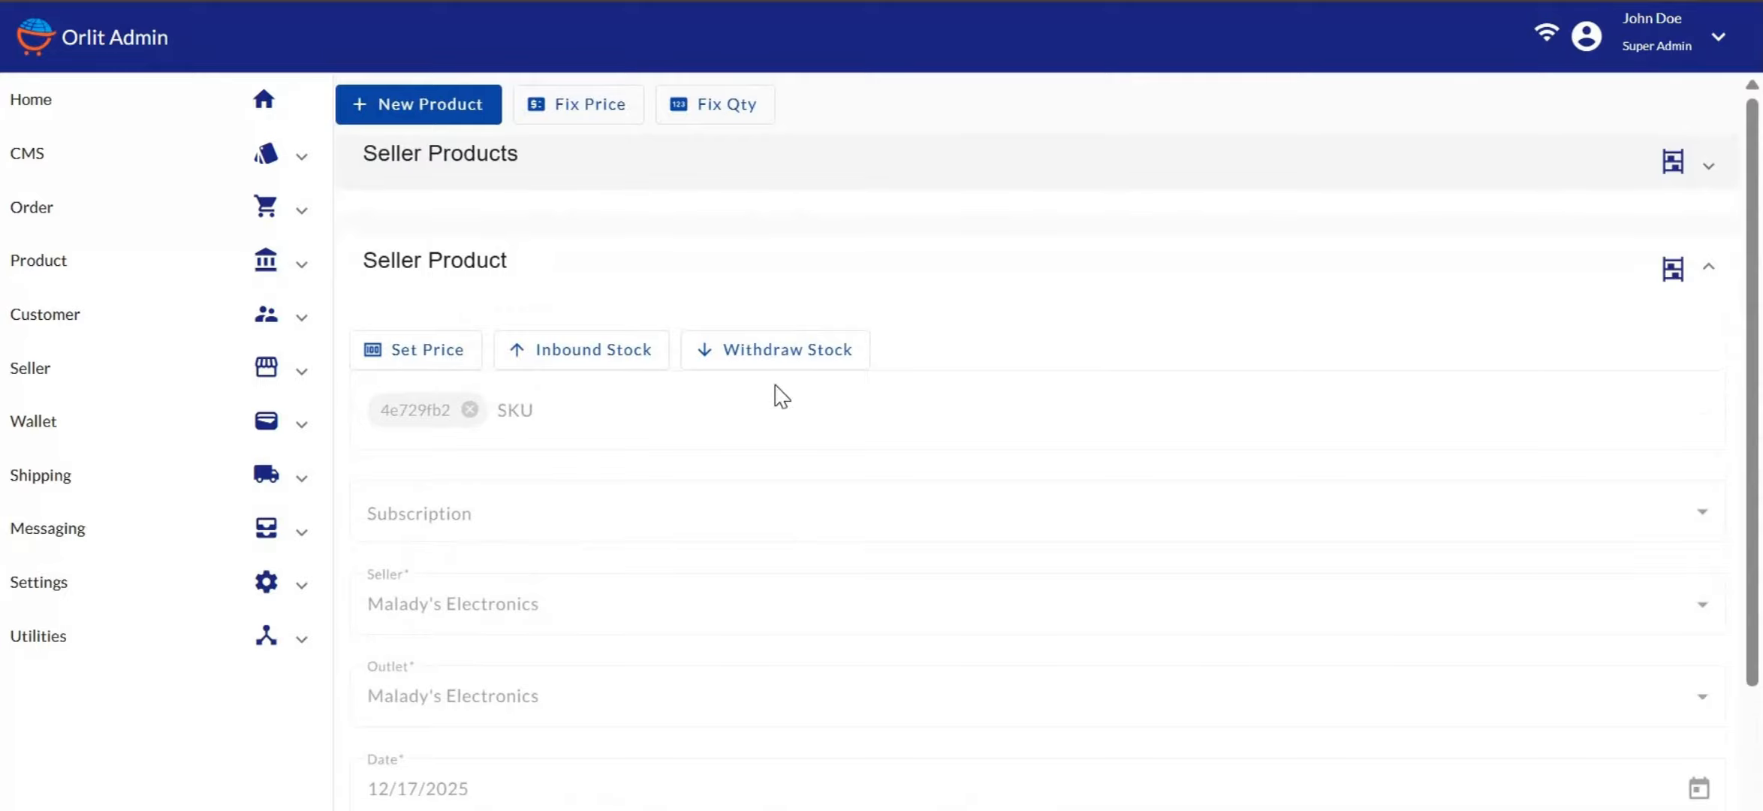
pyautogui.click(801, 359)
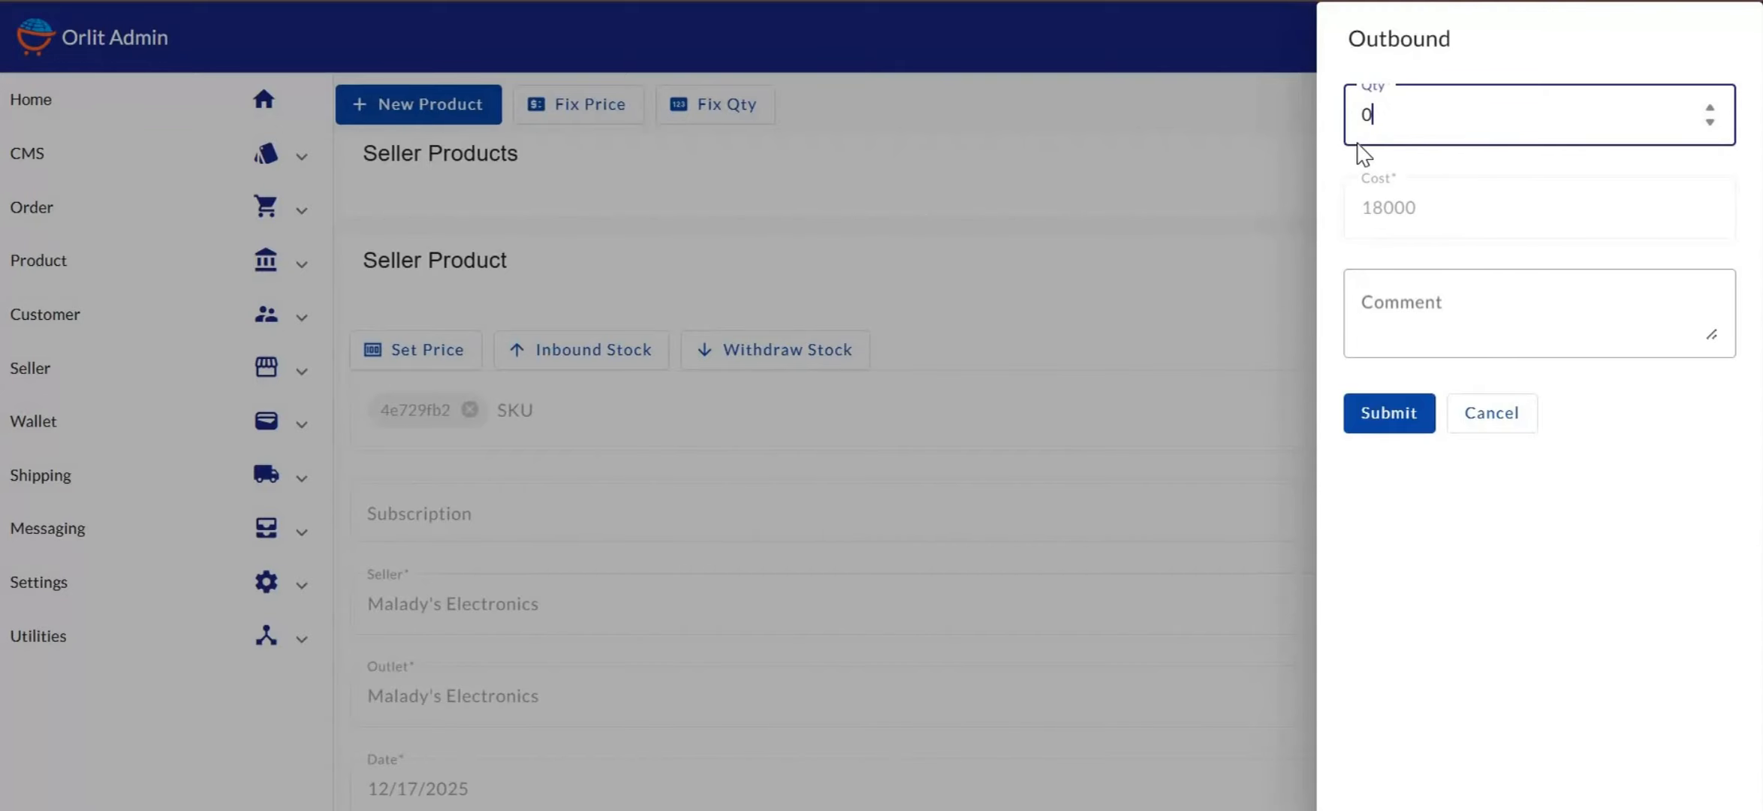
# Withdraw 3 units of Maidy fan with the comment 'outbound stock'
pyautogui.press('BackSpace')
pyautogui.write('3')
pyautogui.click(1384, 299)
pyautogui.write('o')
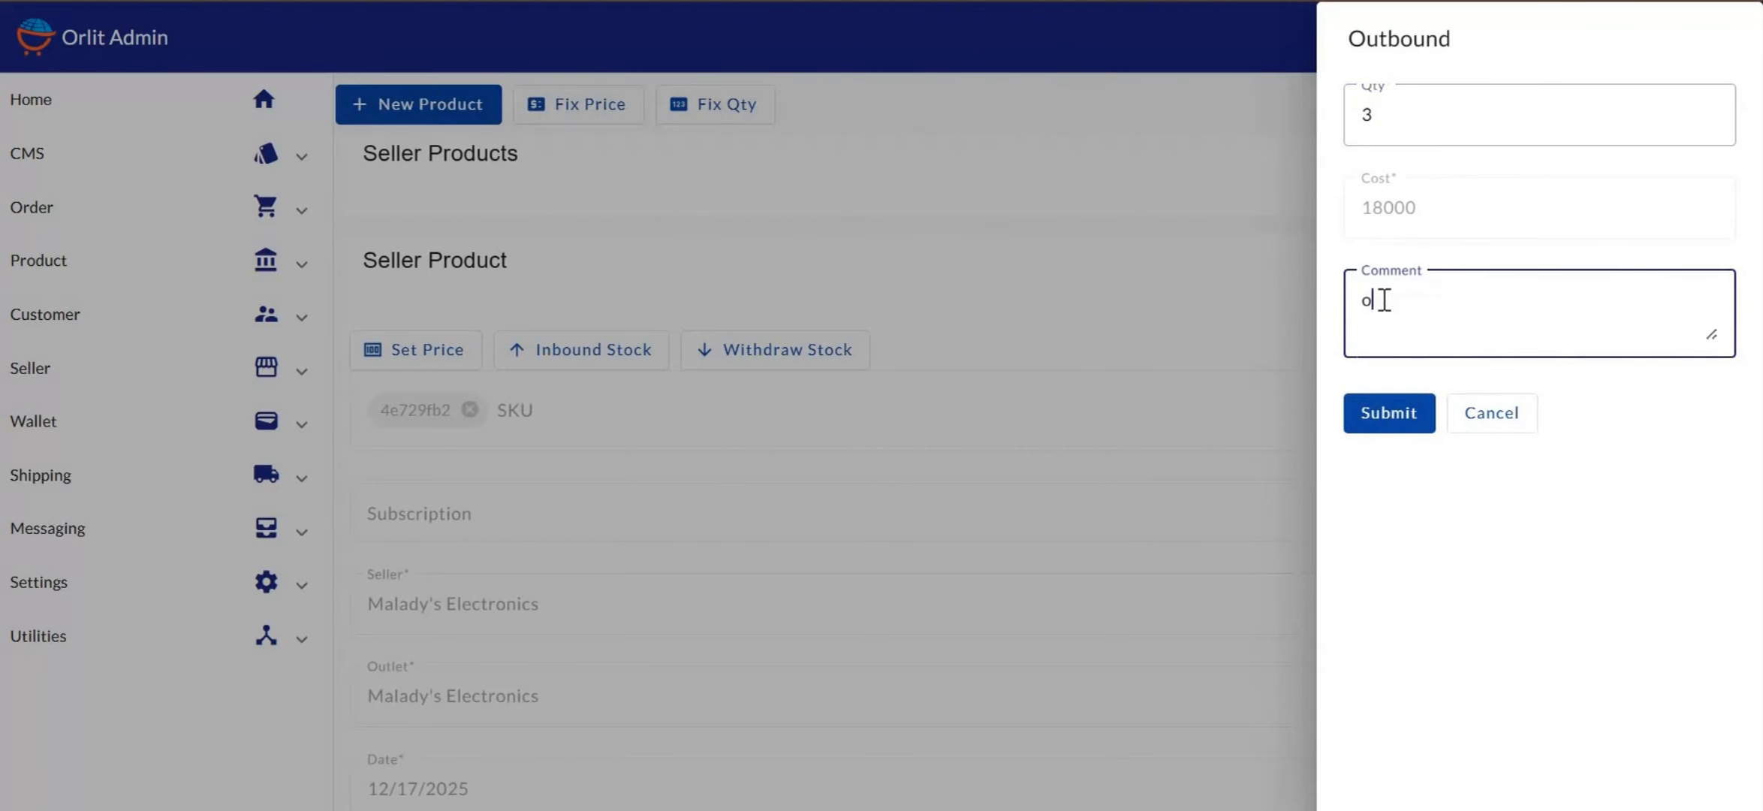
pyautogui.write('utbound stock')
pyautogui.click(1392, 416)
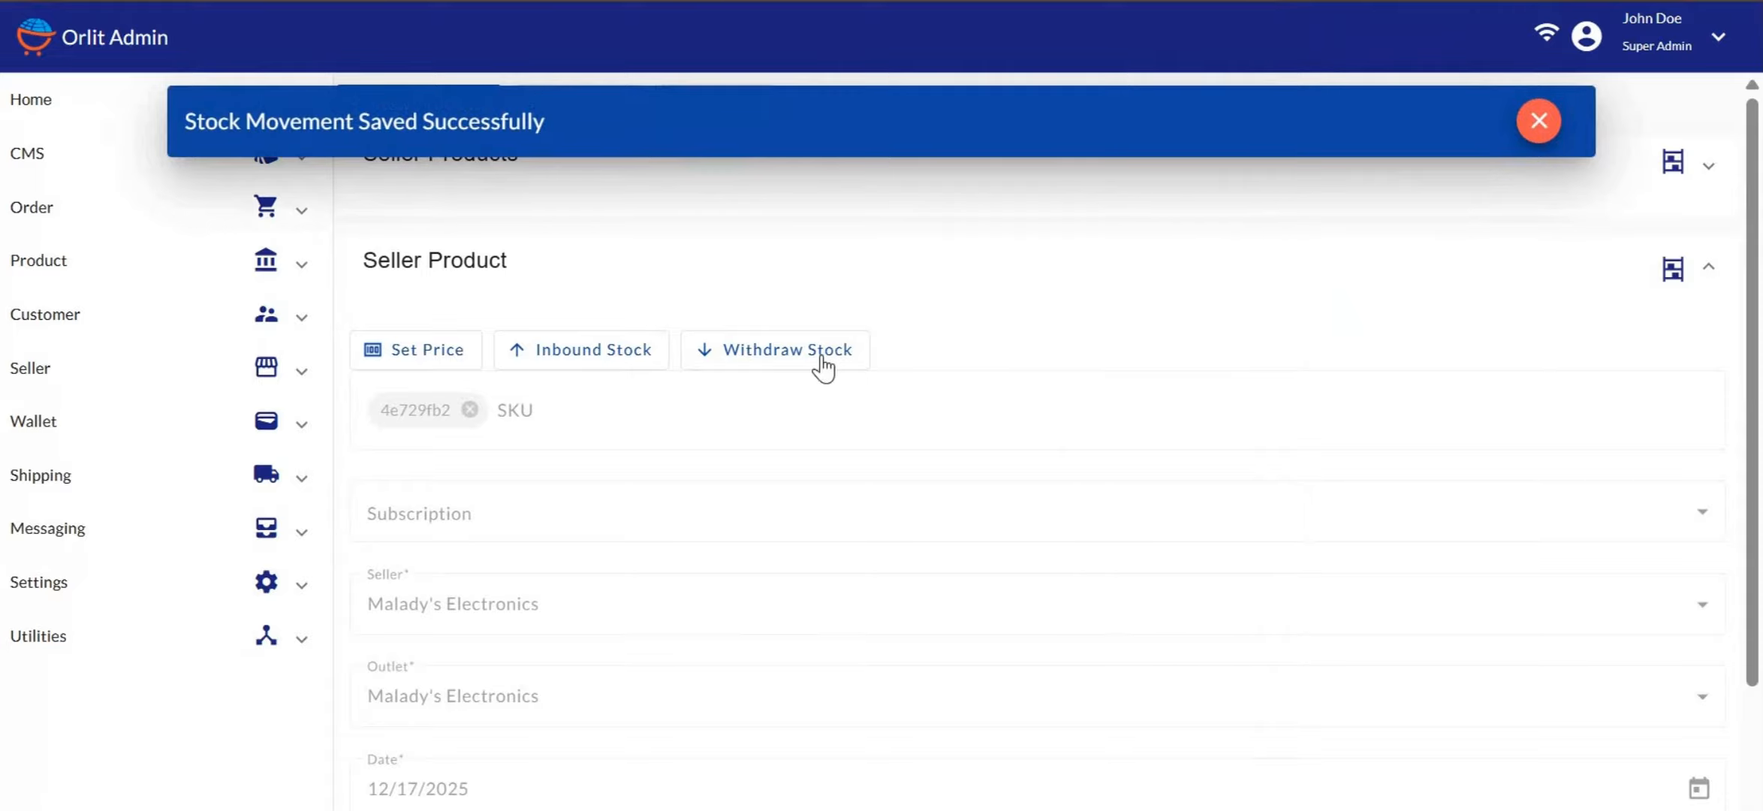
pyautogui.scroll(-4, 962, 339)
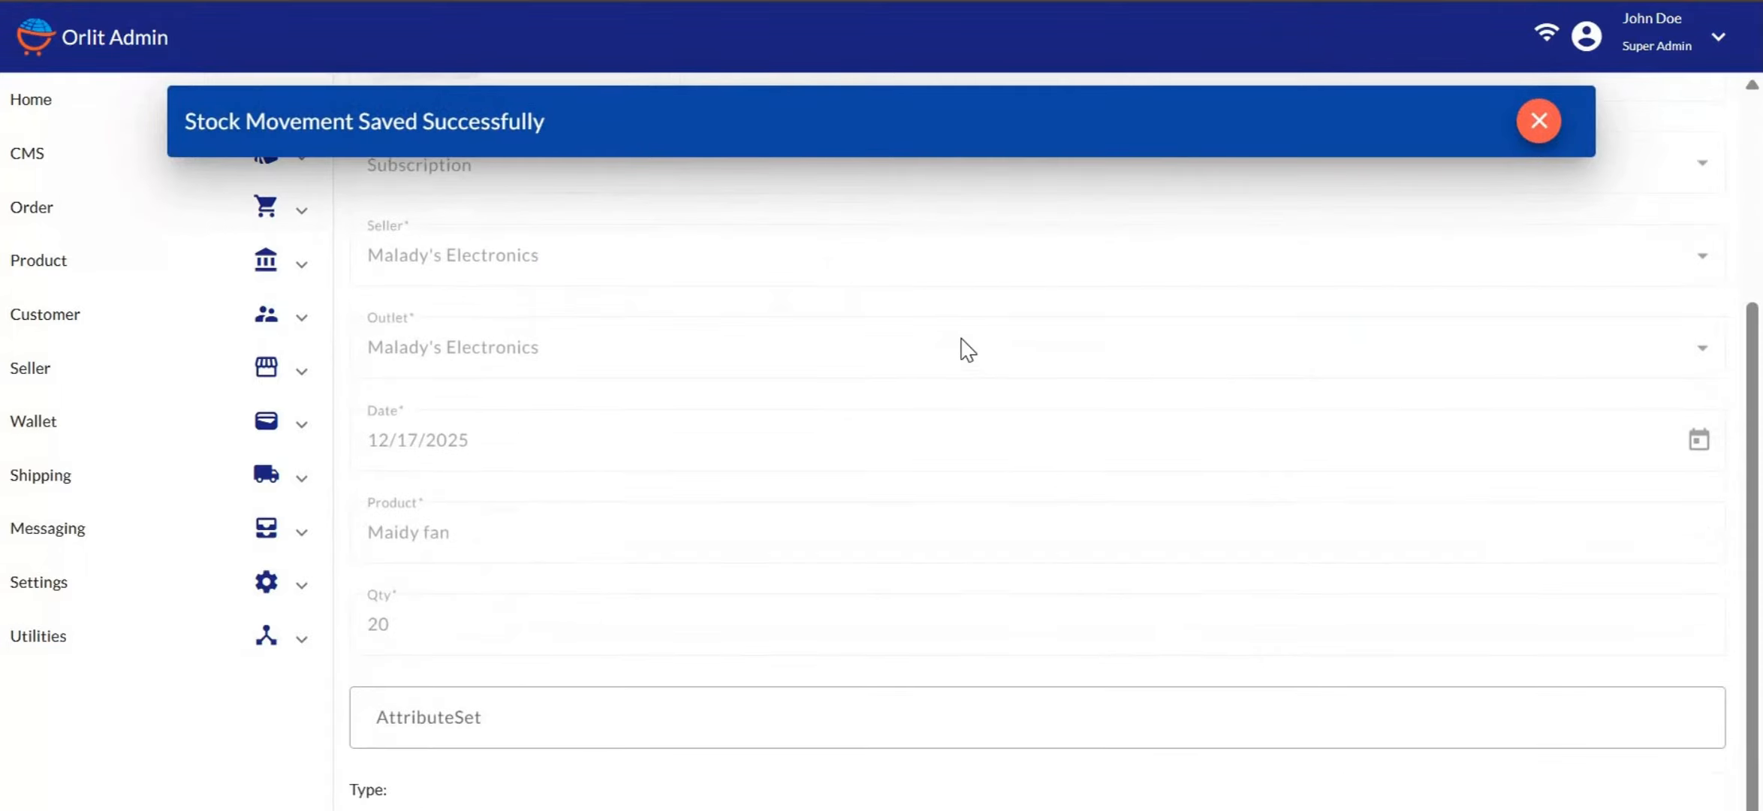
pyautogui.scroll(-5, 424, 589)
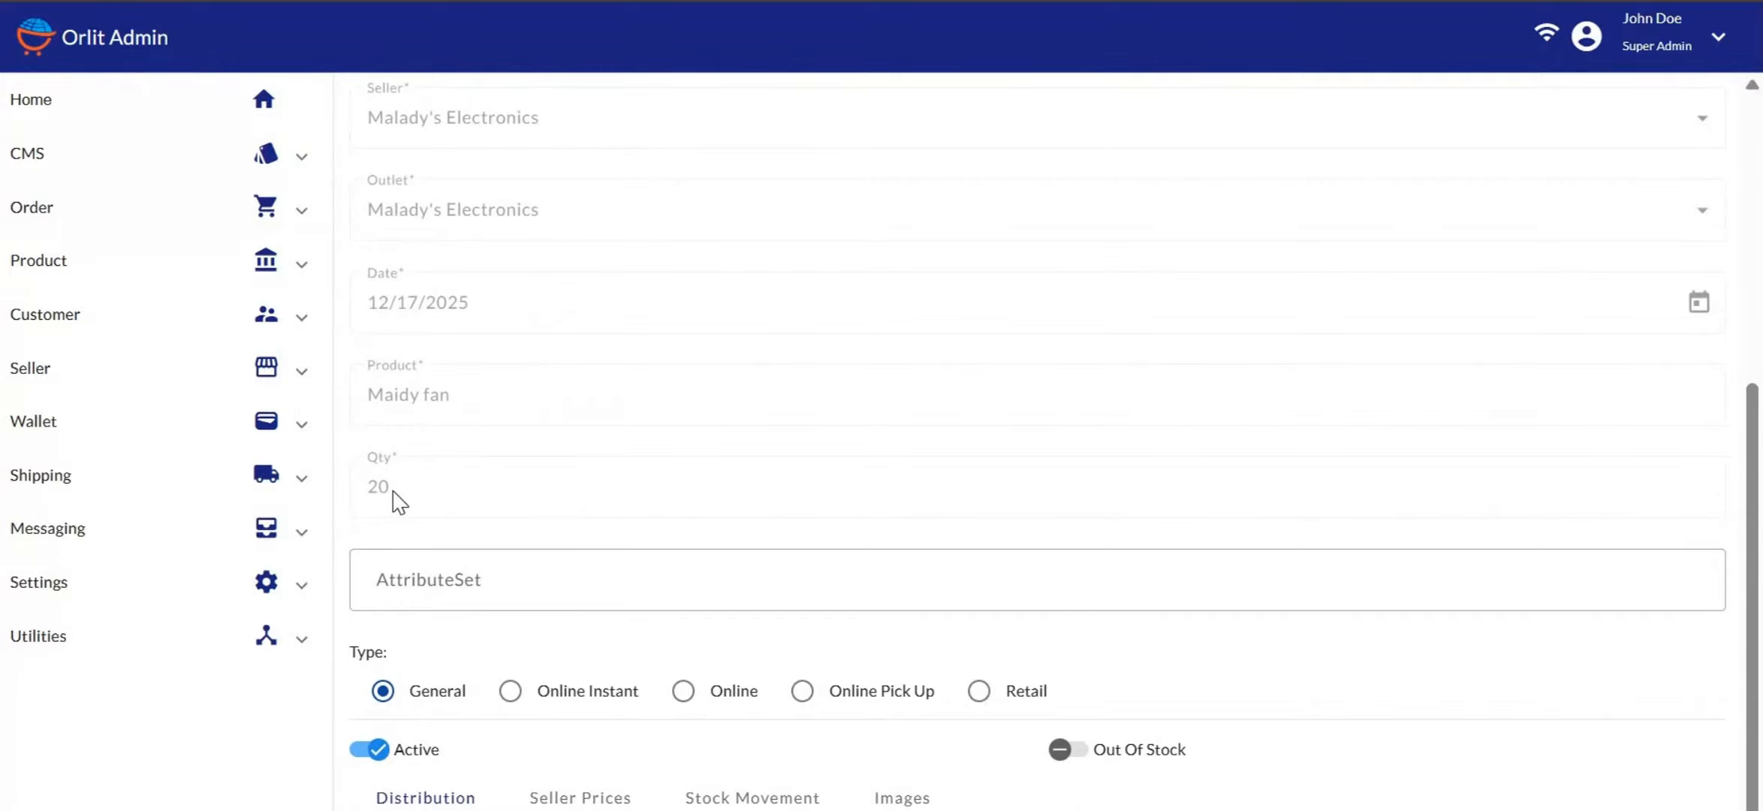
pyautogui.scroll(-2, 399, 501)
pyautogui.scroll(-3, 920, 518)
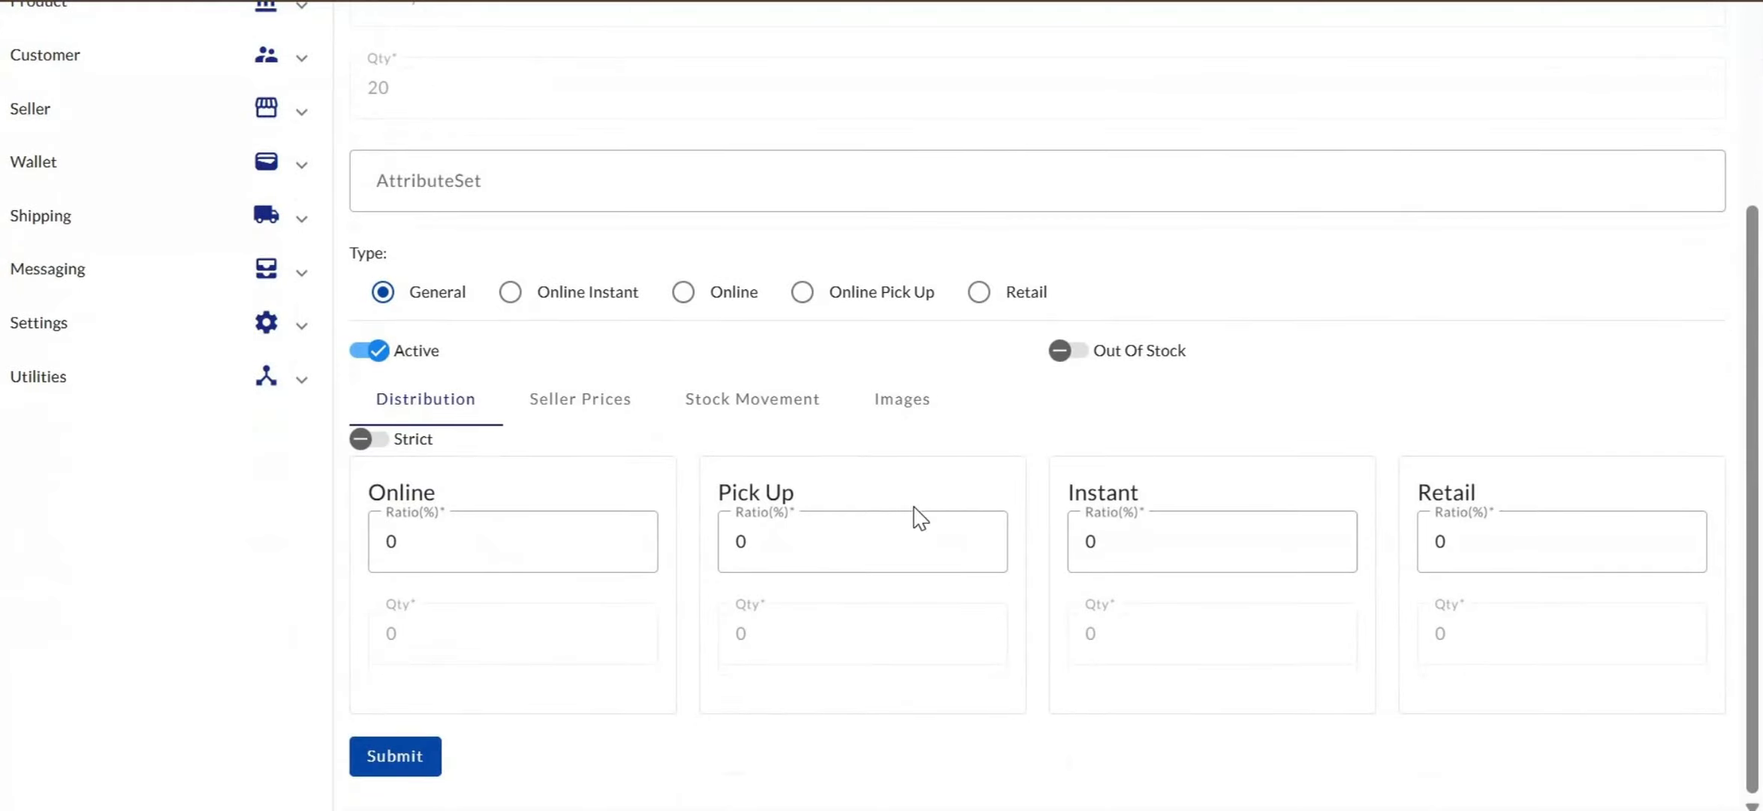
# Show Maidy fan's Stock Movement history, with the 3-unit outbound entry at the top
pyautogui.click(749, 409)
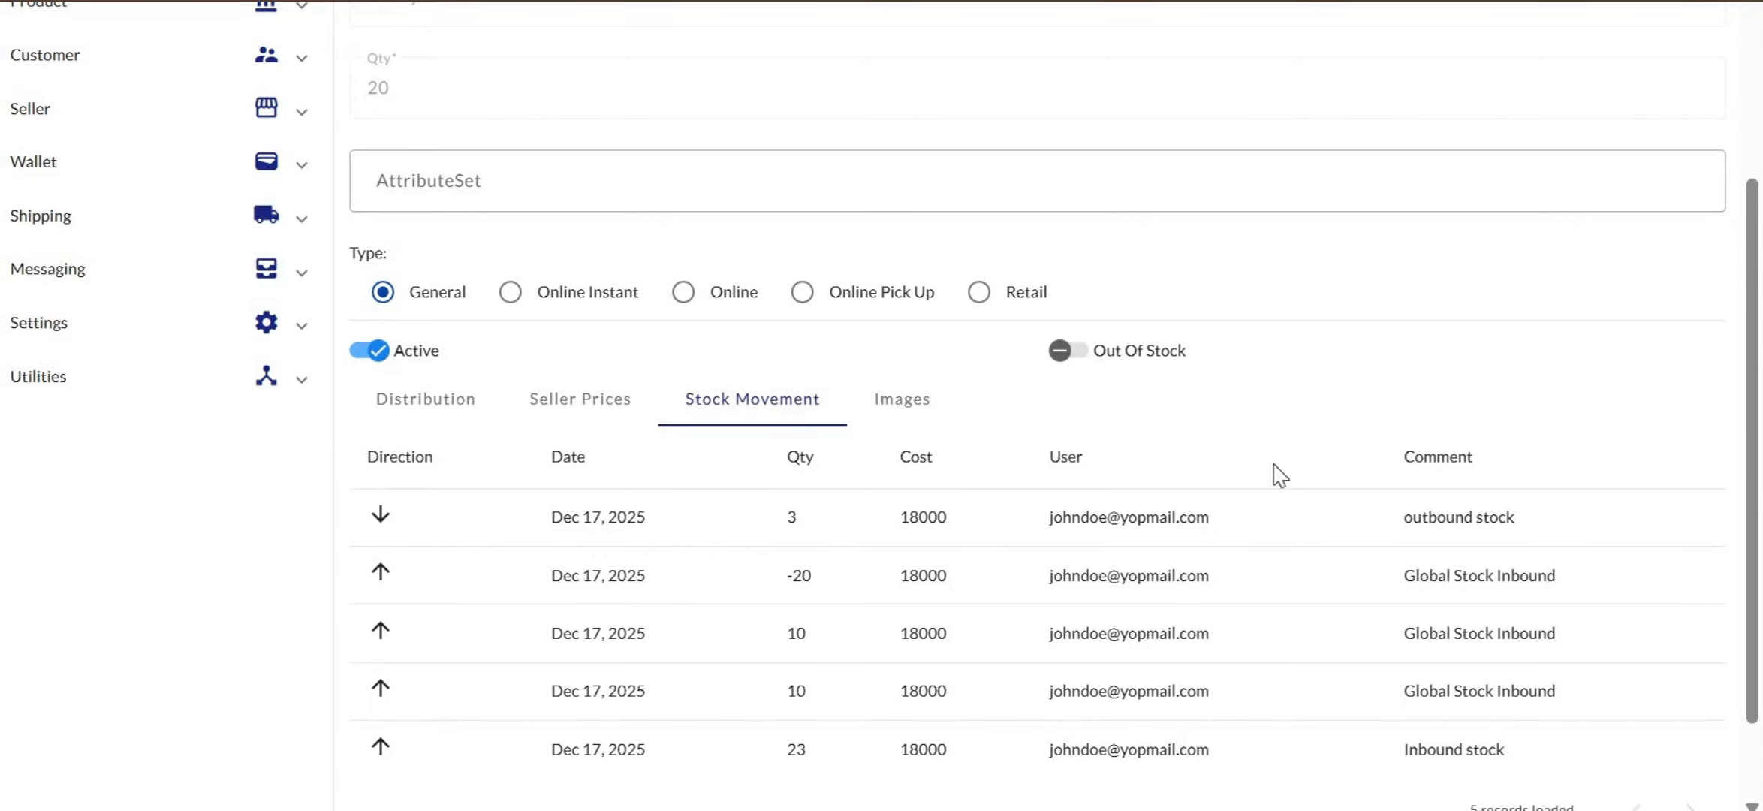
pyautogui.scroll(-2, 683, 563)
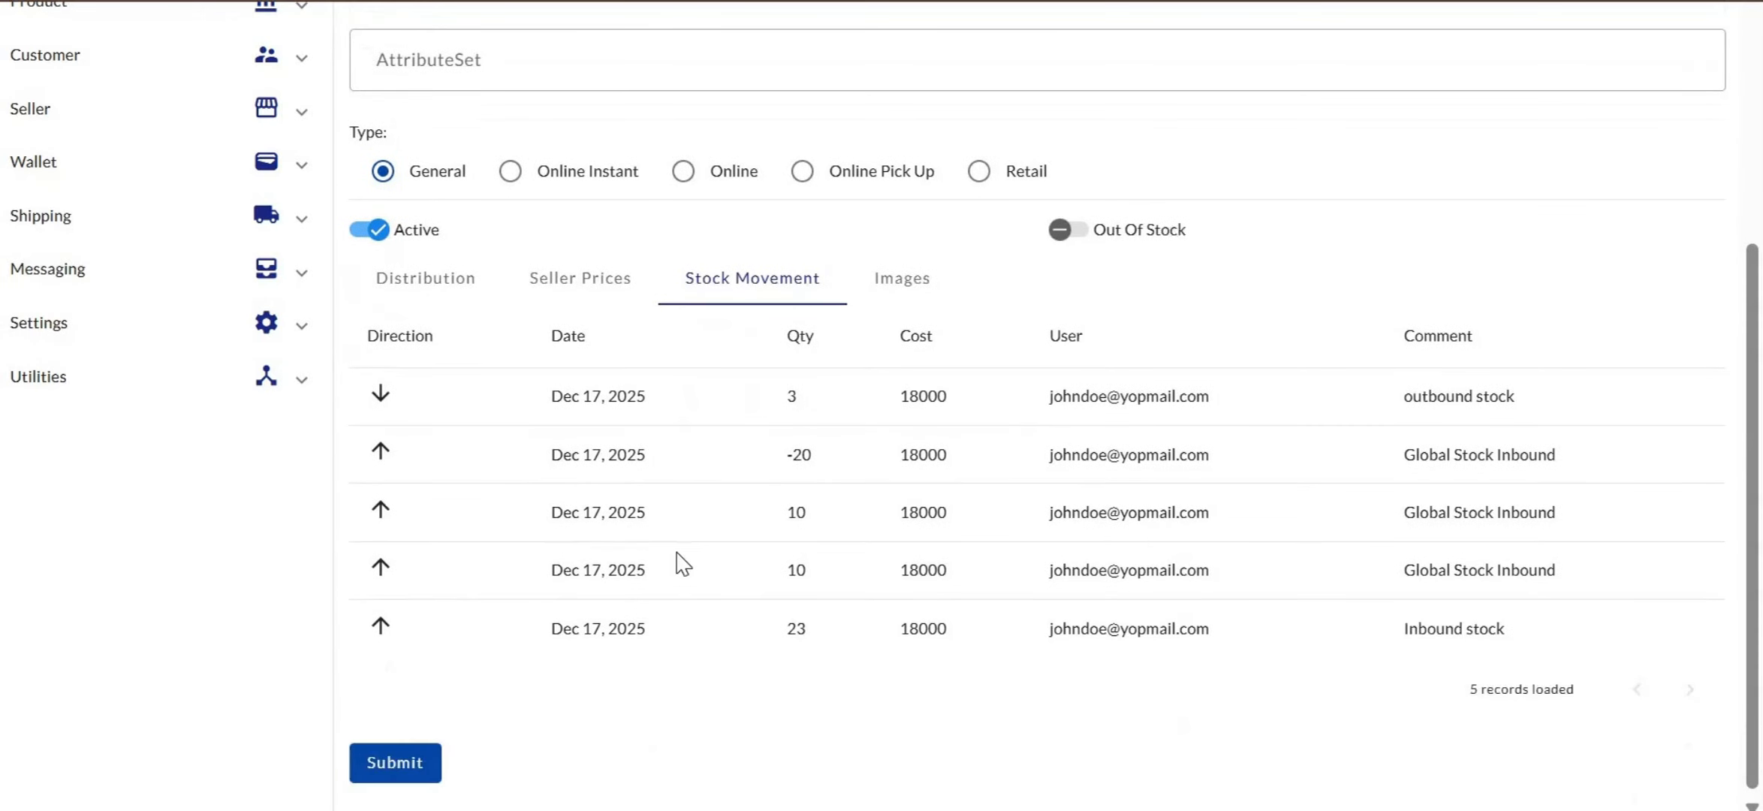
pyautogui.scroll(1, 1054, 518)
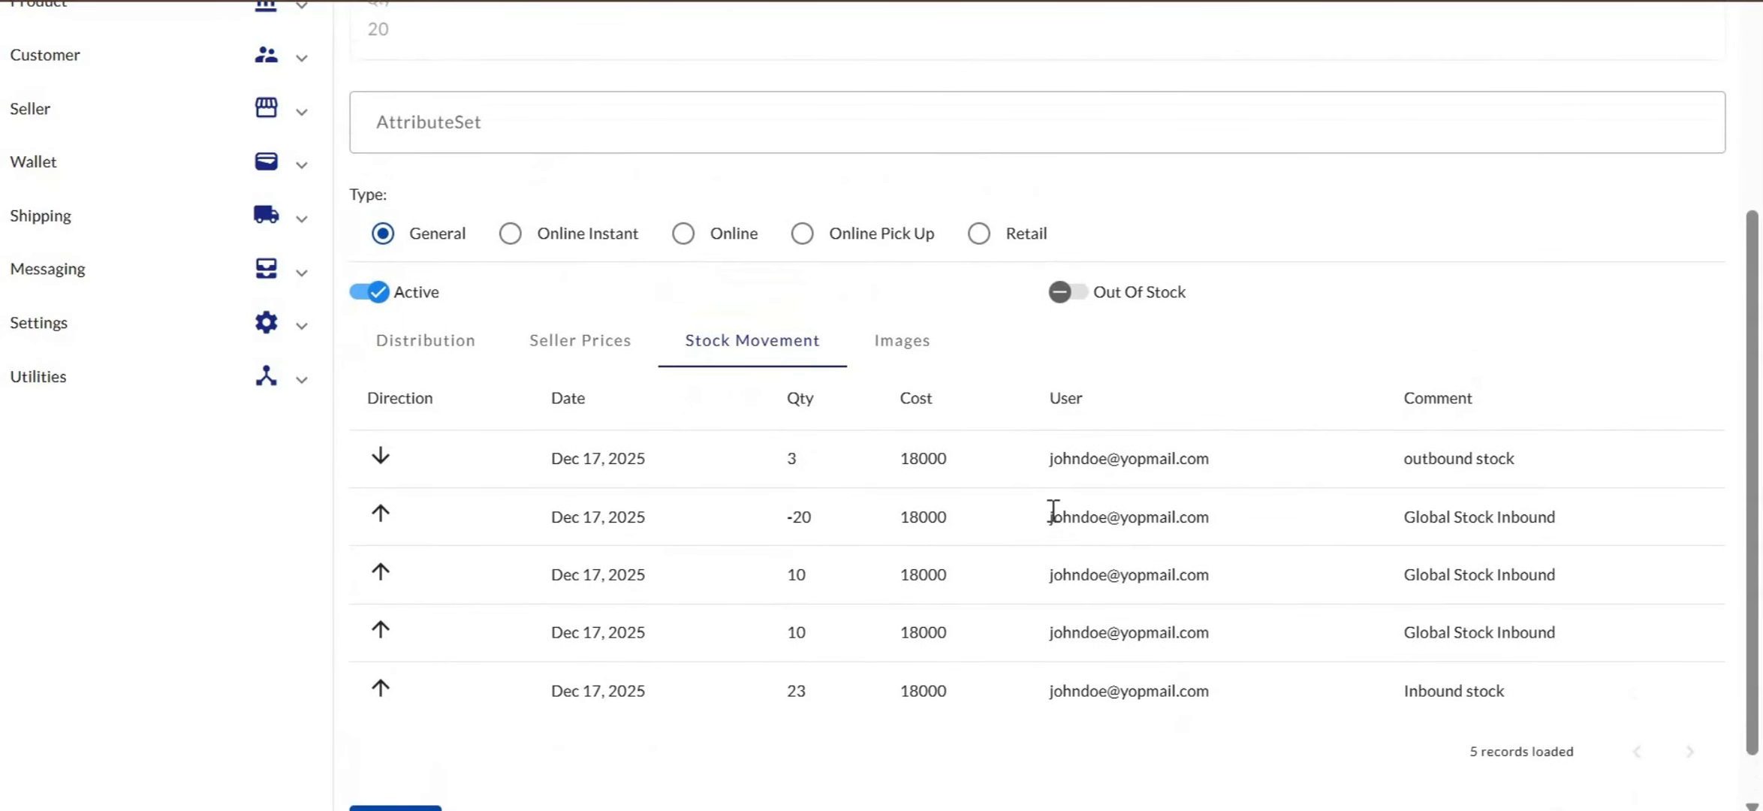